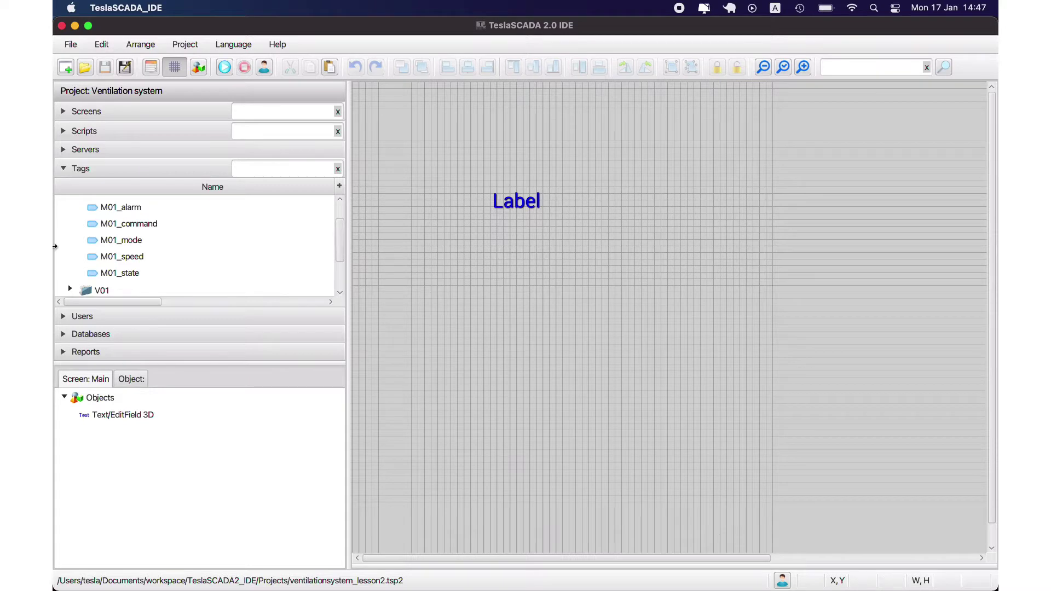
- Examine the FirstFloor, SecondFloor and Basement tag folders and their subfolders in the project tree
{"action": "left_click", "coordinate": [81, 168]}
{"action": "left_click", "coordinate": [81, 168]}
{"action": "left_click", "coordinate": [70, 221]}
{"action": "left_click", "coordinate": [62, 204]}
{"action": "left_click", "coordinate": [62, 222]}
{"action": "left_click", "coordinate": [70, 241]}
{"action": "left_click", "coordinate": [70, 241]}
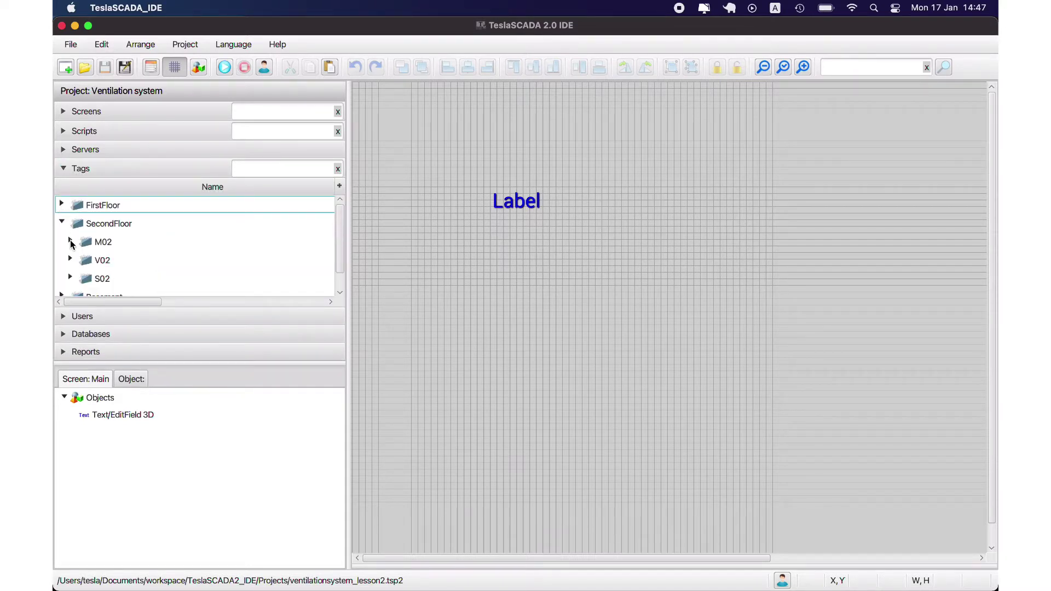
{"action": "left_click", "coordinate": [62, 291]}
{"action": "left_click", "coordinate": [62, 232]}
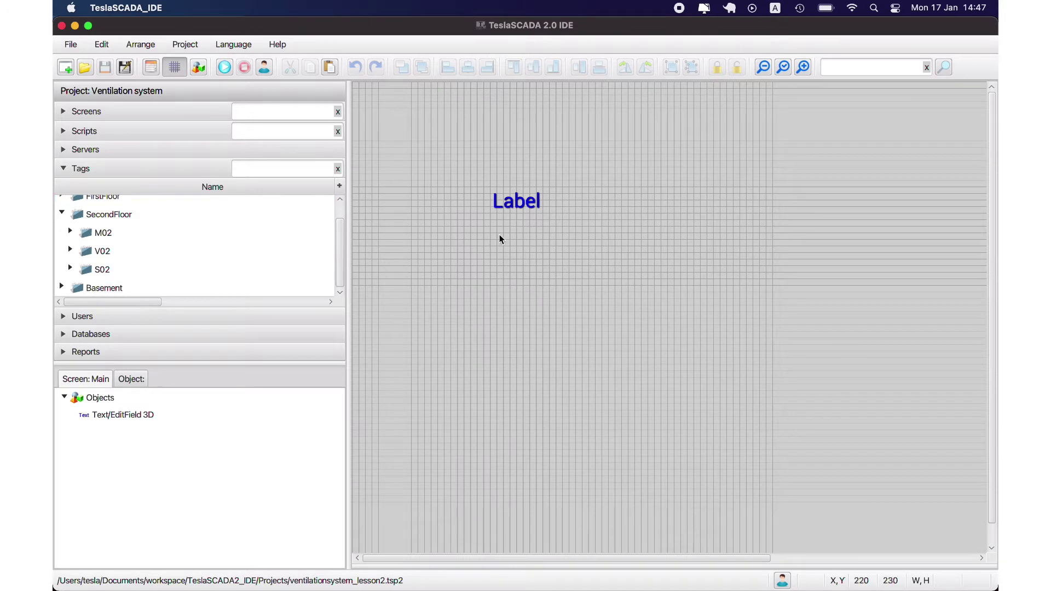
- Erase the Label text object from the Main screen and save the project
{"action": "right_click", "coordinate": [518, 204]}
{"action": "left_click", "coordinate": [539, 304]}
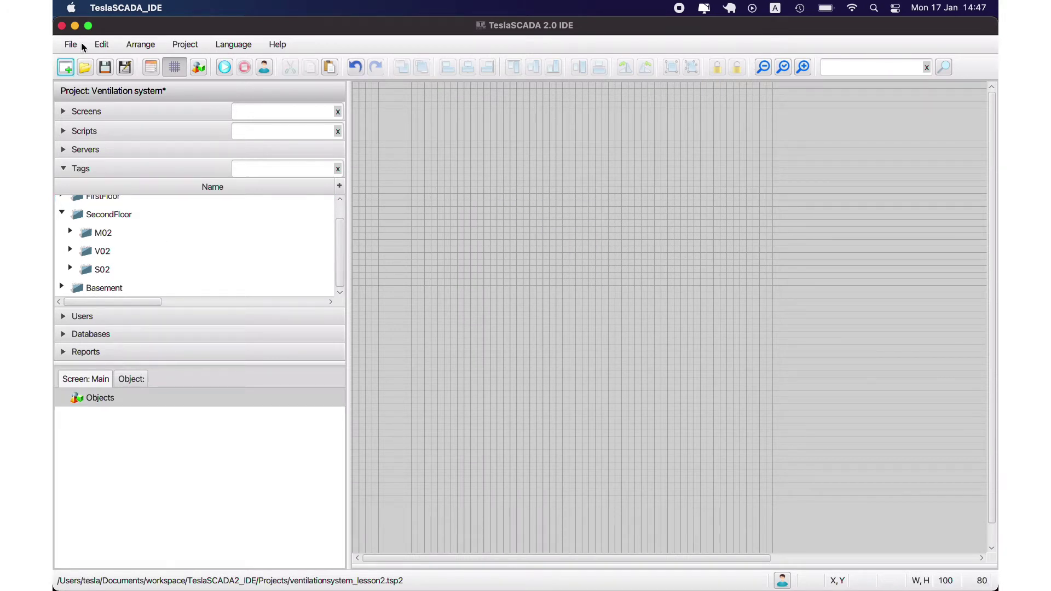
{"action": "left_click", "coordinate": [109, 75]}
- Look through the TeslaSCADA library collections of graphical objects, from Simple Objects to Controls, and the FirstFloor tag folder
{"action": "right_click", "coordinate": [516, 186]}
{"action": "left_click", "coordinate": [526, 192]}
{"action": "left_click", "coordinate": [340, 148]}
{"action": "left_click", "coordinate": [343, 159]}
{"action": "left_click_drag", "start_coordinate": [359, 181], "coordinate": [363, 358]}
{"action": "left_click", "coordinate": [692, 445]}
{"action": "scroll", "coordinate": [164, 234], "scroll_direction": "up", "scroll_amount": 1}
{"action": "left_click", "coordinate": [62, 204]}
{"action": "right_click", "coordinate": [520, 229]}
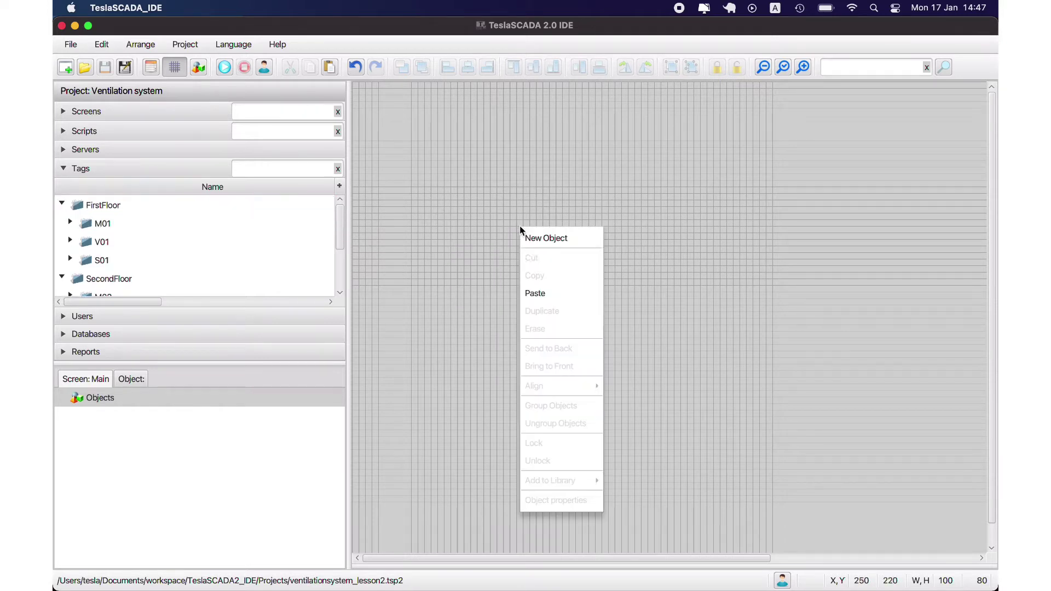
{"action": "left_click", "coordinate": [526, 235]}
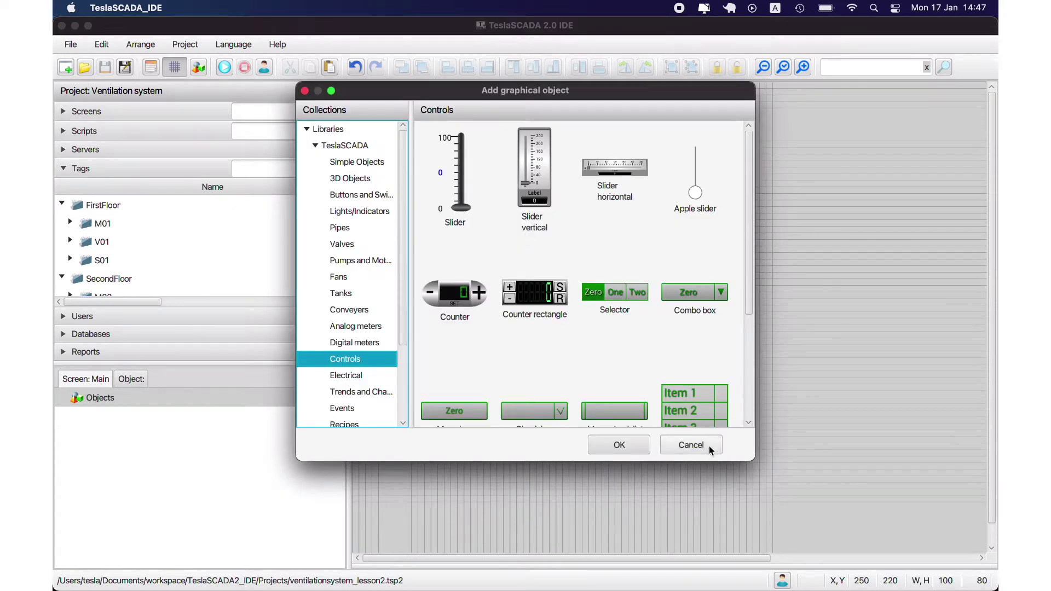
{"action": "left_click", "coordinate": [691, 445]}
- Load the hand picture into the project's global images collection and add it under the name hand
{"action": "left_click", "coordinate": [150, 69]}
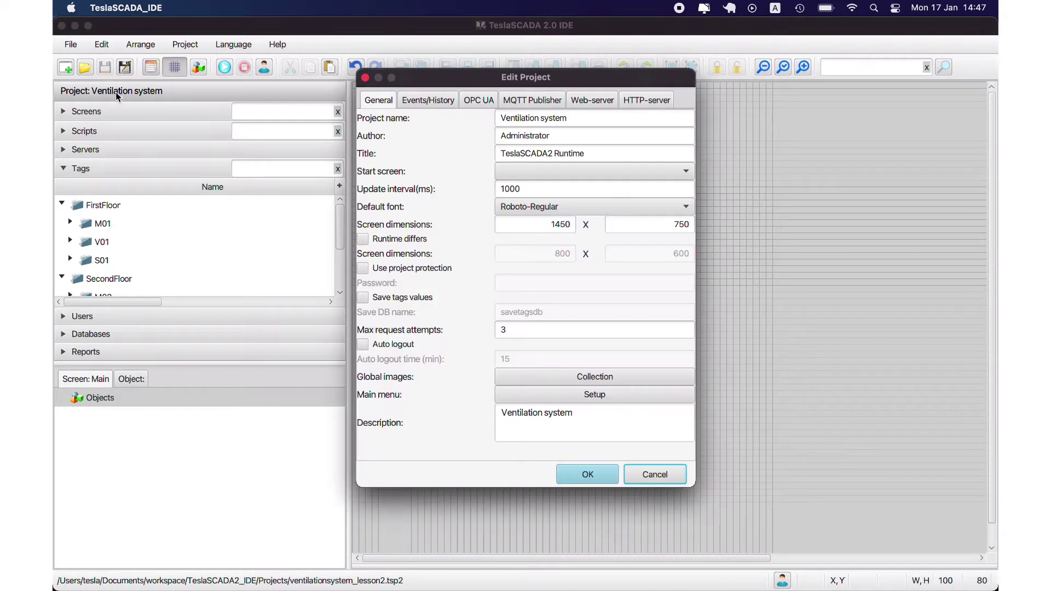
{"action": "left_click", "coordinate": [569, 373]}
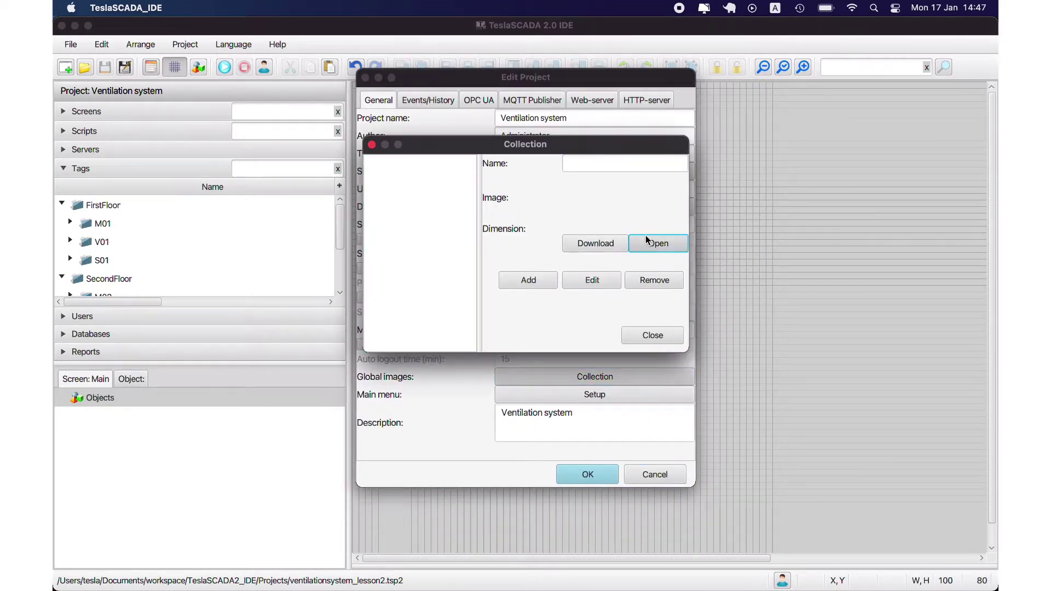
{"action": "left_click", "coordinate": [647, 240]}
{"action": "left_click", "coordinate": [301, 295]}
{"action": "double_click", "coordinate": [407, 236]}
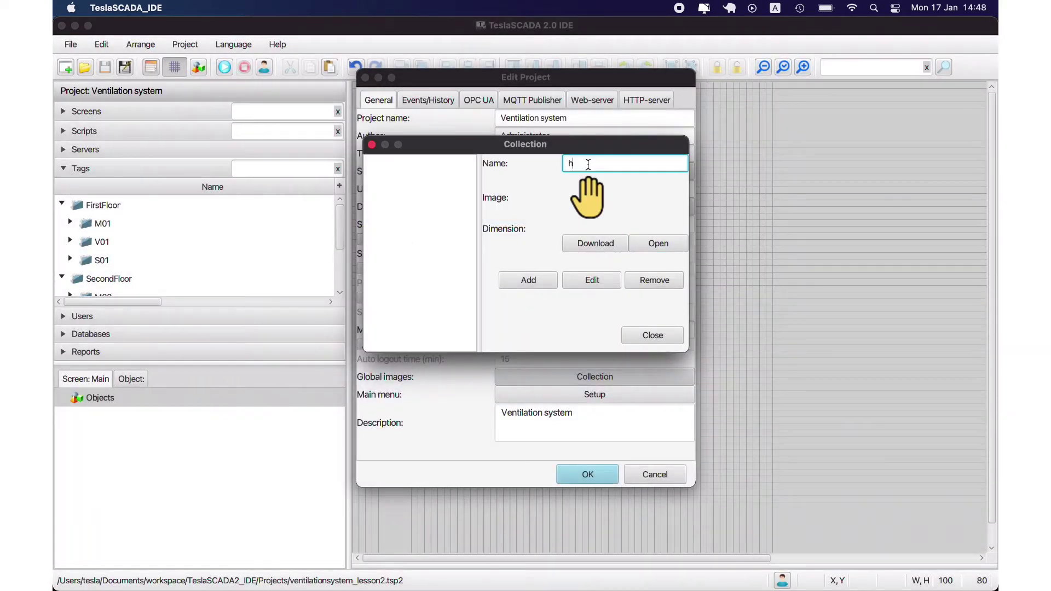
{"action": "type", "text": "hand"}
{"action": "left_click", "coordinate": [528, 279]}
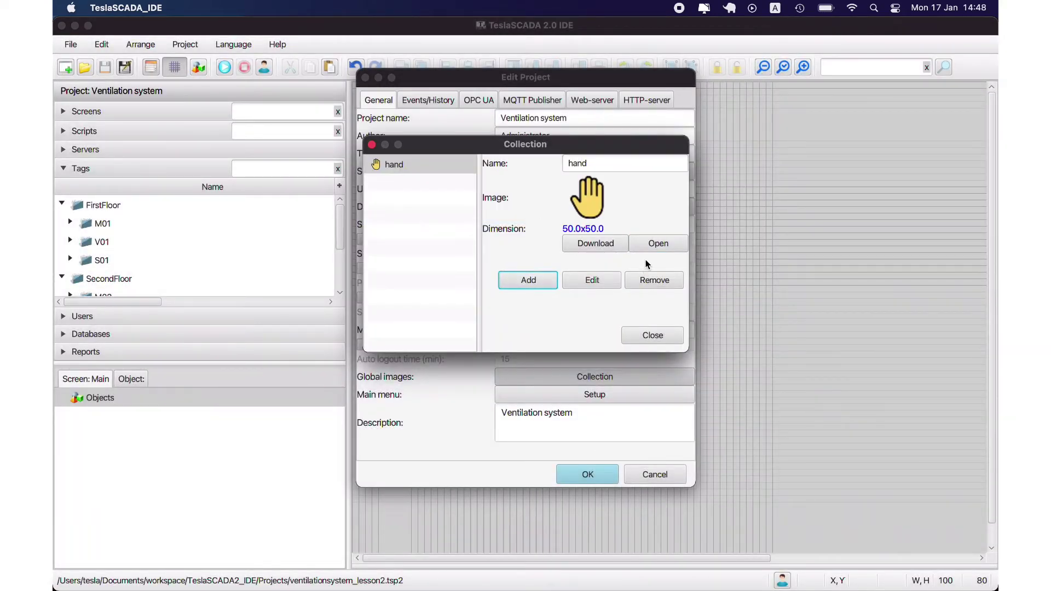
- Load the figure picture into the global images collection, add it as sensor, and confirm the project settings
{"action": "left_click", "coordinate": [659, 243]}
{"action": "double_click", "coordinate": [400, 224]}
{"action": "double_click", "coordinate": [602, 163]}
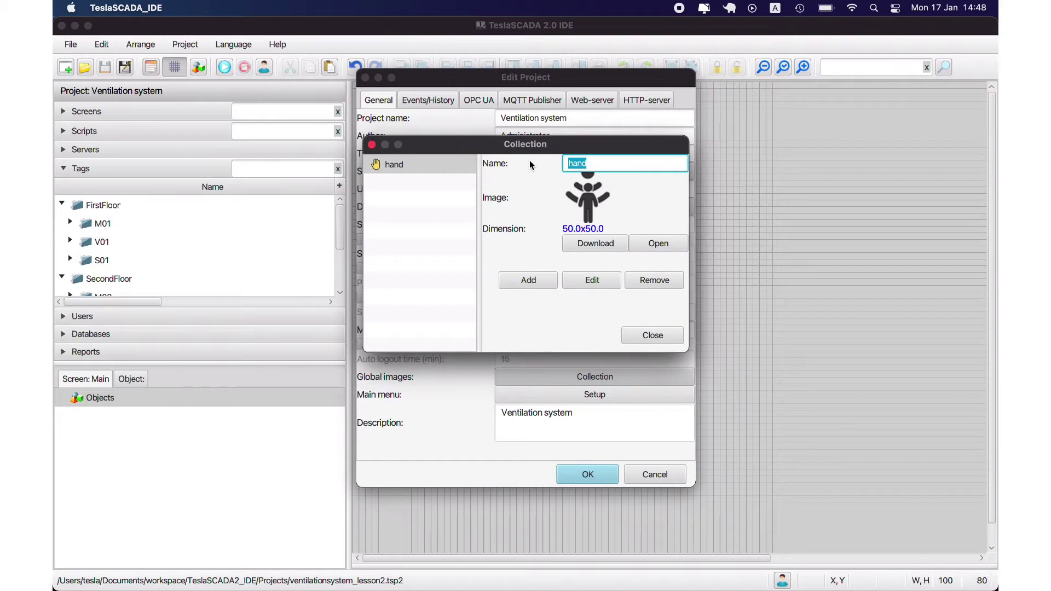
{"action": "type", "text": "sensor"}
{"action": "left_click", "coordinate": [546, 279]}
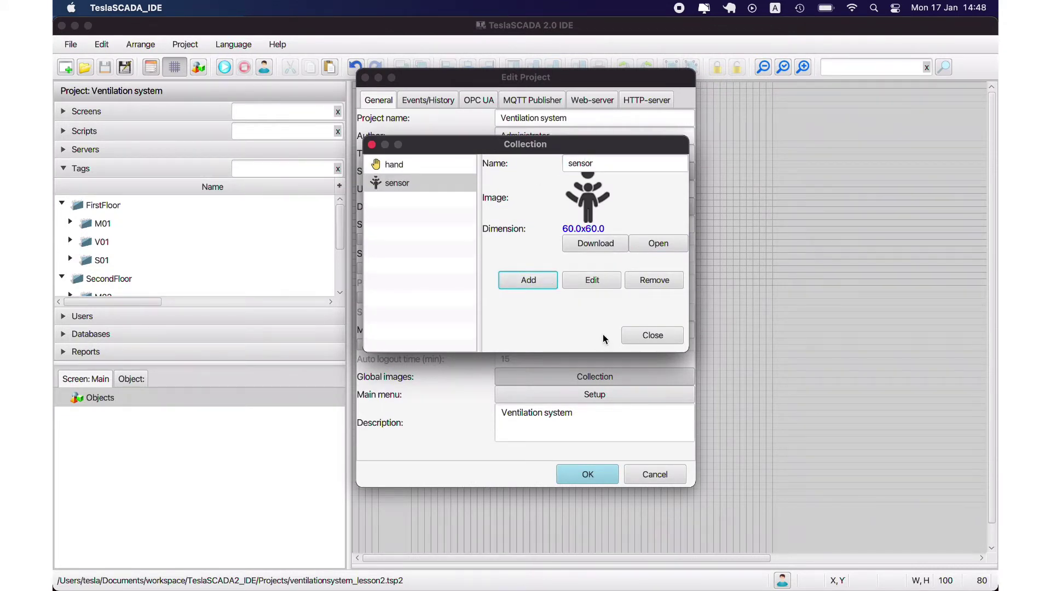
{"action": "left_click", "coordinate": [652, 334]}
{"action": "left_click", "coordinate": [585, 472]}
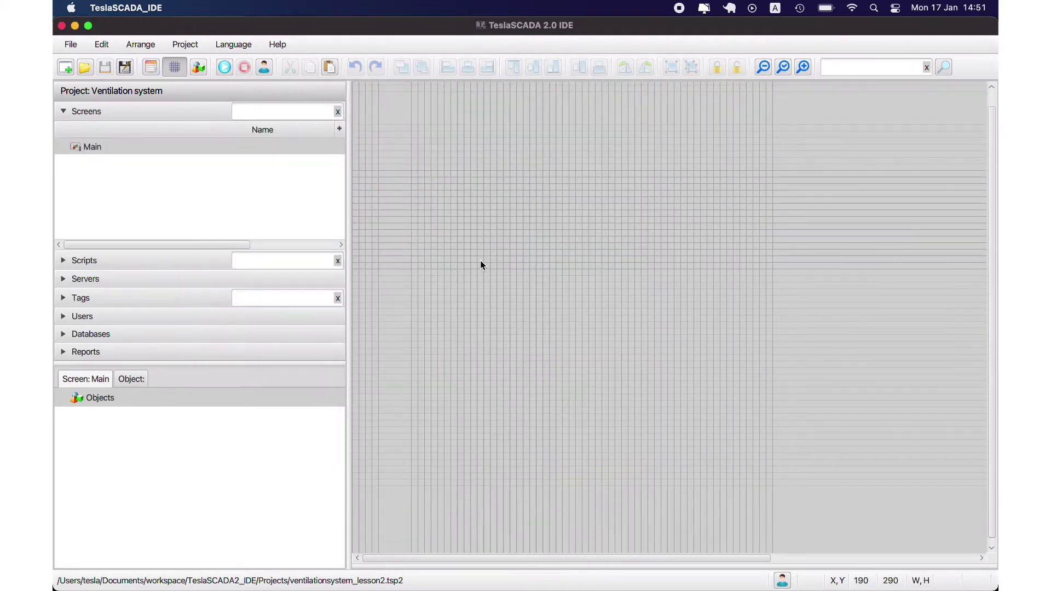
- Add a rectangle from Simple Objects to the Main screen and reduce it to about 80 × 70
{"action": "double_click", "coordinate": [481, 265]}
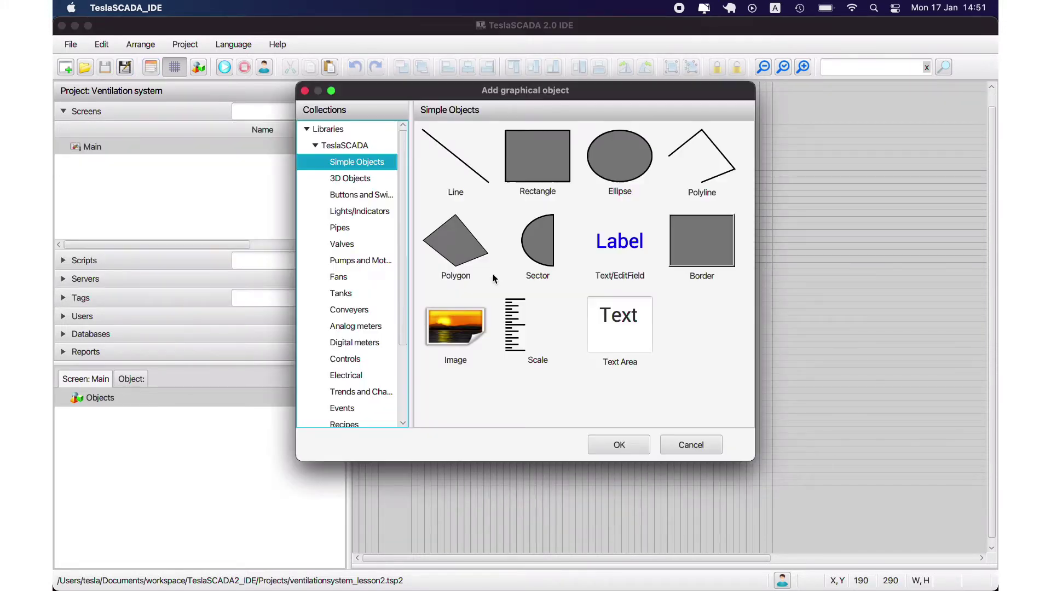
{"action": "double_click", "coordinate": [477, 146]}
{"action": "left_click_drag", "start_coordinate": [538, 312], "coordinate": [524, 304]}
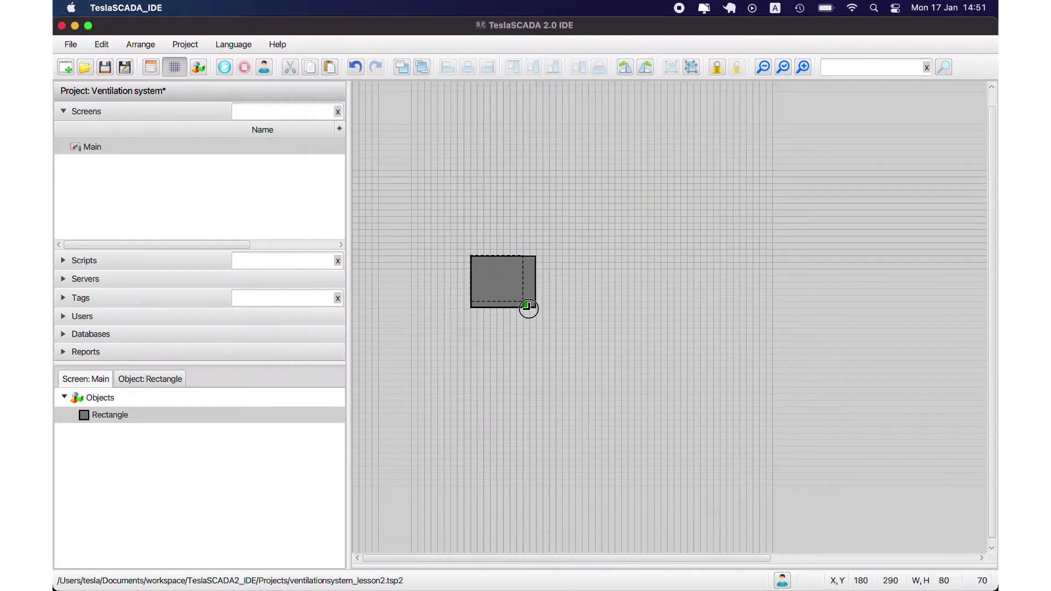
- Set the rectangle's height to 80, its fill color to white and its line width to 1
{"action": "double_click", "coordinate": [509, 290]}
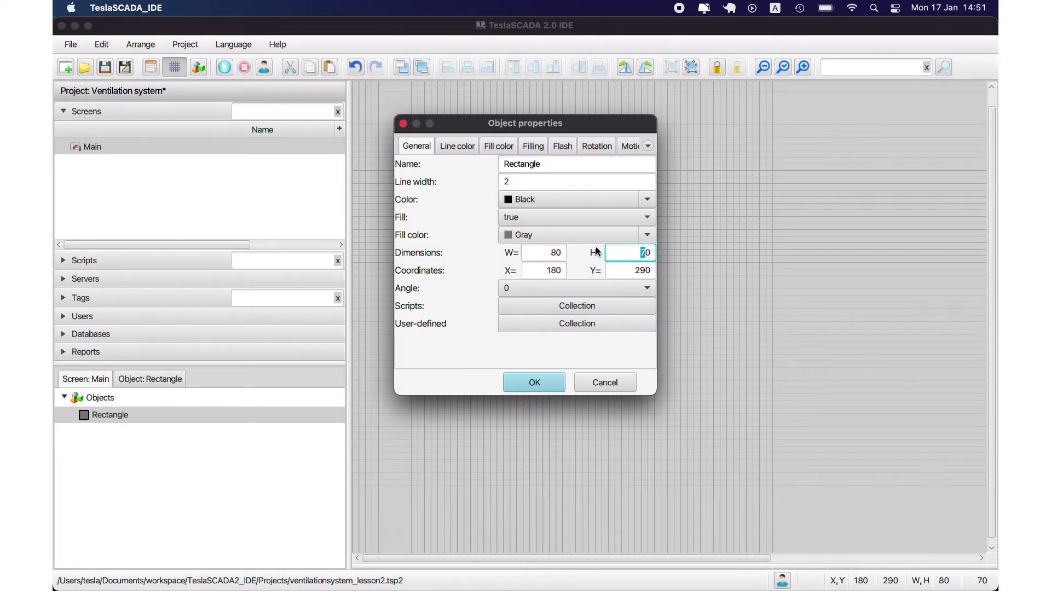
{"action": "left_click", "coordinate": [646, 235]}
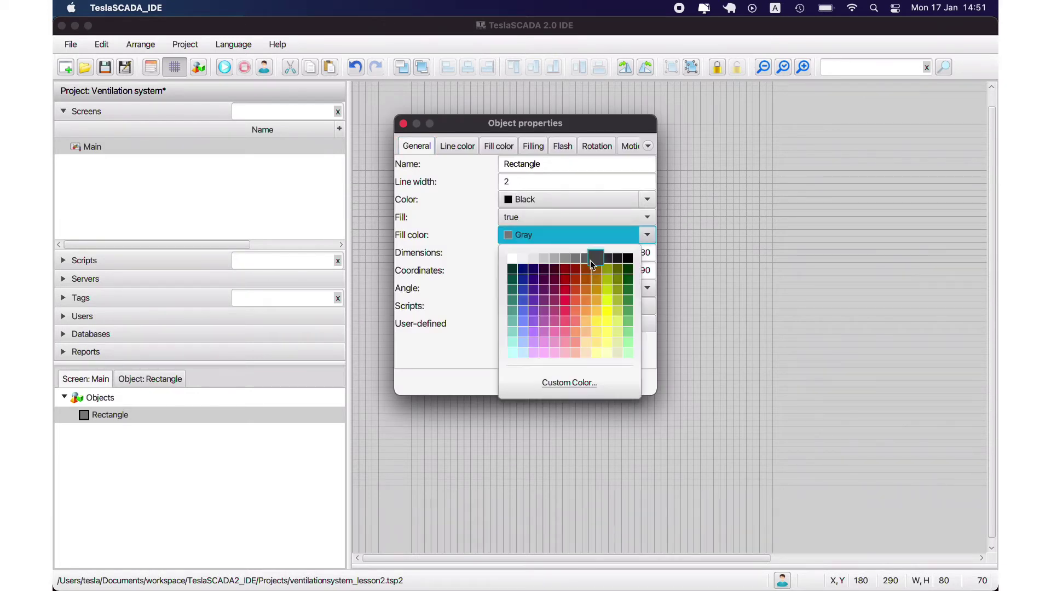
{"action": "left_click", "coordinate": [512, 257]}
{"action": "double_click", "coordinate": [506, 182]}
{"action": "type", "text": "1"}
{"action": "left_click", "coordinate": [529, 383]}
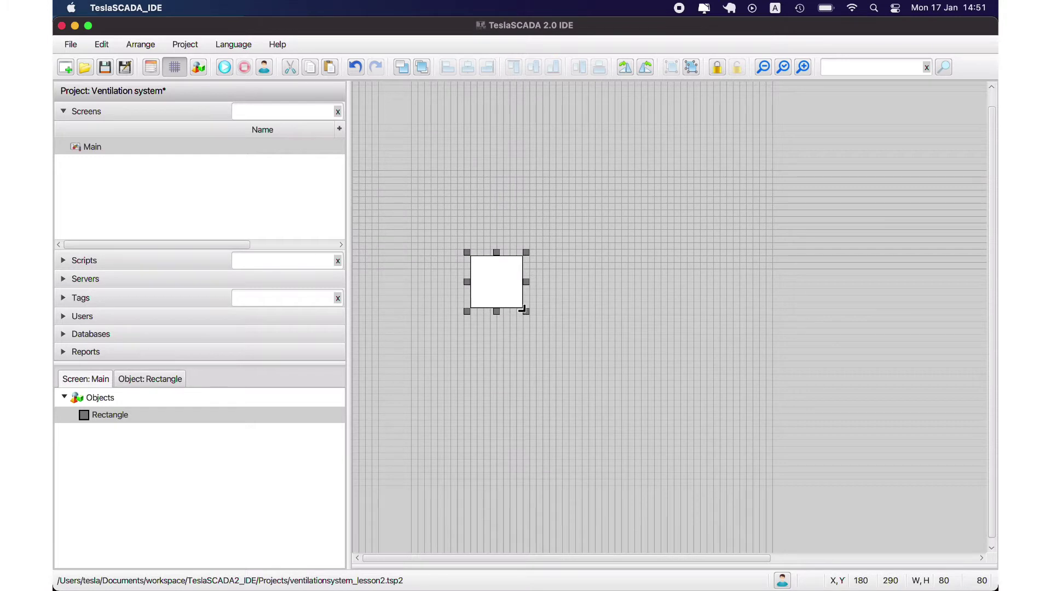
- Resize the rectangle to a 70 × 70 square and check its dimensions in the object properties
{"action": "double_click", "coordinate": [509, 286]}
{"action": "left_click", "coordinate": [604, 384]}
{"action": "left_click_drag", "start_coordinate": [526, 310], "coordinate": [520, 304]}
{"action": "double_click", "coordinate": [500, 284]}
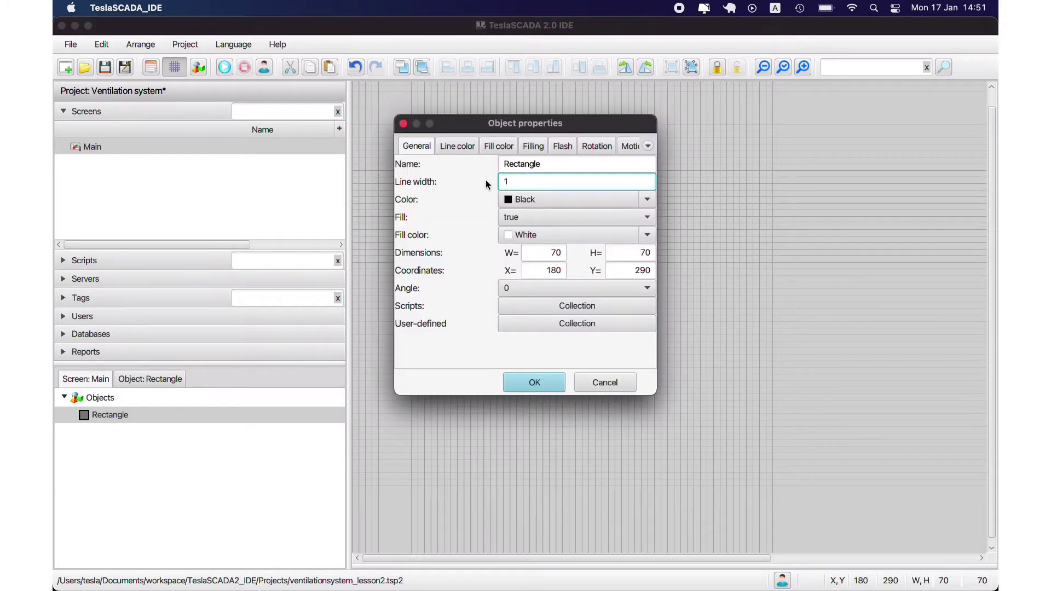
{"action": "left_click", "coordinate": [533, 382]}
- Add an ellipse from Simple Objects and fit it inside the white square at 70 × 70
{"action": "right_click", "coordinate": [588, 291]}
{"action": "left_click", "coordinate": [597, 301]}
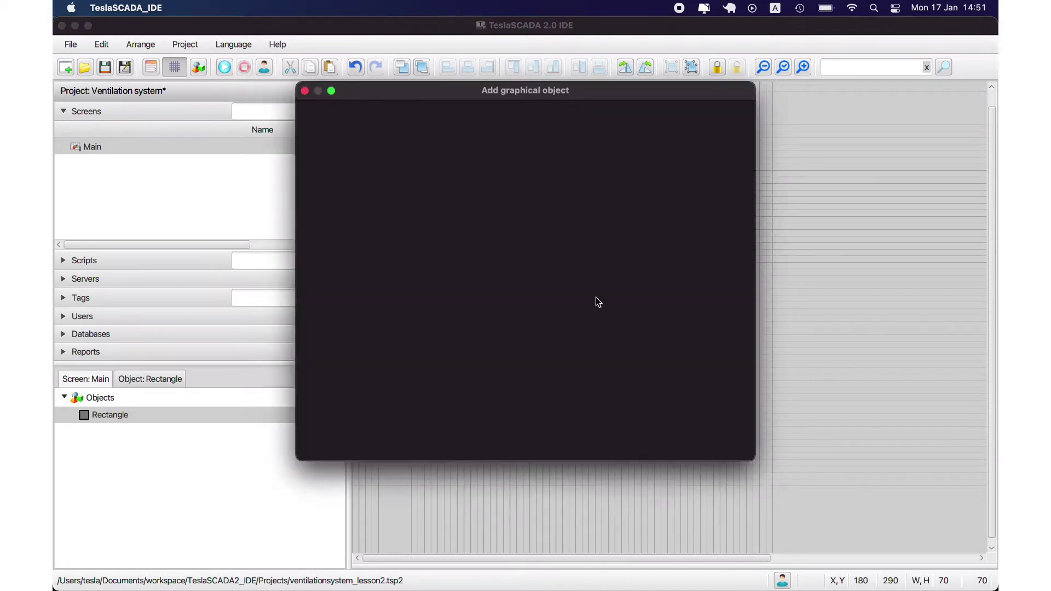
{"action": "double_click", "coordinate": [605, 151]}
{"action": "mouse_move", "coordinate": [572, 258]}
{"action": "left_mouse_down"}
{"action": "mouse_move", "coordinate": [643, 317]}
{"action": "mouse_move", "coordinate": [545, 287]}
{"action": "mouse_move", "coordinate": [512, 304]}
{"action": "mouse_move", "coordinate": [494, 278]}
{"action": "left_mouse_up"}
- Set the ellipse's fill color to white
{"action": "double_click", "coordinate": [494, 276]}
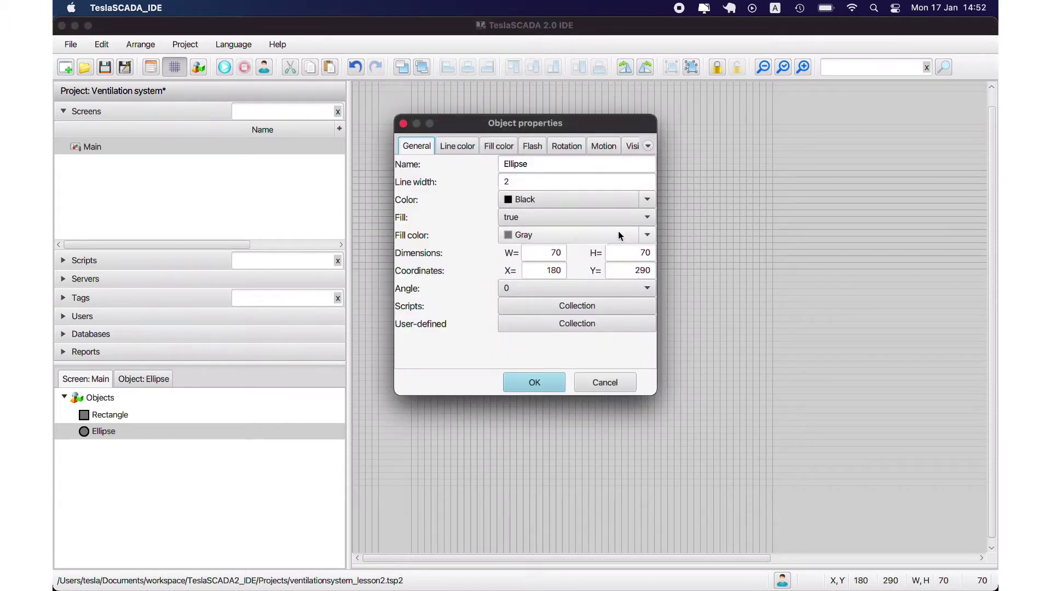
{"action": "left_click", "coordinate": [647, 235]}
{"action": "left_click", "coordinate": [512, 258]}
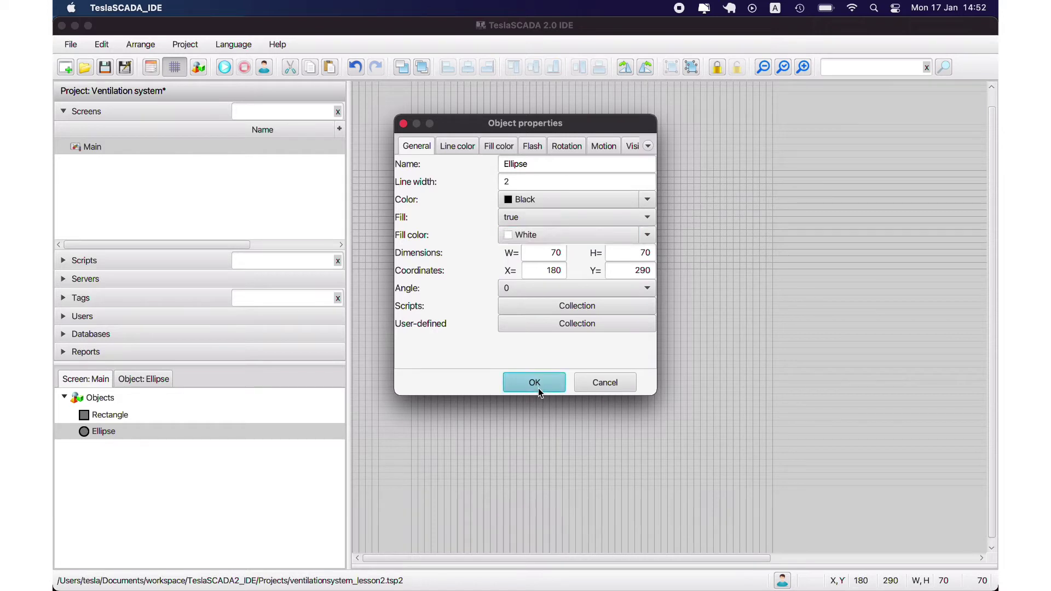
{"action": "left_click", "coordinate": [537, 386]}
- Add a polygon from Simple Objects to the Main screen, overlapping the circle
{"action": "right_click", "coordinate": [499, 284]}
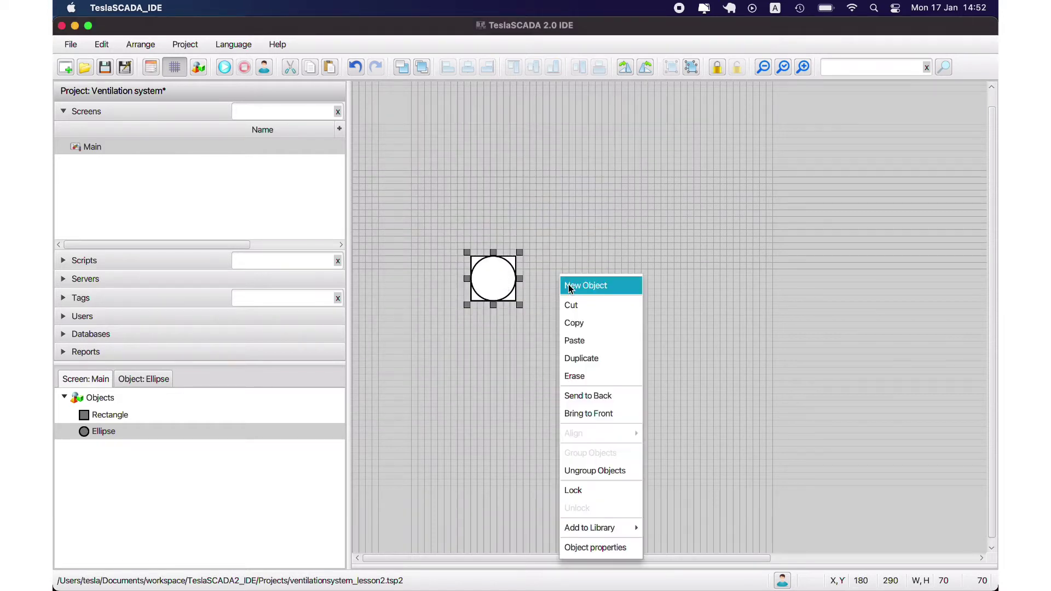
{"action": "left_click", "coordinate": [570, 285]}
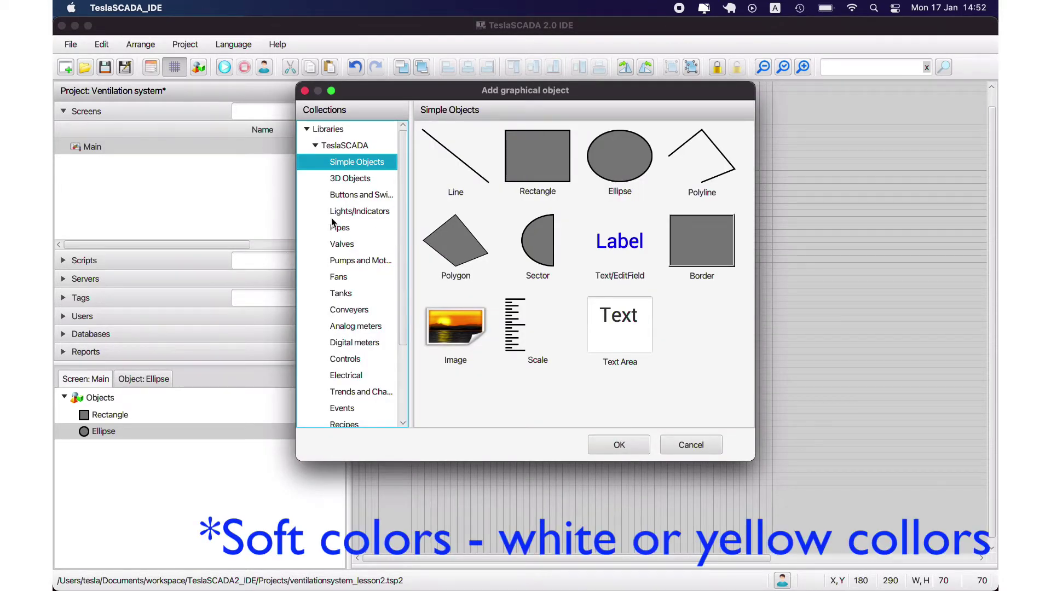
{"action": "left_click", "coordinate": [351, 181]}
{"action": "left_click", "coordinate": [362, 162]}
{"action": "double_click", "coordinate": [455, 233]}
{"action": "left_click", "coordinate": [447, 274]}
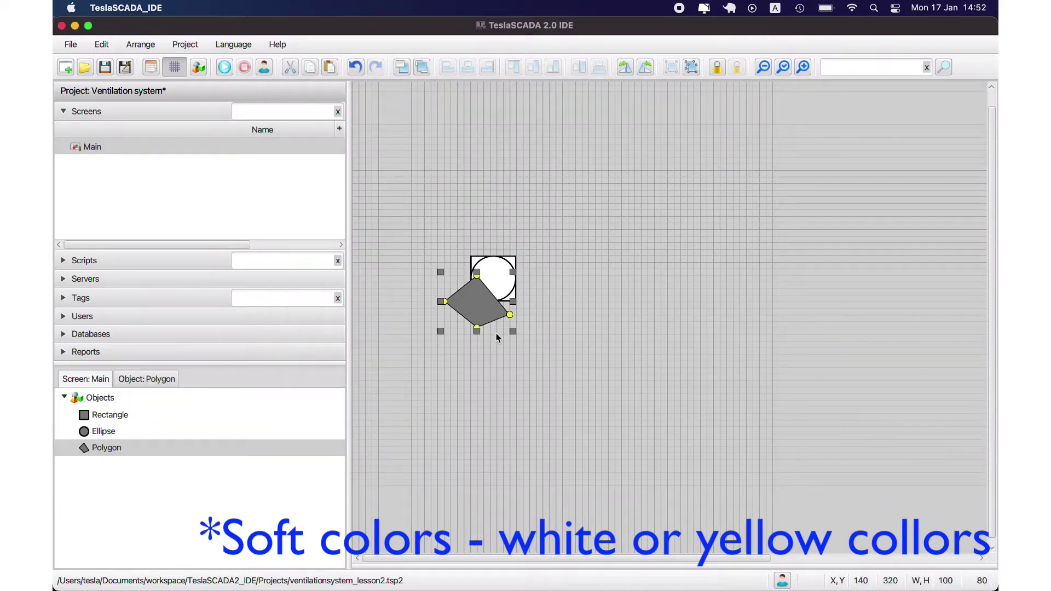
- Remove the polygon's rightmost corner point and reshape it into an upward-pointing triangle inside the circle
{"action": "double_click", "coordinate": [509, 317]}
{"action": "left_click_drag", "start_coordinate": [476, 328], "coordinate": [492, 304]}
{"action": "left_click", "coordinate": [492, 303]}
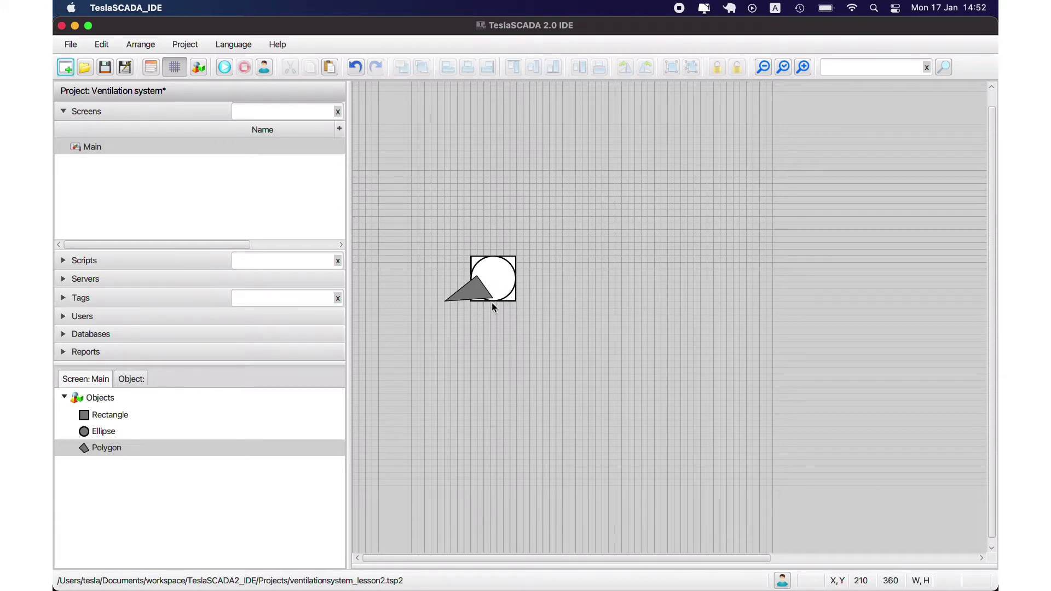
{"action": "left_click", "coordinate": [490, 275]}
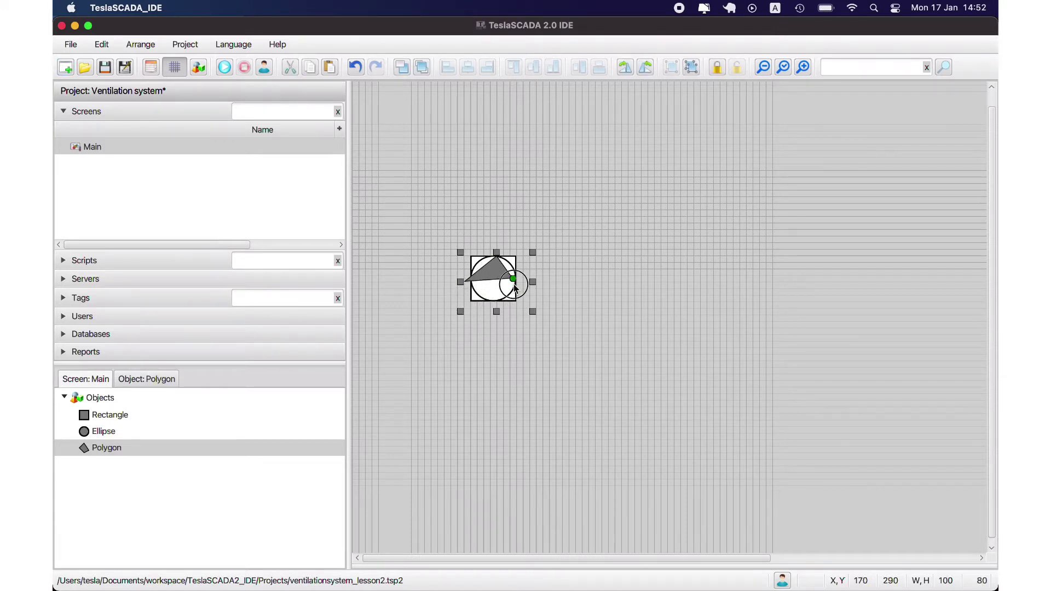
{"action": "left_click_drag", "start_coordinate": [468, 286], "coordinate": [476, 290]}
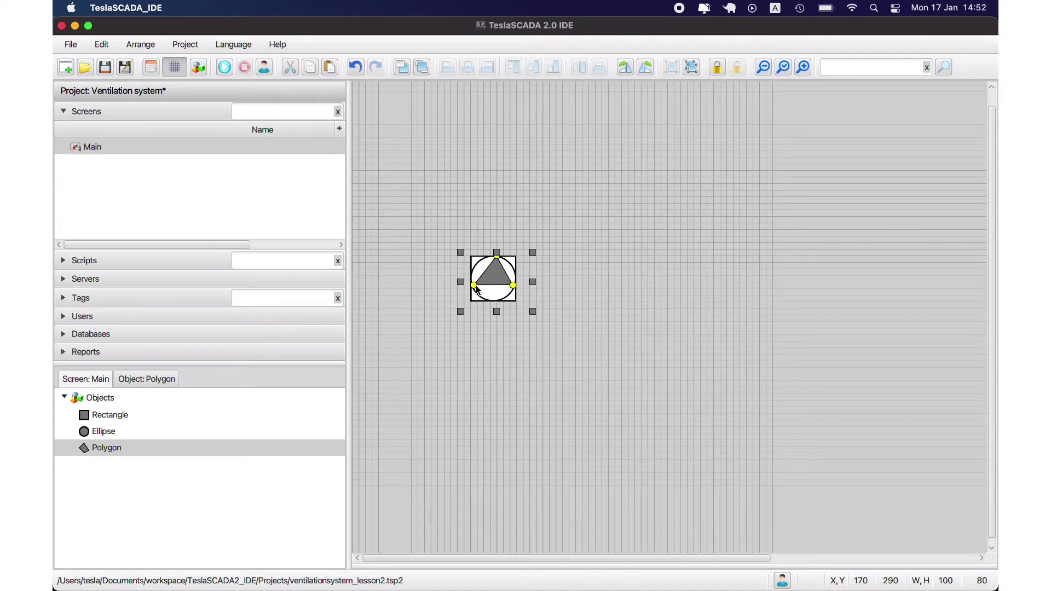
- Shift the triangle slightly down within the circle and center its apex
{"action": "left_click", "coordinate": [523, 216]}
{"action": "left_click", "coordinate": [491, 293]}
{"action": "left_click_drag", "start_coordinate": [495, 290], "coordinate": [495, 296]}
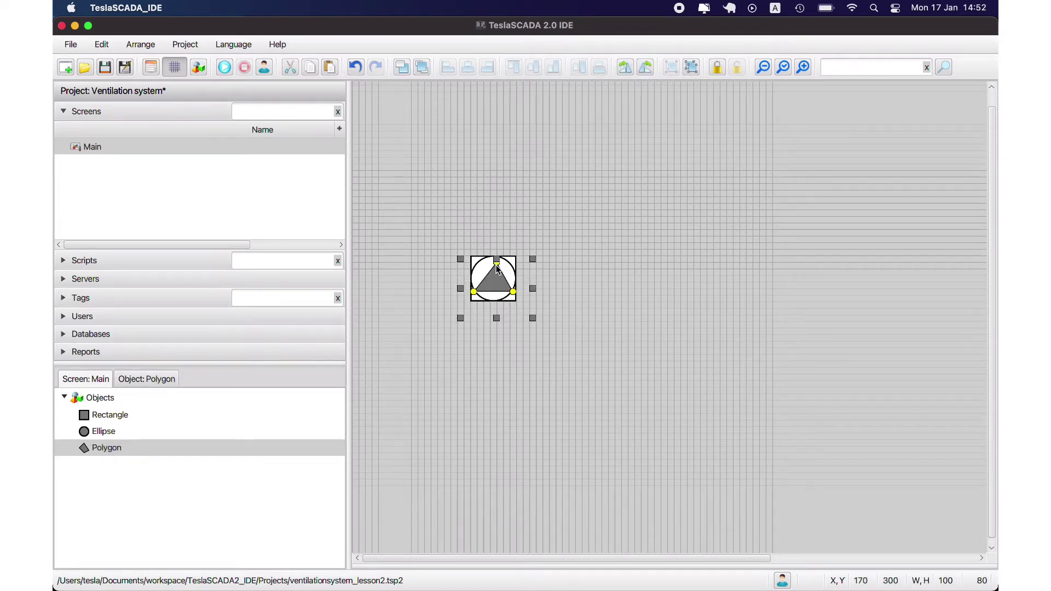
{"action": "left_click", "coordinate": [526, 293]}
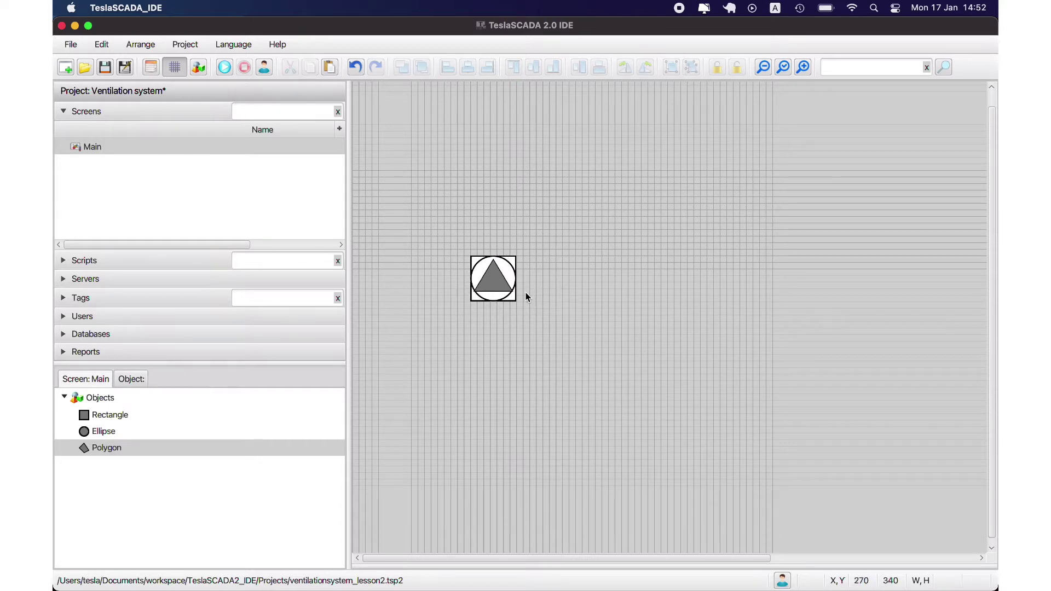
- Set the triangle polygon's fill color to white
{"action": "left_click", "coordinate": [491, 282]}
{"action": "double_click", "coordinate": [492, 282]}
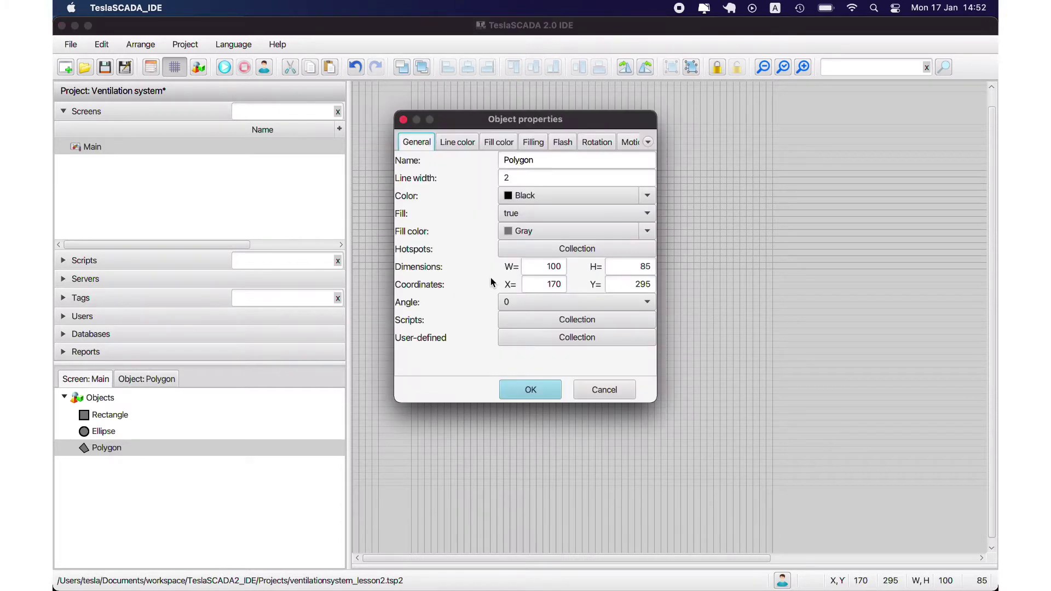
{"action": "left_click", "coordinate": [646, 231]}
{"action": "left_click", "coordinate": [522, 252]}
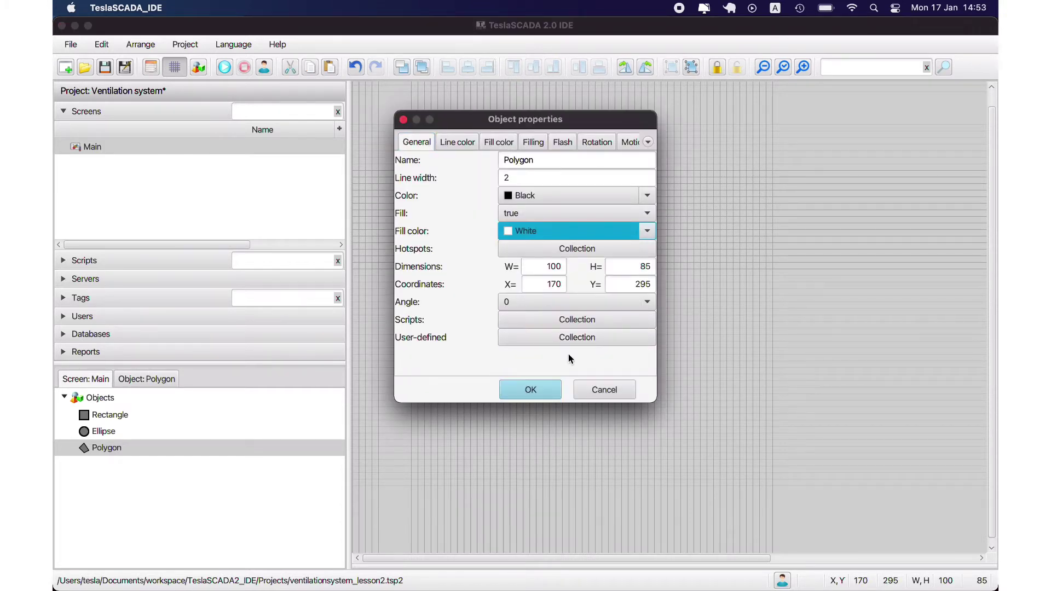
{"action": "left_click", "coordinate": [553, 383]}
{"action": "left_click", "coordinate": [506, 294]}
{"action": "left_click", "coordinate": [492, 286]}
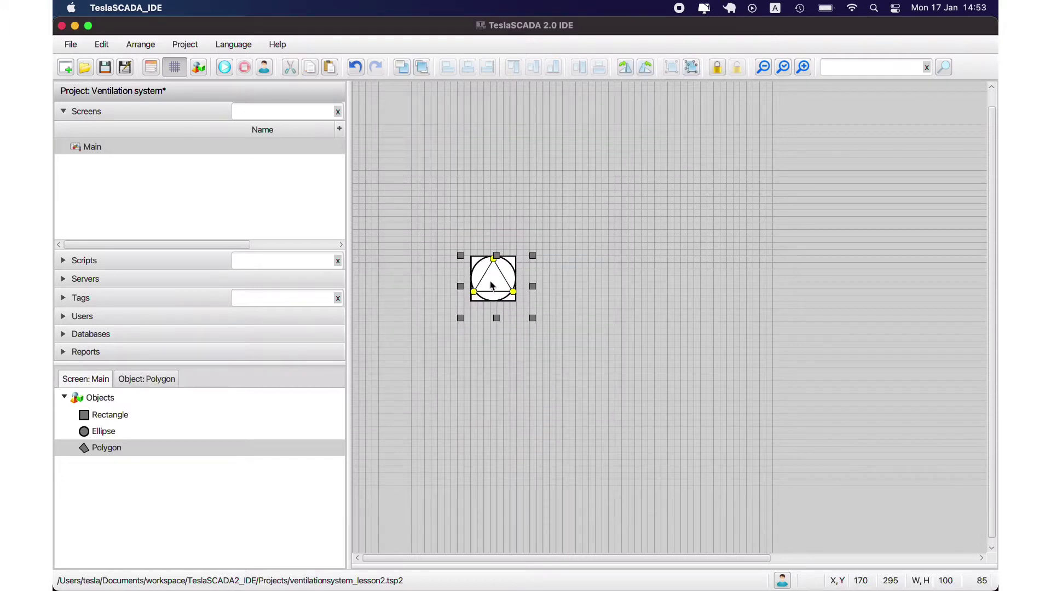
{"action": "double_click", "coordinate": [494, 272]}
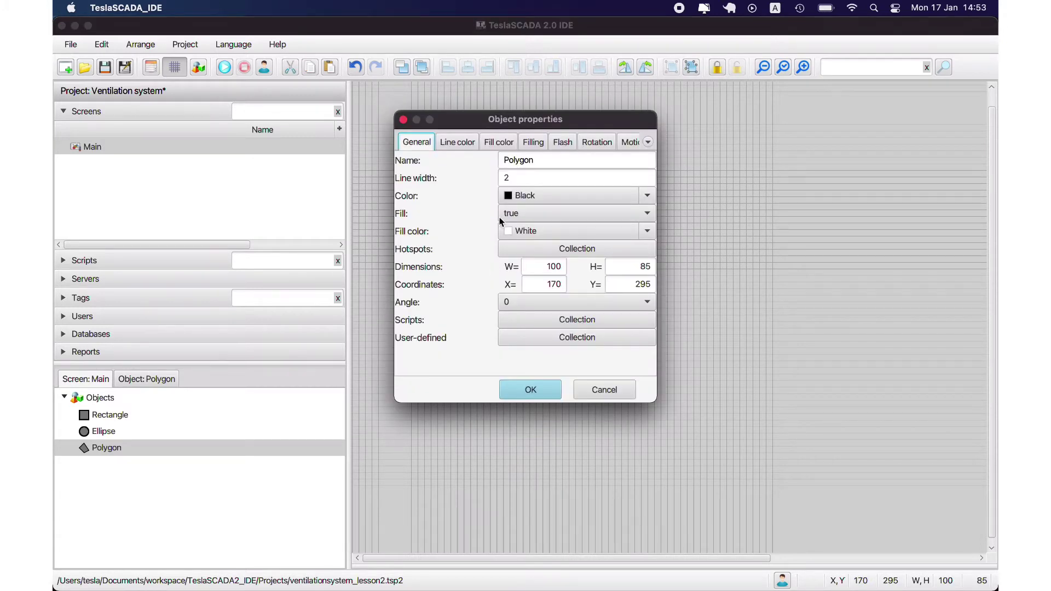
{"action": "key", "text": "Return"}
{"action": "left_click_drag", "start_coordinate": [531, 316], "coordinate": [518, 304]}
{"action": "left_click", "coordinate": [141, 44]}
{"action": "left_click", "coordinate": [101, 66]}
- Move the triangle up slightly so its apex meets the top of the circle
{"action": "left_click", "coordinate": [490, 284]}
{"action": "left_click_drag", "start_coordinate": [491, 268], "coordinate": [491, 265]}
{"action": "left_click", "coordinate": [564, 278]}
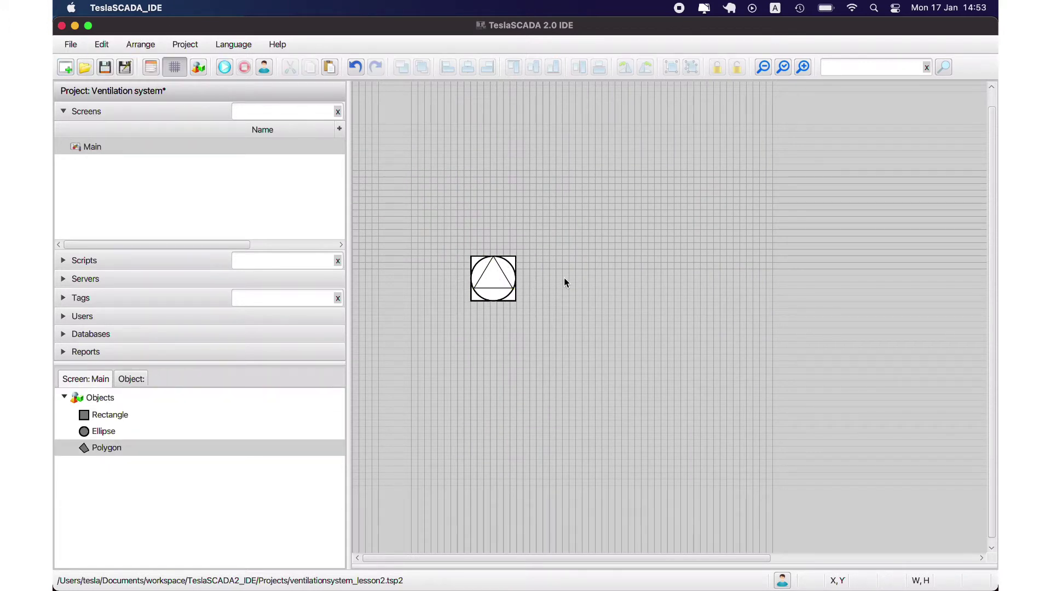
- Set the triangle polygon's line width to 3
{"action": "left_click", "coordinate": [500, 285]}
{"action": "double_click", "coordinate": [499, 285]}
{"action": "double_click", "coordinate": [507, 177]}
{"action": "type", "text": "3"}
{"action": "left_click", "coordinate": [520, 387]}
- Add a 30 by 30 Text/EditField object and place it over the center of the triangle at X 200, Y 310
{"action": "double_click", "coordinate": [537, 244]}
{"action": "double_click", "coordinate": [614, 242]}
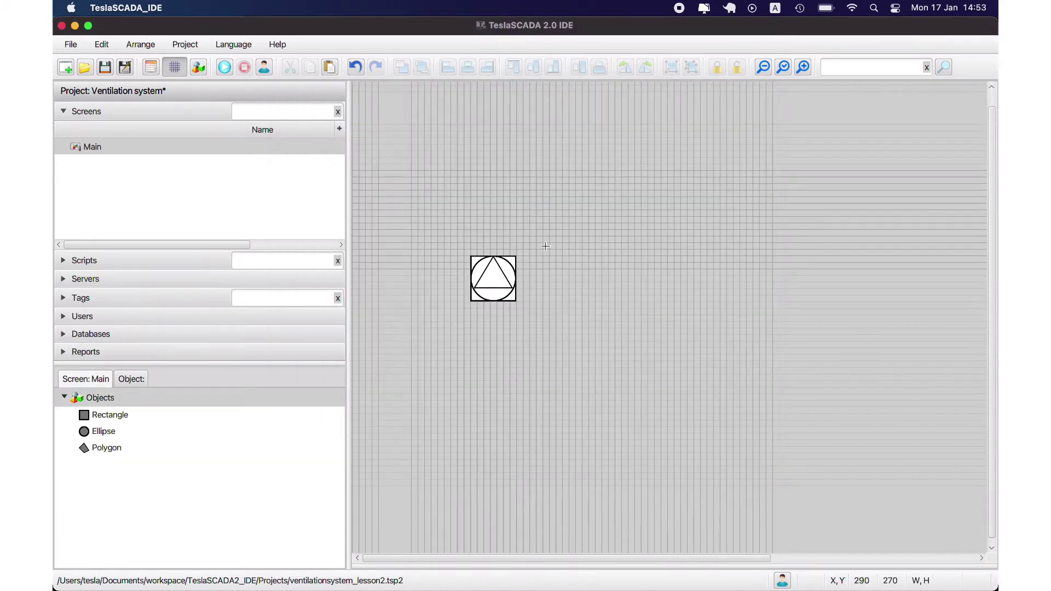
{"action": "left_click", "coordinate": [545, 246]}
{"action": "left_click_drag", "start_coordinate": [614, 298], "coordinate": [483, 279]}
{"action": "left_click", "coordinate": [567, 269]}
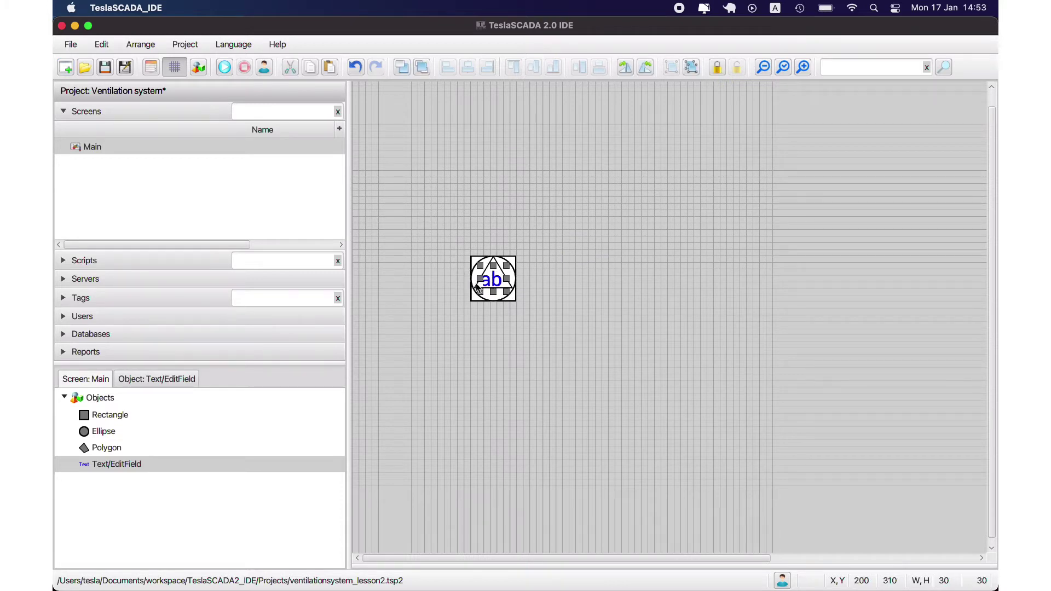
- Set the text field's text to OFF and its font size to 20
{"action": "double_click", "coordinate": [495, 282]}
{"action": "double_click", "coordinate": [539, 185]}
{"action": "type", "text": "20"}
{"action": "double_click", "coordinate": [554, 137]}
{"action": "type", "text": "OFF"}
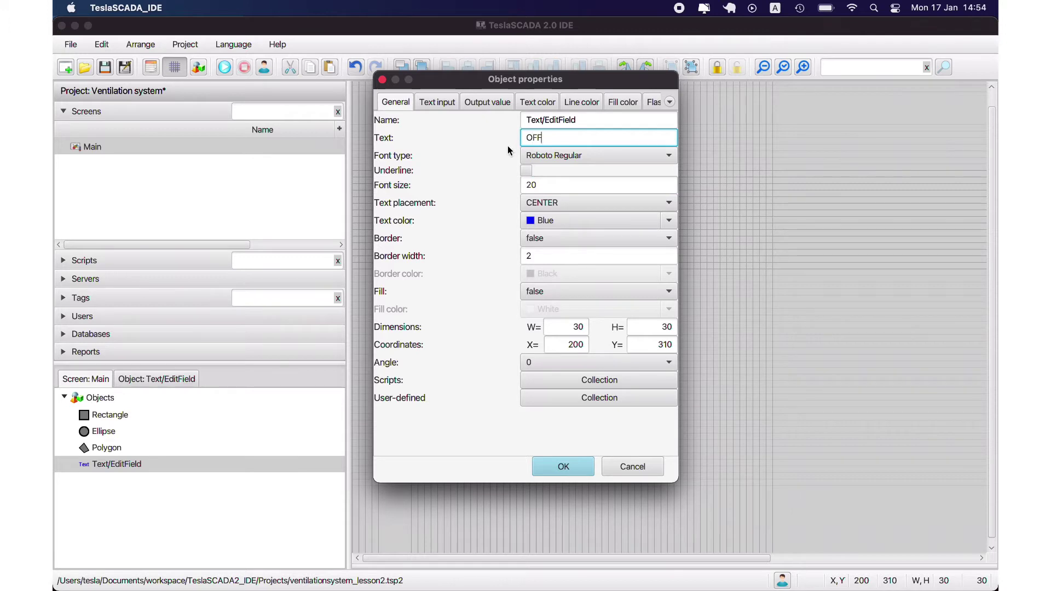
{"action": "left_click", "coordinate": [559, 466]}
- Reduce the OFF text's font size to 15
{"action": "left_click", "coordinate": [494, 281]}
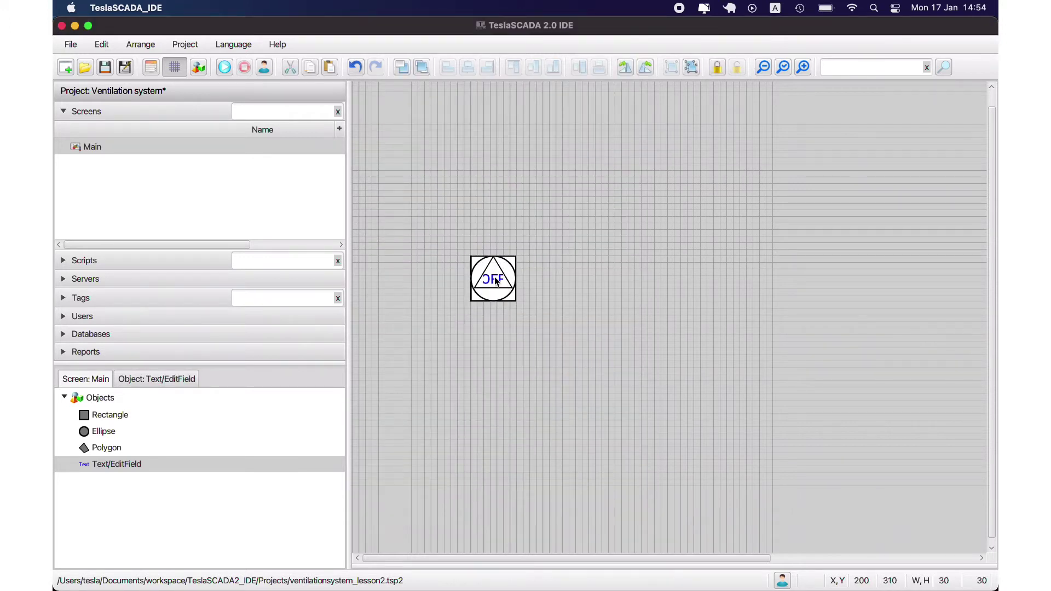
{"action": "double_click", "coordinate": [494, 281]}
{"action": "double_click", "coordinate": [532, 187]}
{"action": "type", "text": "12"}
{"action": "left_click", "coordinate": [561, 462]}
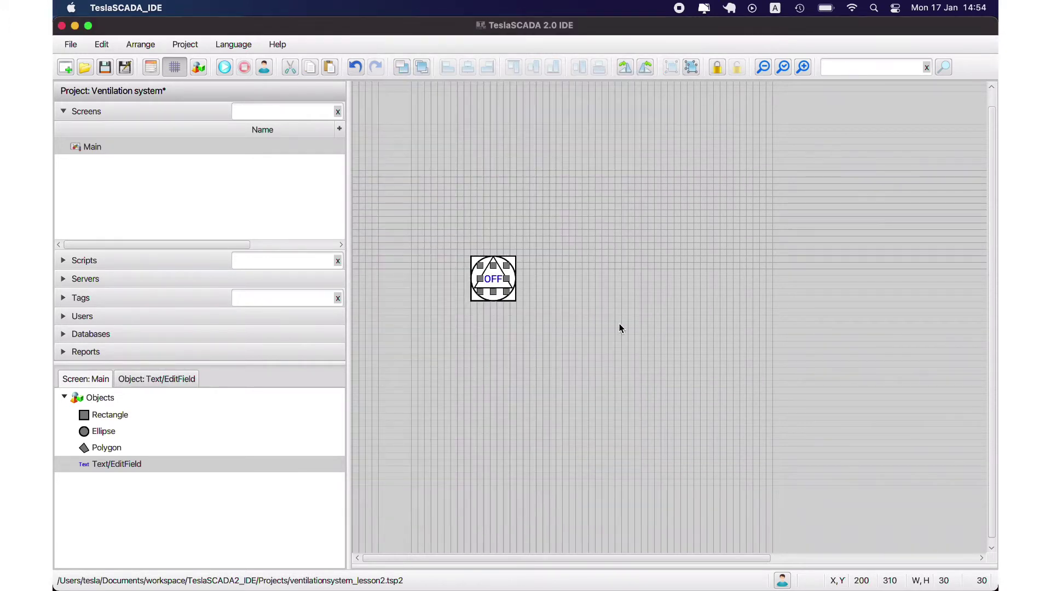
- Set the OFF text's color to gray
{"action": "double_click", "coordinate": [495, 280]}
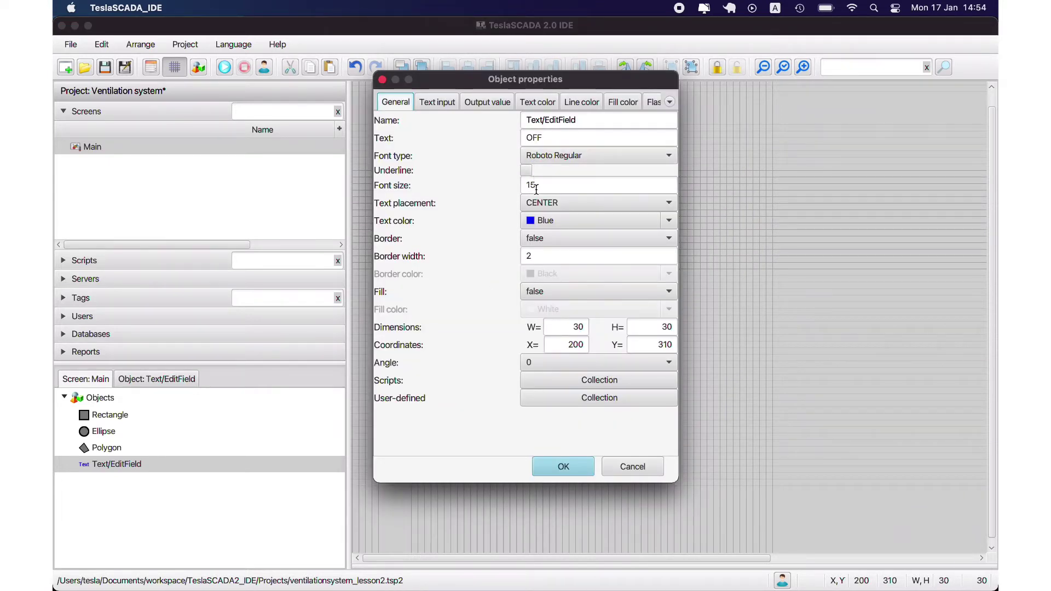
{"action": "left_click", "coordinate": [670, 221]}
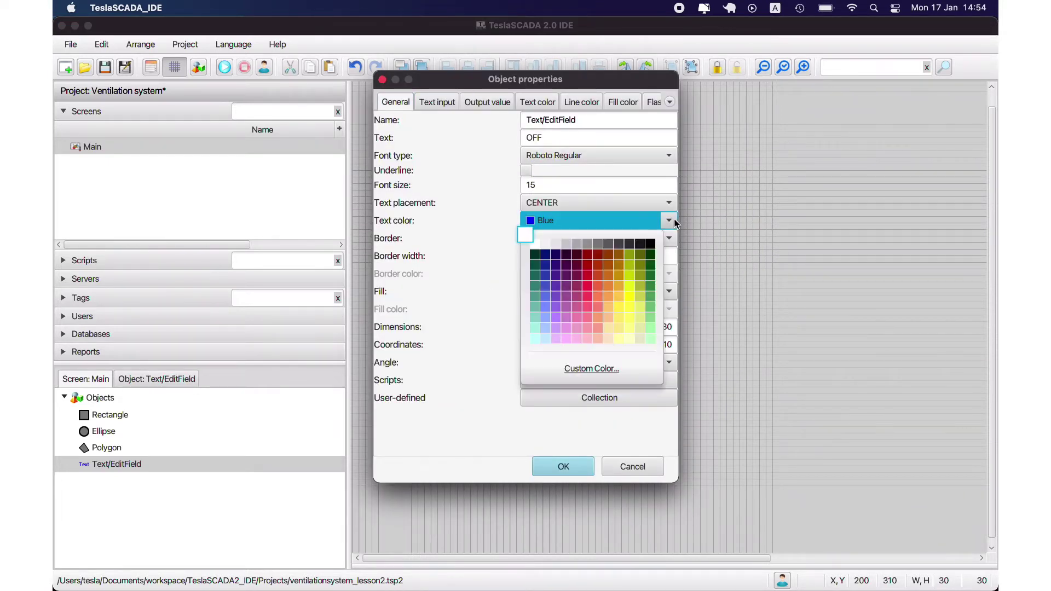
{"action": "left_click", "coordinate": [602, 233]}
{"action": "left_click", "coordinate": [555, 470]}
{"action": "left_click", "coordinate": [563, 272]}
- Set the OFF text's color to black
{"action": "left_click", "coordinate": [494, 280]}
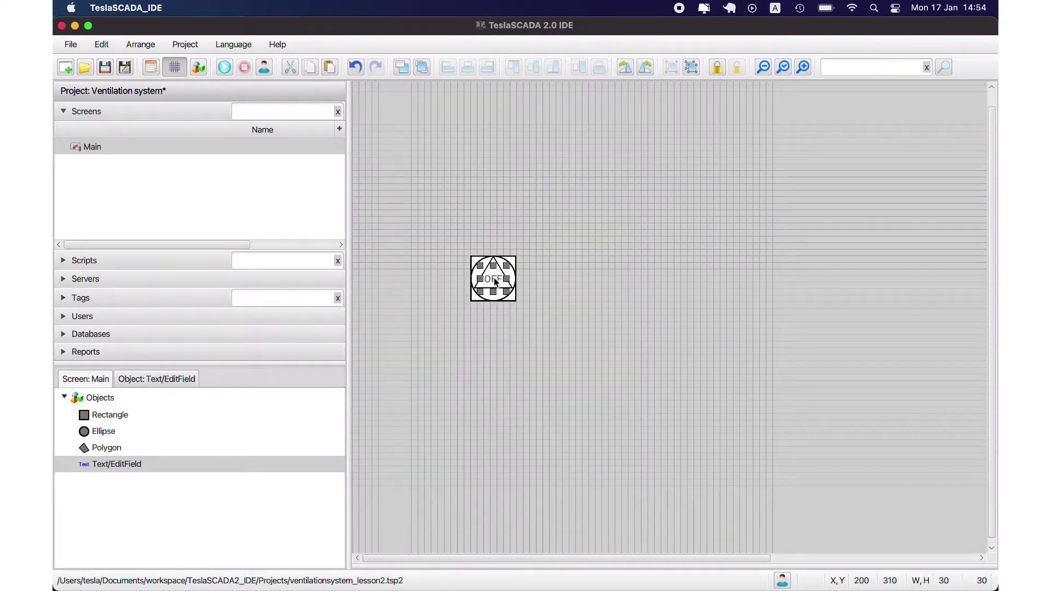
{"action": "double_click", "coordinate": [494, 280]}
{"action": "left_click", "coordinate": [669, 220]}
{"action": "left_click", "coordinate": [563, 466]}
{"action": "left_click", "coordinate": [548, 303]}
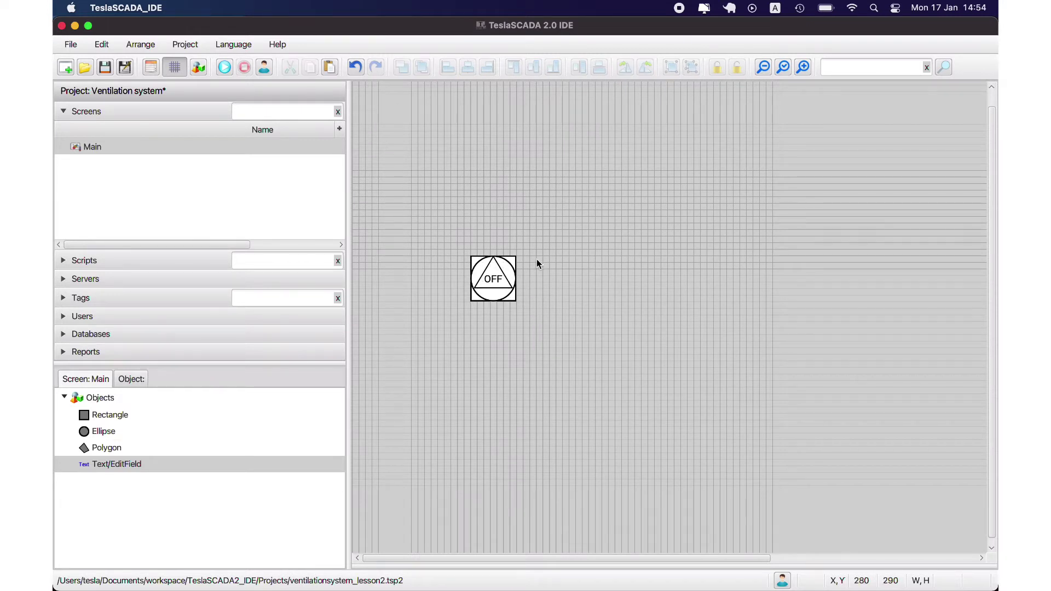
- Add an Image object showing the yellow hand and place it small in the lower-right corner of the square symbol
{"action": "left_click", "coordinate": [493, 281]}
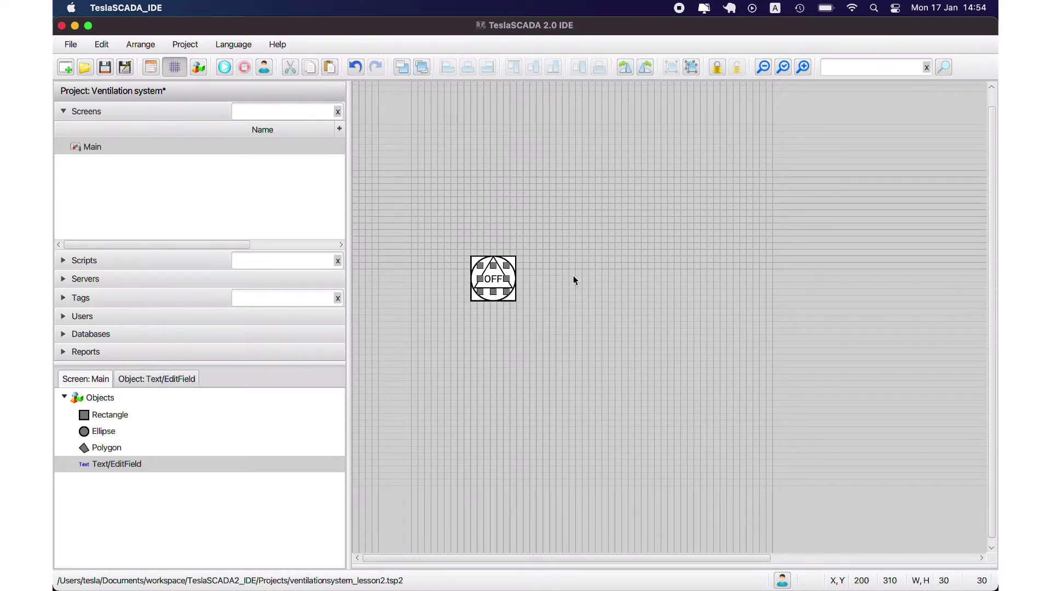
{"action": "right_click", "coordinate": [542, 260]}
{"action": "left_click", "coordinate": [552, 270]}
{"action": "double_click", "coordinate": [452, 328]}
{"action": "left_click", "coordinate": [560, 337]}
{"action": "left_click_drag", "start_coordinate": [559, 335], "coordinate": [524, 317]}
{"action": "double_click", "coordinate": [513, 304]}
{"action": "left_click", "coordinate": [609, 235]}
{"action": "left_click", "coordinate": [538, 268]}
{"action": "left_click", "coordinate": [547, 387]}
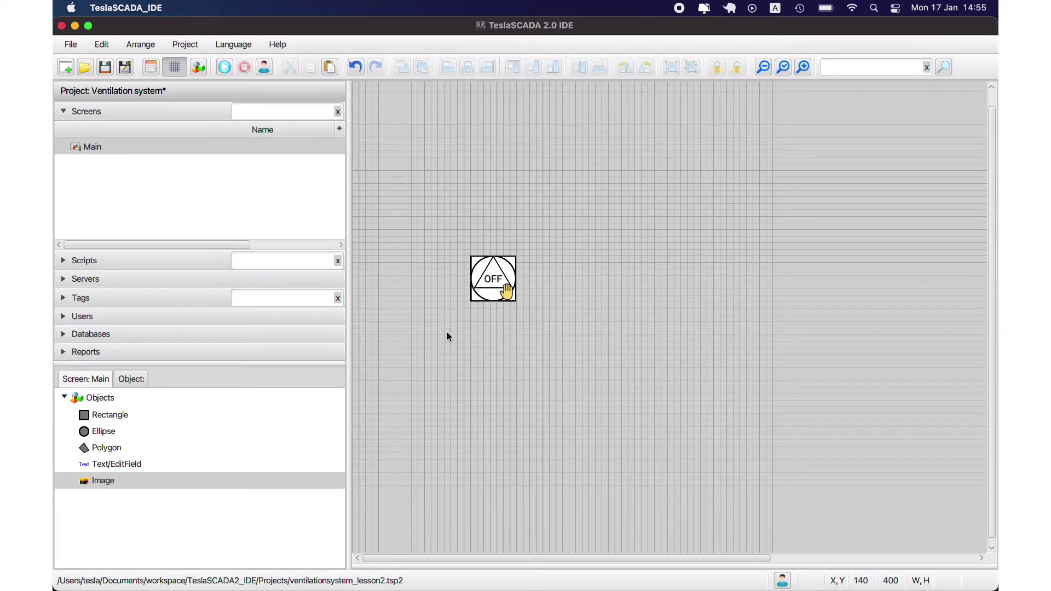
- Check the symbol's selection bounds and set the triangle polygon's dimensions to width 80 and height 65
{"action": "left_click_drag", "start_coordinate": [451, 325], "coordinate": [554, 224]}
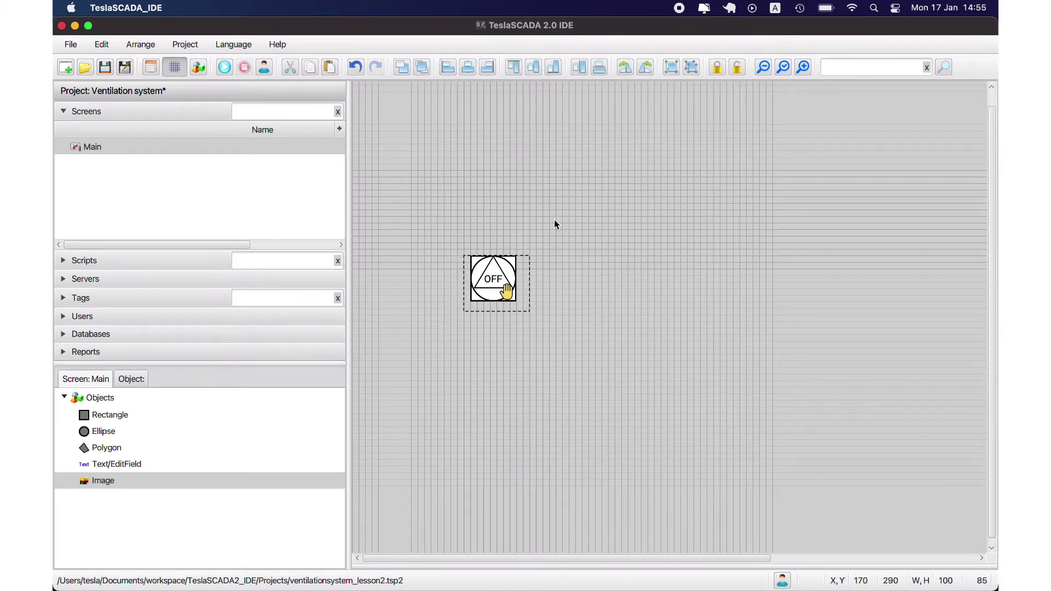
{"action": "left_click", "coordinate": [561, 292]}
{"action": "left_click", "coordinate": [491, 273]}
{"action": "double_click", "coordinate": [489, 272]}
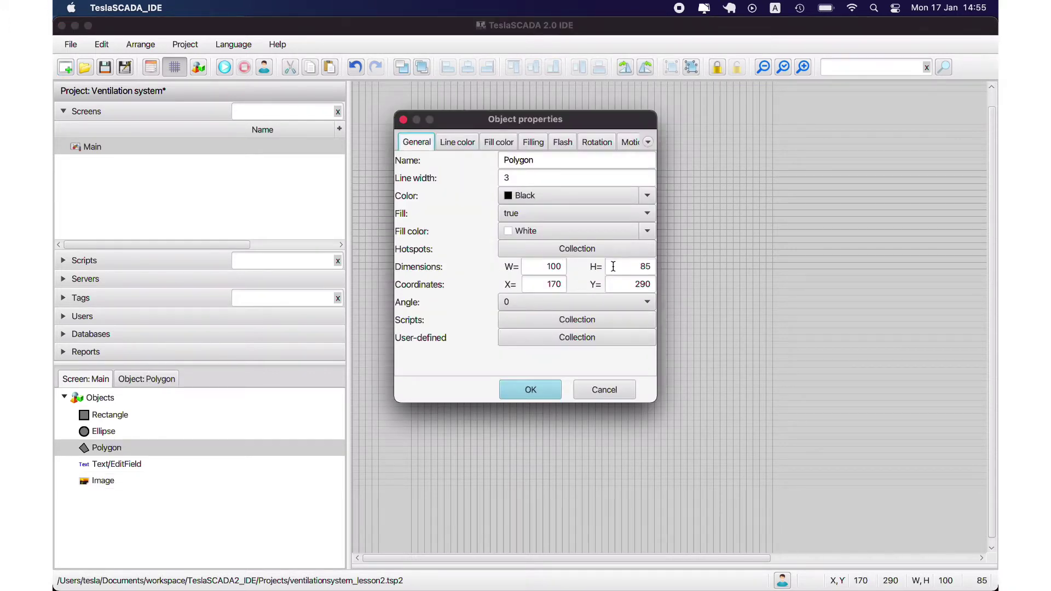
{"action": "left_click_drag", "start_coordinate": [555, 267], "coordinate": [530, 262]}
{"action": "type", "text": "80"}
{"action": "left_click_drag", "start_coordinate": [646, 267], "coordinate": [635, 267]}
{"action": "left_click", "coordinate": [543, 389]}
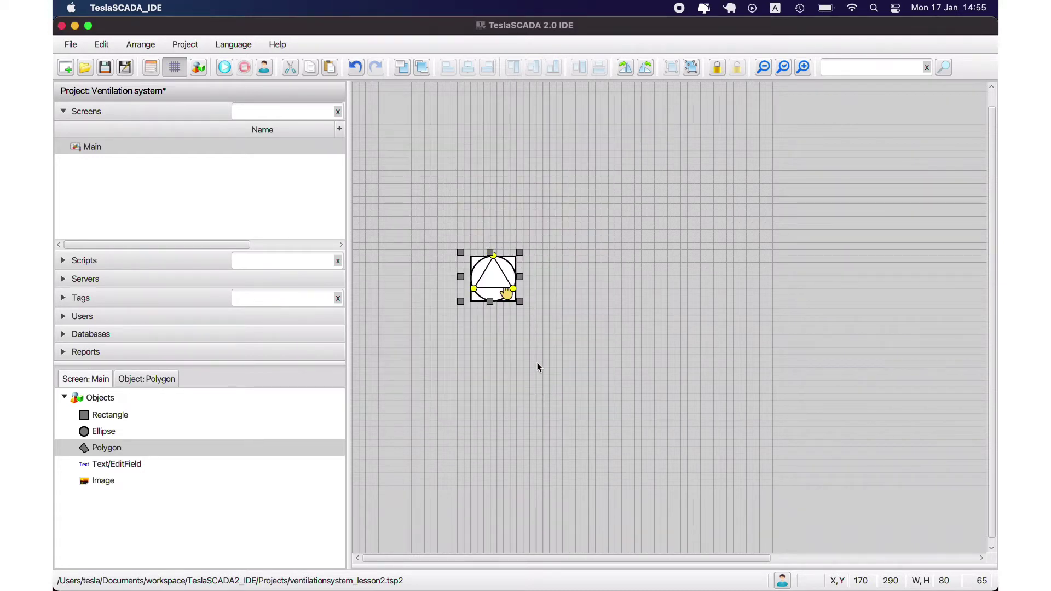
- Set the triangle polygon's dimensions to width 75 and height 60
{"action": "double_click", "coordinate": [499, 284]}
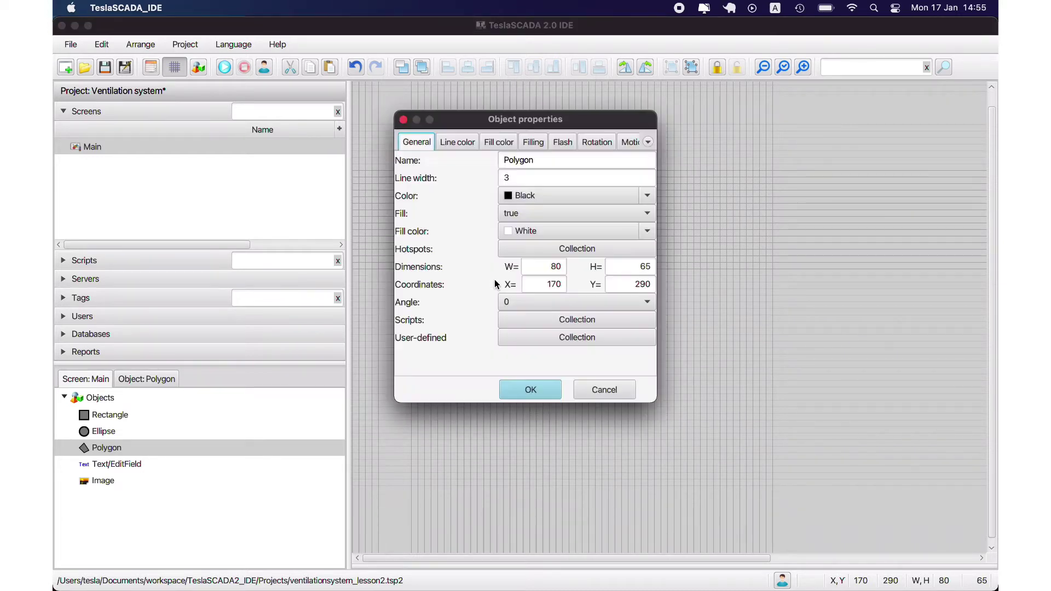
{"action": "left_click_drag", "start_coordinate": [557, 268], "coordinate": [532, 263]}
{"action": "left_click", "coordinate": [647, 266]}
{"action": "left_click", "coordinate": [534, 390]}
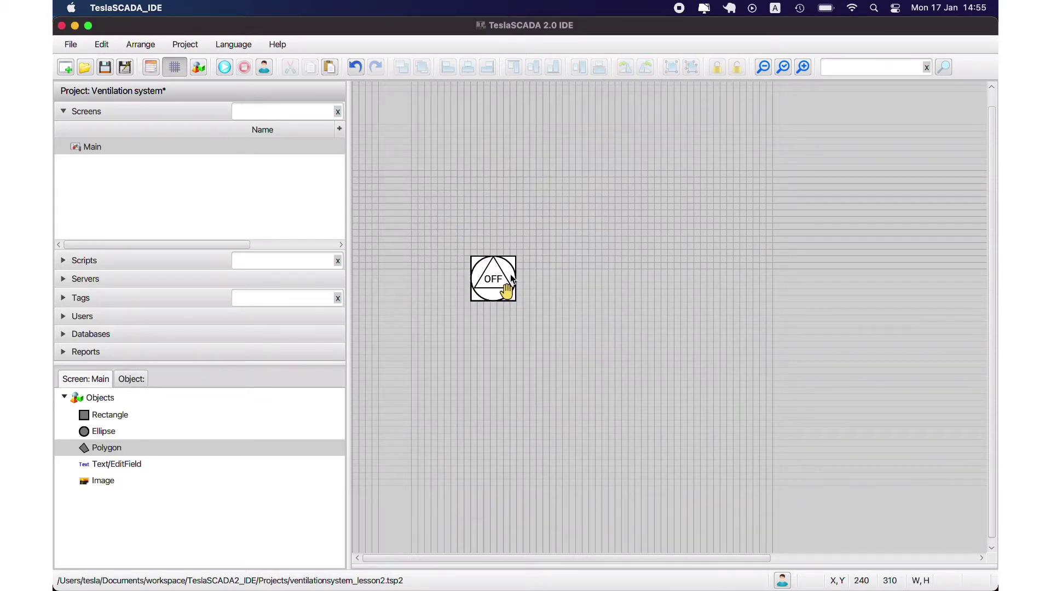
- Move the triangle polygon outside the square and review the coordinates in its hotspots collection
{"action": "left_click", "coordinate": [590, 243]}
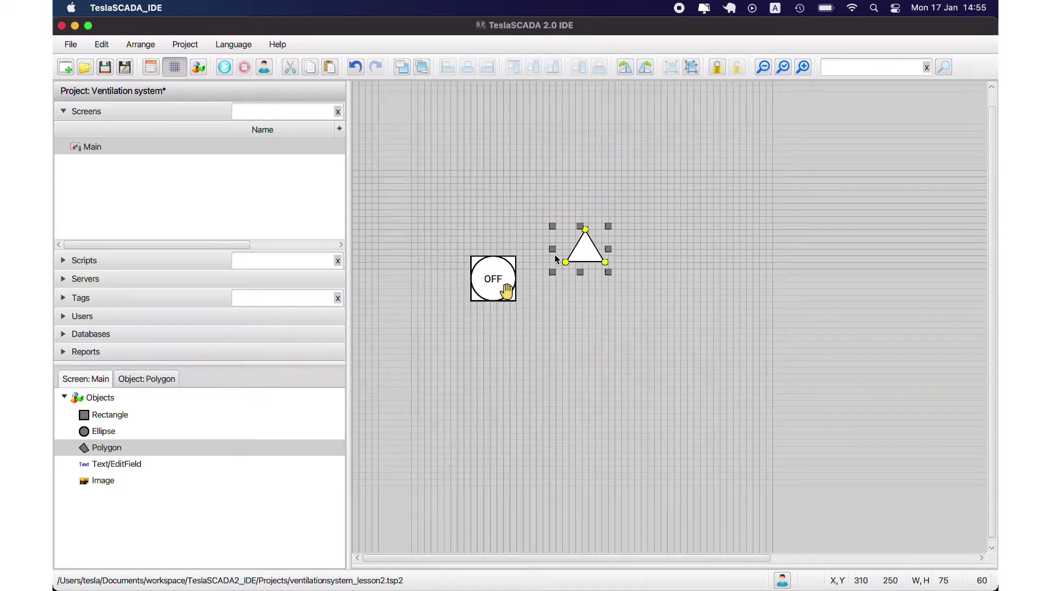
{"action": "double_click", "coordinate": [591, 252]}
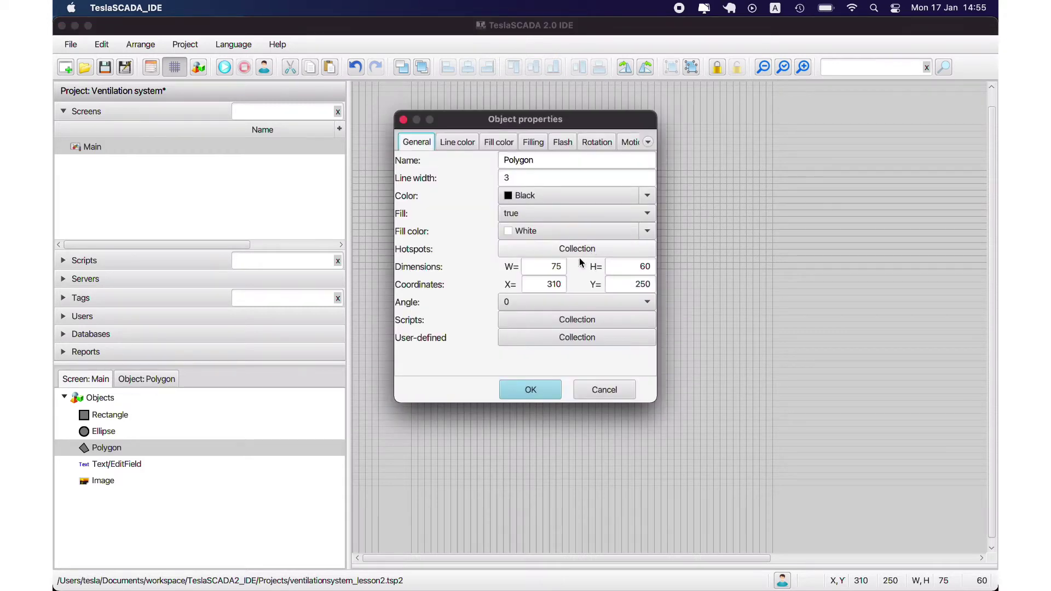
{"action": "left_click", "coordinate": [516, 247]}
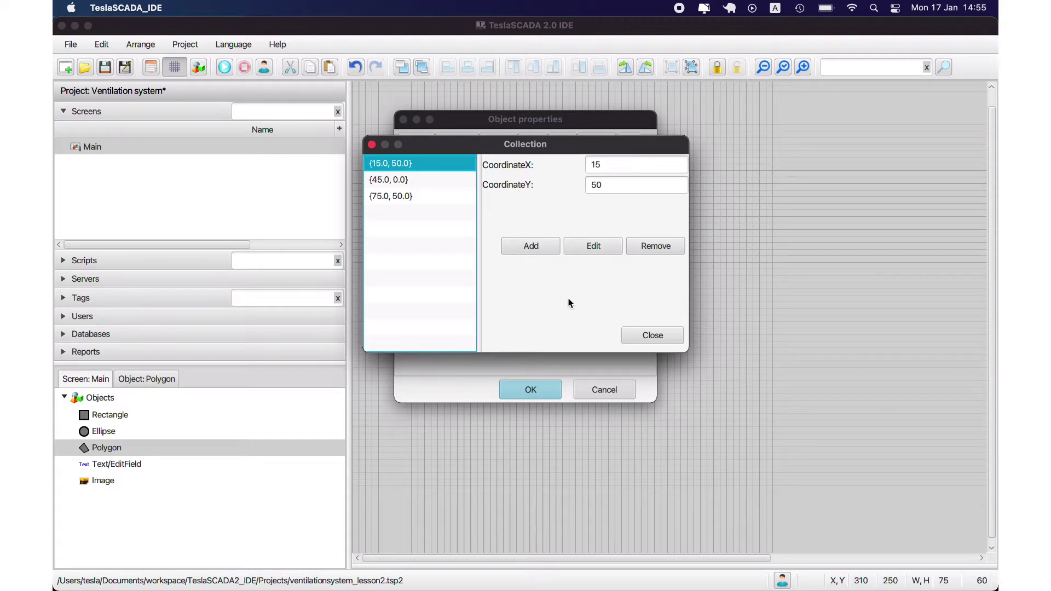
{"action": "left_click", "coordinate": [651, 334]}
{"action": "left_click", "coordinate": [604, 389]}
- Resize the triangle polygon to 75 by 65 and move it back inside the circle at X 180, Y 290
{"action": "left_click_drag", "start_coordinate": [561, 266], "coordinate": [600, 263]}
{"action": "left_click", "coordinate": [602, 260]}
{"action": "left_click_drag", "start_coordinate": [585, 228], "coordinate": [496, 283]}
{"action": "left_click", "coordinate": [603, 272]}
{"action": "left_click", "coordinate": [596, 285]}
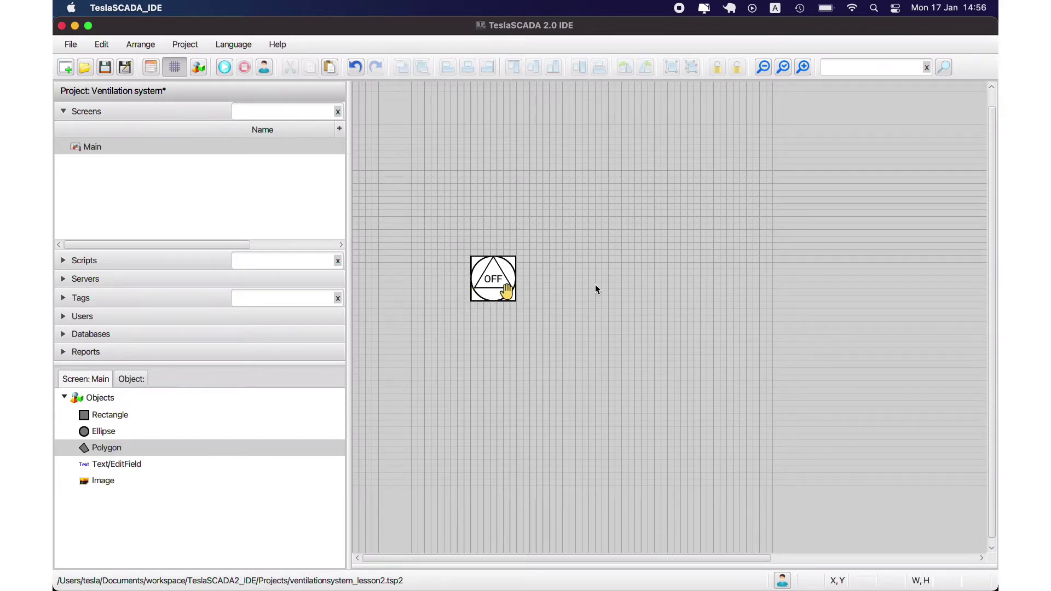
{"action": "left_click", "coordinate": [491, 275]}
{"action": "left_click", "coordinate": [492, 267]}
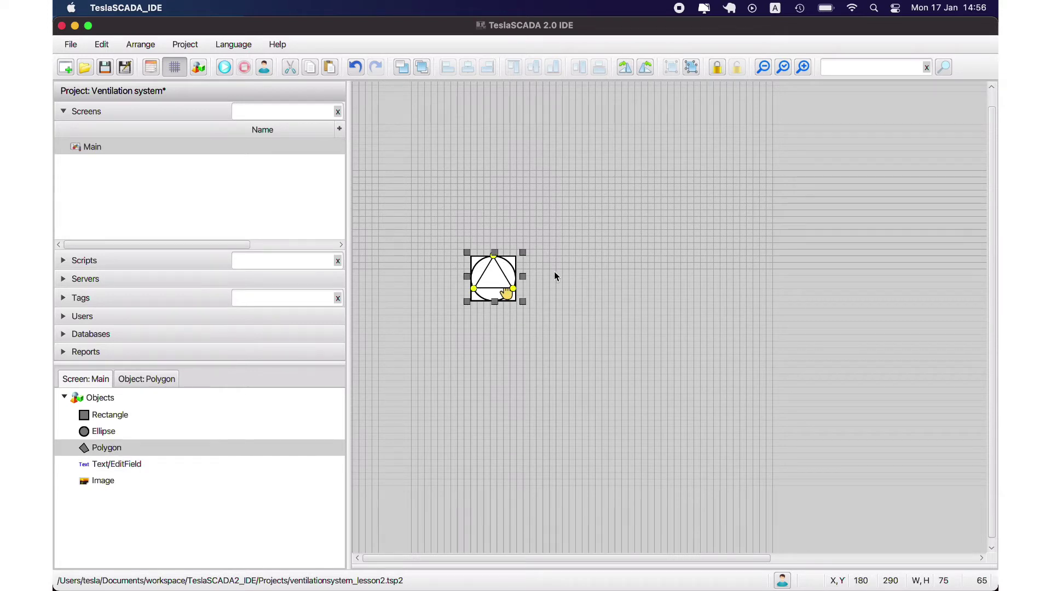
- Reduce the triangle polygon's width so its bounds fit within the square
{"action": "double_click", "coordinate": [497, 266]}
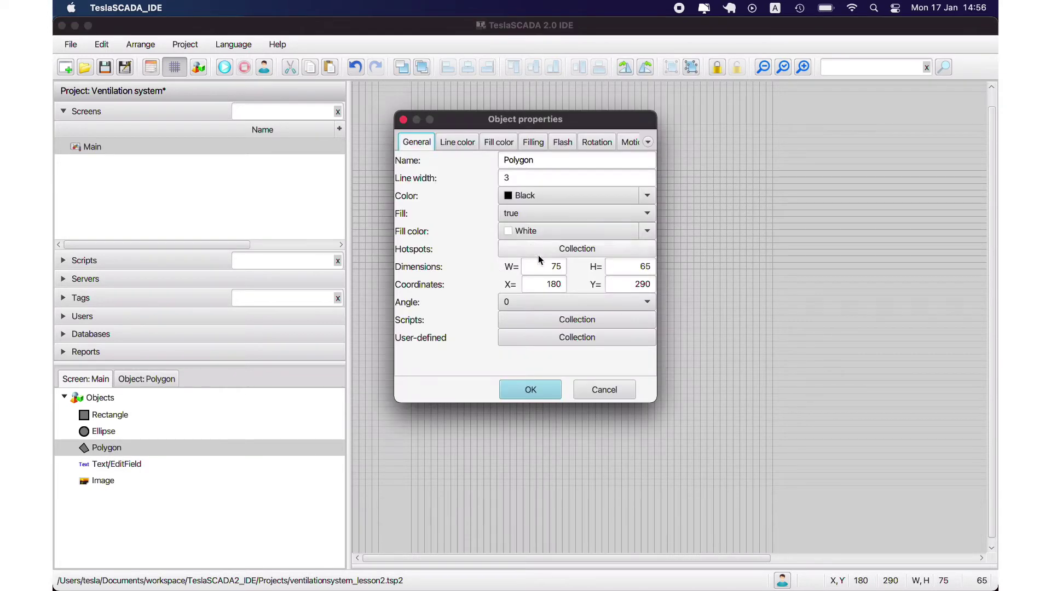
{"action": "left_click_drag", "start_coordinate": [556, 266], "coordinate": [525, 261]}
{"action": "left_click", "coordinate": [530, 387]}
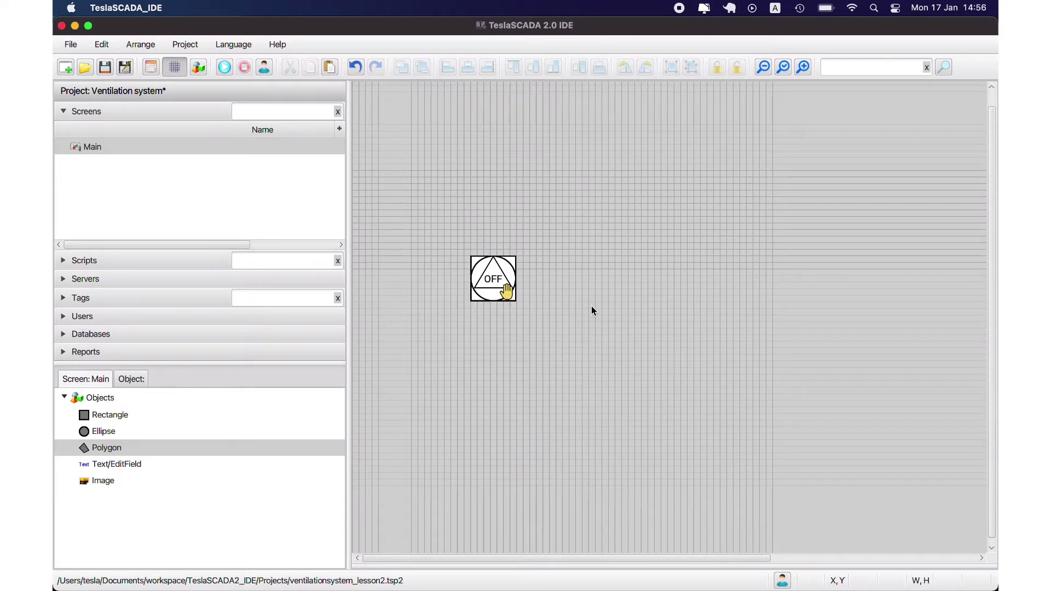
- Group all the symbol's objects into one object and move the group to X 250, Y 290
{"action": "left_click", "coordinate": [494, 274]}
{"action": "left_click", "coordinate": [494, 269]}
{"action": "left_click", "coordinate": [465, 220]}
{"action": "left_click_drag", "start_coordinate": [418, 211], "coordinate": [635, 346]}
{"action": "left_click", "coordinate": [670, 66]}
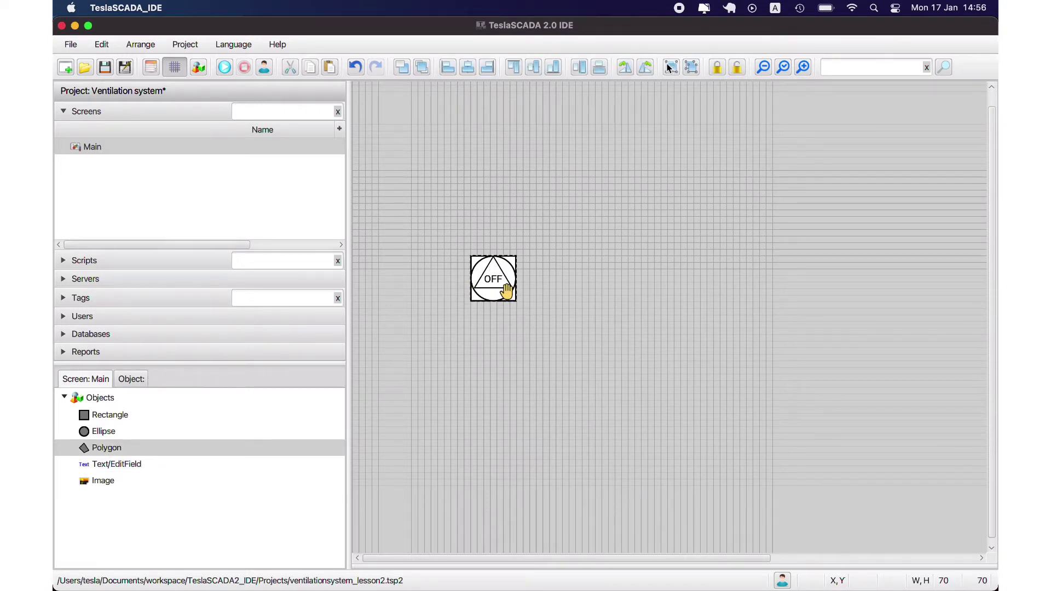
{"action": "left_click_drag", "start_coordinate": [509, 278], "coordinate": [553, 289]}
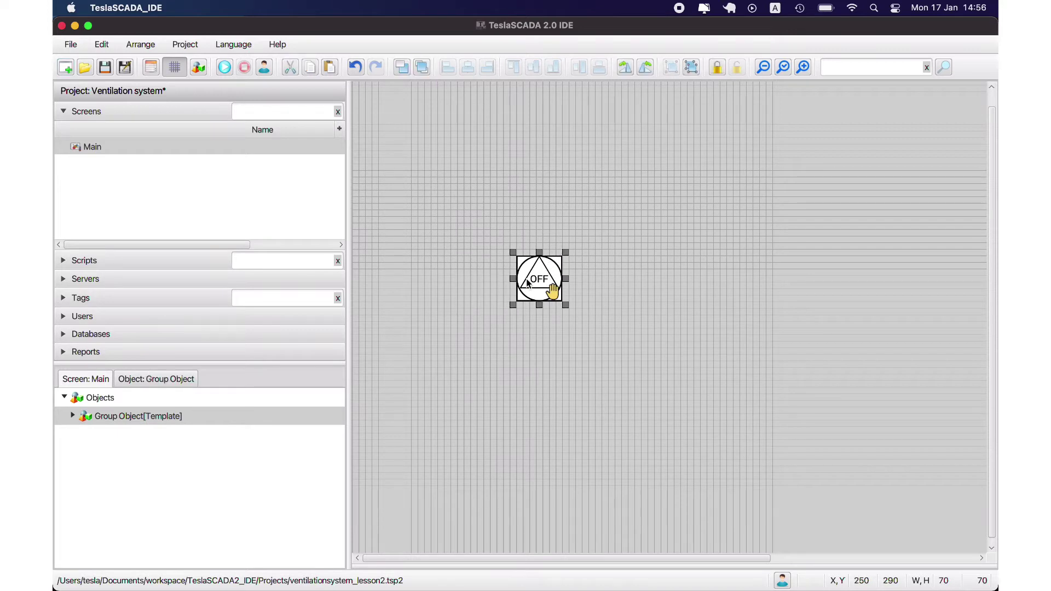
- Set the group object's template to Motor and its name to M1
{"action": "double_click", "coordinate": [552, 289]}
{"action": "left_click", "coordinate": [450, 152]}
{"action": "type", "text": "Motor"}
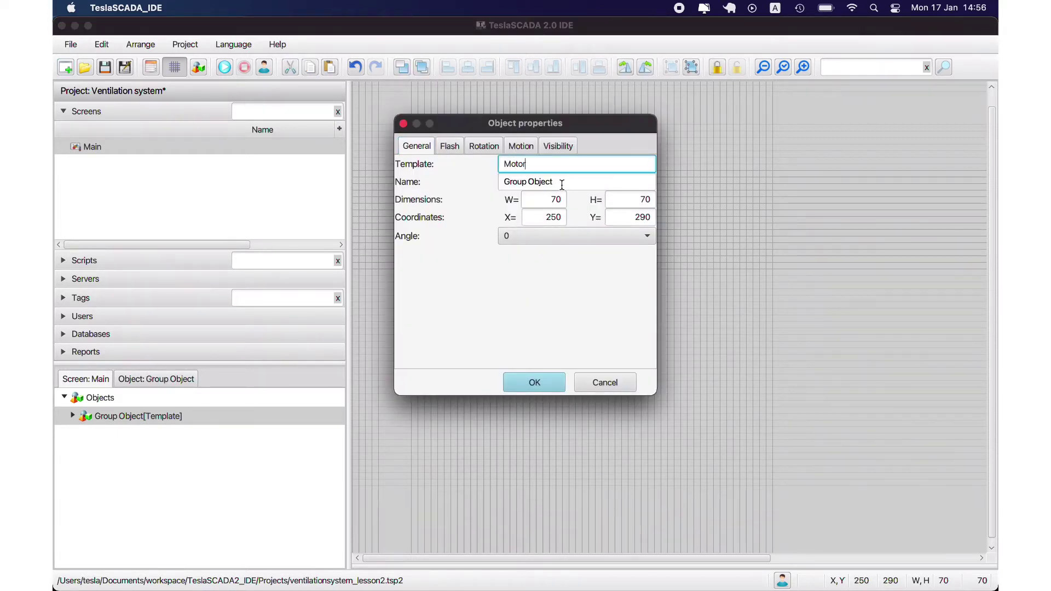
{"action": "key", "text": "Tab"}
{"action": "type", "text": "M"}
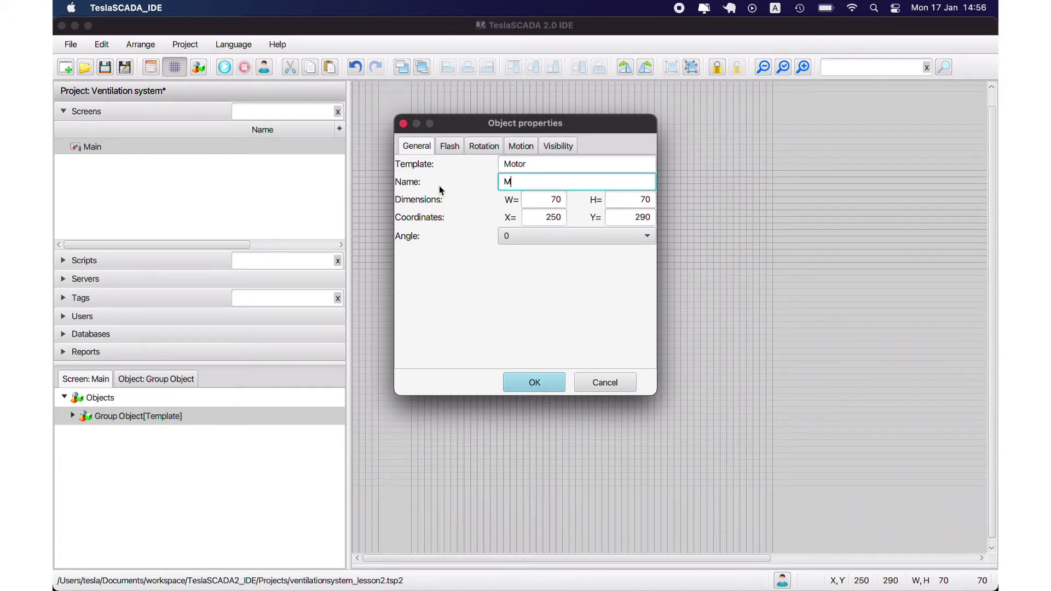
{"action": "key", "text": "Return"}
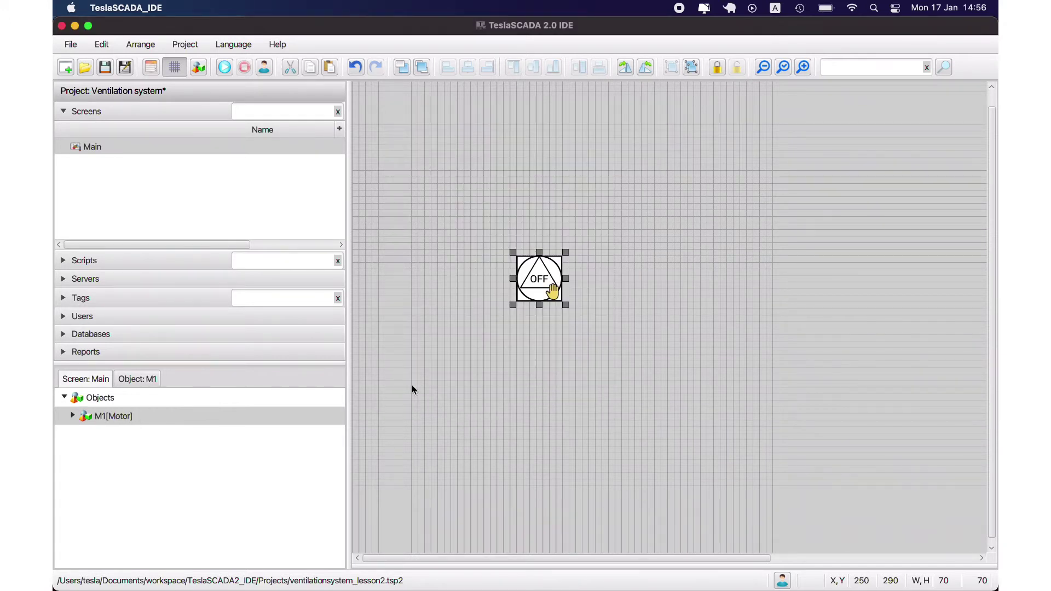
- Check the tag folder names and rename the Motor group object to M01 to match
{"action": "left_click", "coordinate": [74, 305]}
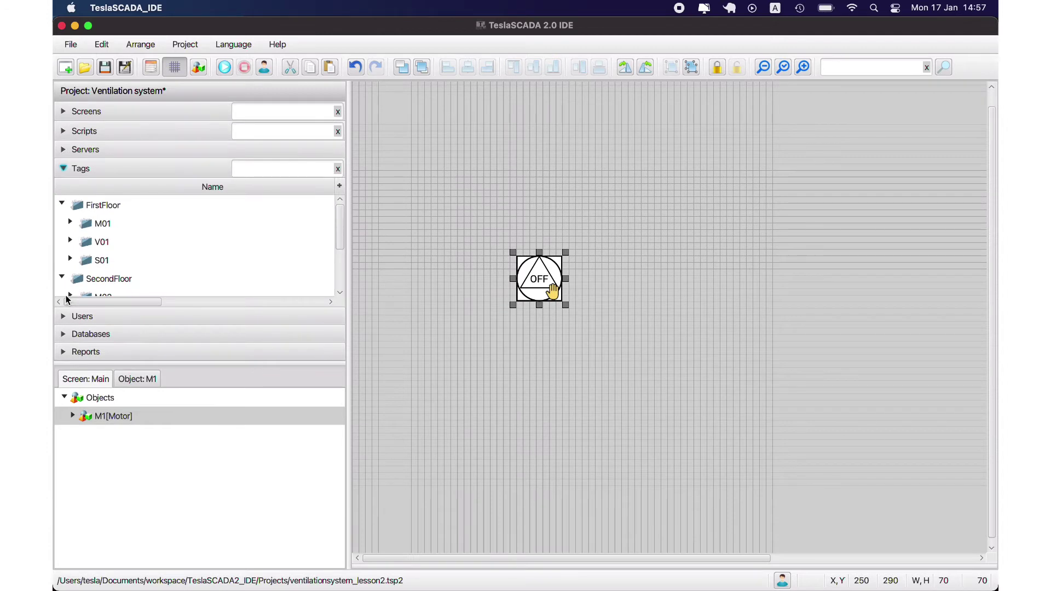
{"action": "double_click", "coordinate": [110, 416]}
{"action": "left_click", "coordinate": [513, 181]}
{"action": "type", "text": "01"}
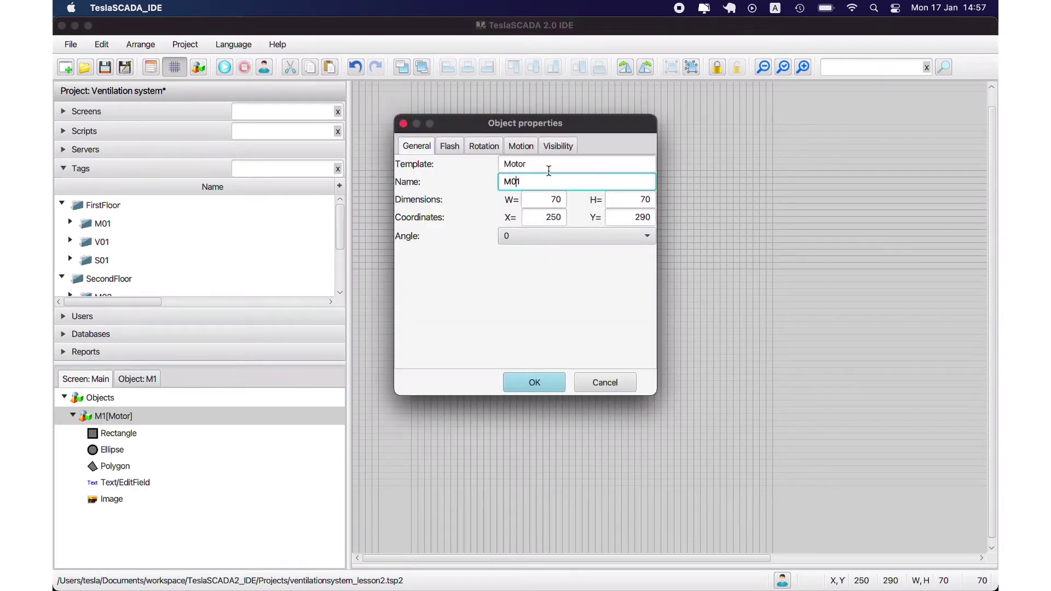
{"action": "left_click", "coordinate": [514, 384]}
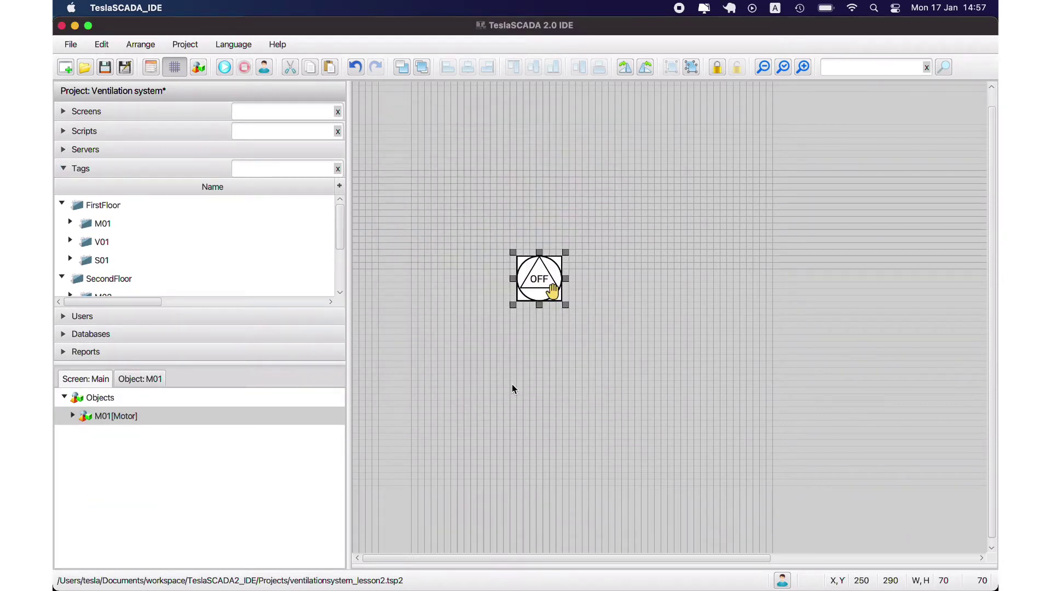
- Enable the fill color property of the M01 group's ellipse and bind it to the tag {group}_state
{"action": "left_click", "coordinate": [72, 417]}
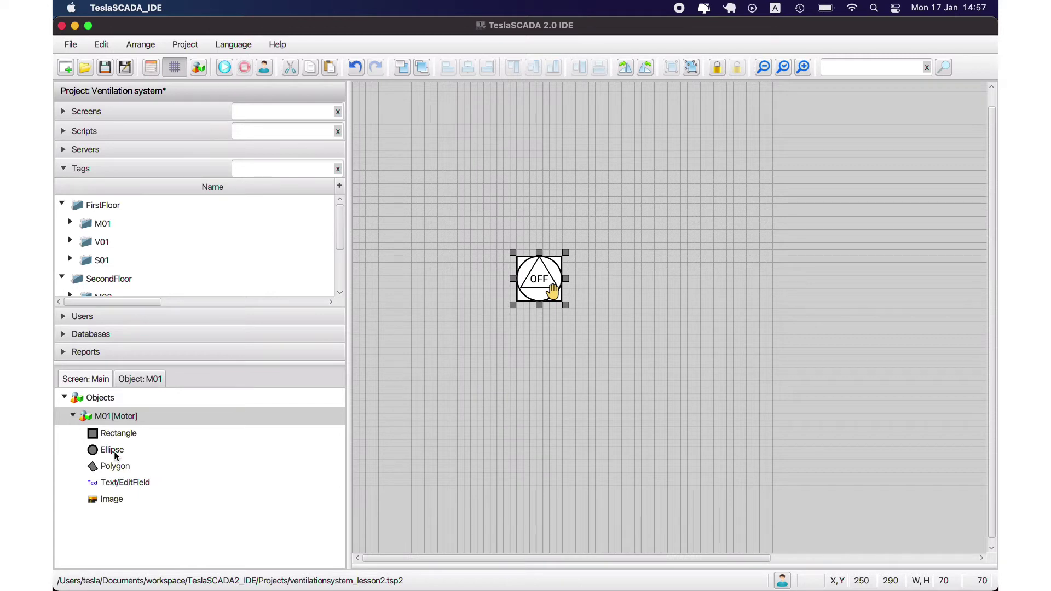
{"action": "double_click", "coordinate": [114, 451]}
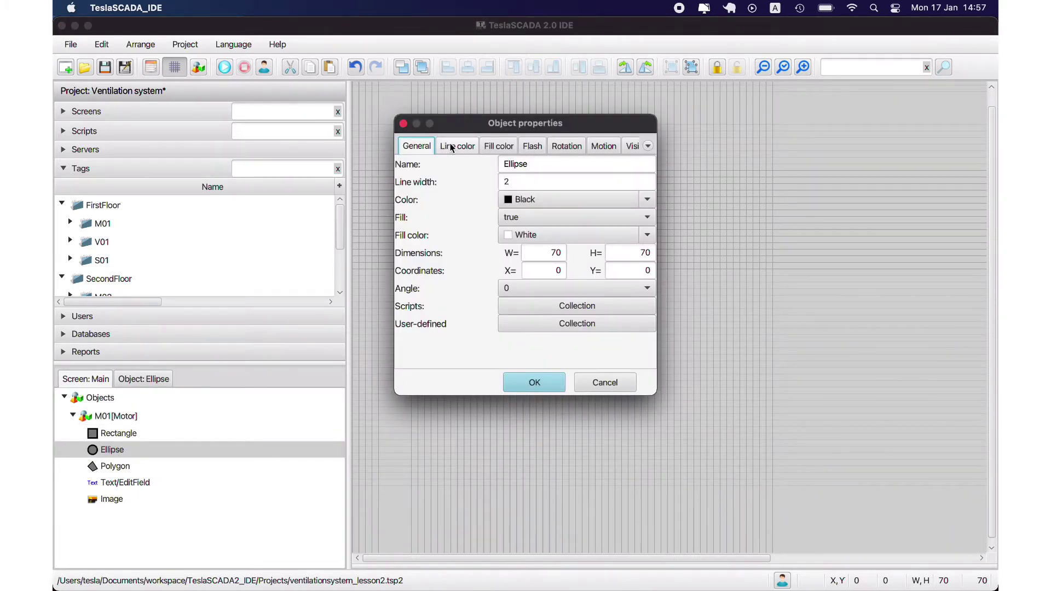
{"action": "left_click", "coordinate": [497, 145]}
{"action": "left_click", "coordinate": [405, 162]}
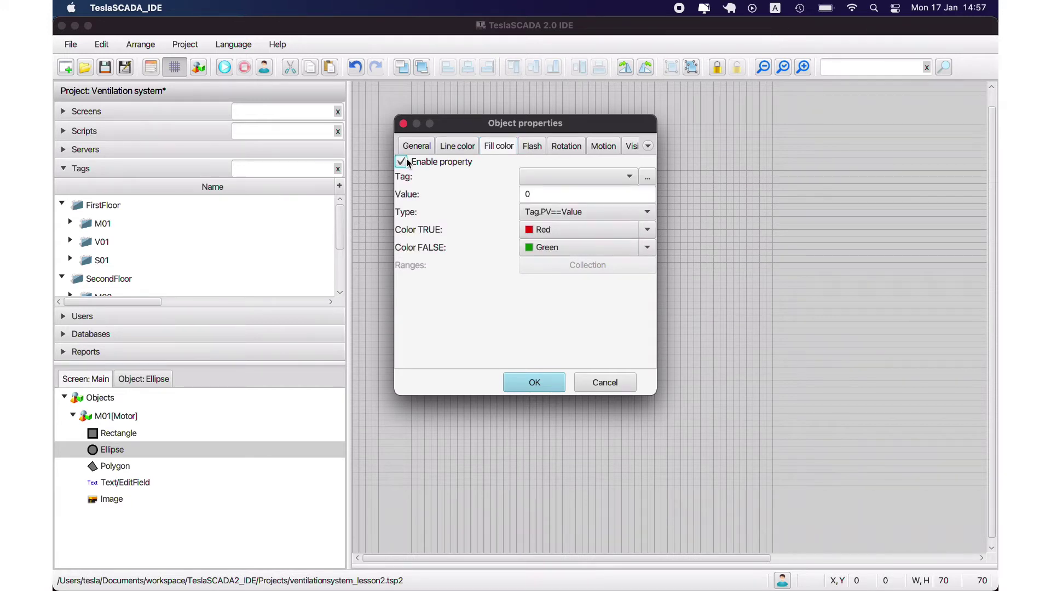
{"action": "left_click", "coordinate": [648, 177]}
{"action": "left_click", "coordinate": [430, 154]}
{"action": "left_click", "coordinate": [439, 170]}
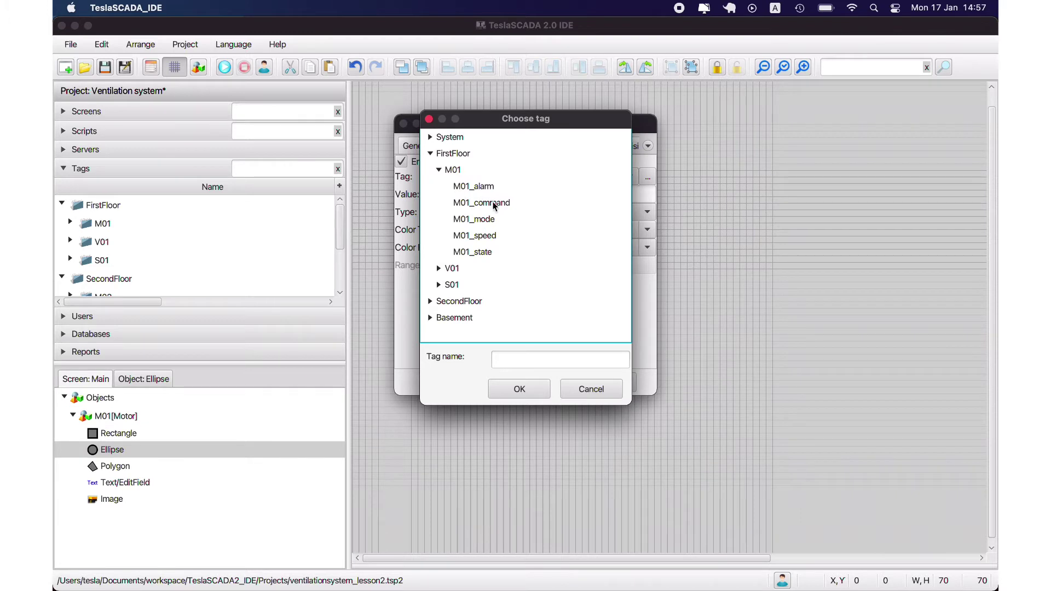
{"action": "left_click", "coordinate": [520, 360]}
{"action": "type", "text": "{group}_state"}
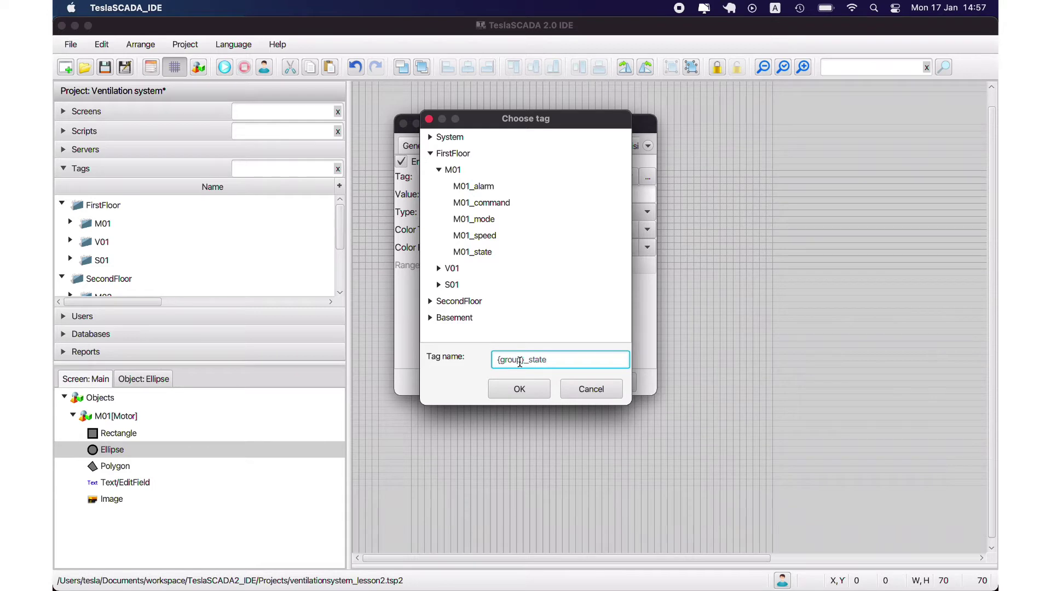
{"action": "left_click", "coordinate": [519, 389]}
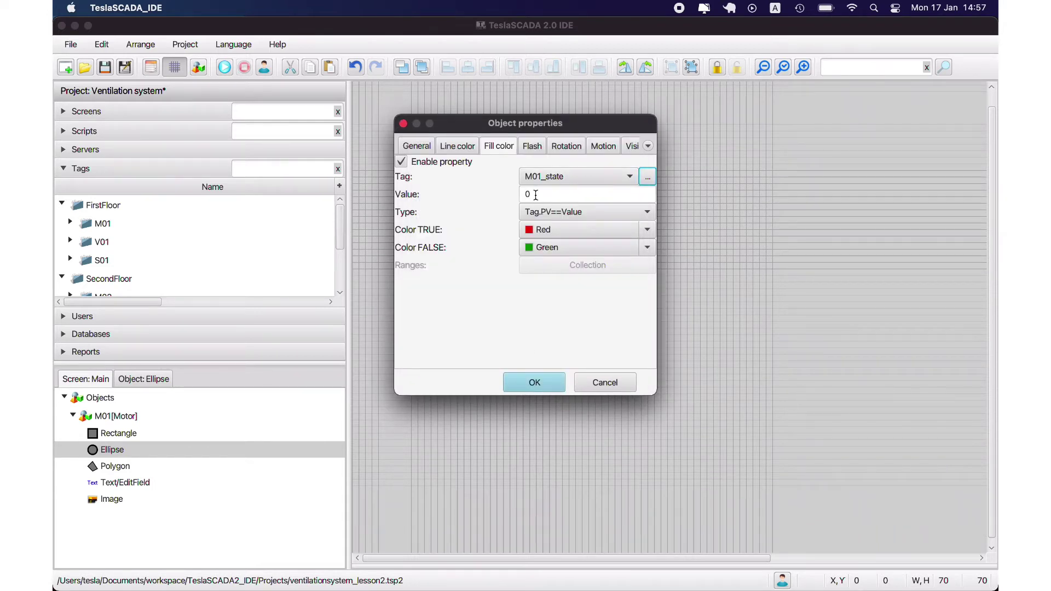
- Set the ellipse's fill color type to Tag.PV in the range and add a white range from 0 to 1
{"action": "left_click", "coordinate": [586, 212]}
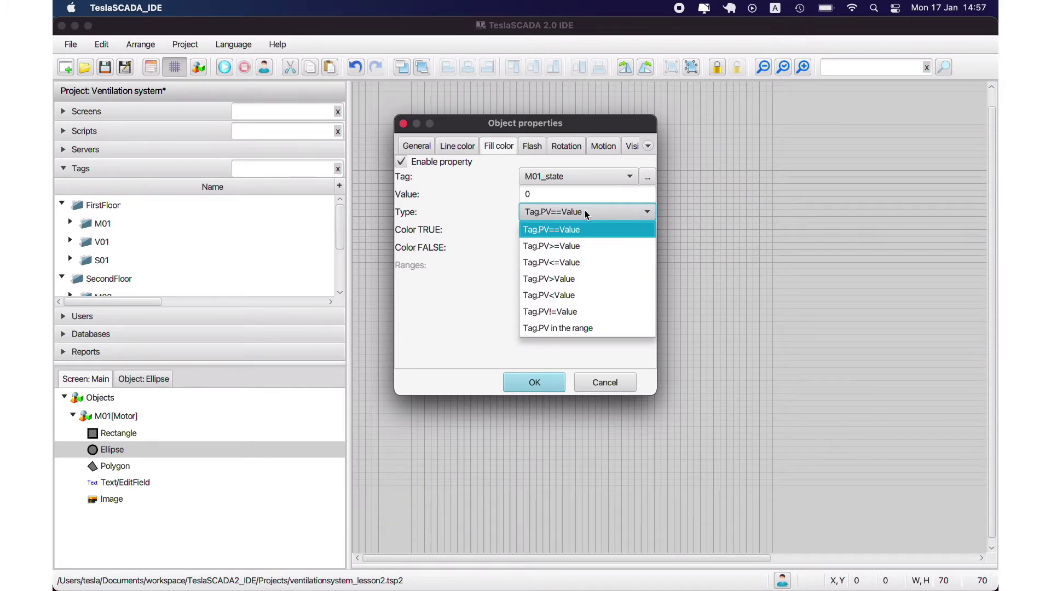
{"action": "left_click", "coordinate": [559, 328]}
{"action": "left_click", "coordinate": [608, 265]}
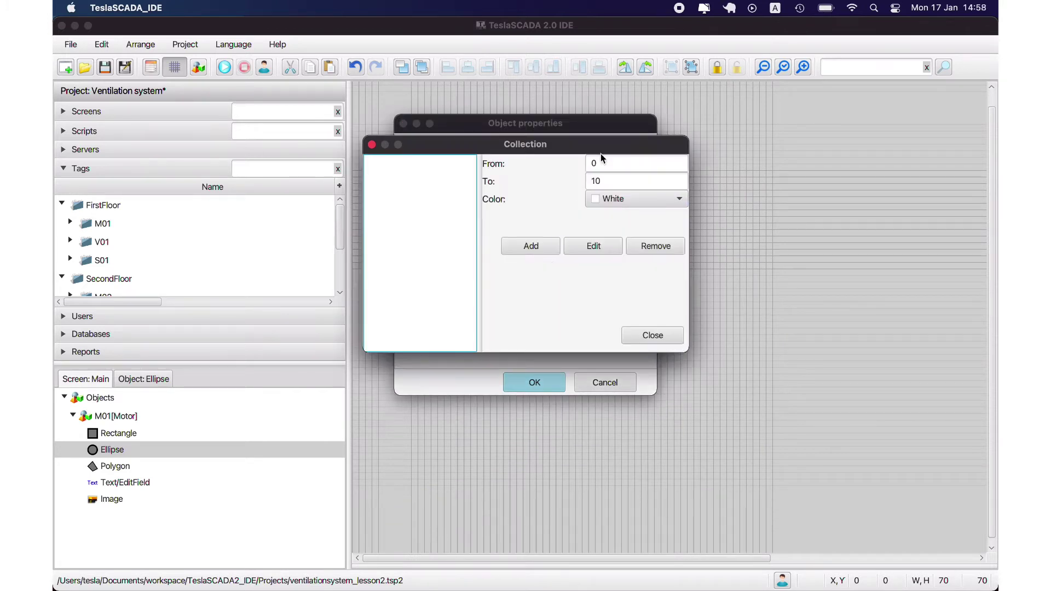
{"action": "left_click_drag", "start_coordinate": [597, 181], "coordinate": [690, 168]}
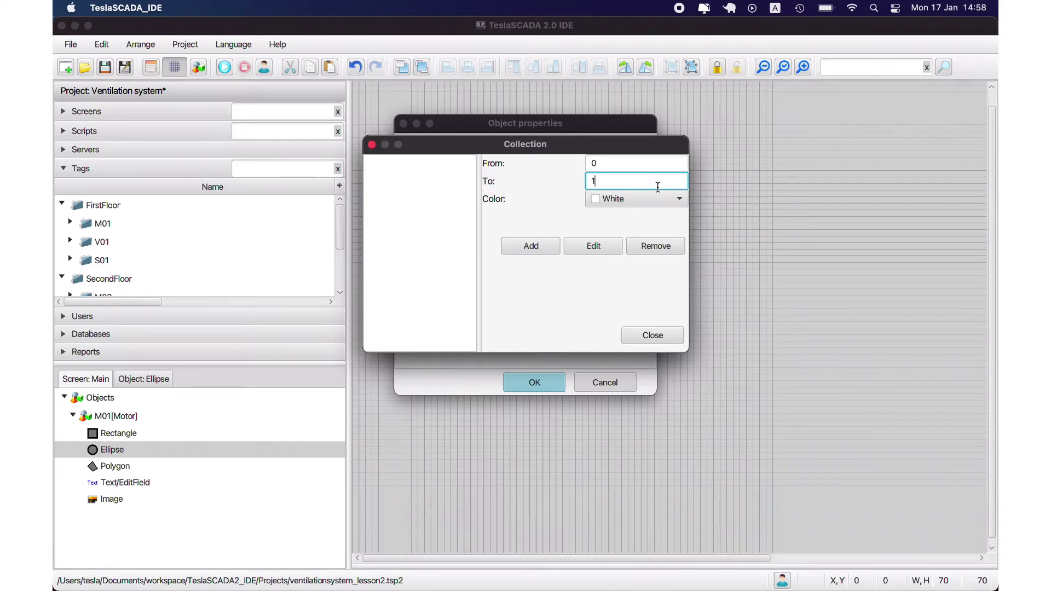
{"action": "left_click", "coordinate": [531, 246]}
- Add a fill color range from 1 to 3 in yellow #ffff4d
{"action": "left_click_drag", "start_coordinate": [599, 163], "coordinate": [571, 176]}
{"action": "type", "text": "3"}
{"action": "left_click", "coordinate": [589, 201]}
{"action": "left_click", "coordinate": [697, 272]}
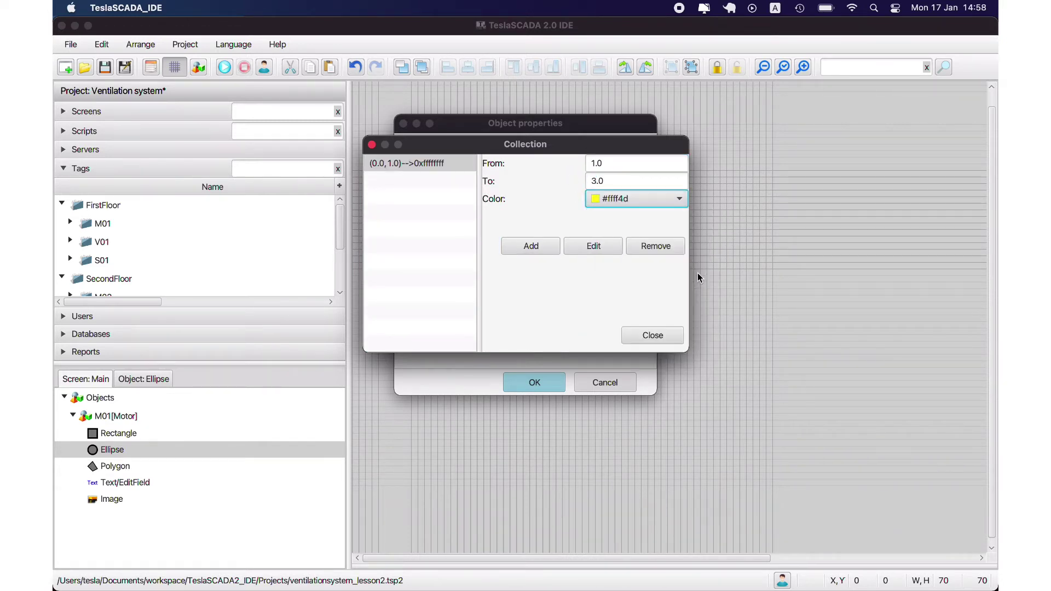
{"action": "left_click", "coordinate": [530, 245]}
- Add a fill color range from 3 to 5 in red #ff6666, apply the ellipse's properties and save the project
{"action": "left_click_drag", "start_coordinate": [596, 163], "coordinate": [564, 173]}
{"action": "type", "text": "35"}
{"action": "left_click", "coordinate": [613, 200]}
{"action": "left_click", "coordinate": [653, 264]}
{"action": "left_click", "coordinate": [635, 199]}
{"action": "left_click", "coordinate": [635, 199]}
{"action": "left_click", "coordinate": [635, 199]}
{"action": "left_click", "coordinate": [648, 272]}
{"action": "left_click", "coordinate": [544, 247]}
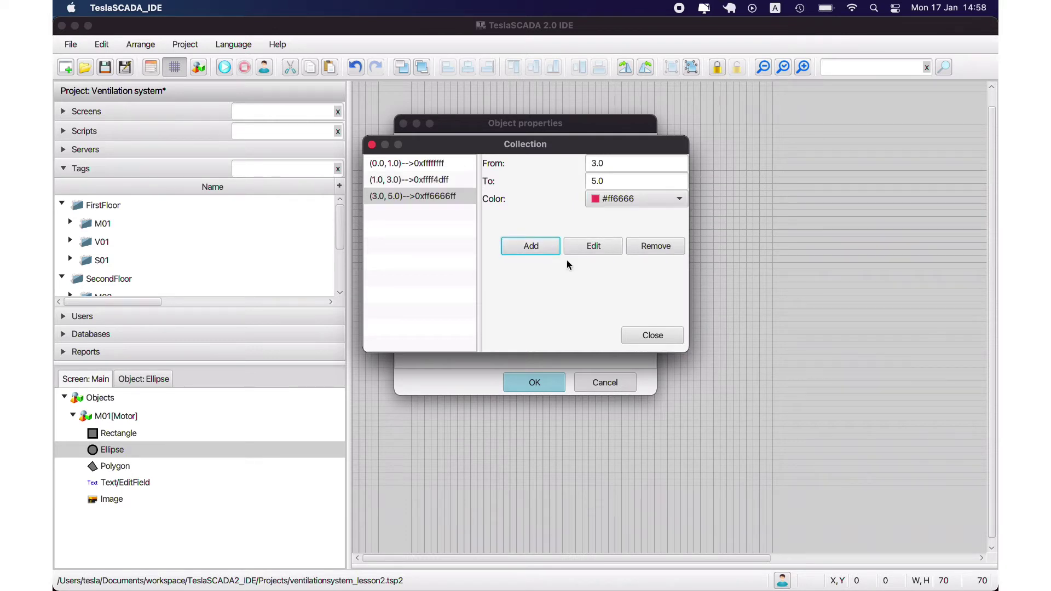
{"action": "left_click", "coordinate": [659, 338]}
{"action": "left_click", "coordinate": [534, 382]}
{"action": "left_click", "coordinate": [104, 67]}
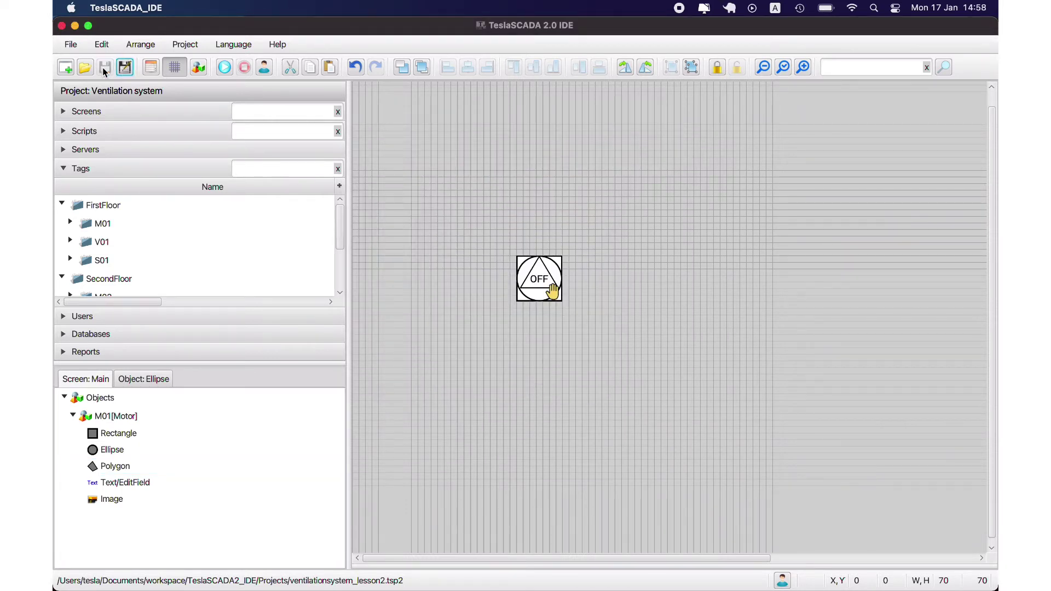
- Start the simulation and test the ellipse's fill color with M01_state set to 1 and 2
{"action": "left_click", "coordinate": [226, 67]}
{"action": "left_click", "coordinate": [70, 224]}
{"action": "scroll", "coordinate": [137, 283], "scroll_direction": "down", "scroll_amount": 1}
{"action": "scroll", "coordinate": [136, 283], "scroll_direction": "down", "scroll_amount": 3}
{"action": "double_click", "coordinate": [127, 242]}
{"action": "type", "text": "1"}
{"action": "left_click", "coordinate": [606, 261]}
{"action": "double_click", "coordinate": [137, 244]}
{"action": "type", "text": "2"}
{"action": "left_click", "coordinate": [599, 249]}
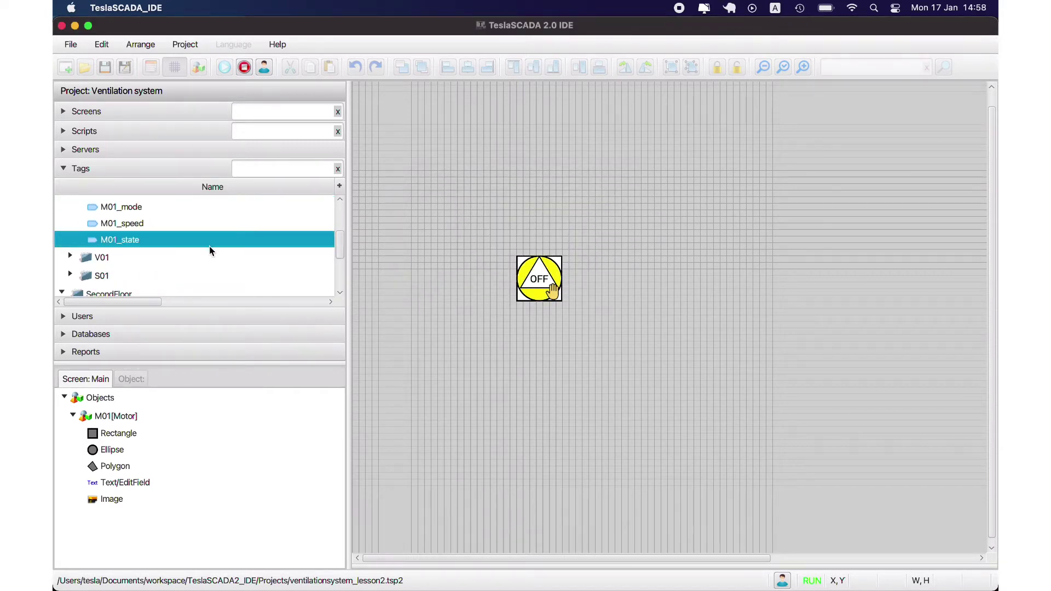
- Test the ellipse's fill color with M01_state set to 3, 5 and 7, and stop the simulation
{"action": "double_click", "coordinate": [162, 240]}
{"action": "type", "text": "3"}
{"action": "key", "text": "Return"}
{"action": "key", "text": "Return"}
{"action": "type", "text": "5"}
{"action": "left_click", "coordinate": [595, 255]}
{"action": "key", "text": "Return"}
{"action": "type", "text": "1"}
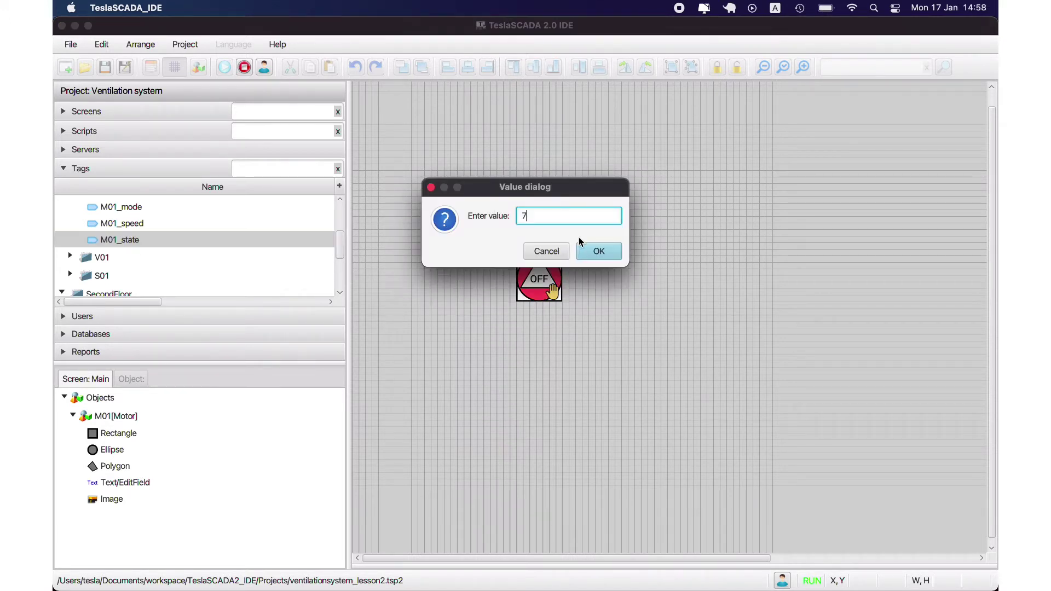
{"action": "left_click", "coordinate": [583, 251]}
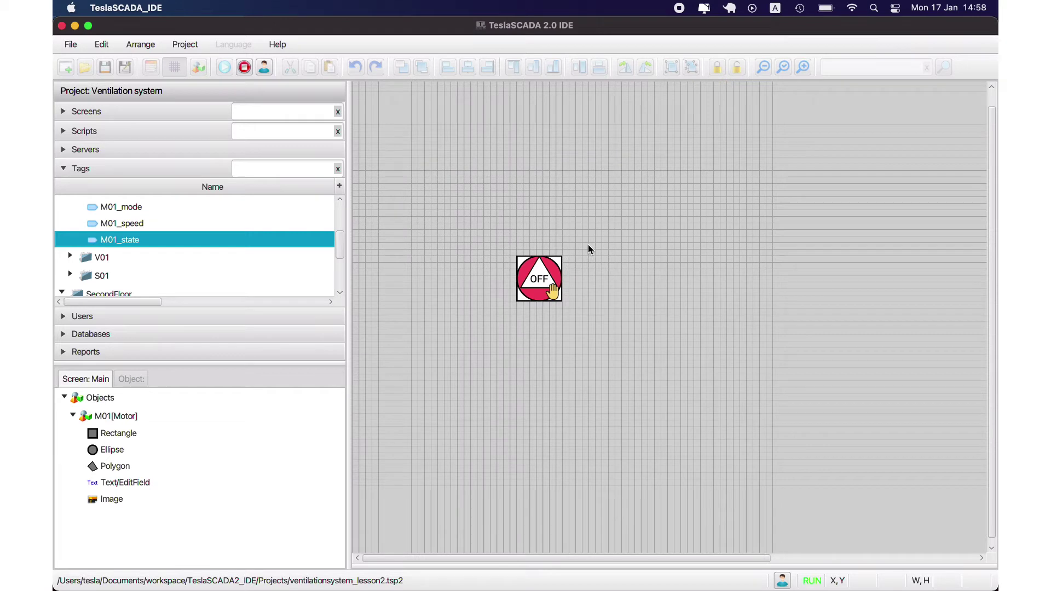
{"action": "left_click", "coordinate": [245, 67]}
- Move the M01 motor group to X 250, Y 280 and check its properties
{"action": "left_click", "coordinate": [525, 274]}
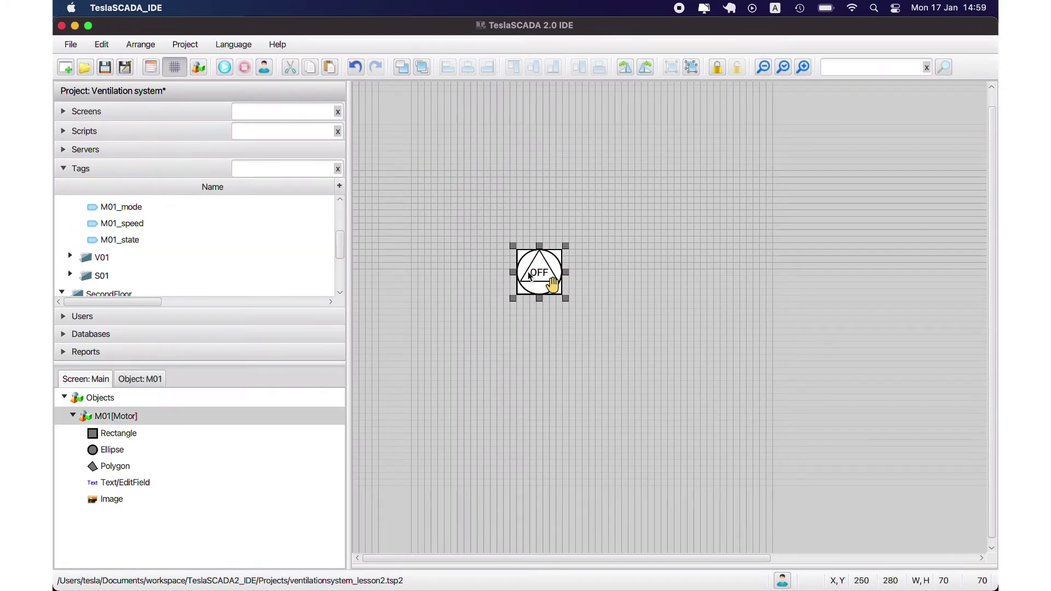
{"action": "double_click", "coordinate": [523, 271]}
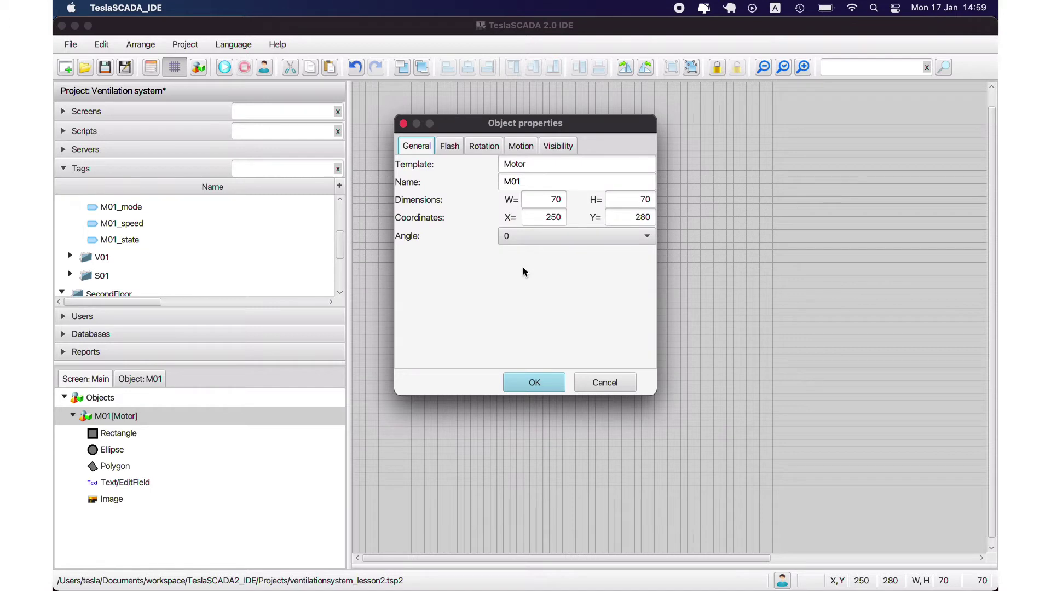
{"action": "left_click", "coordinate": [633, 381]}
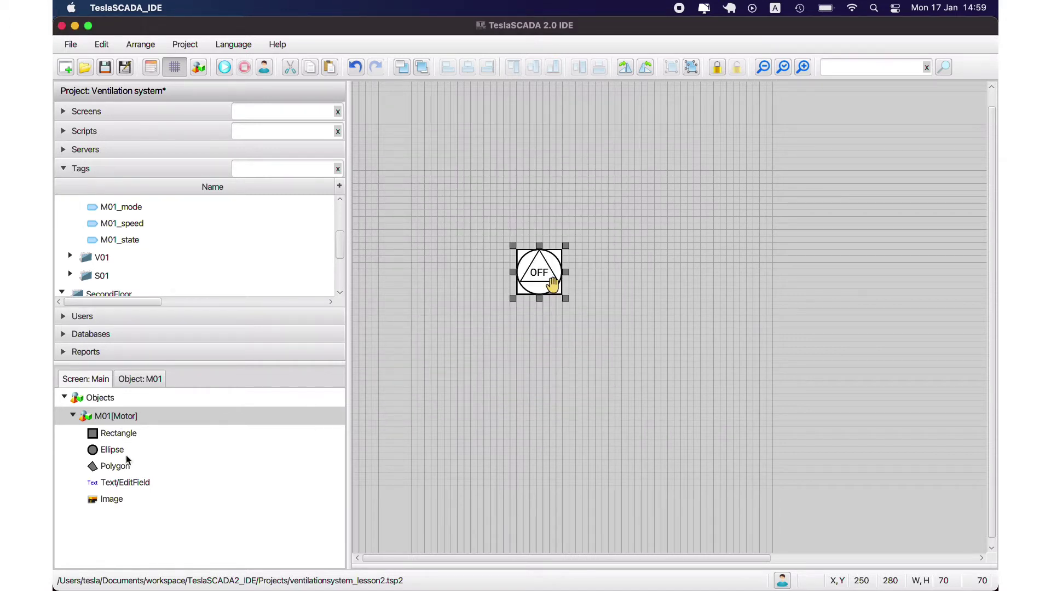
- Rename the group's Text/EditField object to TextMode
{"action": "double_click", "coordinate": [127, 482]}
{"action": "triple_click", "coordinate": [581, 119]}
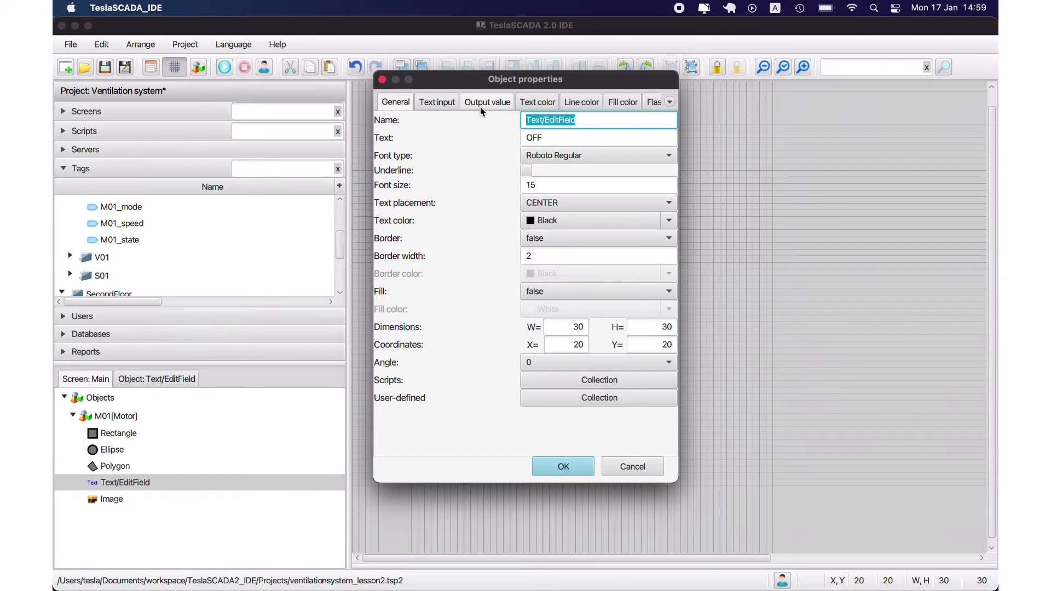
{"action": "type", "text": "Moto"}
{"action": "key", "text": "BackSpace"}
{"action": "key", "text": "BackSpace"}
{"action": "key", "text": "BackSpace"}
{"action": "key", "text": "BackSpace"}
{"action": "type", "text": "TextMode"}
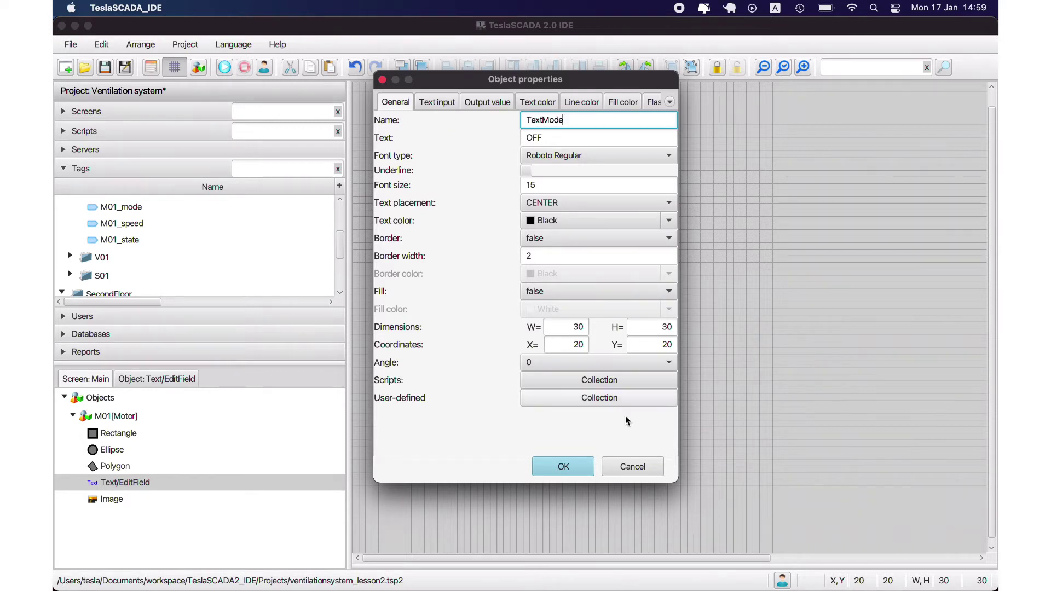
{"action": "left_click", "coordinate": [591, 471]}
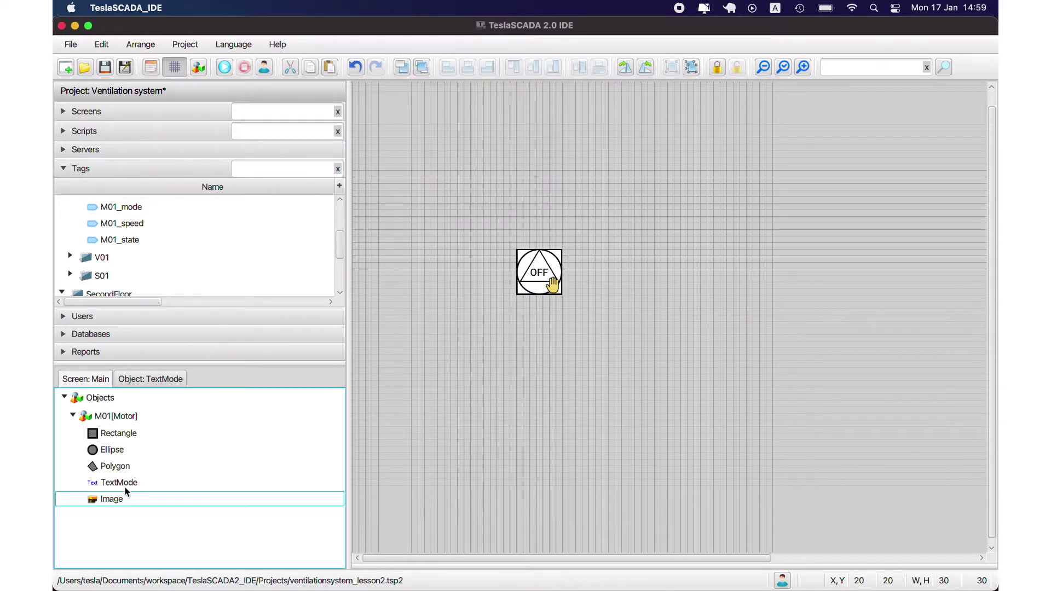
- Enable the TextMode object's text input property and bind it to the tag {group}_command
{"action": "left_click", "coordinate": [124, 488]}
{"action": "scroll", "coordinate": [229, 233], "scroll_direction": "up", "scroll_amount": 1}
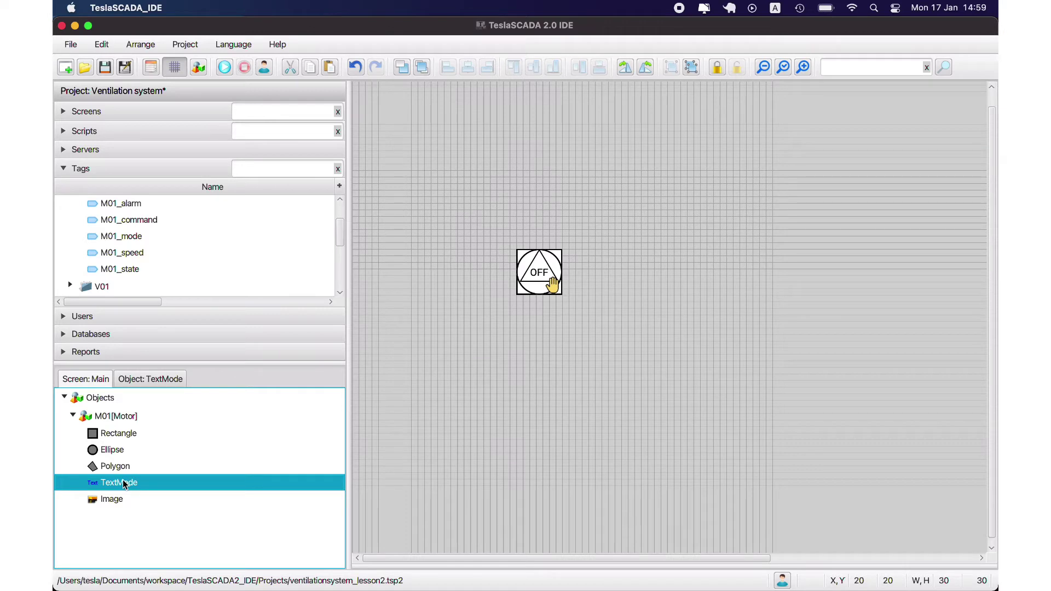
{"action": "double_click", "coordinate": [117, 484]}
{"action": "left_click", "coordinate": [437, 102]}
{"action": "left_click", "coordinate": [380, 118]}
{"action": "left_click", "coordinate": [650, 134]}
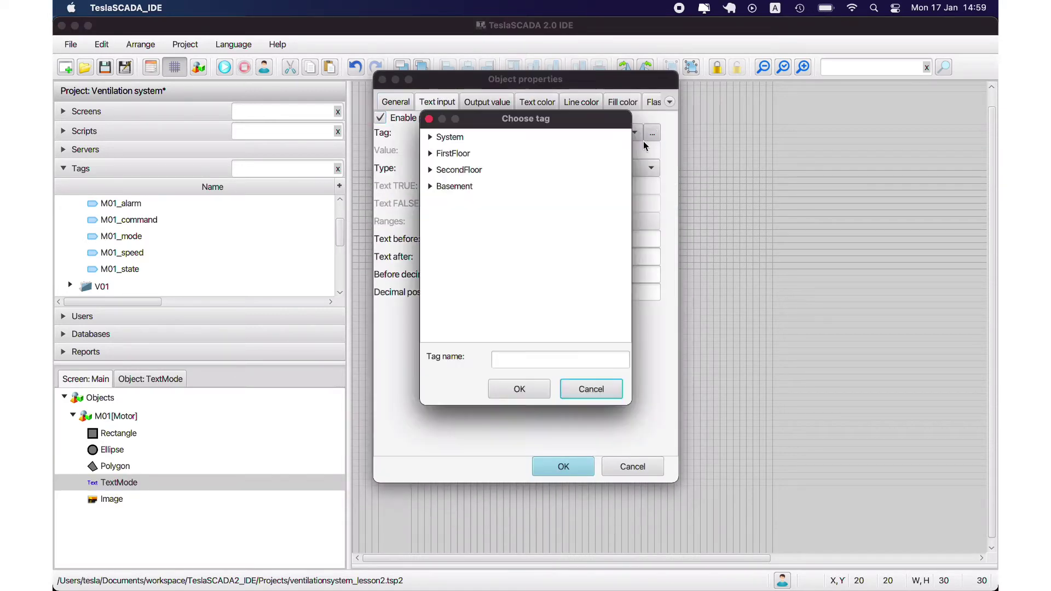
{"action": "left_click", "coordinate": [430, 154]}
{"action": "left_click", "coordinate": [439, 170]}
{"action": "left_click", "coordinate": [533, 362]}
{"action": "type", "text": "{group}"}
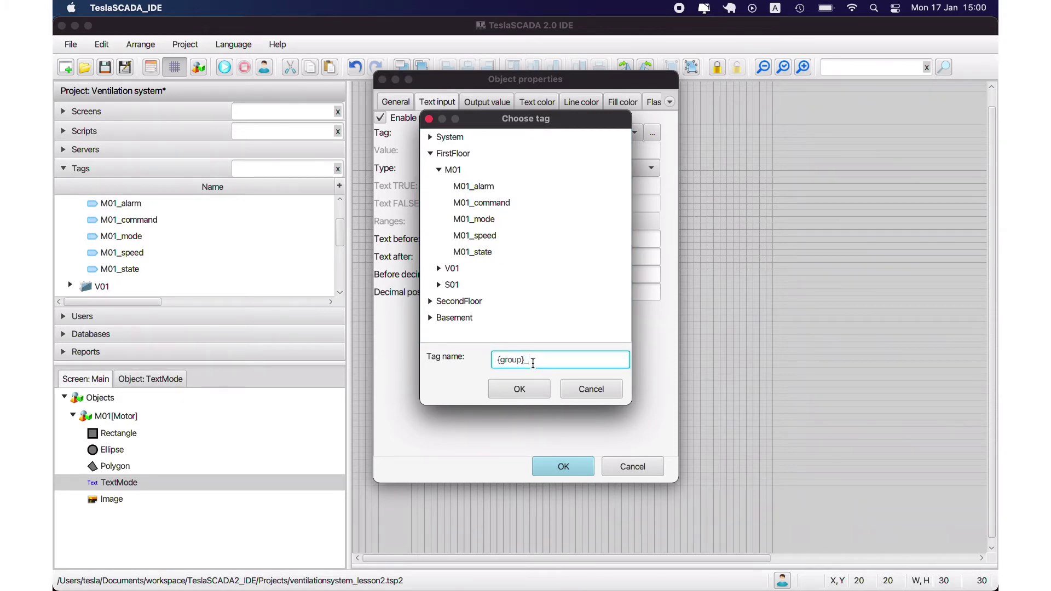
{"action": "type", "text": "_command"}
{"action": "left_click", "coordinate": [521, 388]}
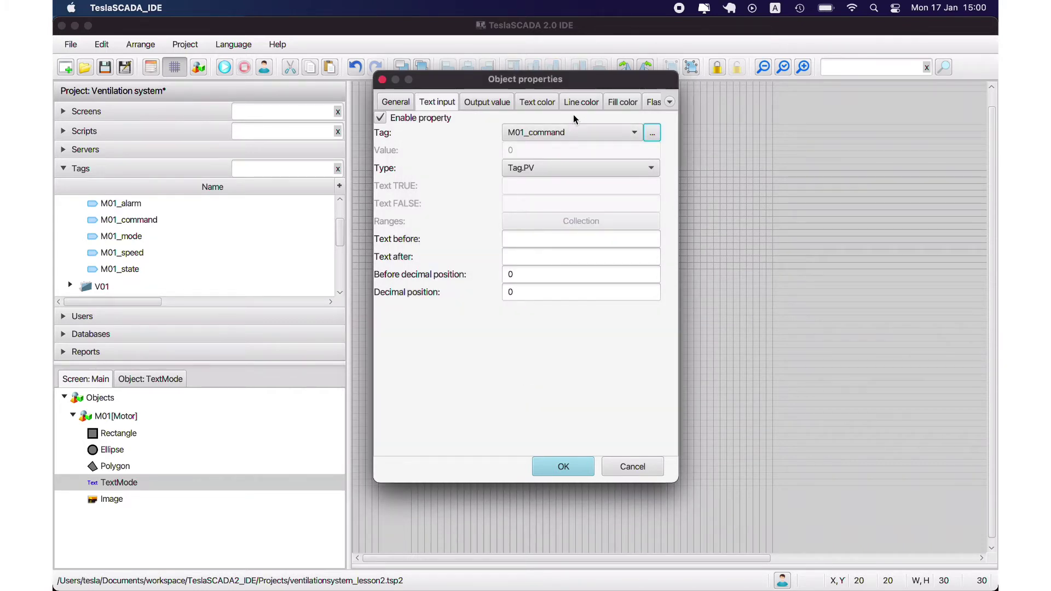
- Set the text input type to Tag.PV==Value with OFF for TRUE and ON for FALSE, apply it and save the project
{"action": "left_click", "coordinate": [597, 168]}
{"action": "left_click", "coordinate": [579, 183]}
{"action": "left_click", "coordinate": [522, 187]}
{"action": "type", "text": "OFF"}
{"action": "left_click", "coordinate": [523, 200]}
{"action": "type", "text": "ON"}
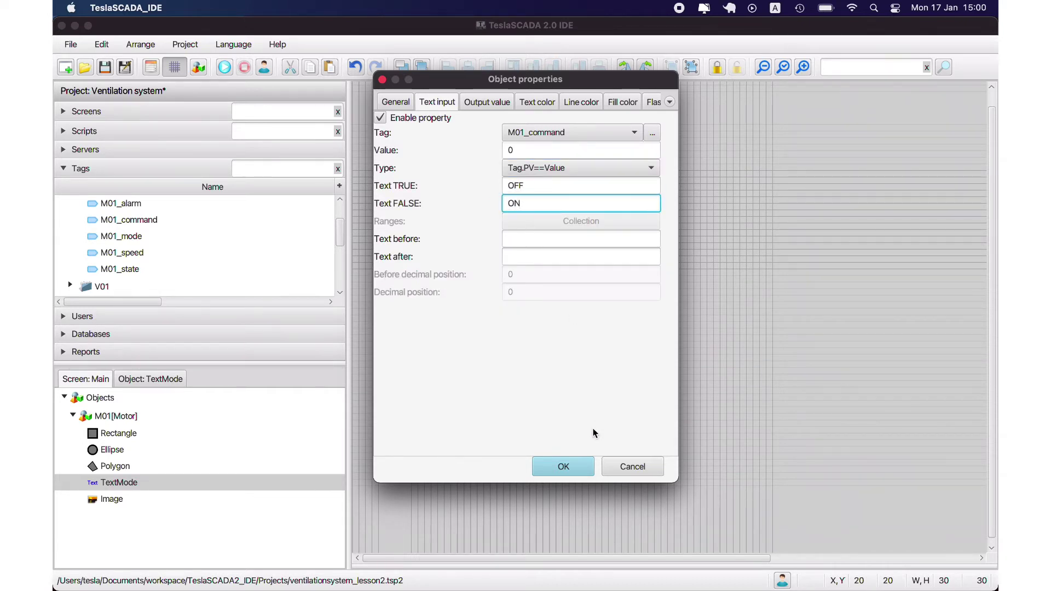
{"action": "left_click", "coordinate": [544, 467]}
{"action": "left_click", "coordinate": [104, 66]}
- Run the simulation to test the symbol's text with M01_mode set to true, and stop the simulation
{"action": "left_click", "coordinate": [224, 67]}
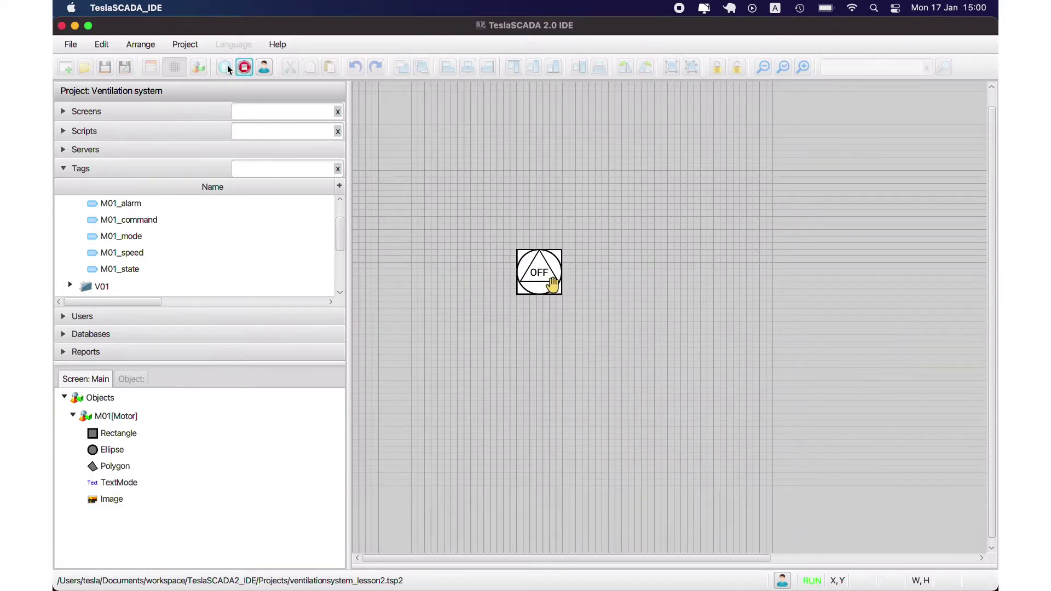
{"action": "double_click", "coordinate": [156, 237]}
{"action": "left_click", "coordinate": [562, 216]}
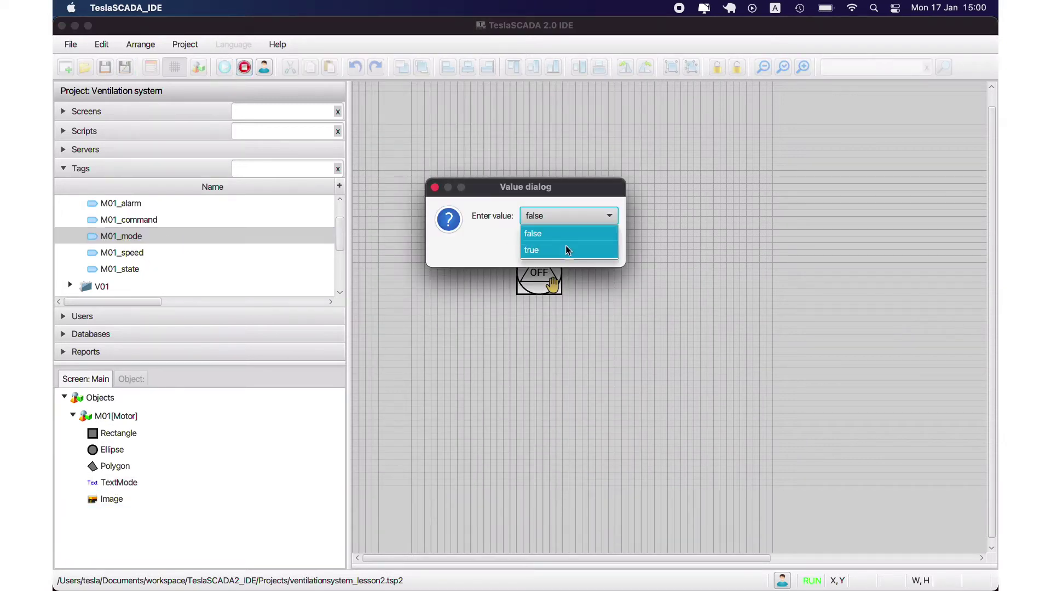
{"action": "left_click", "coordinate": [566, 248]}
{"action": "left_click", "coordinate": [590, 251]}
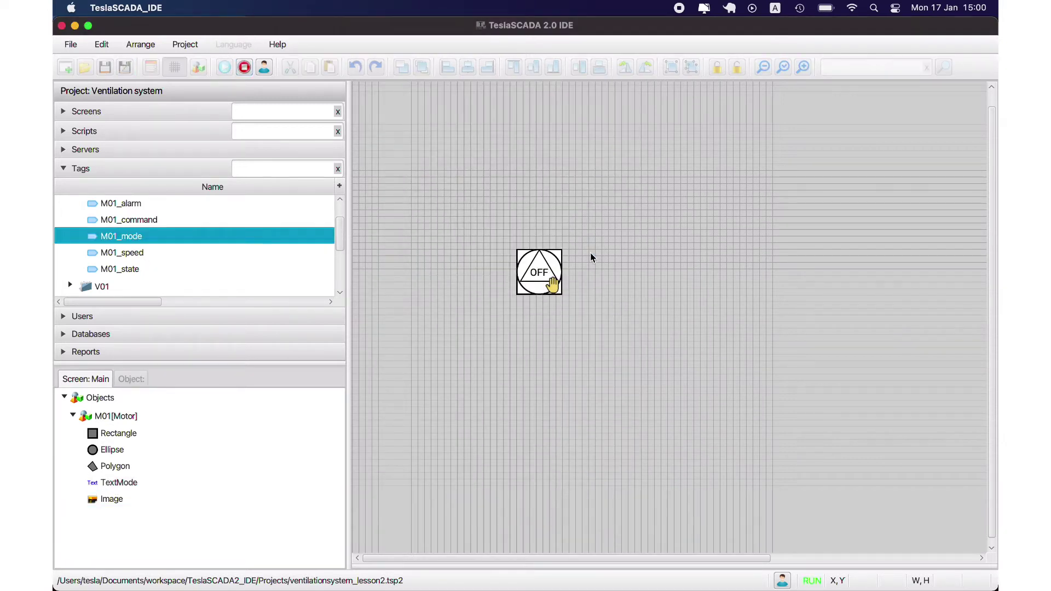
{"action": "left_click", "coordinate": [244, 67]}
- Check the TextMode object's text input settings and the M01_command tag's properties
{"action": "left_click", "coordinate": [119, 483]}
{"action": "double_click", "coordinate": [119, 482]}
{"action": "left_click", "coordinate": [444, 103]}
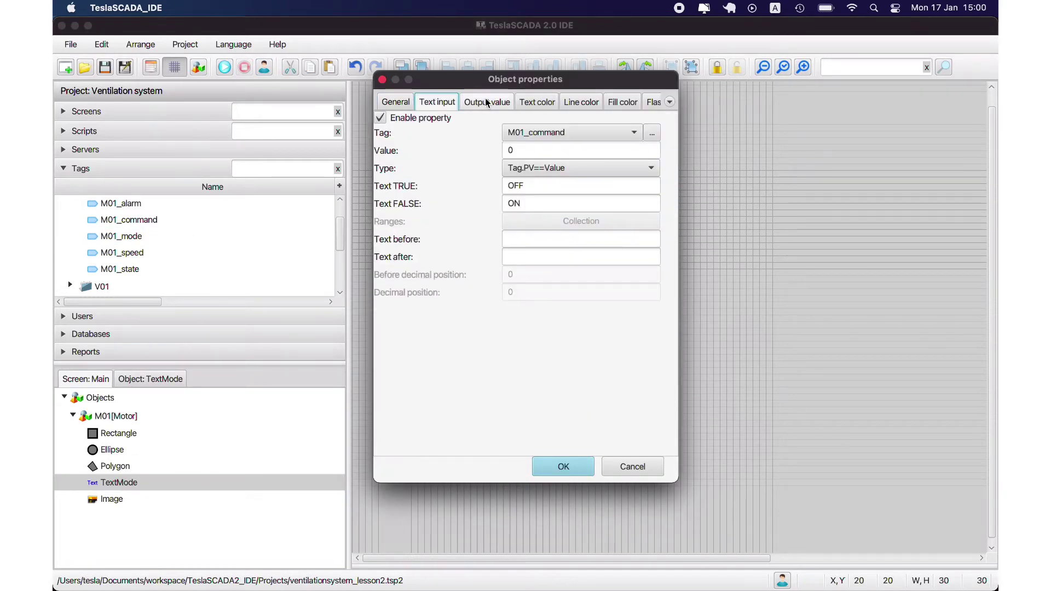
{"action": "left_click", "coordinate": [632, 468]}
{"action": "double_click", "coordinate": [141, 220]}
{"action": "left_click", "coordinate": [620, 481]}
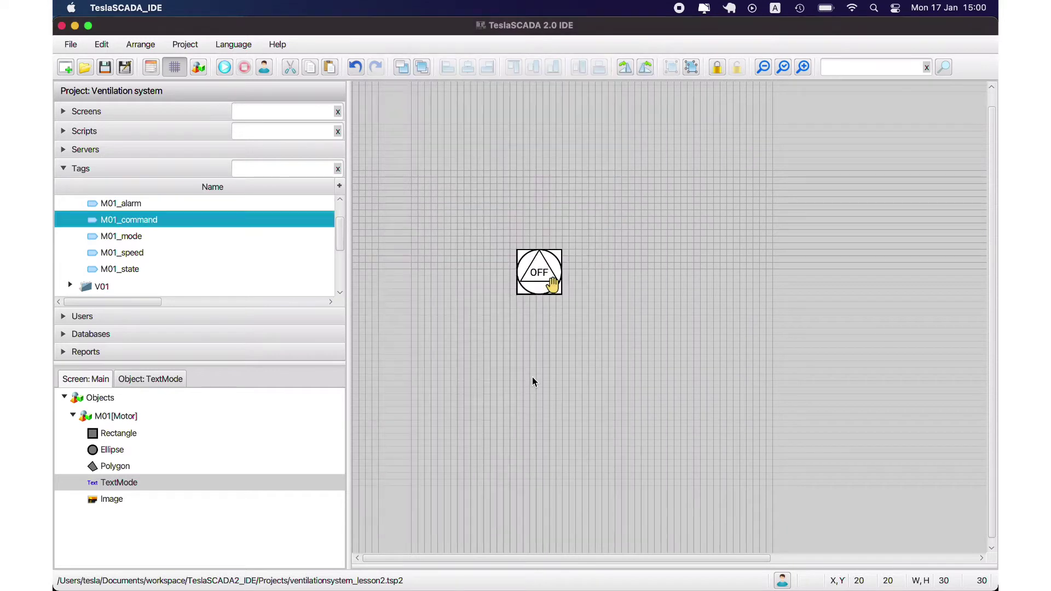
- Run the simulation to test the symbol with M01_command set to true and M01_mode set to false, and stop it
{"action": "left_click", "coordinate": [224, 67]}
{"action": "double_click", "coordinate": [152, 217]}
{"action": "left_click", "coordinate": [608, 216]}
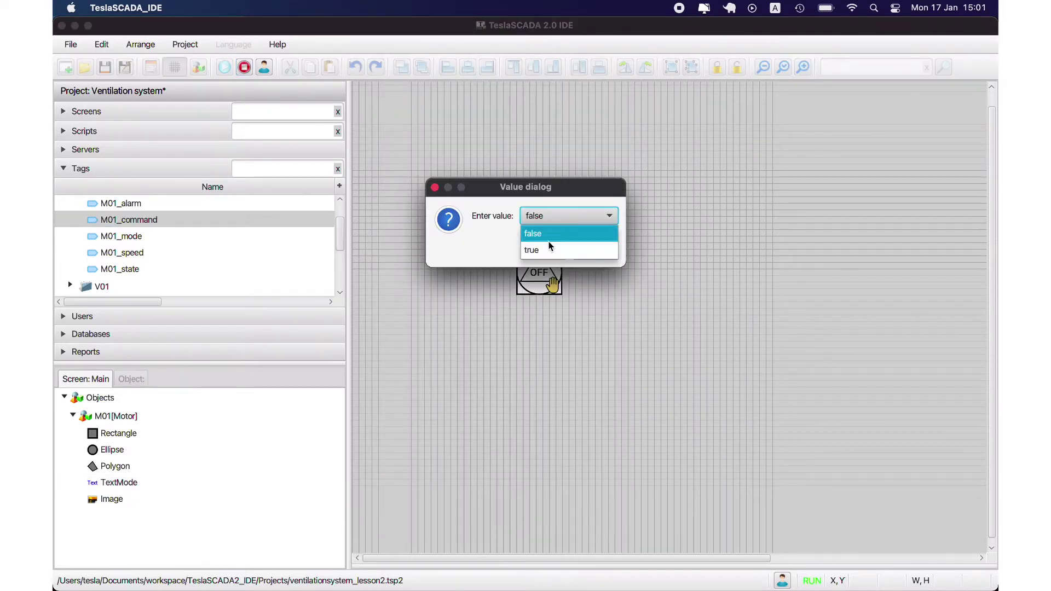
{"action": "left_click", "coordinate": [582, 248]}
{"action": "left_click", "coordinate": [594, 251]}
{"action": "double_click", "coordinate": [167, 238]}
{"action": "left_click", "coordinate": [603, 214]}
{"action": "left_click", "coordinate": [583, 232]}
{"action": "left_click", "coordinate": [595, 250]}
{"action": "left_click", "coordinate": [243, 67]}
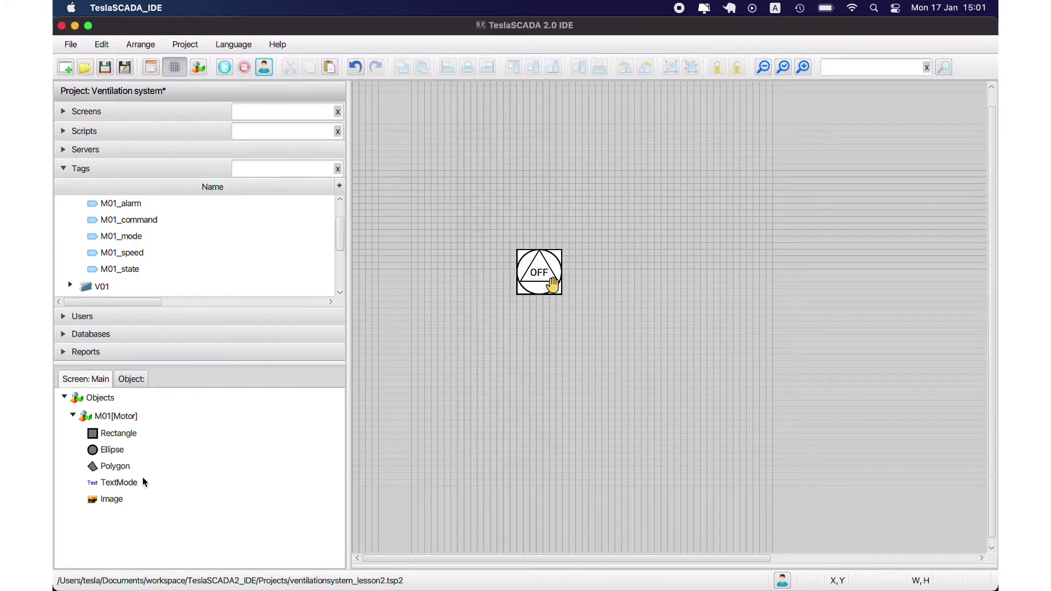
- Enable the visibility property of the group's hand image and bind it to the tag {group}_mode
{"action": "double_click", "coordinate": [133, 497]}
{"action": "left_click", "coordinate": [556, 146]}
{"action": "left_click", "coordinate": [402, 160]}
{"action": "left_click", "coordinate": [647, 177]}
{"action": "left_click", "coordinate": [505, 361]}
{"action": "type", "text": "{group}_mode"}
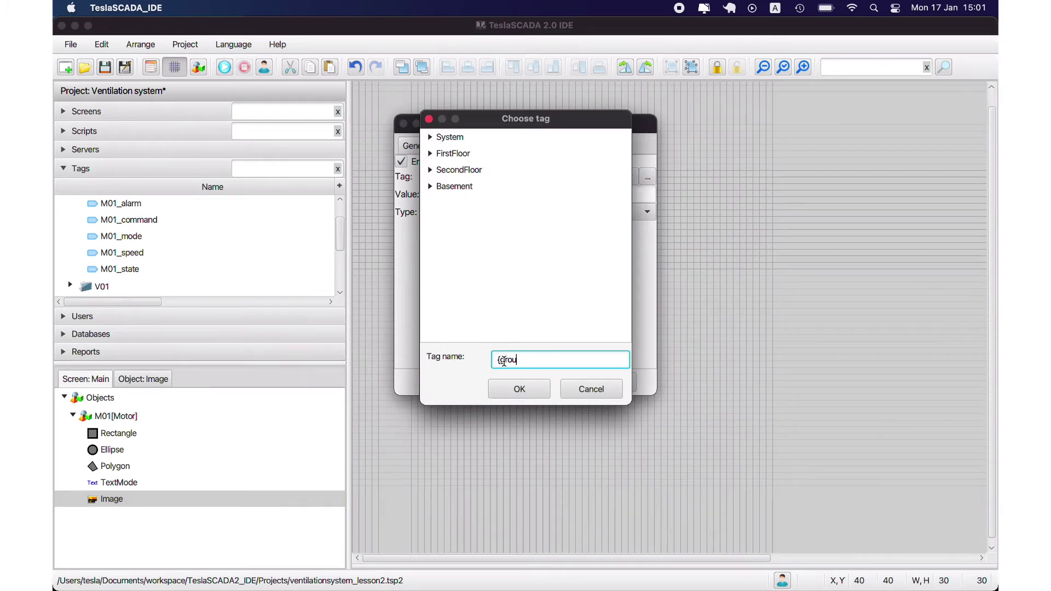
{"action": "left_click", "coordinate": [530, 386]}
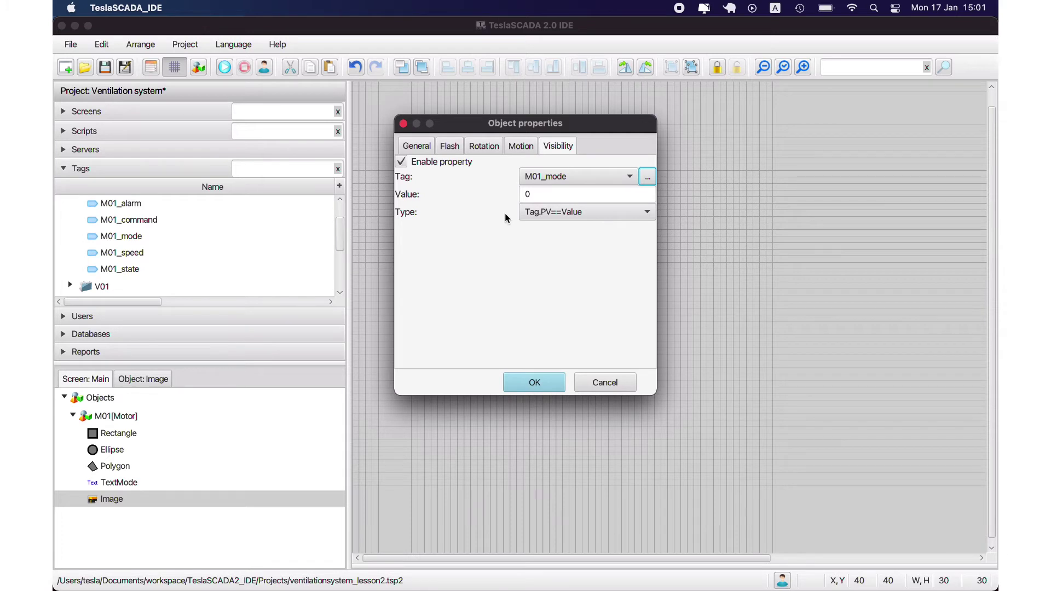
- Apply the hand image's visibility settings, save the project and test the image in simulation by changing M01_mode
{"action": "left_click", "coordinate": [548, 383]}
{"action": "left_click", "coordinate": [125, 67]}
{"action": "left_click", "coordinate": [224, 67]}
{"action": "double_click", "coordinate": [136, 236]}
{"action": "left_click", "coordinate": [534, 216]}
{"action": "left_click", "coordinate": [532, 249]}
{"action": "left_click", "coordinate": [594, 251]}
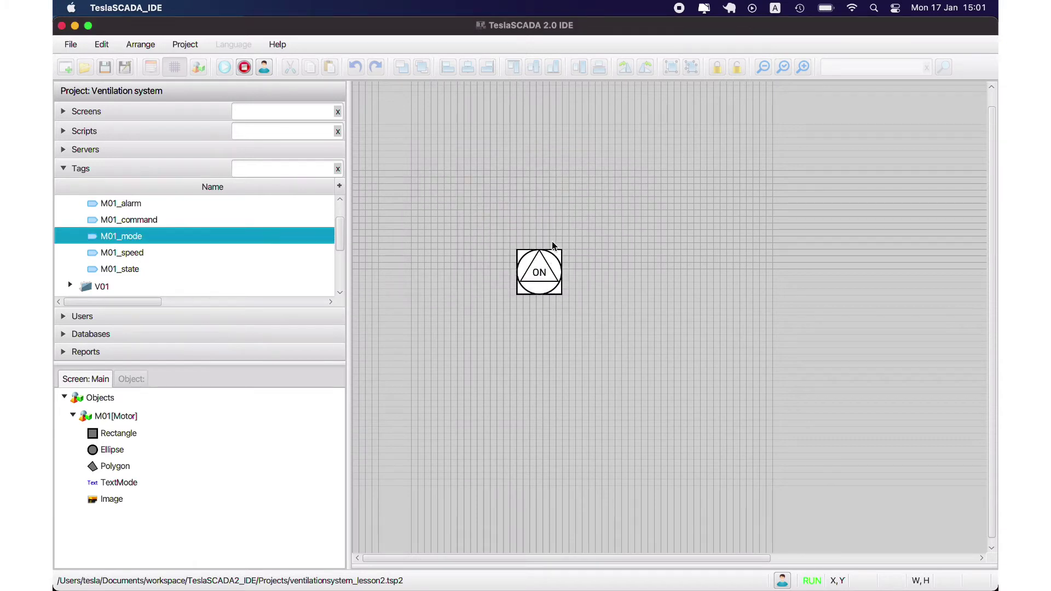
{"action": "scroll", "coordinate": [304, 229], "scroll_direction": "up", "scroll_amount": 1}
{"action": "scroll", "coordinate": [304, 229], "scroll_direction": "down", "scroll_amount": 1}
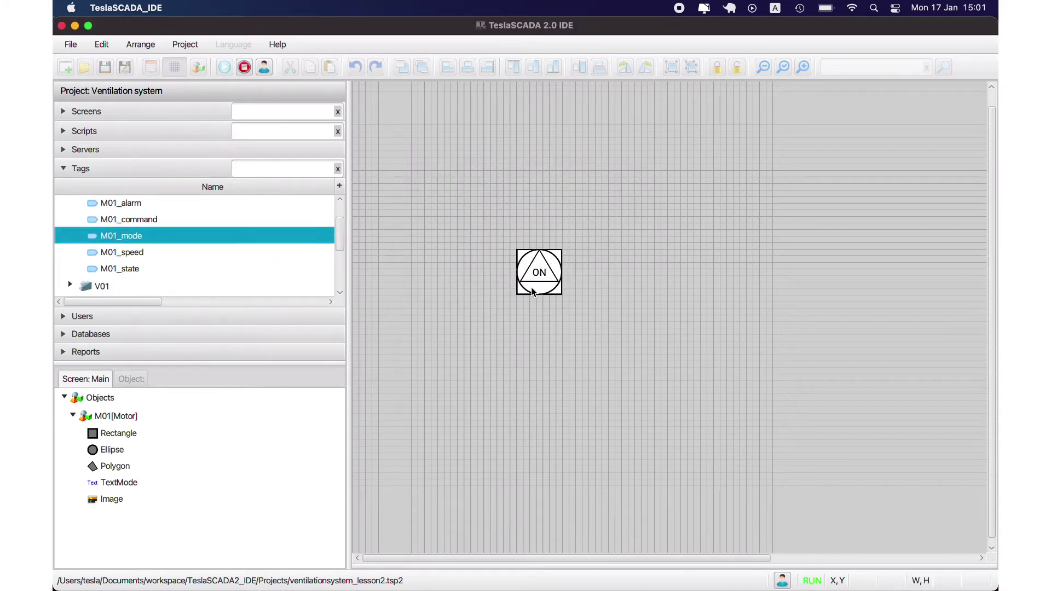
{"action": "left_click", "coordinate": [243, 70]}
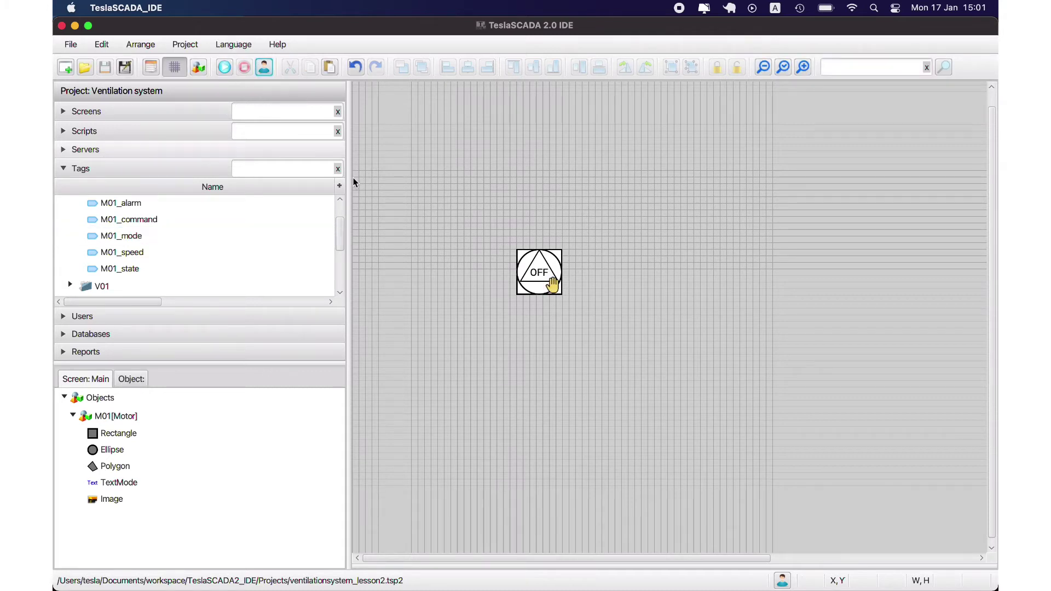
- Add a Text/EditField from the Simple Objects library beside the motor symbol and resize it to 70 by 30
{"action": "right_click", "coordinate": [597, 275]}
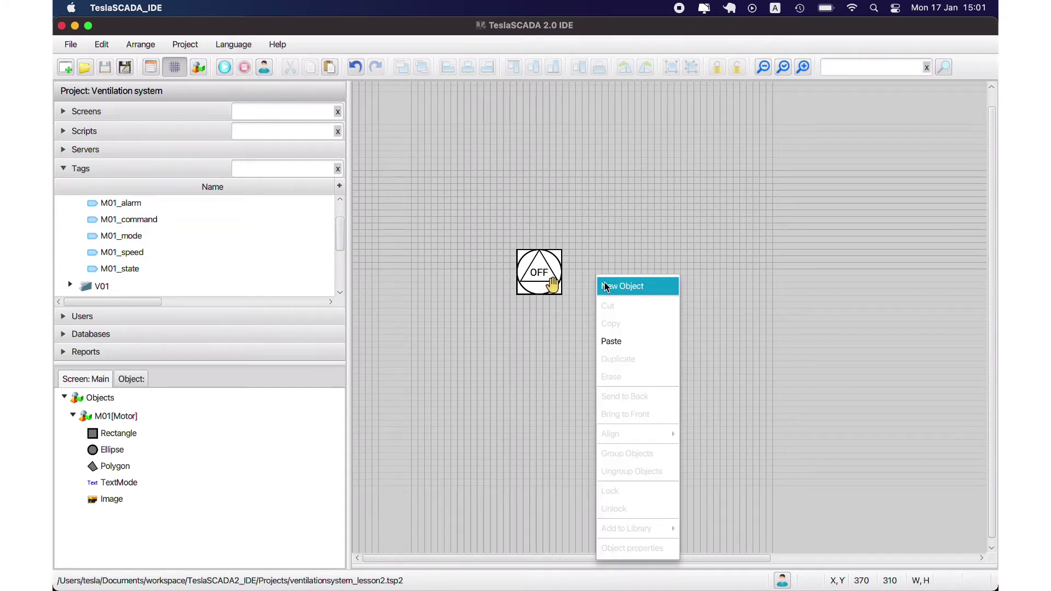
{"action": "left_click", "coordinate": [605, 286]}
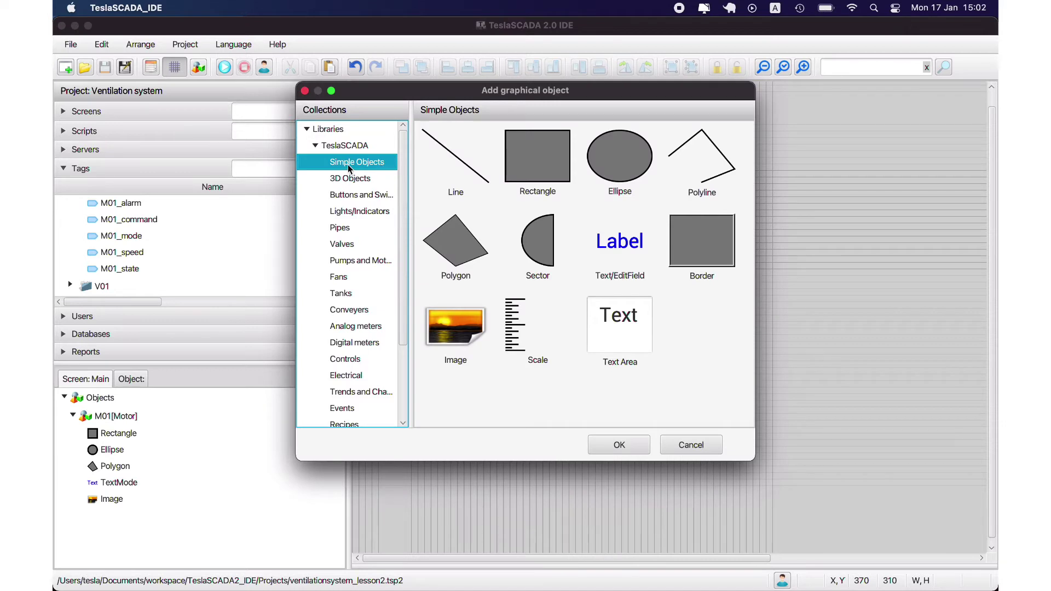
{"action": "left_click", "coordinate": [616, 242]}
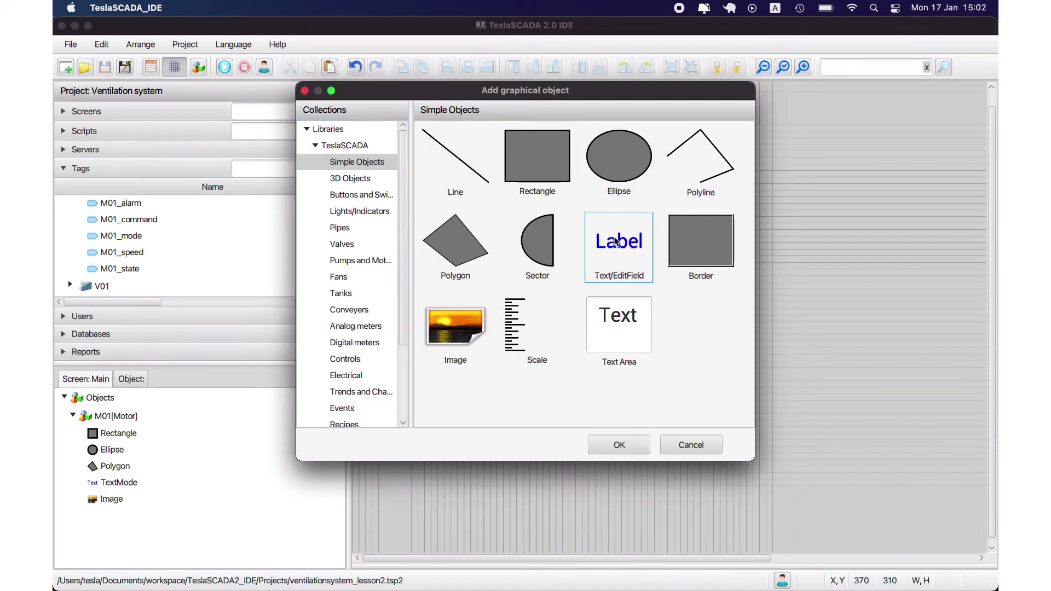
{"action": "double_click", "coordinate": [616, 242]}
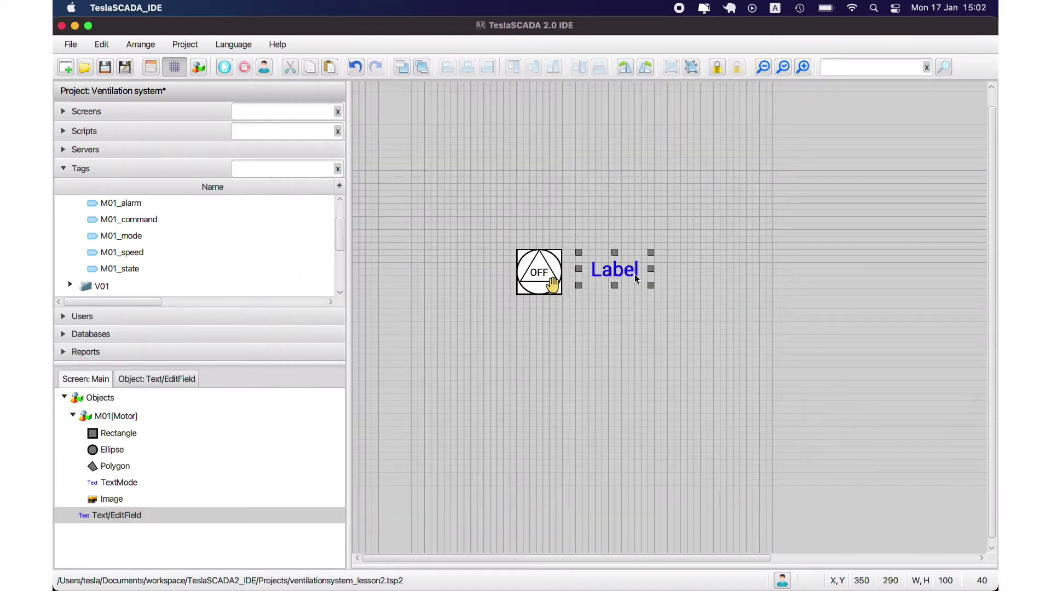
{"action": "left_click", "coordinate": [639, 269]}
{"action": "left_click", "coordinate": [605, 284]}
{"action": "left_click", "coordinate": [612, 274]}
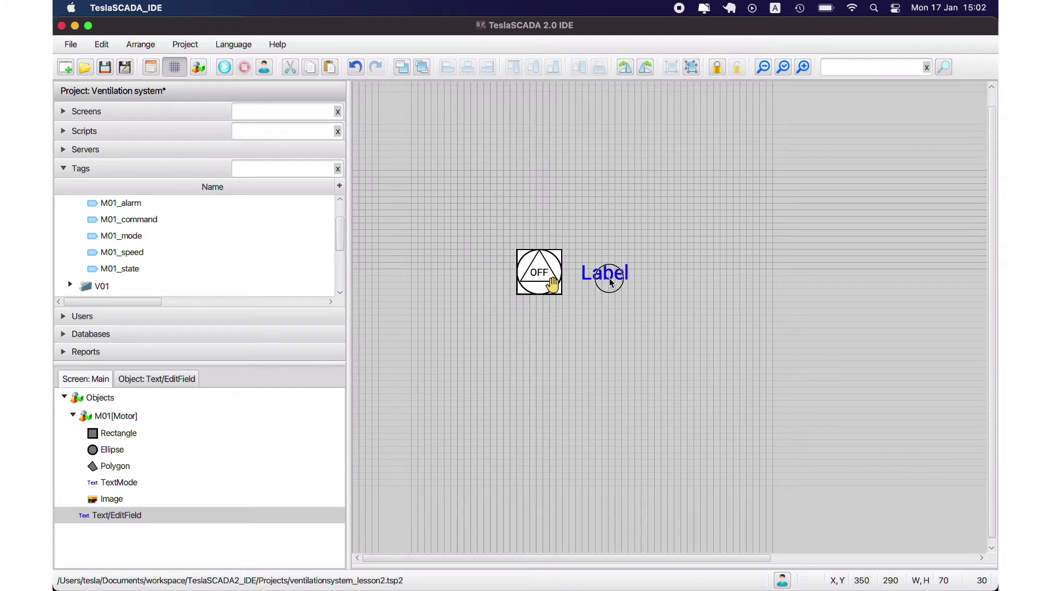
- Name the new text object M01_speed and enable its text input property
{"action": "double_click", "coordinate": [604, 272]}
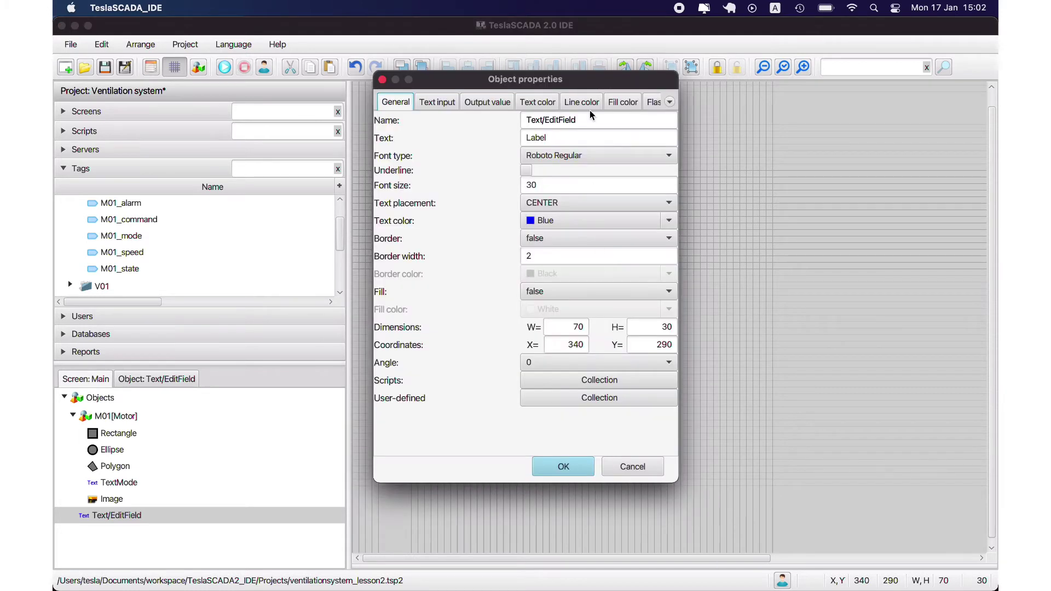
{"action": "triple_click", "coordinate": [574, 119]}
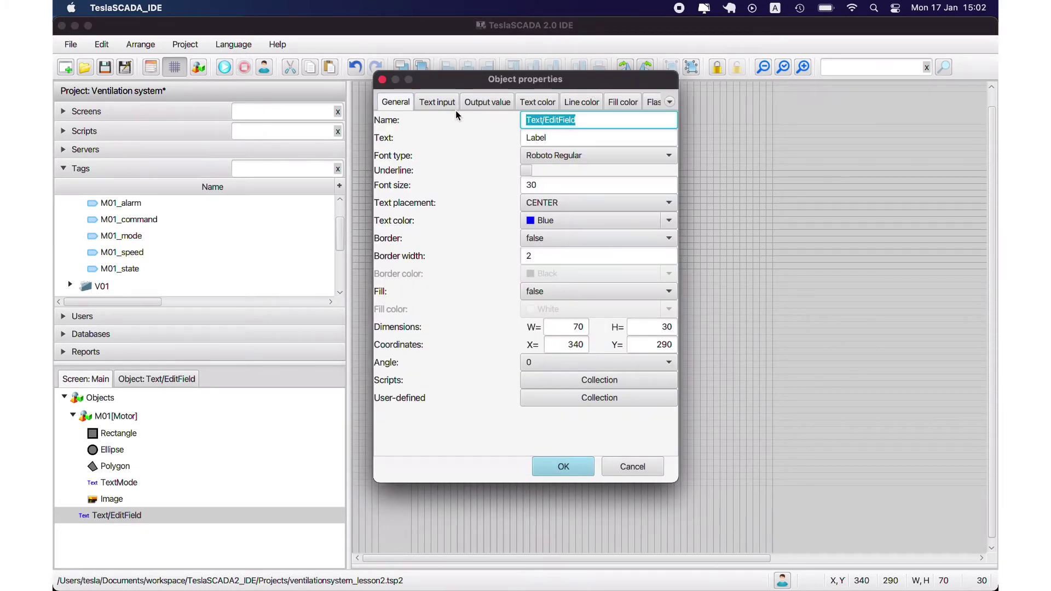
{"action": "type", "text": "M"}
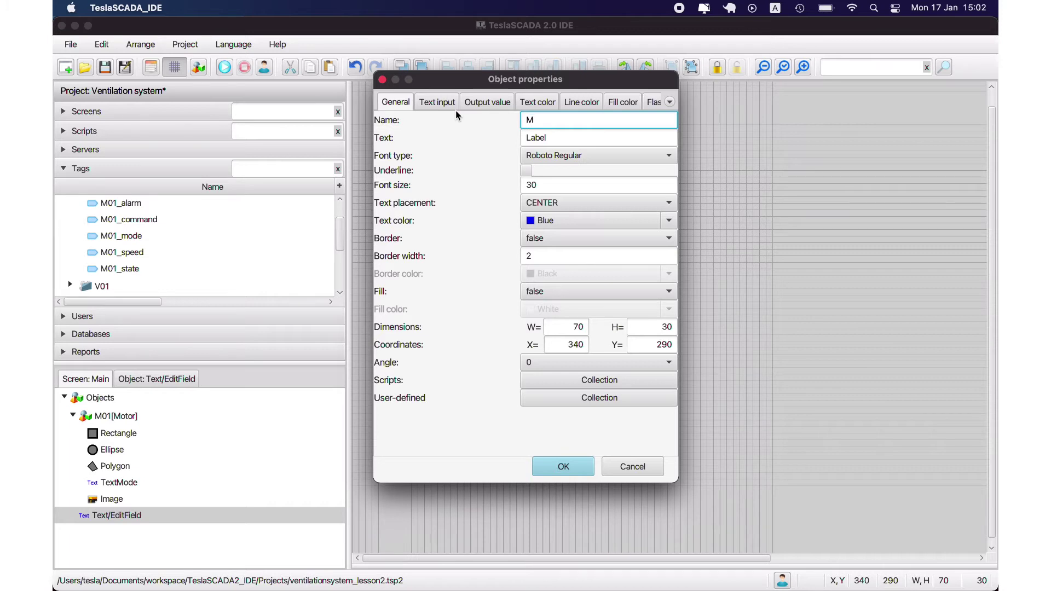
{"action": "type", "text": "01_speed"}
{"action": "key", "text": "BackSpace"}
{"action": "key", "text": "BackSpace"}
{"action": "key", "text": "BackSpace"}
{"action": "key", "text": "BackSpace"}
{"action": "type", "text": "pedd"}
{"action": "left_click", "coordinate": [437, 102]}
{"action": "left_click", "coordinate": [380, 118]}
{"action": "left_click", "coordinate": [651, 132]}
{"action": "left_click", "coordinate": [501, 356]}
{"action": "type", "text": "{name}"}
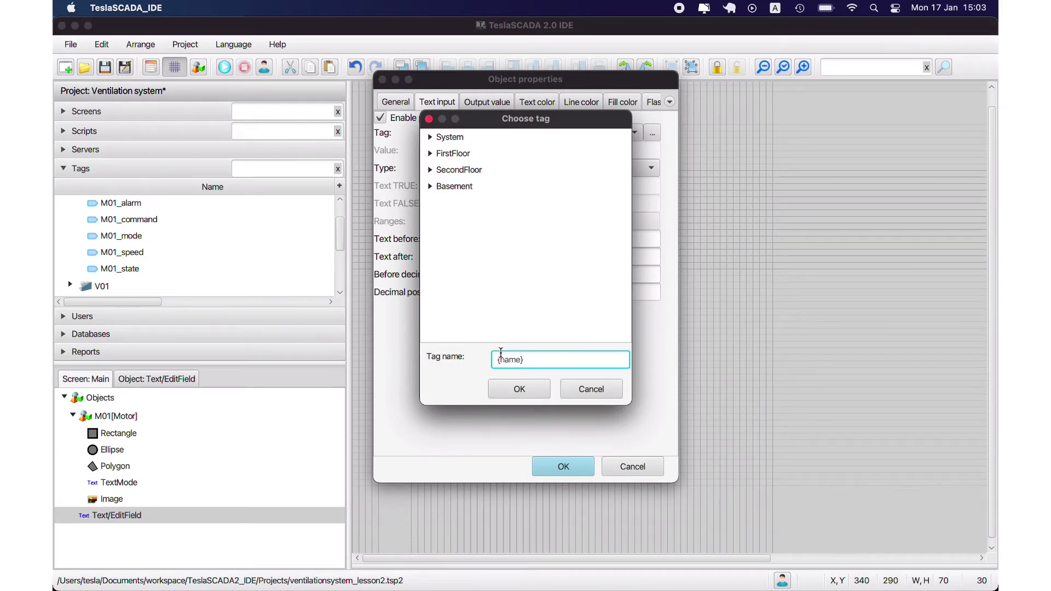
{"action": "left_click", "coordinate": [544, 381]}
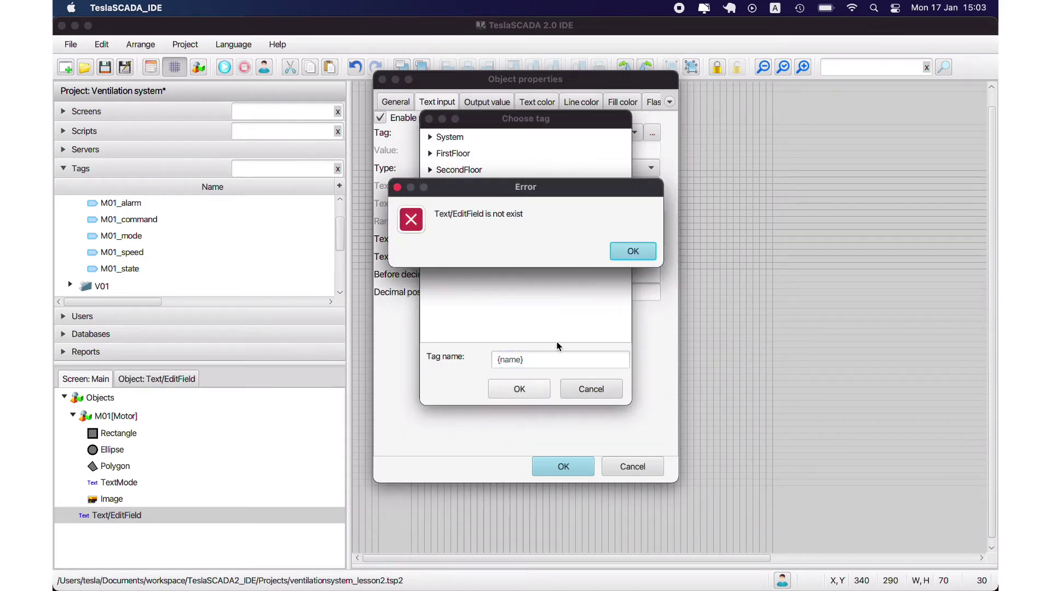
{"action": "left_click", "coordinate": [640, 252]}
{"action": "left_click", "coordinate": [591, 388]}
{"action": "key", "text": "Return"}
{"action": "left_click", "coordinate": [592, 389]}
- Apply the text object's new name, and bind its text input to the tag {name}
{"action": "left_click", "coordinate": [563, 467]}
{"action": "double_click", "coordinate": [596, 288]}
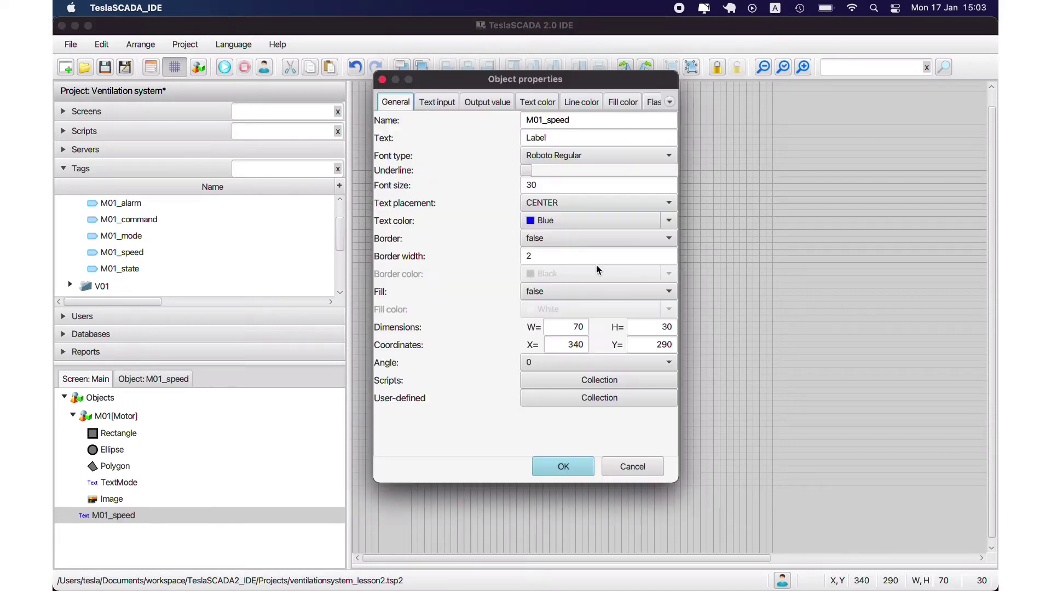
{"action": "left_click", "coordinate": [438, 102]}
{"action": "left_click", "coordinate": [651, 133]}
{"action": "left_click", "coordinate": [521, 365]}
{"action": "type", "text": "{name}"}
{"action": "left_click", "coordinate": [537, 387]}
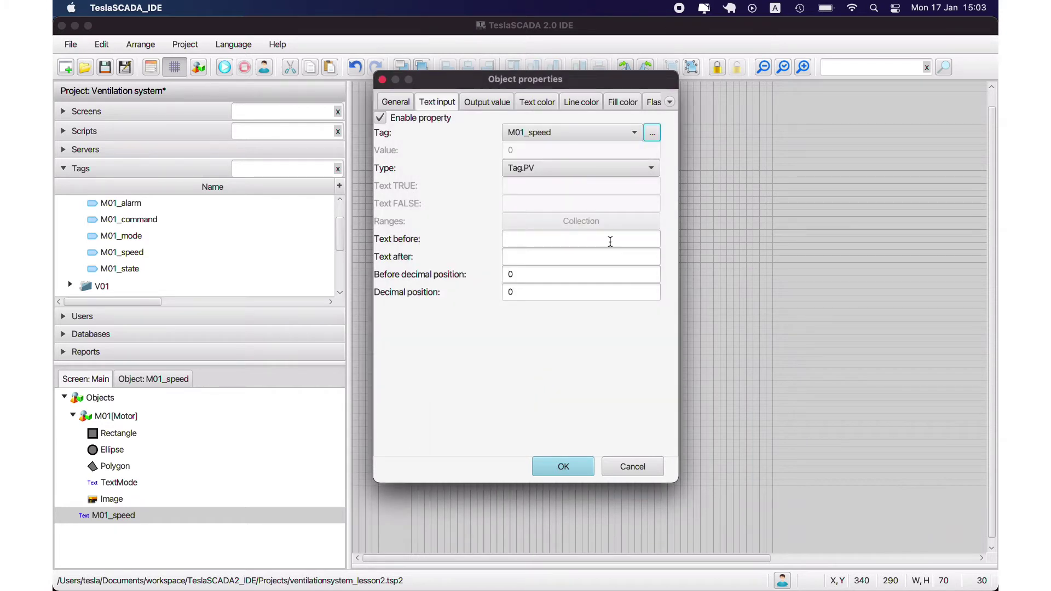
- Set the text input's decimal position and before decimal position both to 2
{"action": "double_click", "coordinate": [520, 292]}
{"action": "type", "text": "2"}
{"action": "key", "text": "shift+Tab"}
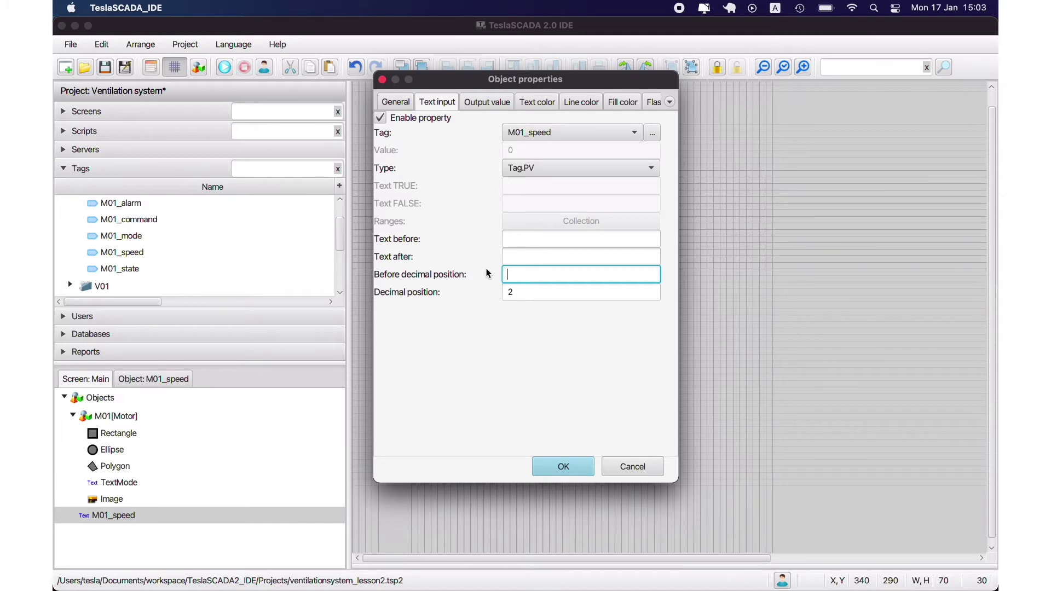
- Give the M01_speed text object a border and a light yellow fill (#ffff80)
{"action": "left_click", "coordinate": [395, 101]}
{"action": "left_click", "coordinate": [664, 243]}
{"action": "left_click", "coordinate": [580, 272]}
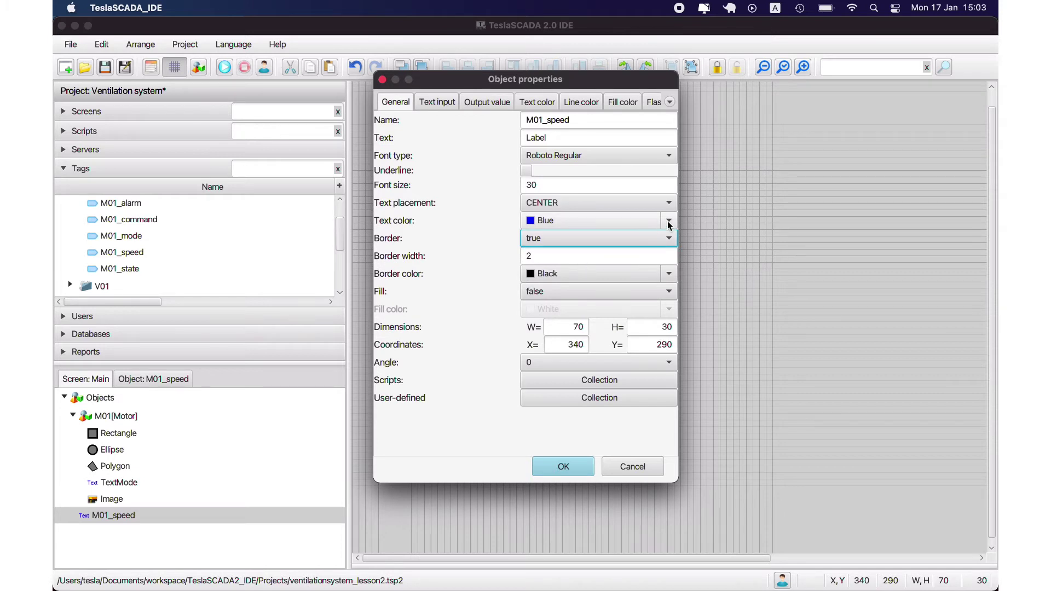
{"action": "left_click", "coordinate": [665, 291]}
{"action": "left_click", "coordinate": [652, 311]}
{"action": "left_click", "coordinate": [668, 310]}
{"action": "left_click", "coordinate": [628, 359]}
{"action": "left_click", "coordinate": [547, 464]}
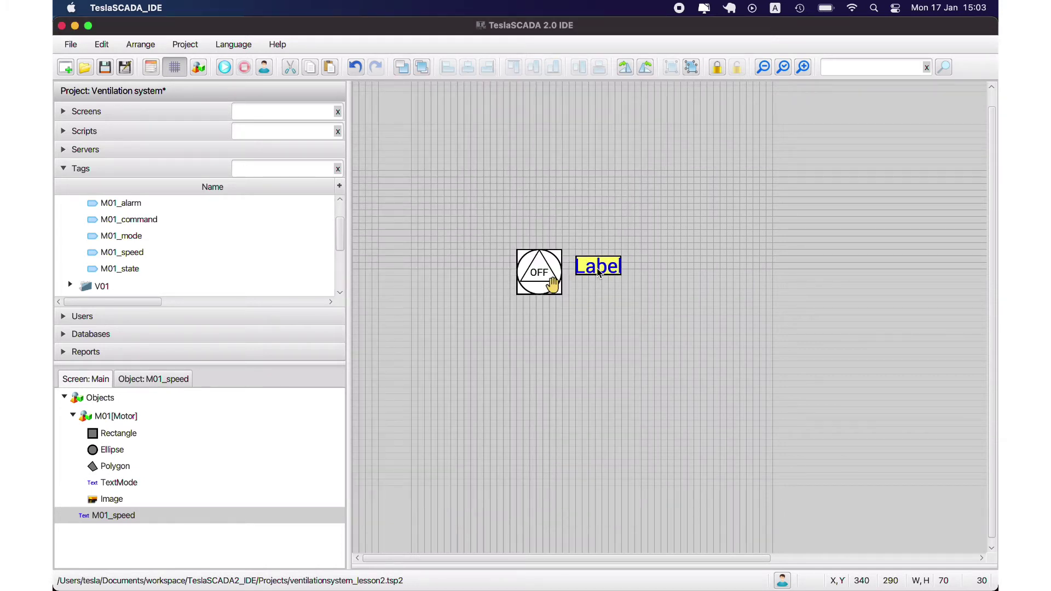
- Set the M01_speed text's font size to 20 and move the object to X 330, Y 300 beside the motor
{"action": "double_click", "coordinate": [599, 274]}
{"action": "double_click", "coordinate": [542, 184]}
{"action": "type", "text": "20"}
{"action": "left_click", "coordinate": [562, 467]}
{"action": "left_click_drag", "start_coordinate": [601, 267], "coordinate": [596, 274]}
- Set the M01_speed text placement to RIGHT and save the project
{"action": "double_click", "coordinate": [596, 273]}
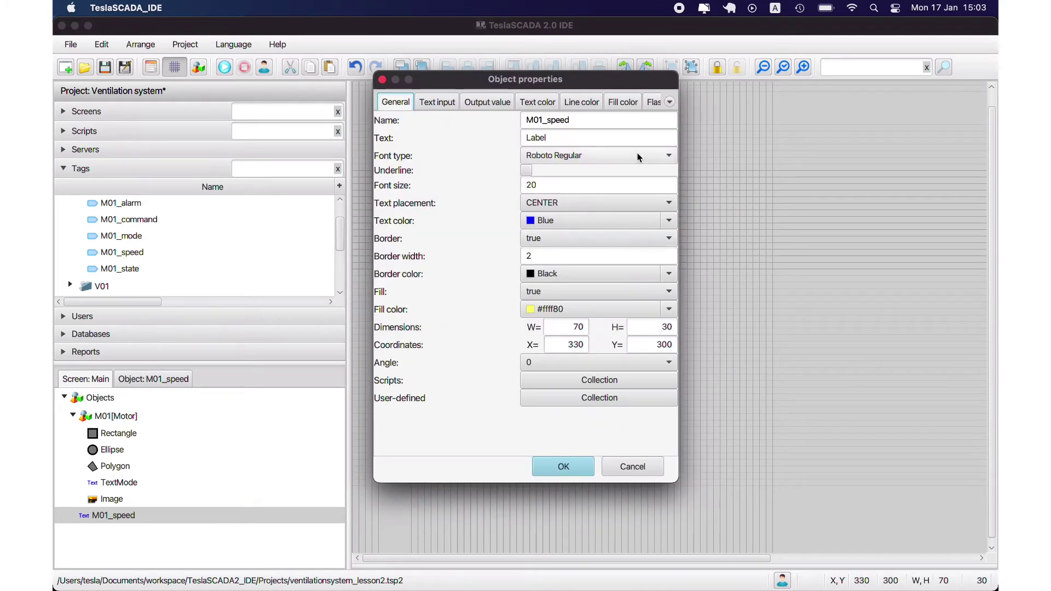
{"action": "left_click", "coordinate": [609, 201]}
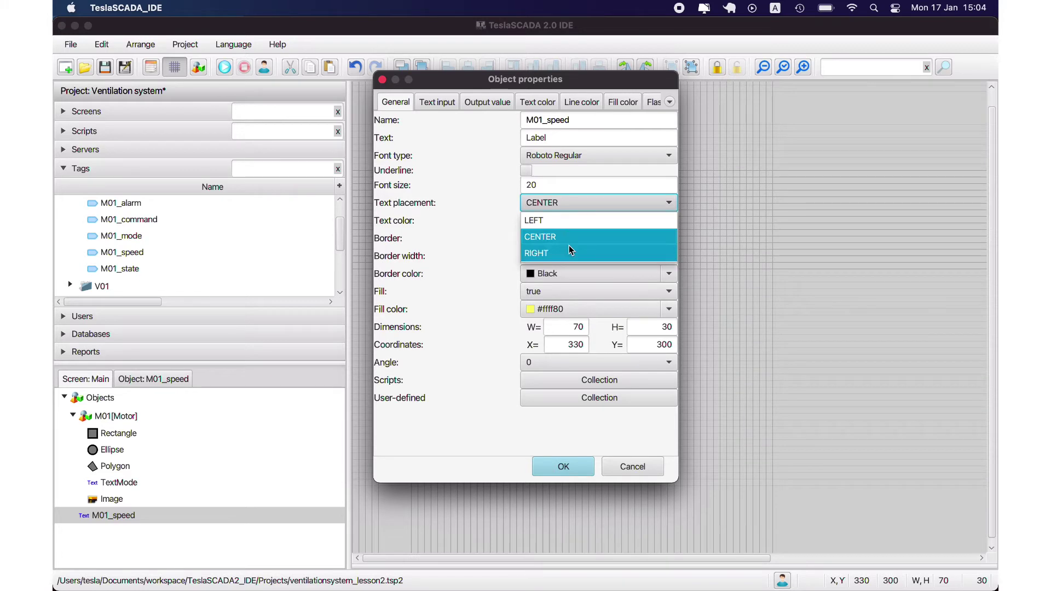
{"action": "left_click", "coordinate": [569, 250]}
{"action": "left_click", "coordinate": [561, 468]}
{"action": "left_click", "coordinate": [104, 66]}
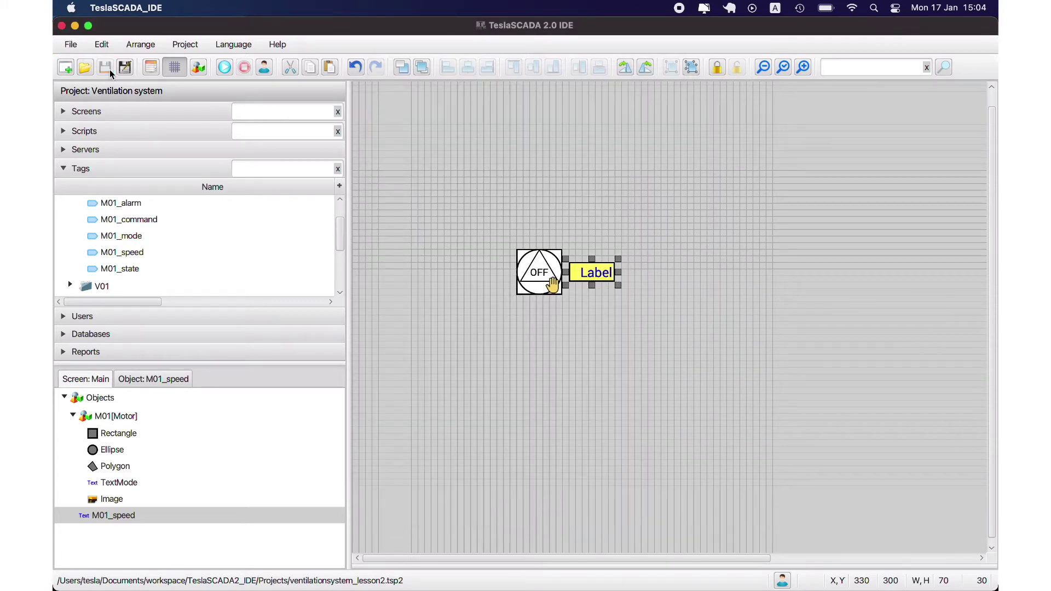
- Run the simulation to test the speed text with the M01_speed tag set to 89.50, and stop it
{"action": "left_click", "coordinate": [227, 68]}
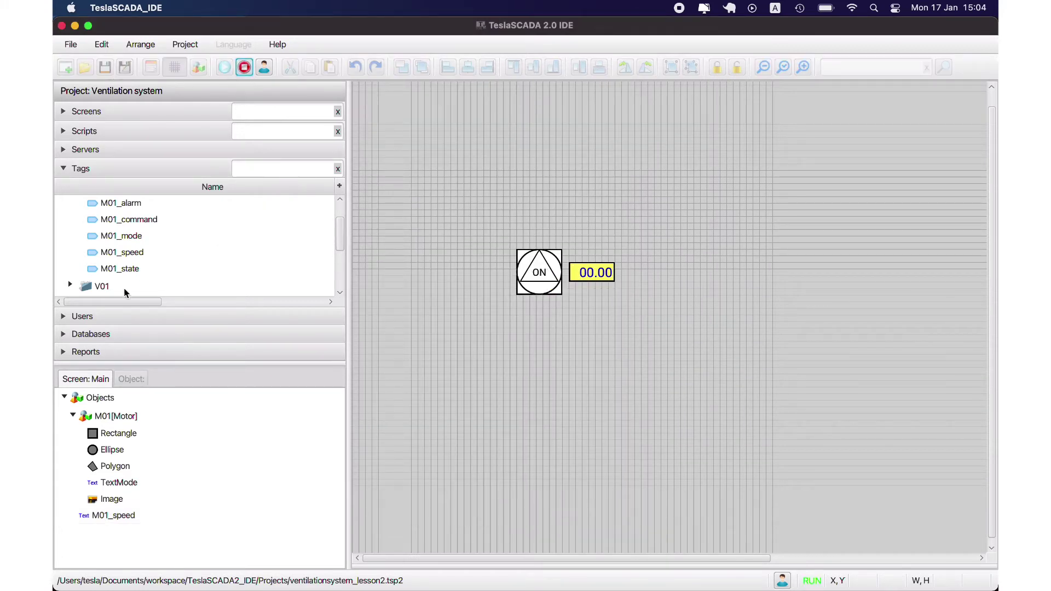
{"action": "double_click", "coordinate": [136, 251]}
{"action": "type", "text": "100"}
{"action": "key", "text": "Return"}
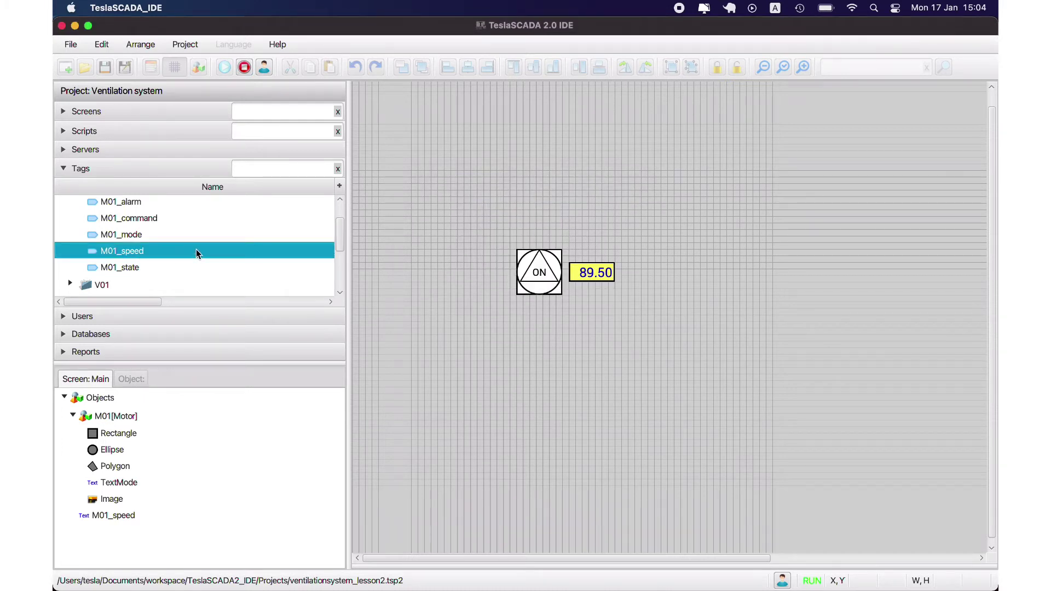
{"action": "left_click", "coordinate": [245, 67]}
- Move the M01_speed text object down to Y 320, check its text input settings and save the project
{"action": "left_click", "coordinate": [601, 280]}
{"action": "left_click", "coordinate": [593, 285]}
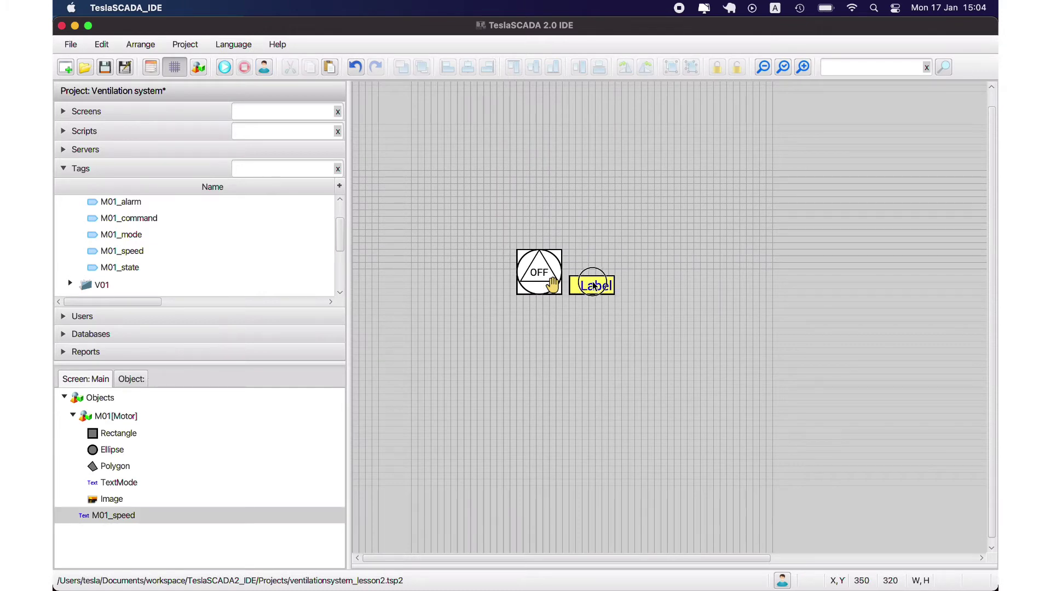
{"action": "left_click", "coordinate": [444, 103]}
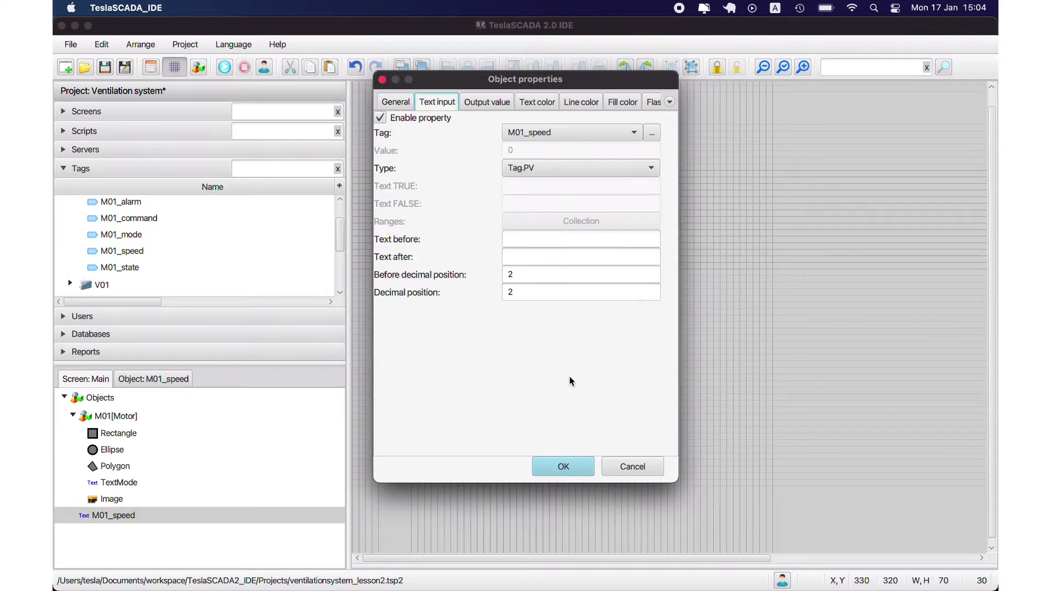
{"action": "left_click", "coordinate": [624, 466]}
{"action": "key", "text": "super+s"}
{"action": "left_click", "coordinate": [580, 304]}
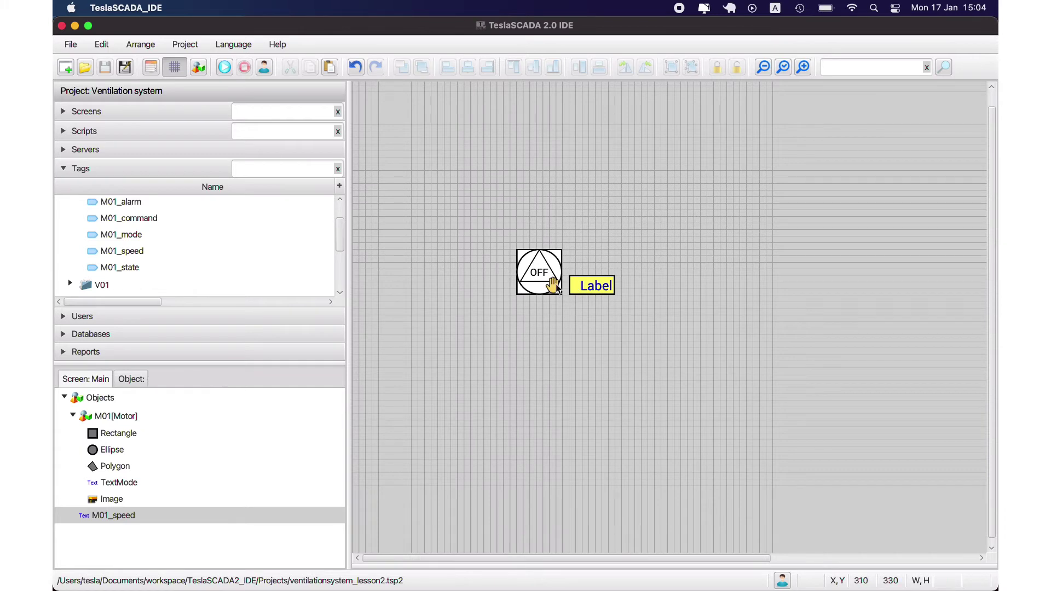
{"action": "left_click", "coordinate": [553, 285]}
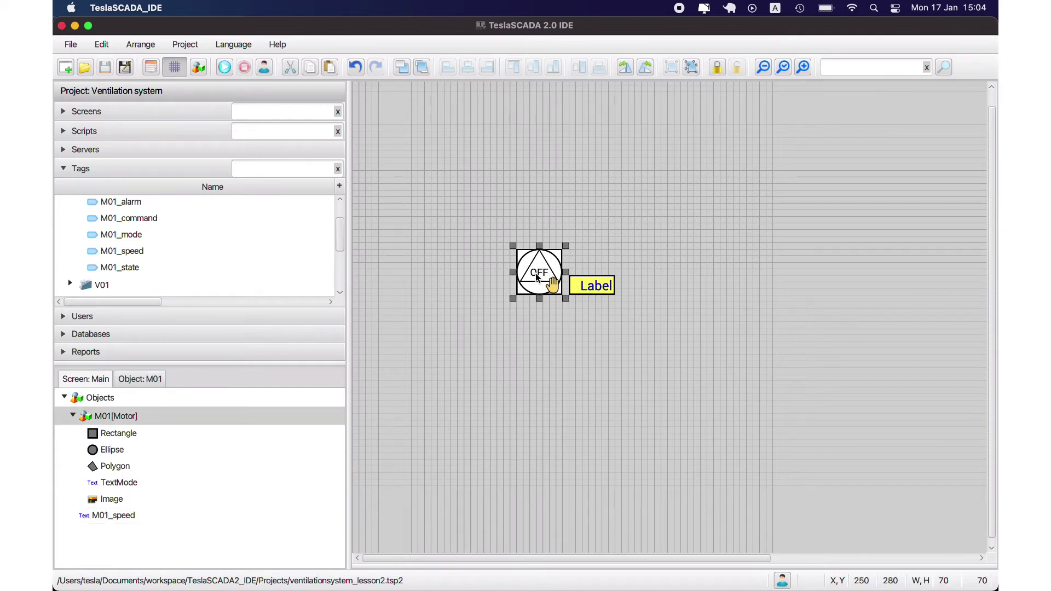
{"action": "right_click", "coordinate": [538, 280]}
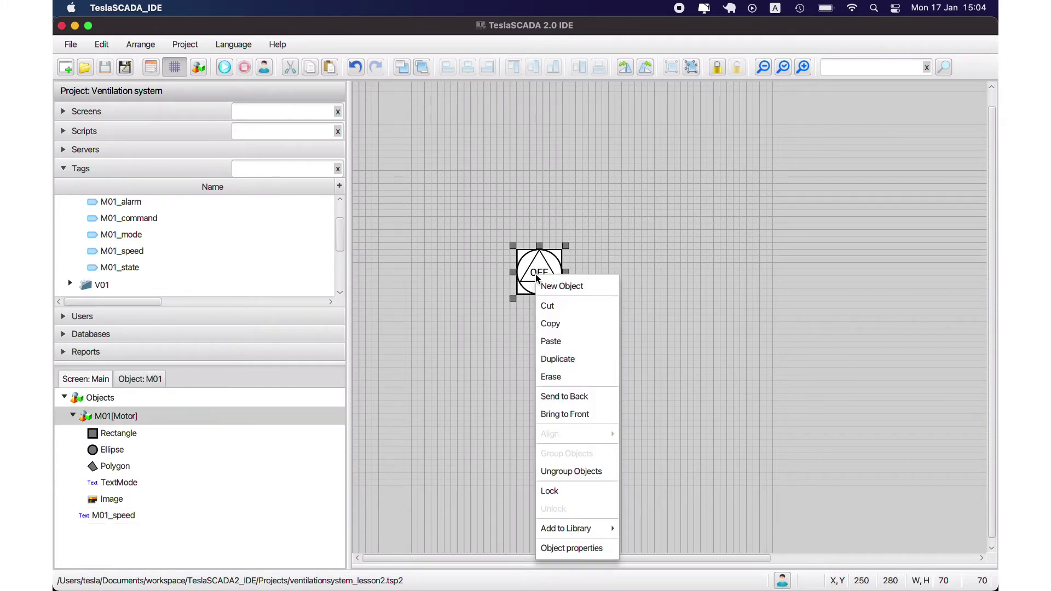
{"action": "key", "text": "Escape"}
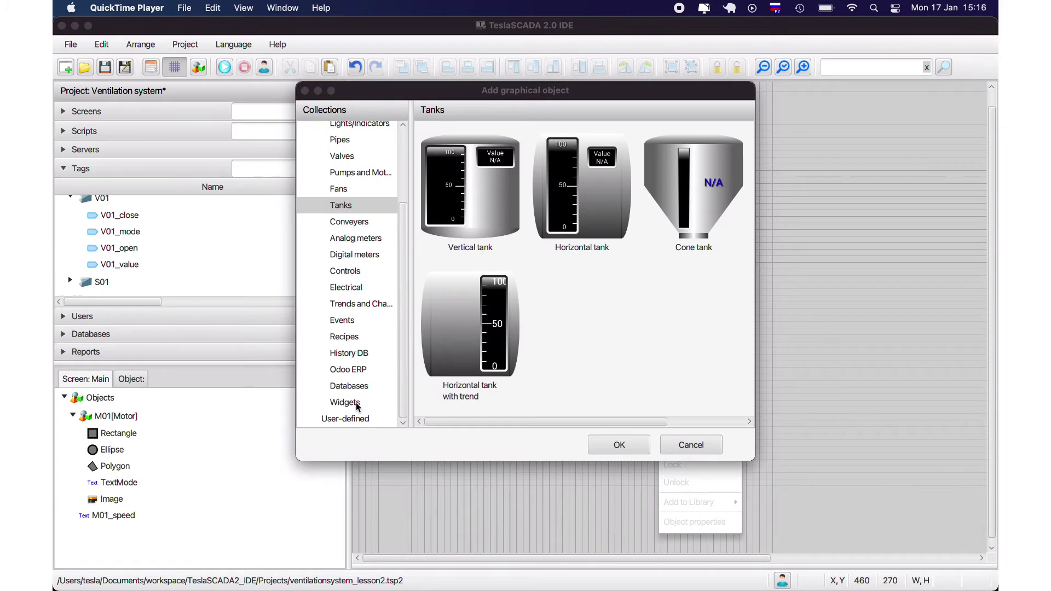
- Create a user-defined library named Ventilation and add the M01 motor symbol to it
{"action": "right_click", "coordinate": [341, 419]}
{"action": "left_click", "coordinate": [362, 425]}
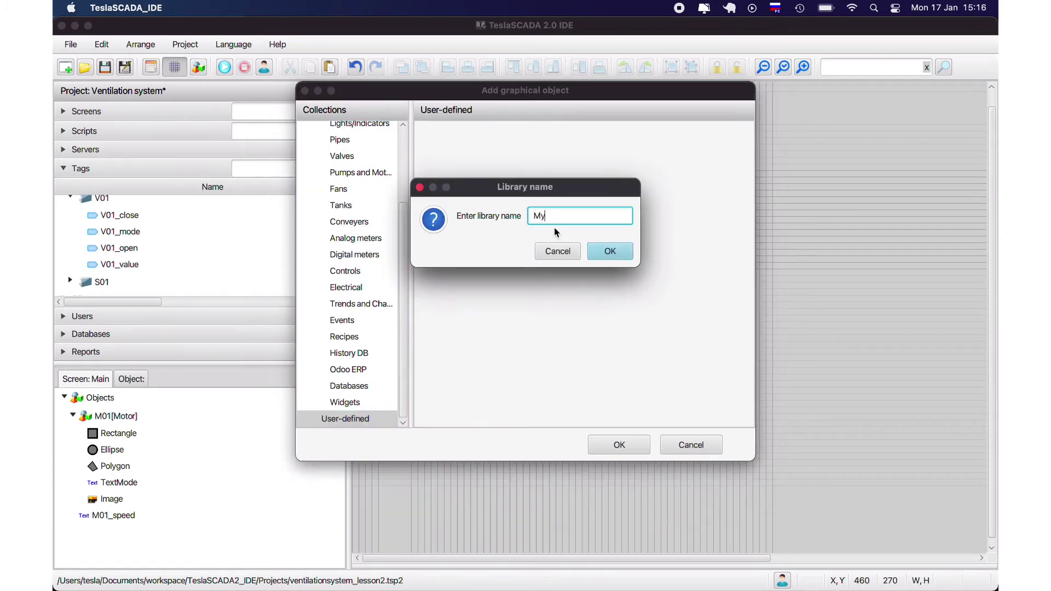
{"action": "type", "text": "Ventilation"}
{"action": "key", "text": "Return"}
{"action": "left_click", "coordinate": [619, 443]}
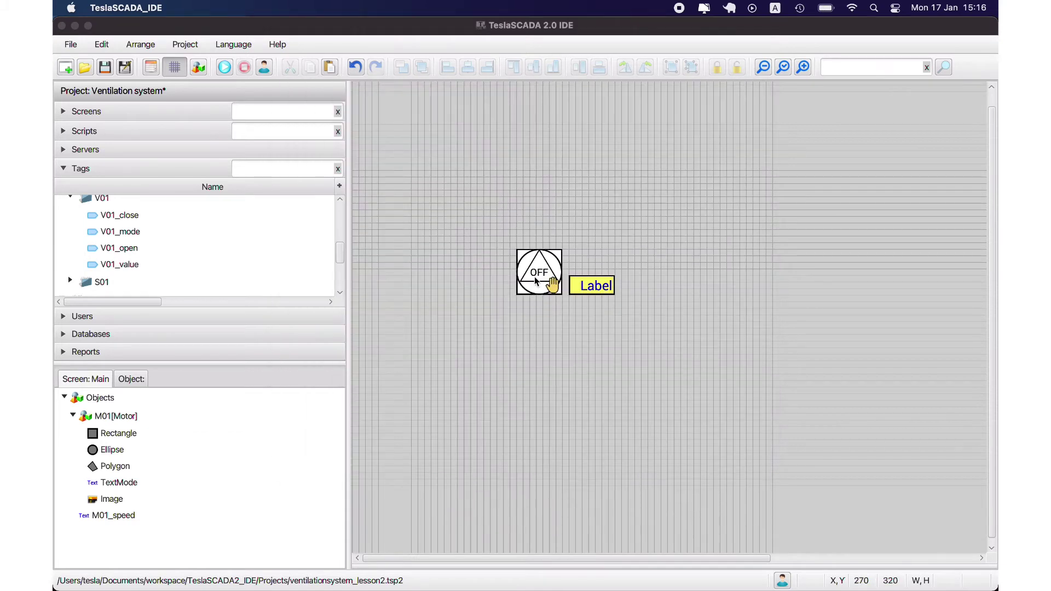
{"action": "right_click", "coordinate": [536, 280]}
{"action": "mouse_move", "coordinate": [597, 530]}
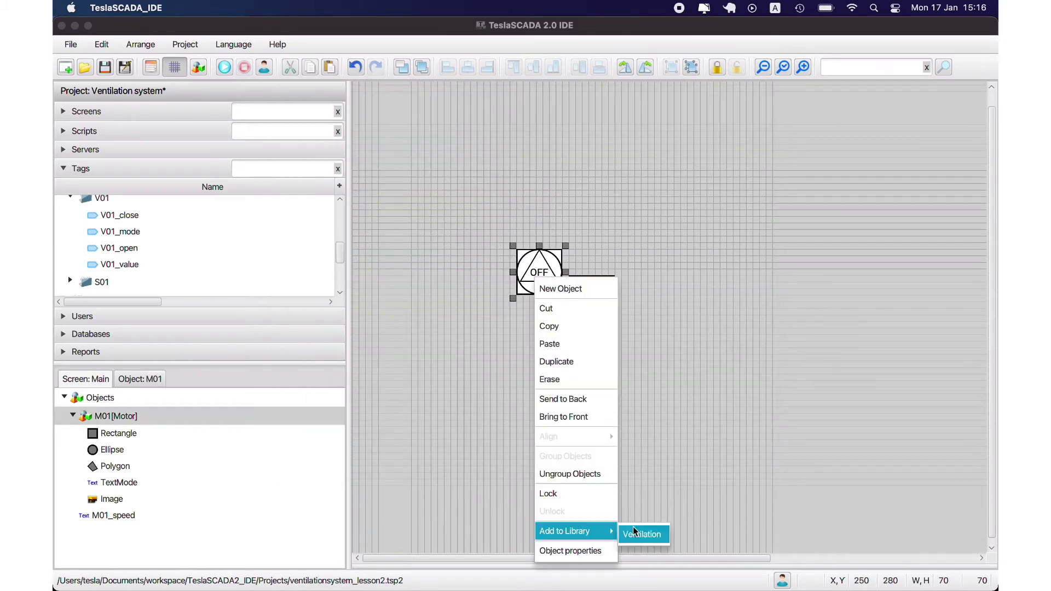
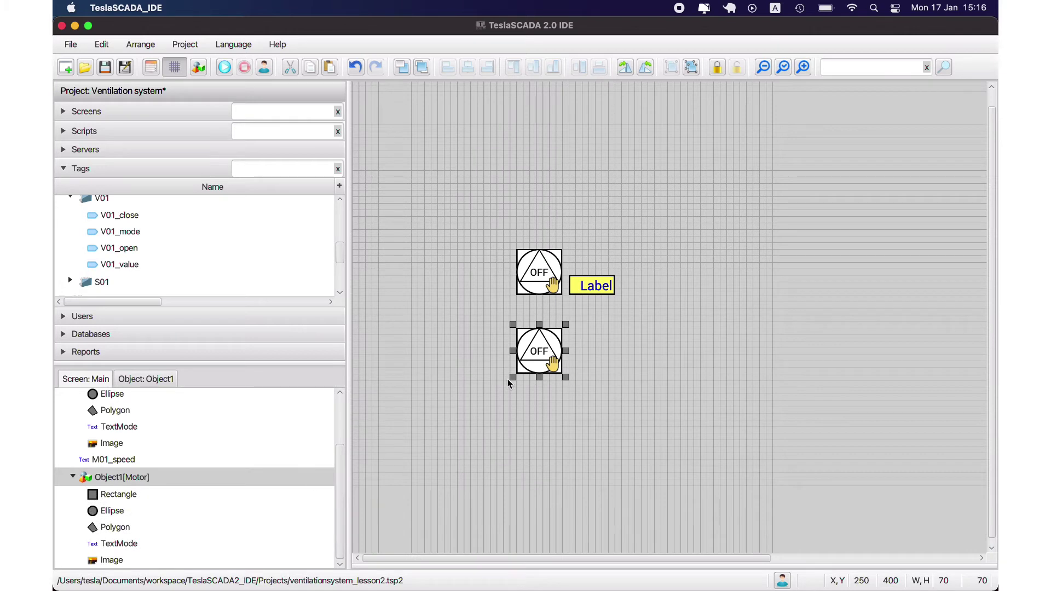
- Rename the lower Motor object as M02
{"action": "double_click", "coordinate": [539, 359]}
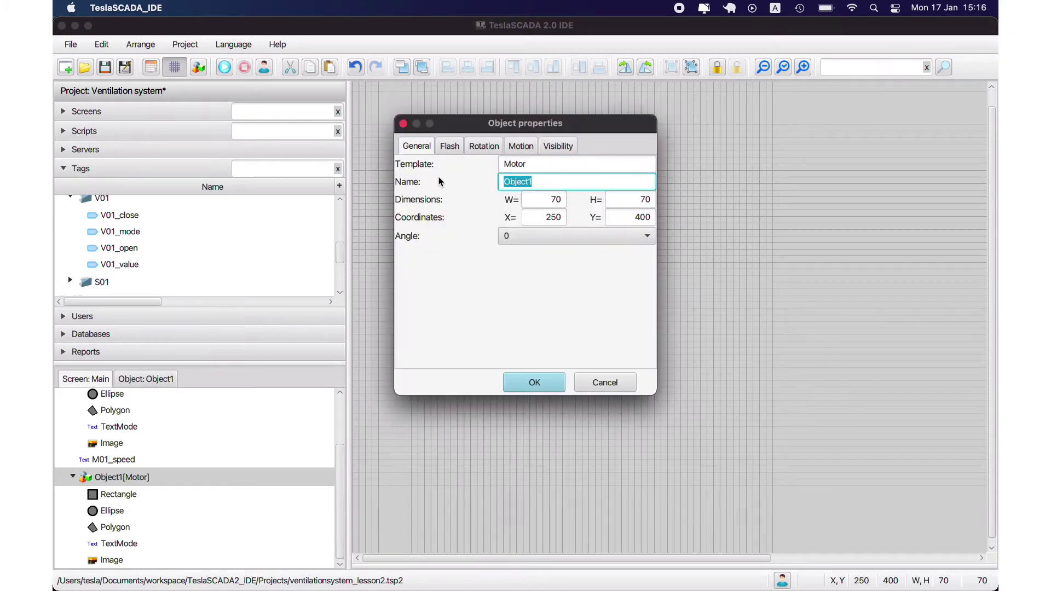
{"action": "type", "text": "M02"}
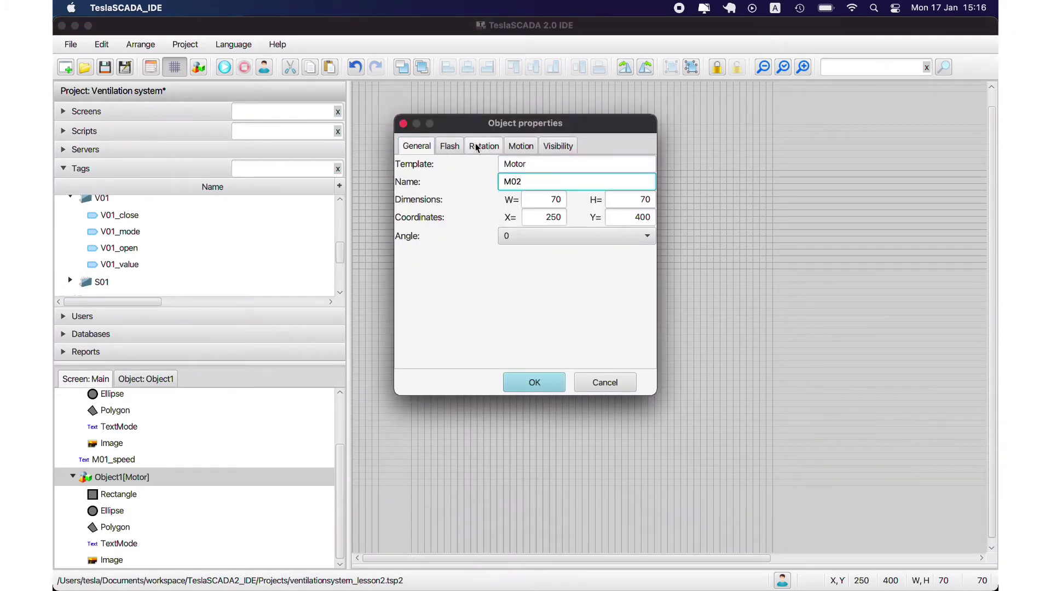
{"action": "key", "text": "Return"}
- Check the tag bindings of M02's ellipse fill color, TextMode text input and hand image visibility
{"action": "scroll", "coordinate": [83, 534], "scroll_direction": "down", "scroll_amount": 3}
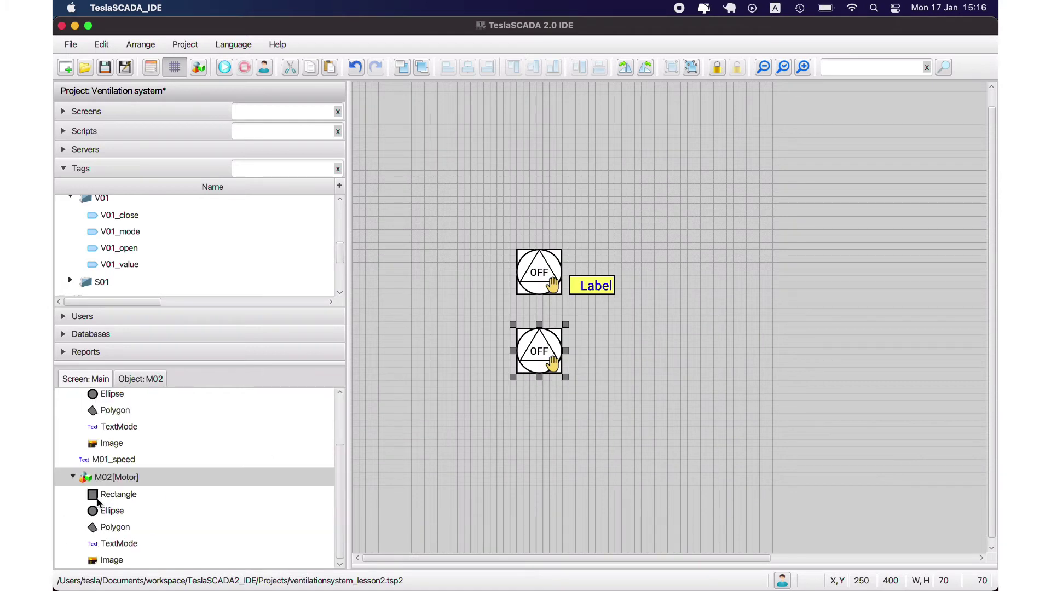
{"action": "double_click", "coordinate": [113, 510]}
{"action": "left_click", "coordinate": [498, 147]}
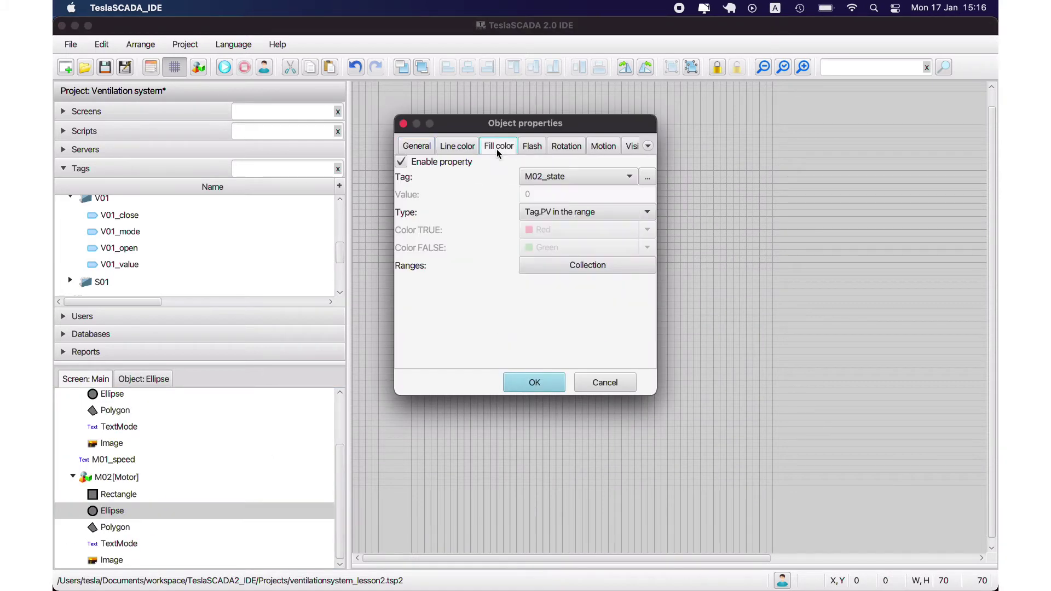
{"action": "left_click", "coordinate": [604, 382]}
{"action": "double_click", "coordinate": [113, 543]}
{"action": "left_click", "coordinate": [437, 102]}
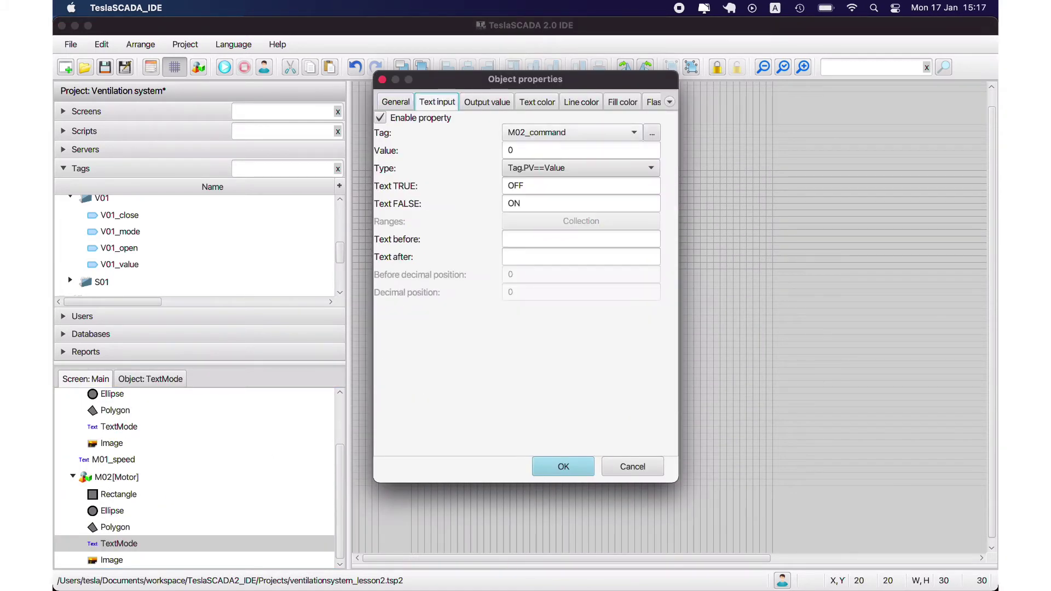
{"action": "left_click", "coordinate": [640, 468]}
{"action": "double_click", "coordinate": [112, 560]}
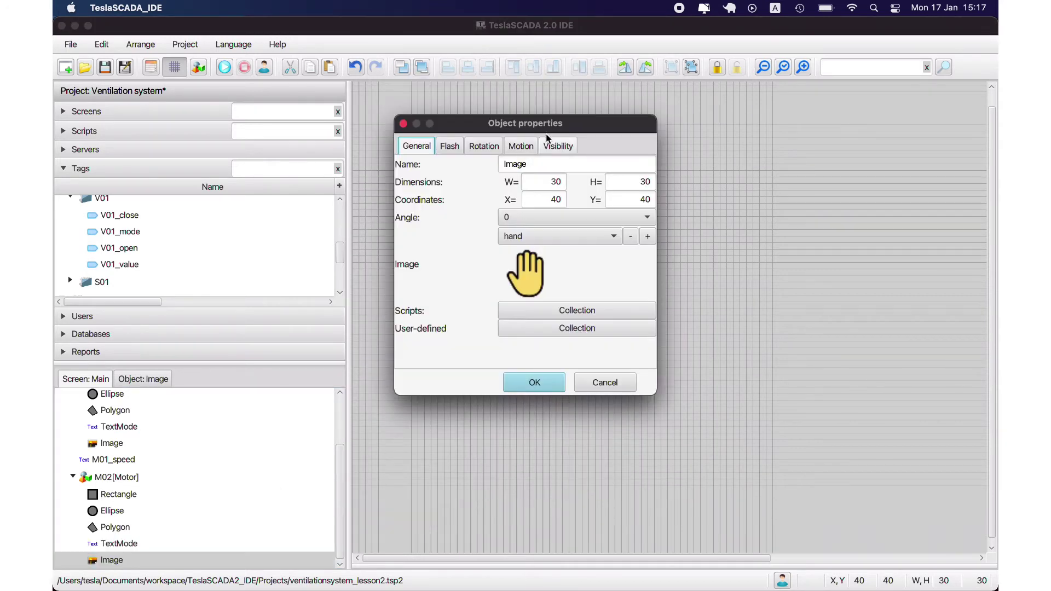
{"action": "left_click", "coordinate": [556, 145]}
{"action": "left_click", "coordinate": [606, 380]}
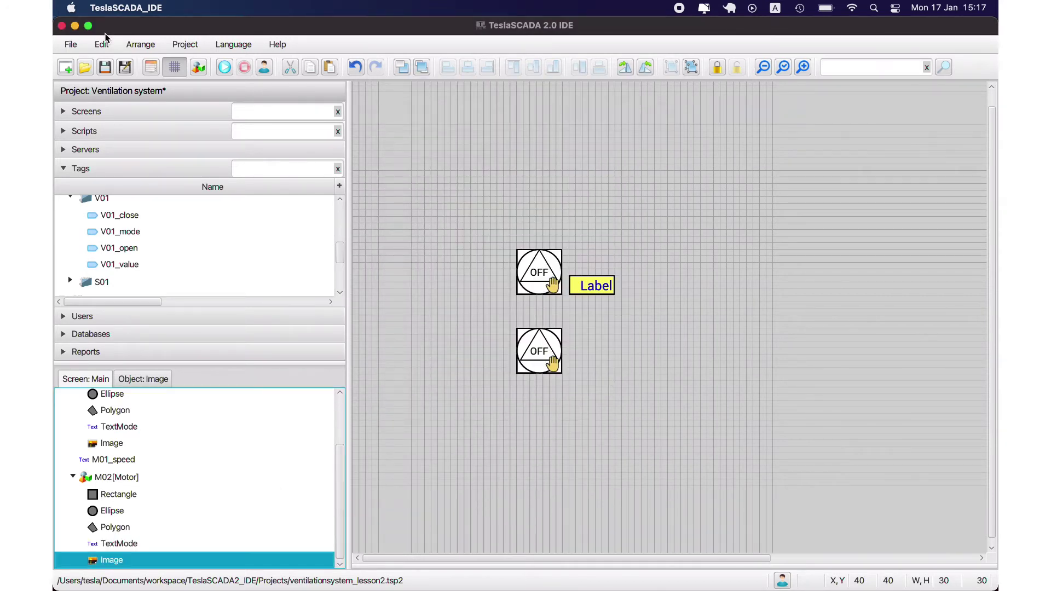
- Save the project, run the simulation and open the value of the M02_speed tag in the SecondFloor folder
{"action": "left_click", "coordinate": [104, 67]}
{"action": "left_click", "coordinate": [224, 67]}
{"action": "scroll", "coordinate": [134, 244], "scroll_direction": "up", "scroll_amount": 6}
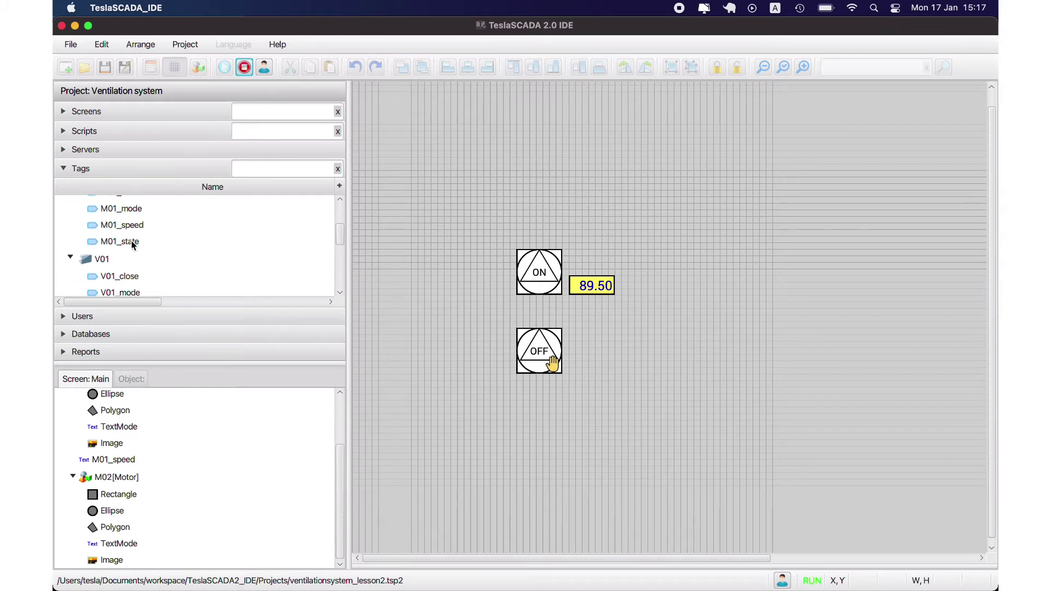
{"action": "double_click", "coordinate": [69, 212]}
{"action": "left_click", "coordinate": [70, 241]}
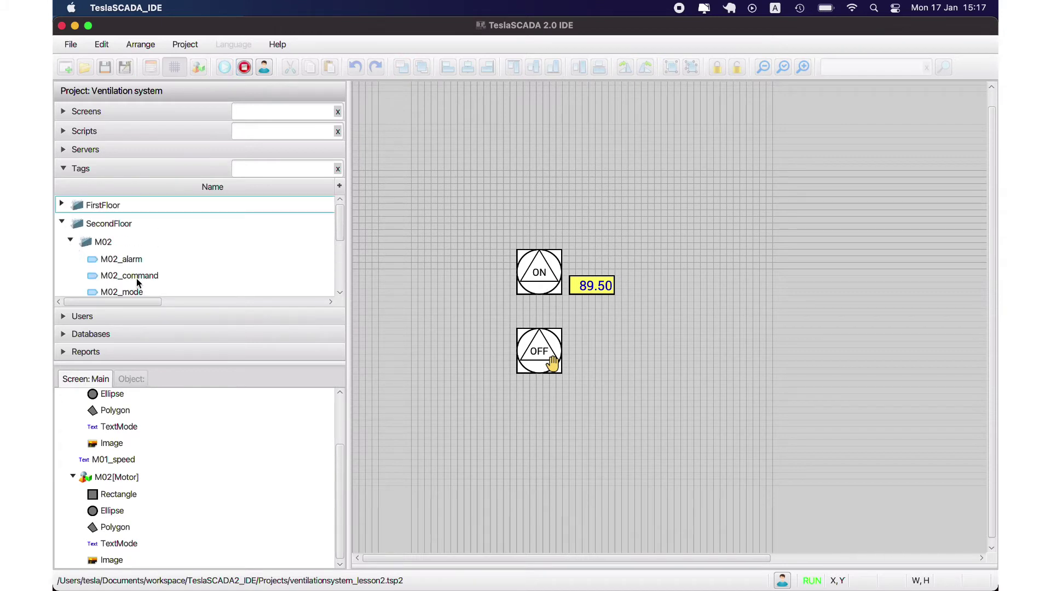
{"action": "scroll", "coordinate": [140, 269], "scroll_direction": "down", "scroll_amount": 3}
{"action": "double_click", "coordinate": [142, 258]}
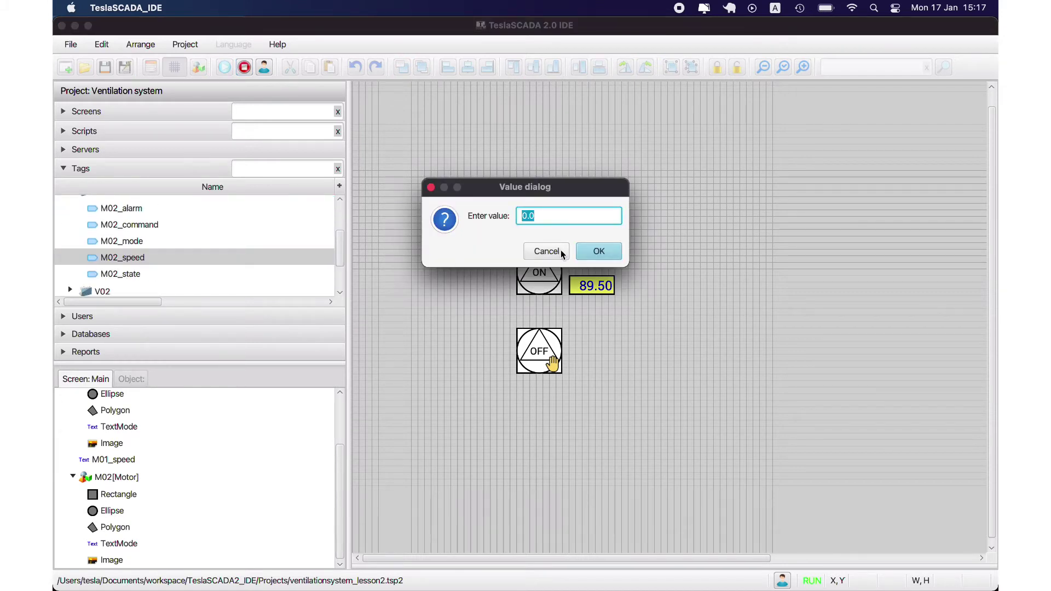
{"action": "left_click", "coordinate": [560, 251]}
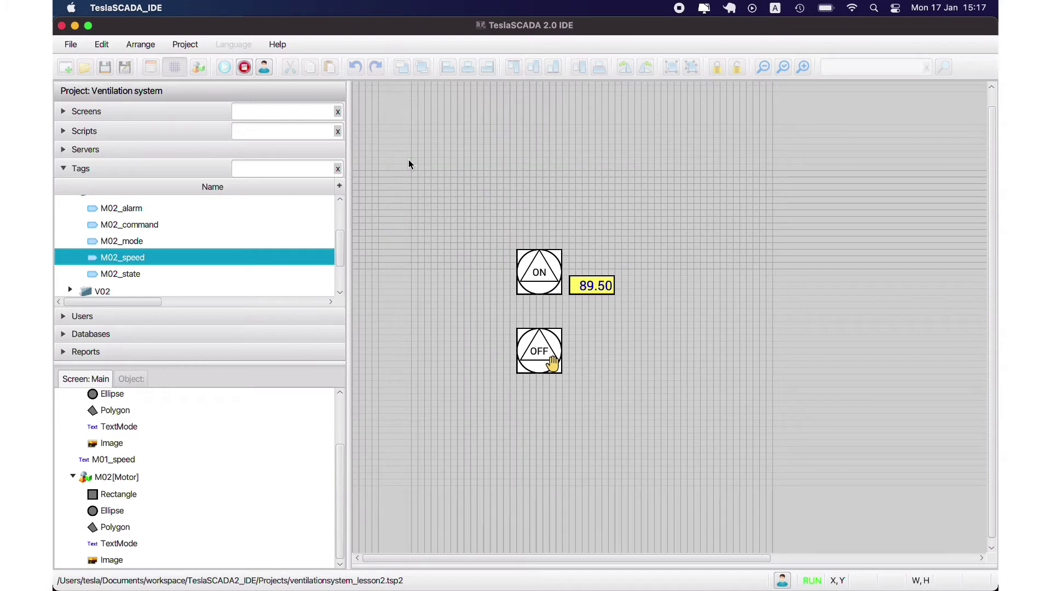
- Test the M02 motor's fill color by setting the M02_state tag to 3 and to 5, and stop the simulation
{"action": "scroll", "coordinate": [147, 263], "scroll_direction": "up", "scroll_amount": 1}
{"action": "scroll", "coordinate": [137, 268], "scroll_direction": "down", "scroll_amount": 1}
{"action": "double_click", "coordinate": [134, 272]}
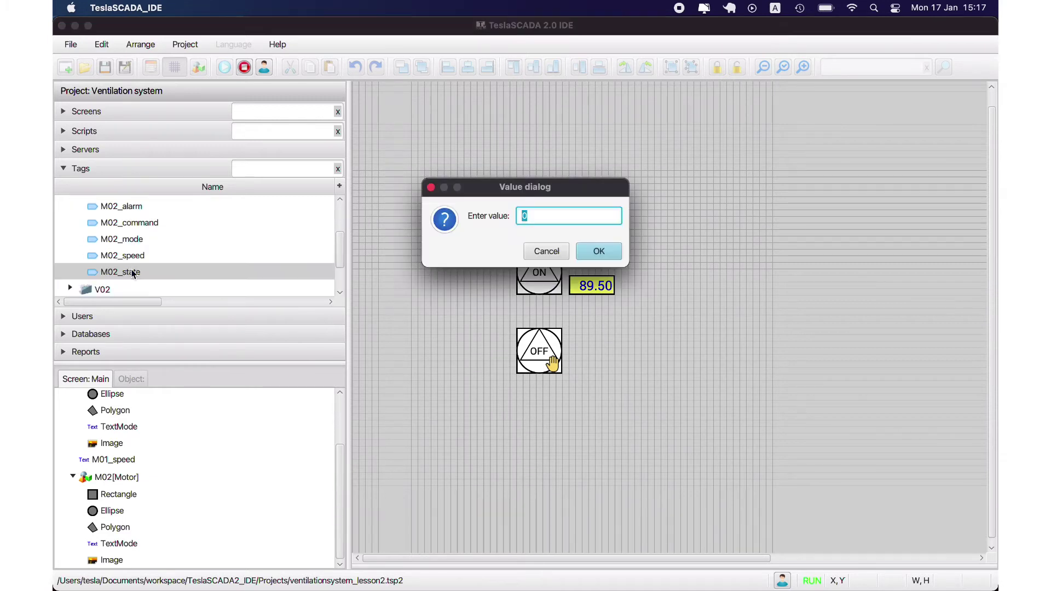
{"action": "type", "text": "3"}
{"action": "left_click", "coordinate": [599, 251]}
{"action": "double_click", "coordinate": [140, 273]}
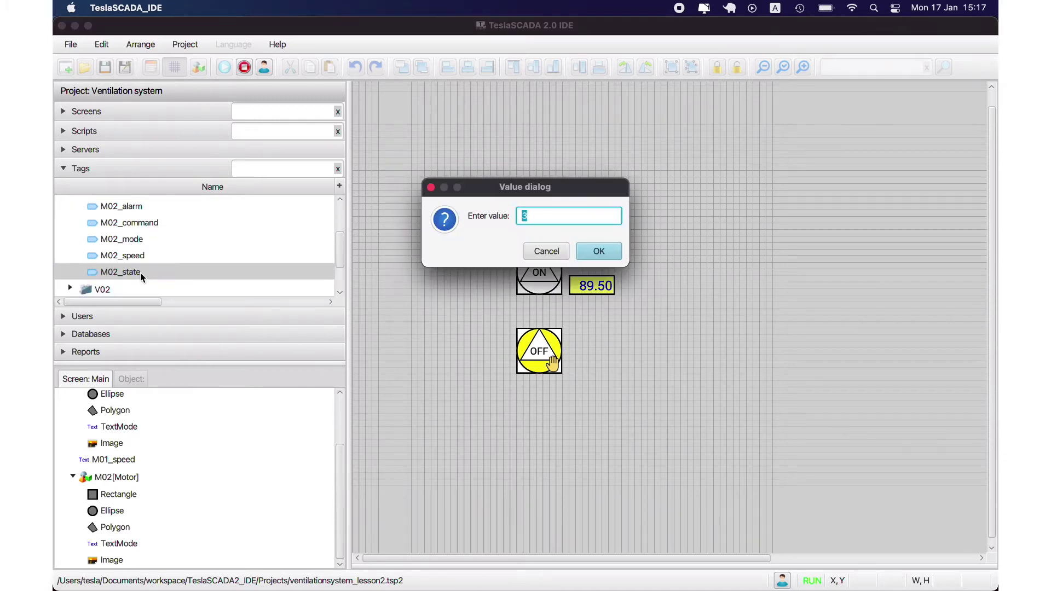
{"action": "type", "text": "5"}
{"action": "left_click", "coordinate": [586, 247]}
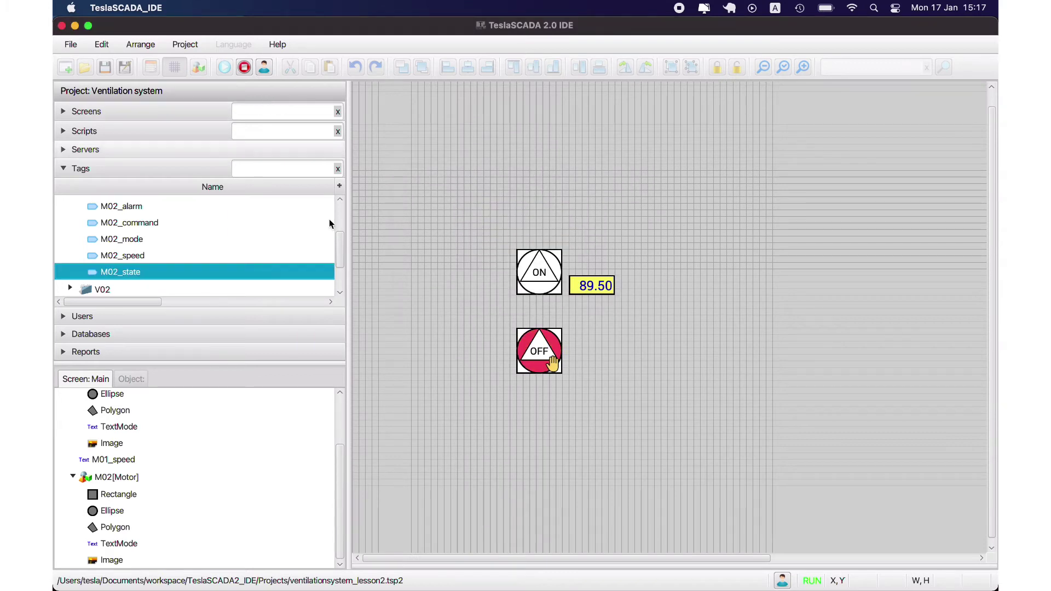
{"action": "left_click", "coordinate": [251, 63]}
- Place a copy of the M01_speed text beside the M02 motor at X 350, Y 410
{"action": "right_click", "coordinate": [602, 304]}
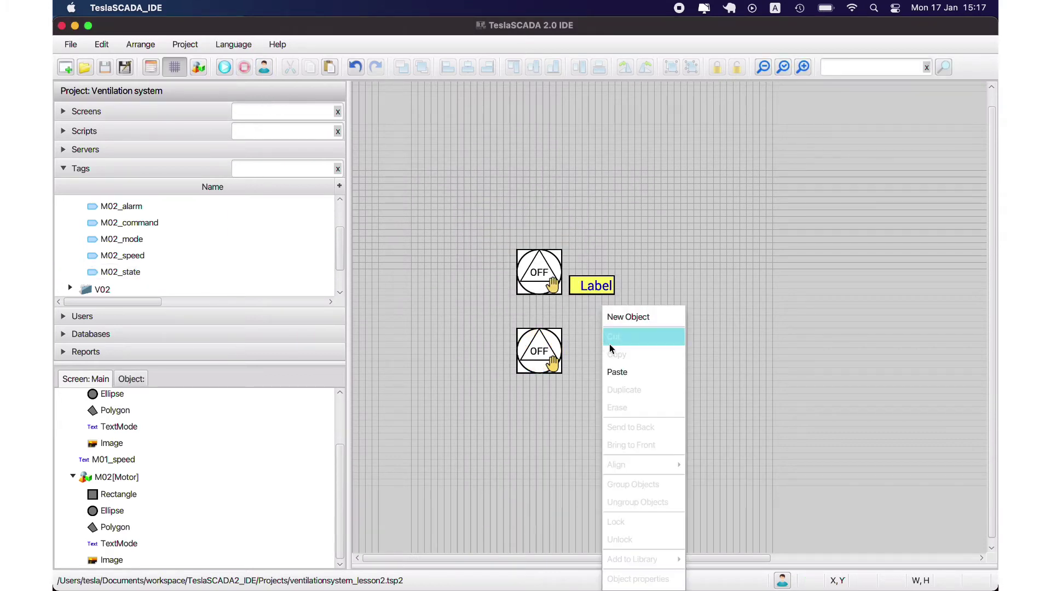
{"action": "left_click", "coordinate": [609, 344]}
{"action": "left_click", "coordinate": [498, 160]}
{"action": "double_click", "coordinate": [498, 160]}
{"action": "left_click", "coordinate": [614, 346]}
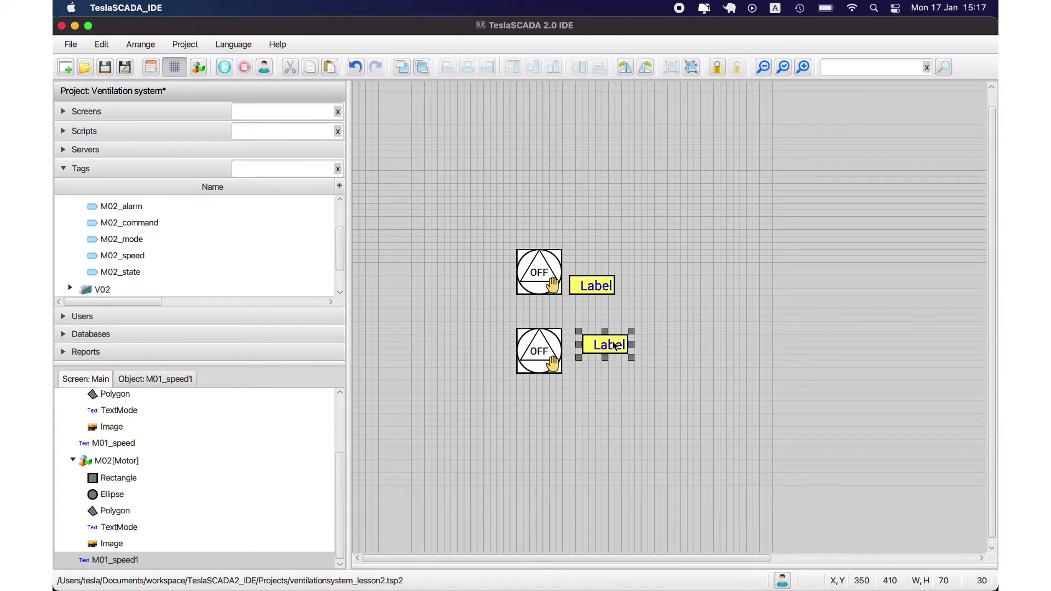
- Rename the copied speed text as M02_speed1, and run and stop the simulation to test it
{"action": "double_click", "coordinate": [614, 345]}
{"action": "left_click", "coordinate": [542, 119]}
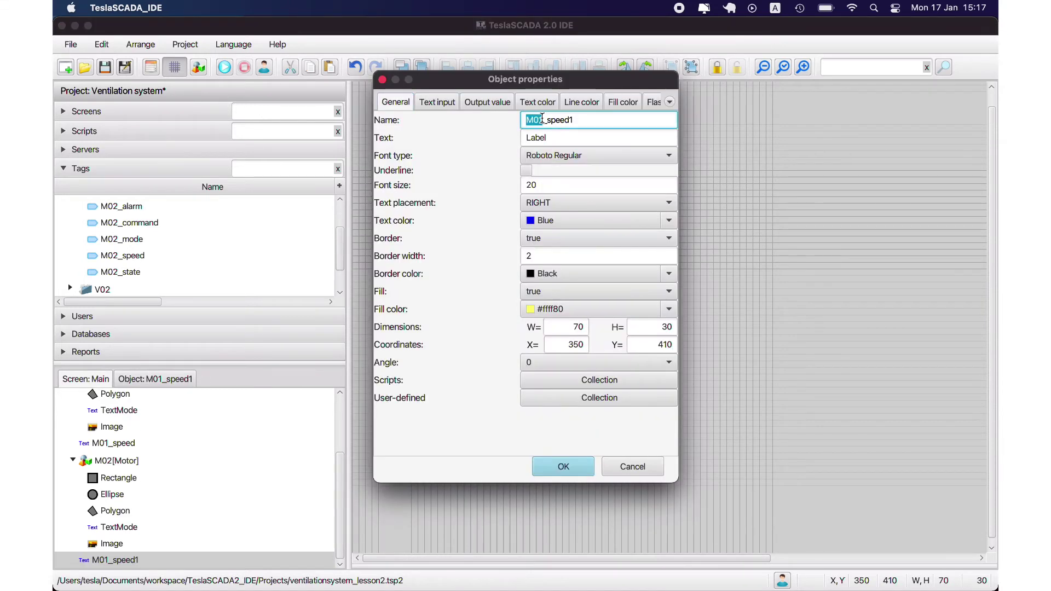
{"action": "key", "text": "BackSpace"}
{"action": "type", "text": "2"}
{"action": "left_click", "coordinate": [570, 464]}
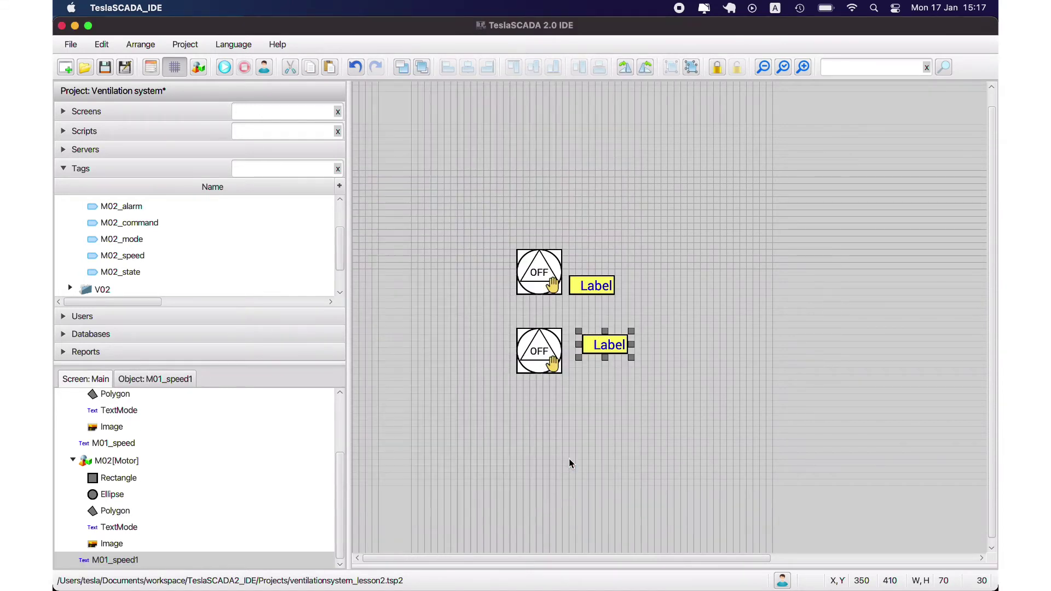
{"action": "left_click", "coordinate": [224, 66]}
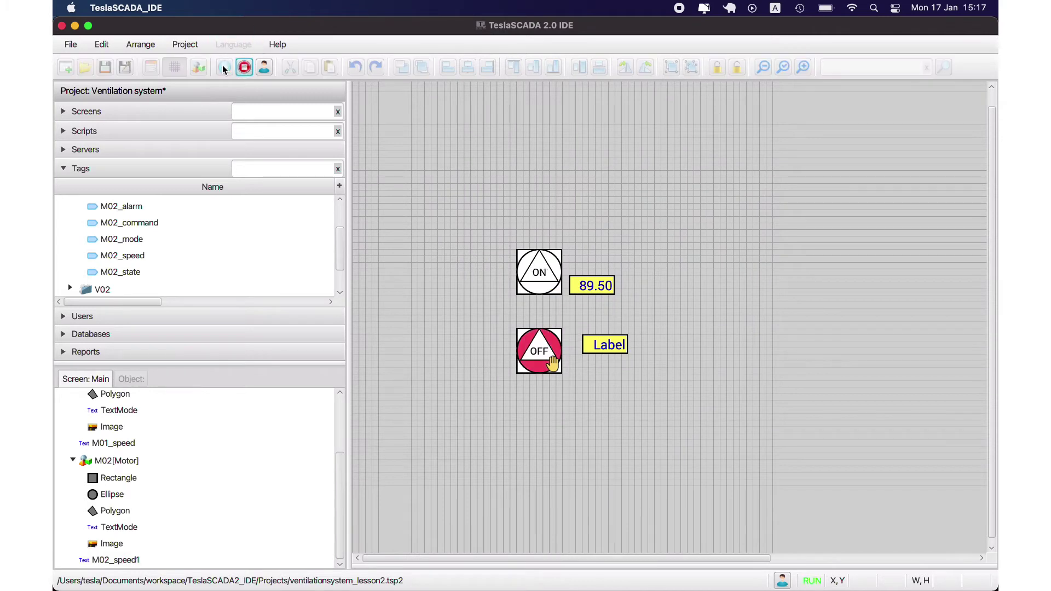
{"action": "left_click", "coordinate": [244, 66]}
- Rename the speed text beside M02 as M02_speed and check the tag in its text input settings
{"action": "double_click", "coordinate": [602, 345]}
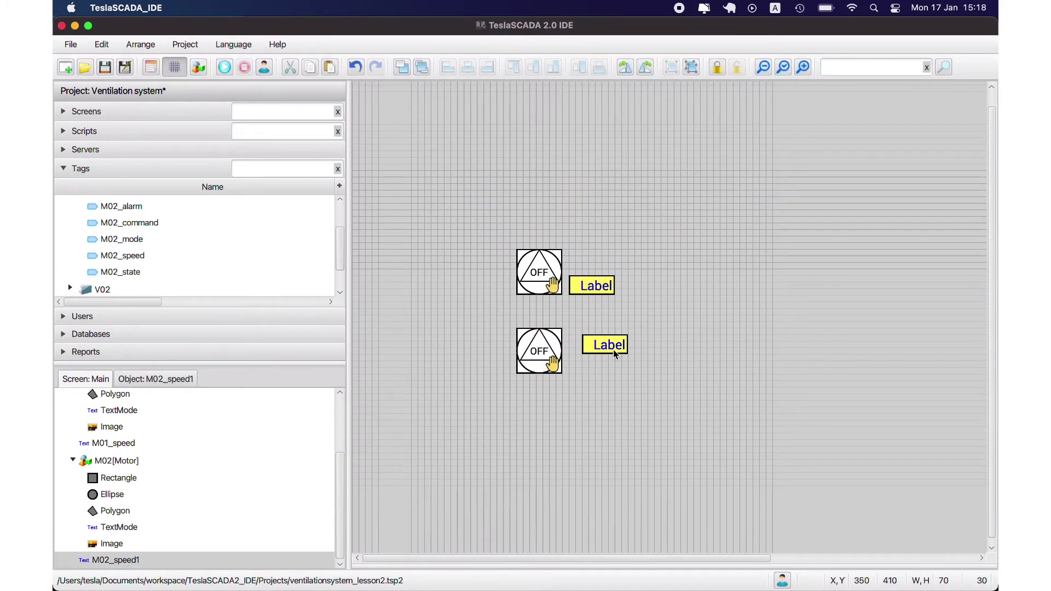
{"action": "left_click", "coordinate": [576, 120]}
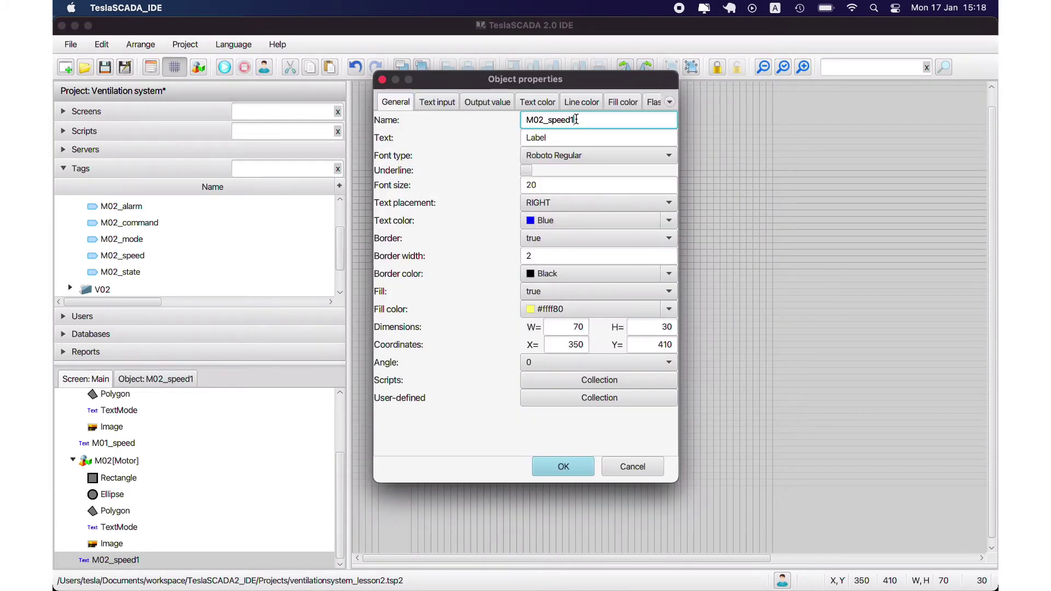
{"action": "left_click", "coordinate": [502, 102]}
{"action": "left_click", "coordinate": [453, 104]}
{"action": "left_click", "coordinate": [652, 133]}
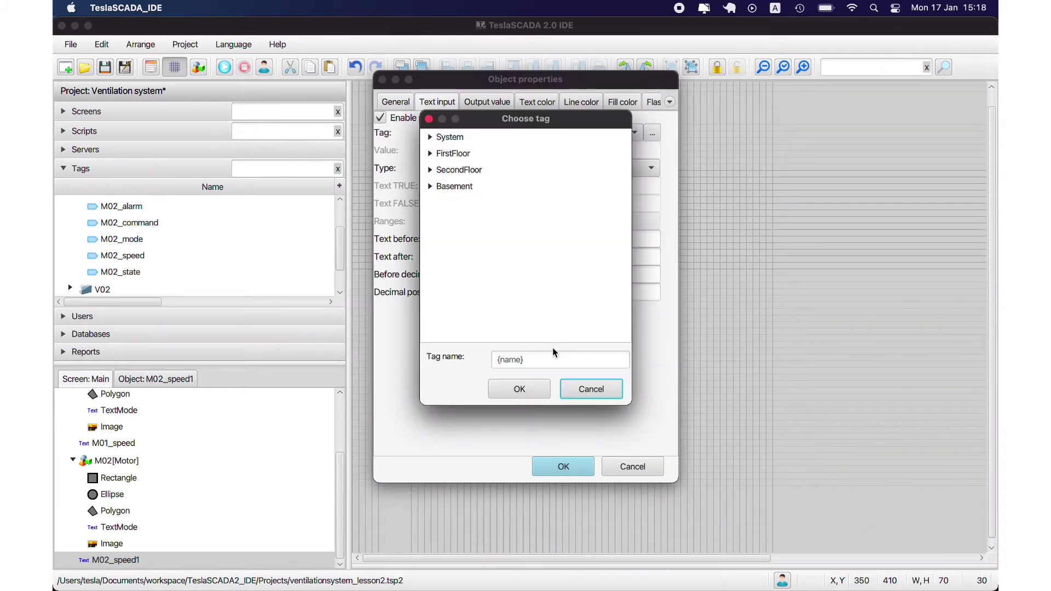
{"action": "left_click", "coordinate": [521, 390]}
{"action": "left_click", "coordinate": [650, 251]}
{"action": "left_click", "coordinate": [587, 390]}
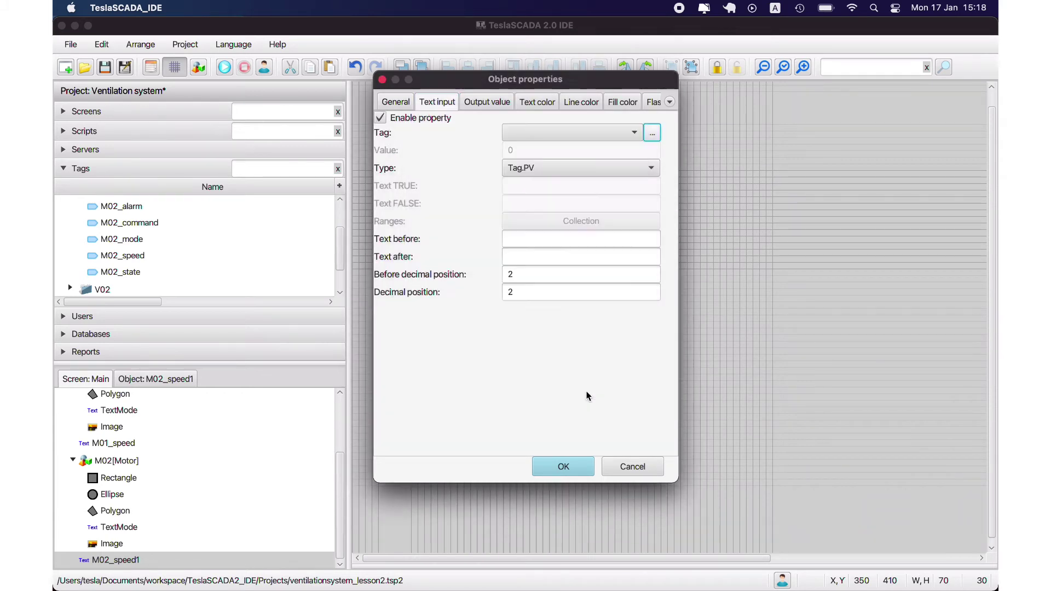
{"action": "key", "text": "Return"}
{"action": "double_click", "coordinate": [605, 348]}
{"action": "left_click", "coordinate": [455, 104]}
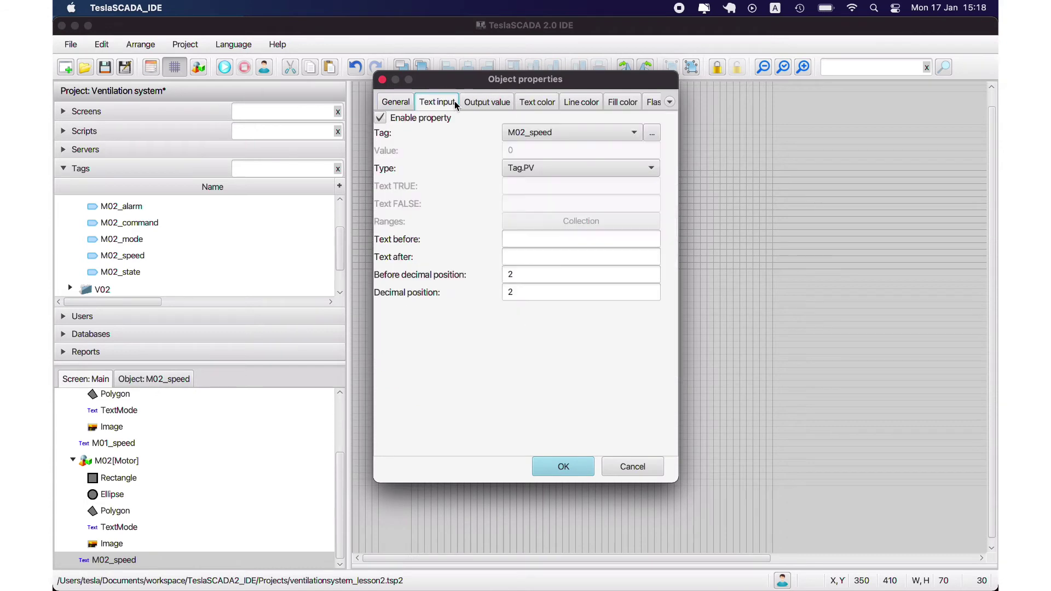
{"action": "left_click", "coordinate": [563, 467]}
- Run the simulation to test the M02_speed tag with values 56 and 111, and stop it
{"action": "left_click", "coordinate": [223, 67]}
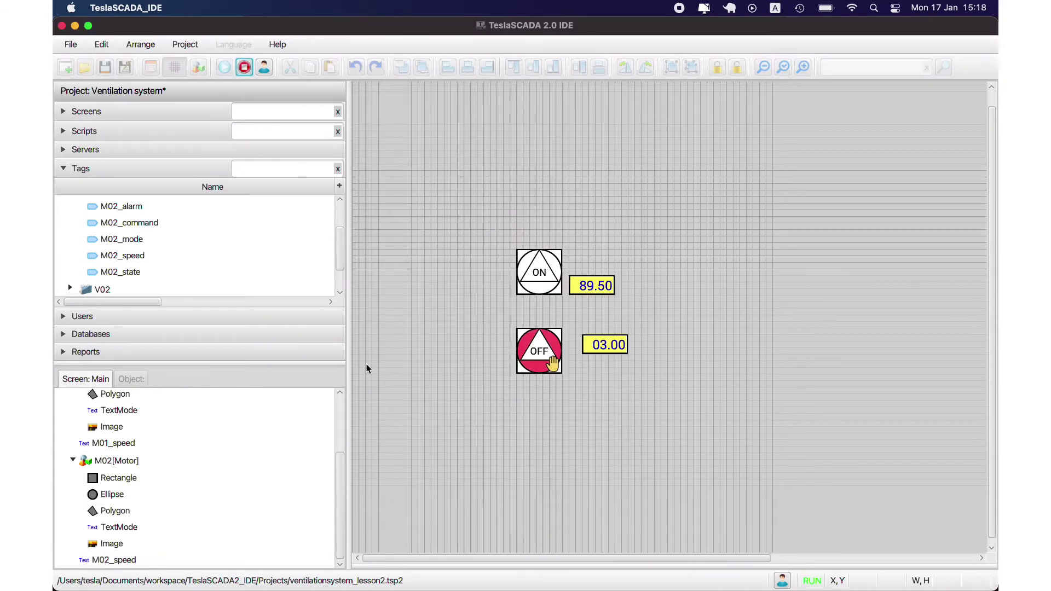
{"action": "double_click", "coordinate": [122, 255]}
{"action": "type", "text": "56"}
{"action": "left_click", "coordinate": [585, 253]}
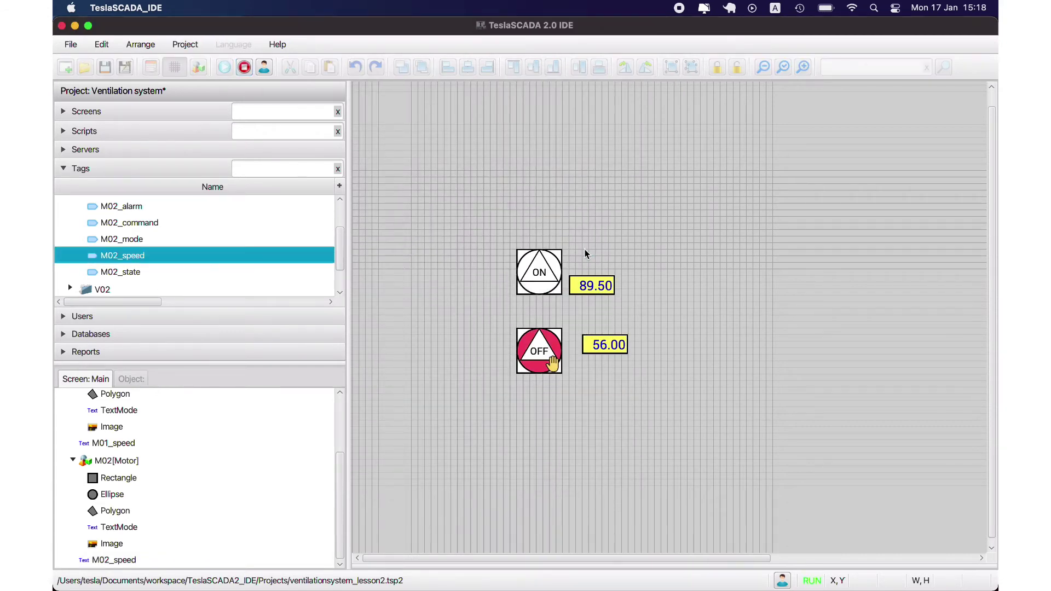
{"action": "double_click", "coordinate": [281, 255]}
{"action": "type", "text": "111"}
{"action": "left_click", "coordinate": [602, 253]}
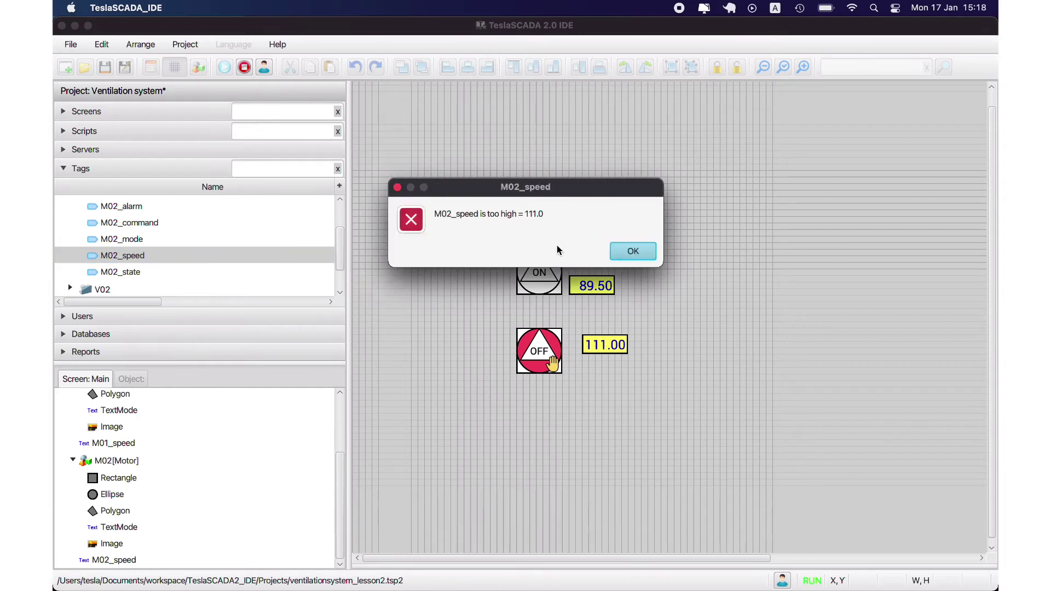
{"action": "left_click", "coordinate": [637, 250]}
{"action": "left_click", "coordinate": [244, 67]}
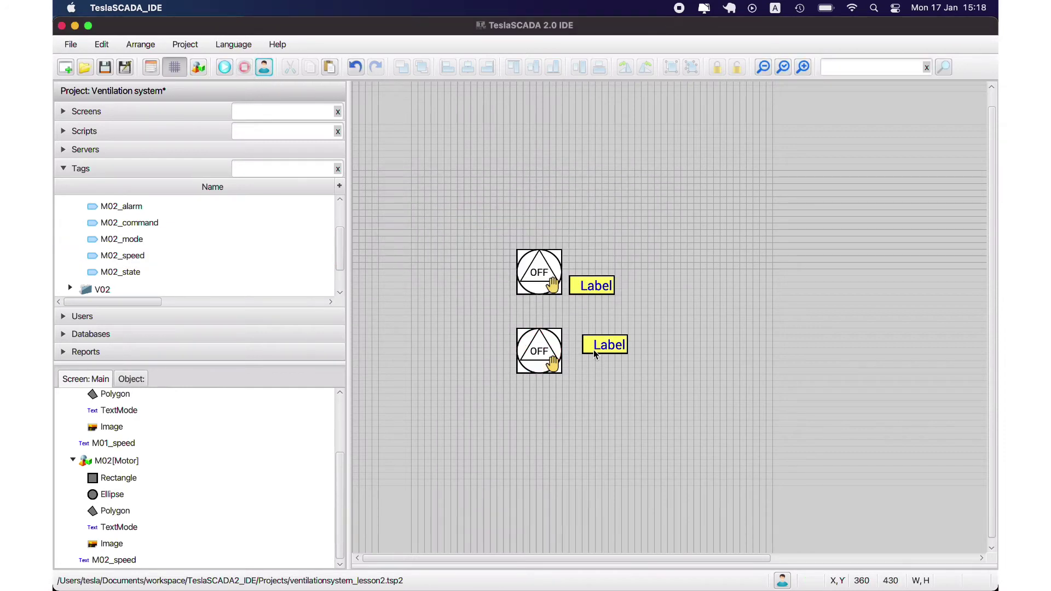
- Move the M02_speed text closer to the M02 motor, and place a duplicate of the motor below at X 260, Y 500
{"action": "left_click_drag", "start_coordinate": [596, 357], "coordinate": [582, 350]}
{"action": "left_click", "coordinate": [536, 356]}
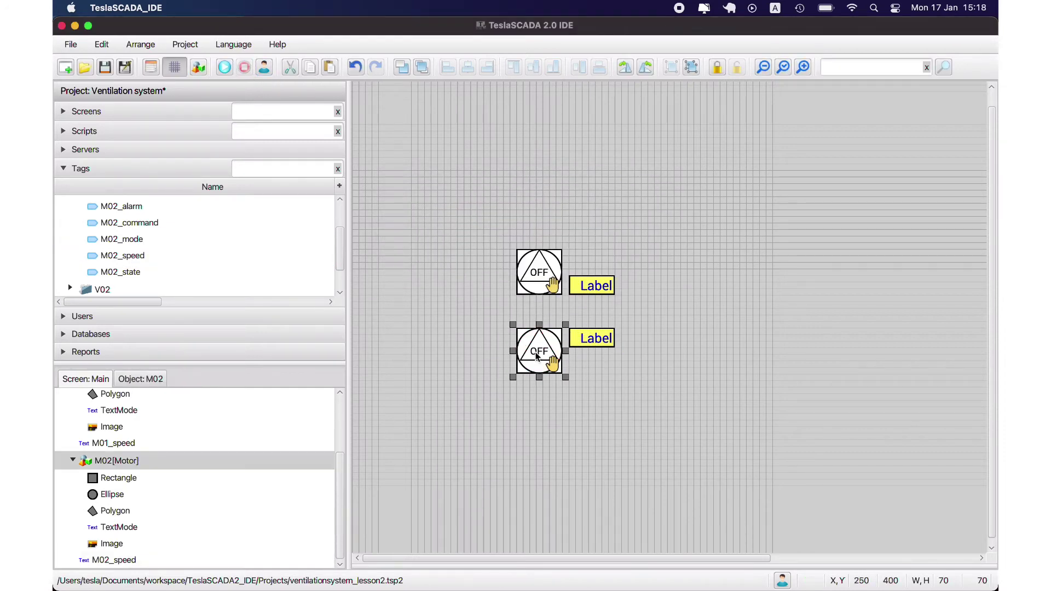
{"action": "right_click", "coordinate": [536, 356]}
{"action": "left_click", "coordinate": [550, 390]}
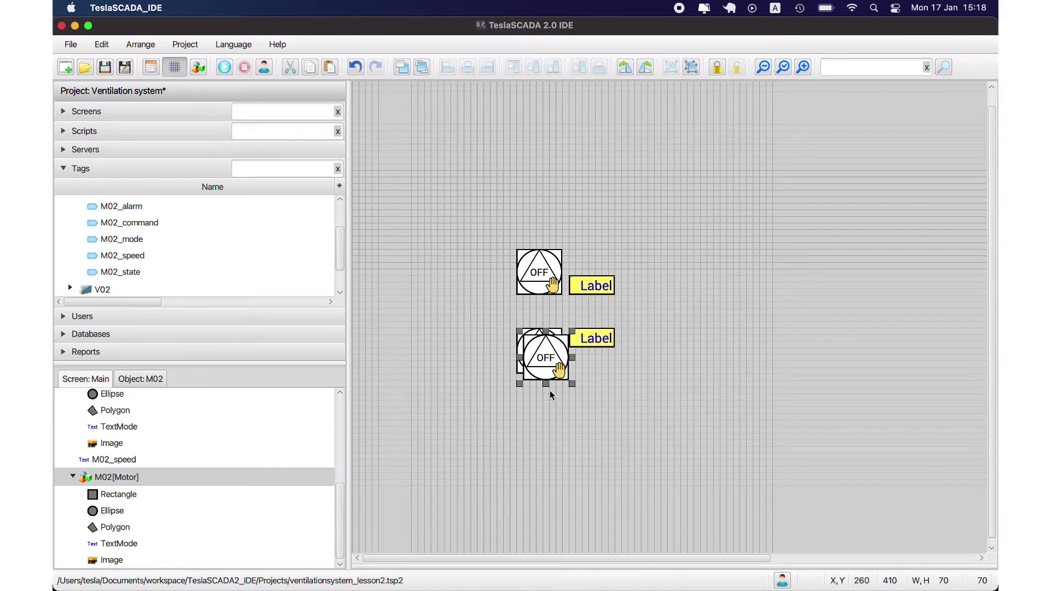
{"action": "left_click_drag", "start_coordinate": [544, 380], "coordinate": [543, 439]}
- Rename the duplicated motor as M03
{"action": "double_click", "coordinate": [544, 432]}
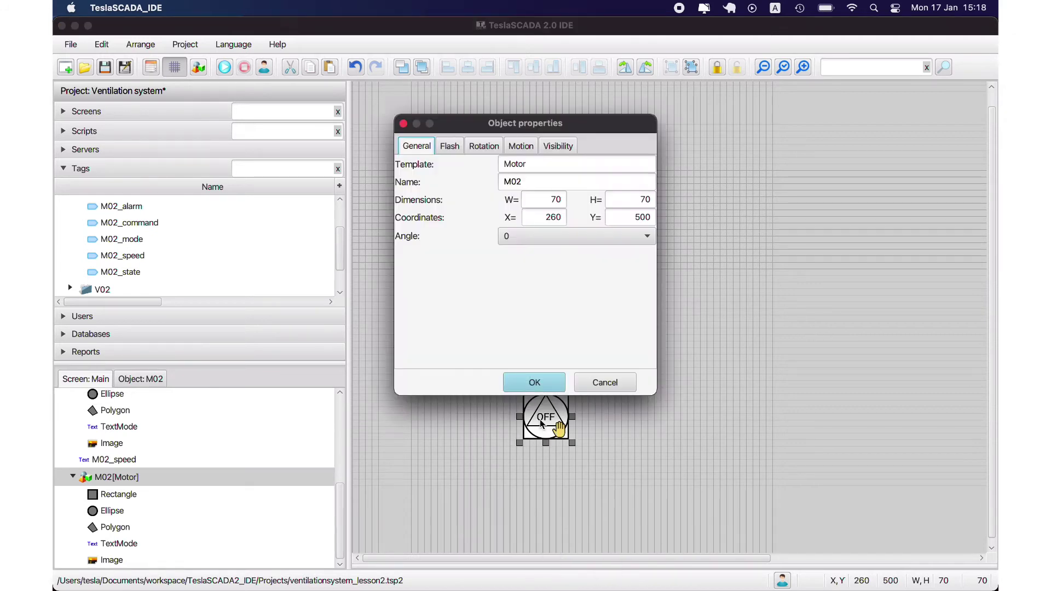
{"action": "left_click", "coordinate": [533, 181]}
{"action": "left_click", "coordinate": [534, 382]}
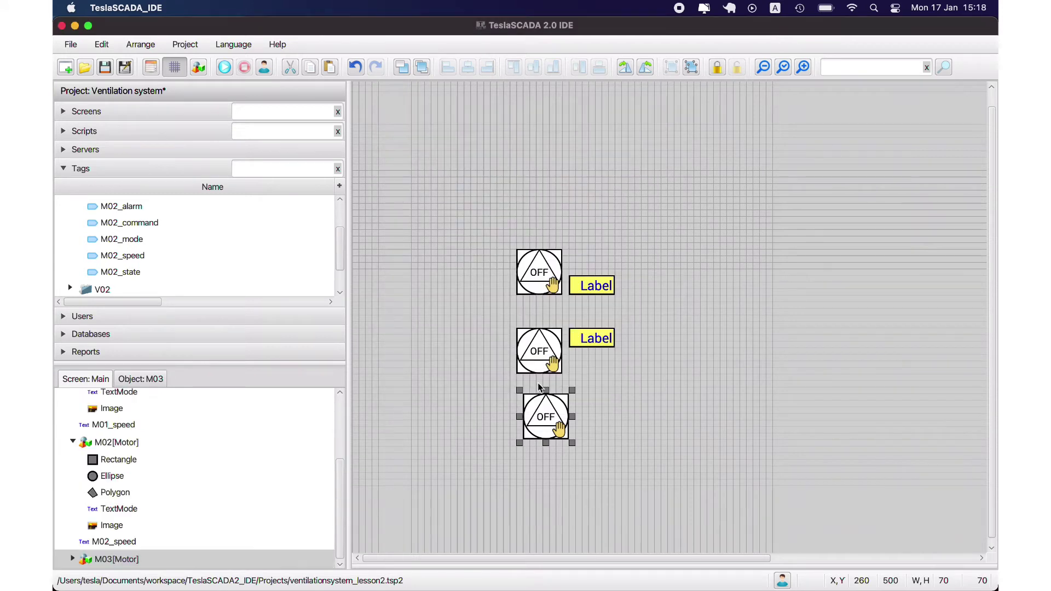
- Duplicate the M02_speed text and place the copy beside the M03 motor at X 350, Y 520
{"action": "right_click", "coordinate": [609, 339]}
{"action": "left_click", "coordinate": [631, 390]}
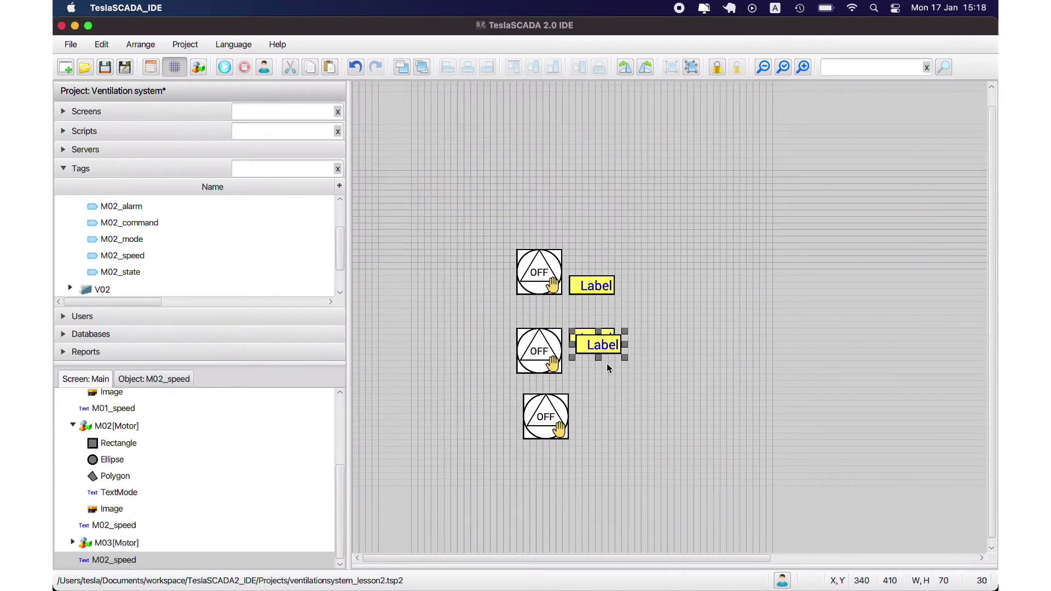
{"action": "left_click_drag", "start_coordinate": [602, 348], "coordinate": [608, 419]}
- Rename the duplicated speed text beside the M03 motor as M03_speed and save the project
{"action": "double_click", "coordinate": [605, 417]}
{"action": "left_click", "coordinate": [451, 103]}
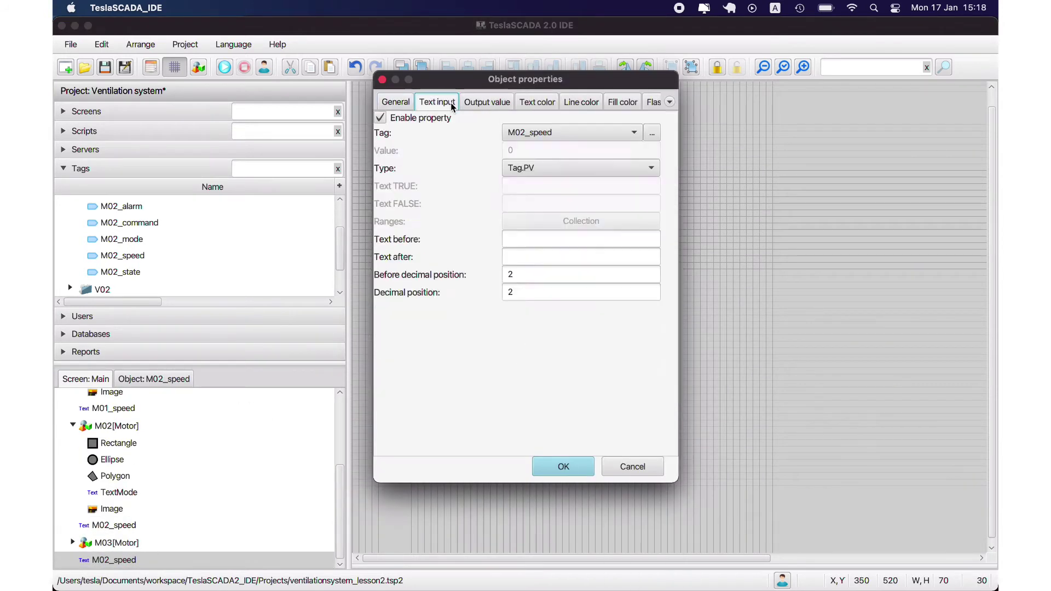
{"action": "left_click", "coordinate": [395, 102]}
{"action": "left_click", "coordinate": [541, 120]}
{"action": "key", "text": "BackSpace"}
{"action": "type", "text": "3_speed"}
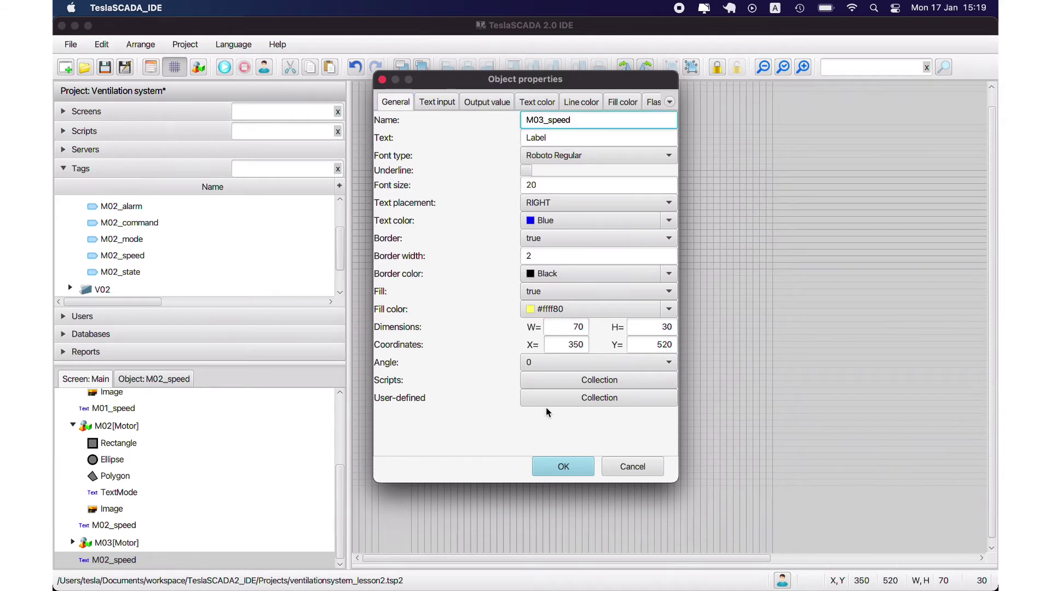
{"action": "left_click", "coordinate": [560, 464]}
{"action": "left_click", "coordinate": [104, 66]}
- Run the simulation and test the M03 motor by setting M03_speed to 34 and M03_state to 23
{"action": "left_click", "coordinate": [225, 67]}
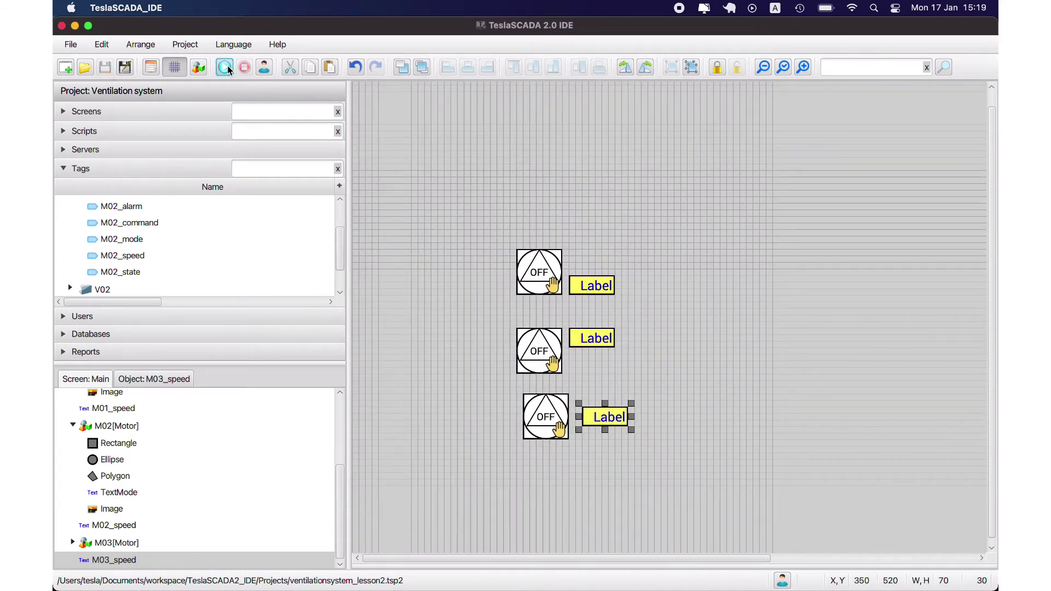
{"action": "scroll", "coordinate": [164, 267], "scroll_direction": "down", "scroll_amount": 5}
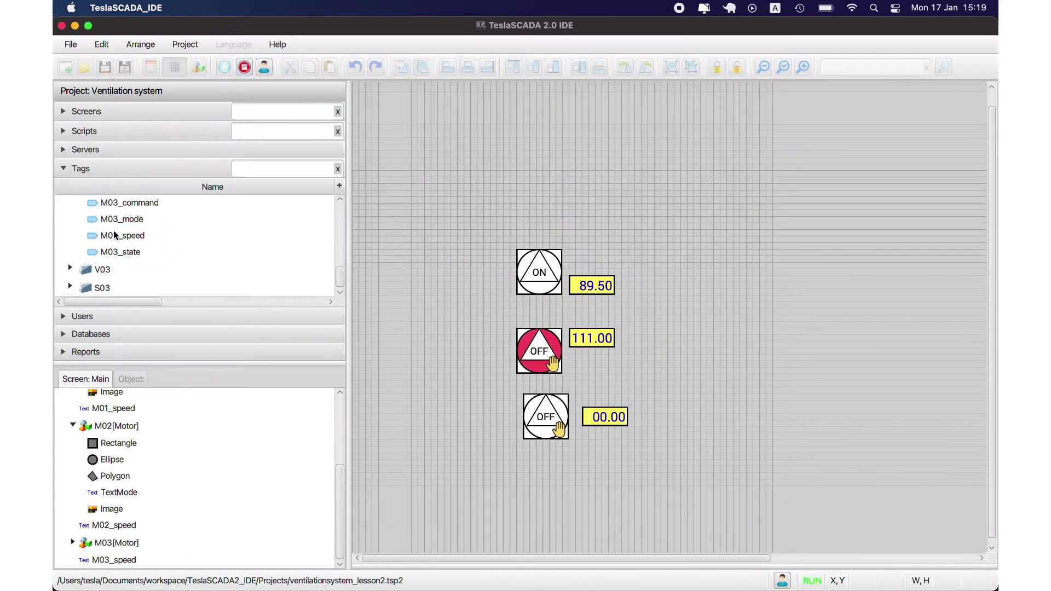
{"action": "double_click", "coordinate": [134, 257]}
{"action": "type", "text": "34"}
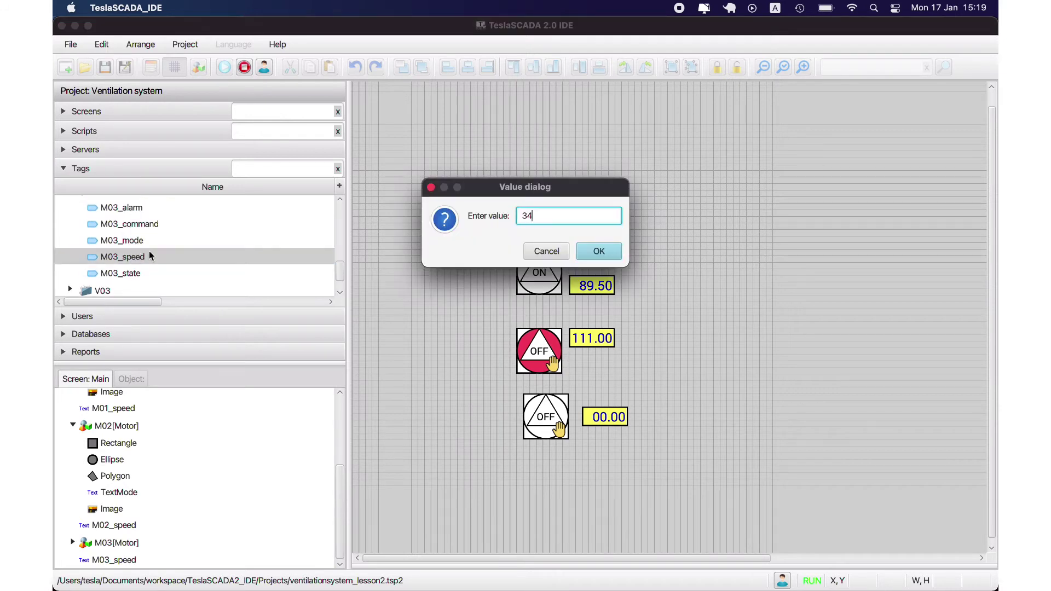
{"action": "left_click", "coordinate": [599, 251]}
{"action": "double_click", "coordinate": [134, 270]}
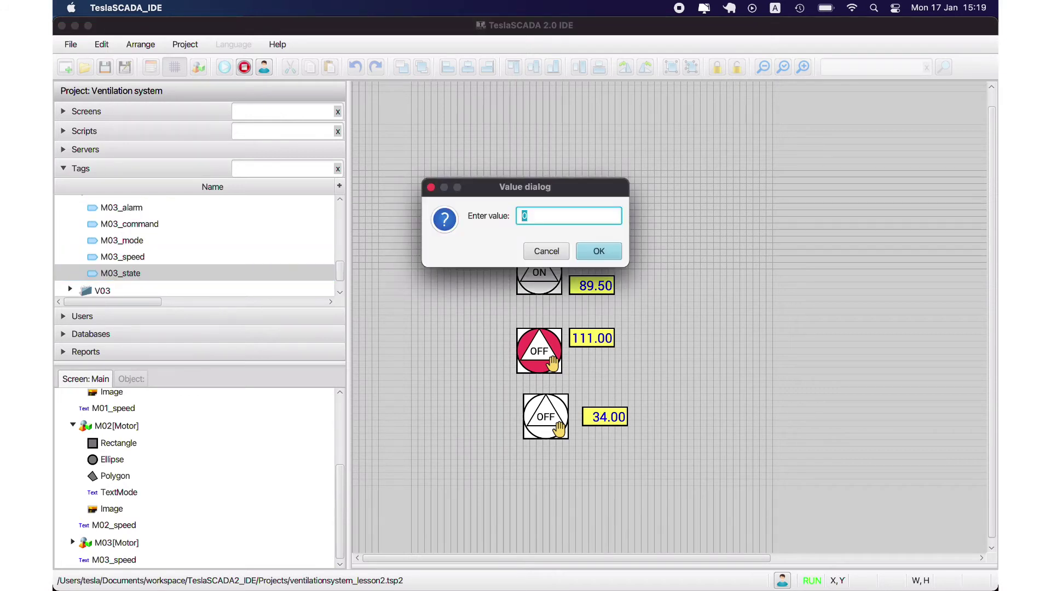
{"action": "type", "text": "23"}
{"action": "left_click", "coordinate": [599, 251]}
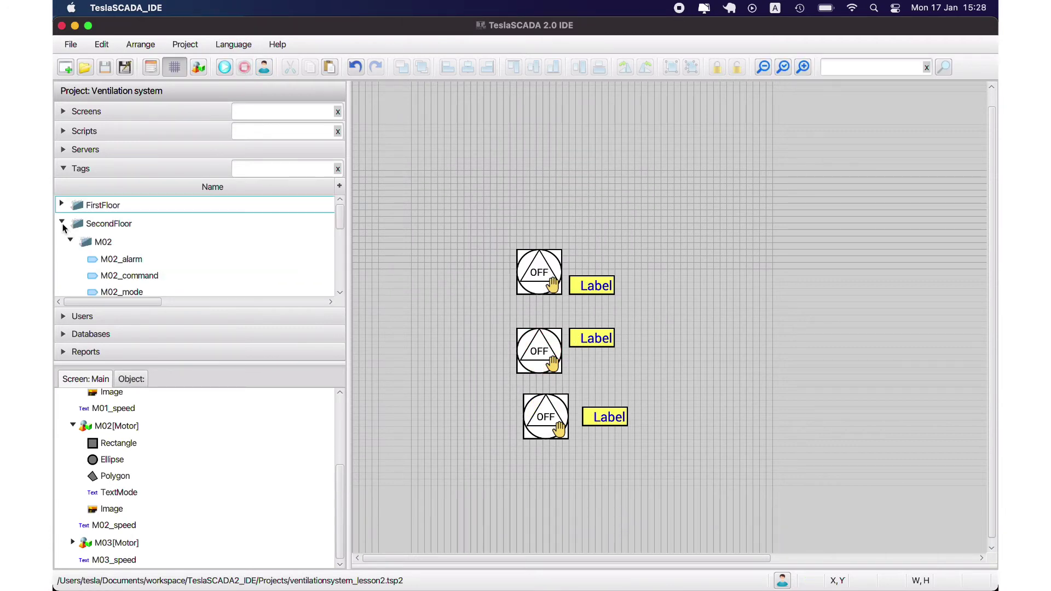
- Collapse the SecondFloor and M01 tag groups and expand FirstFloor to show the V01 tags
{"action": "left_click", "coordinate": [61, 223]}
{"action": "left_click", "coordinate": [62, 204]}
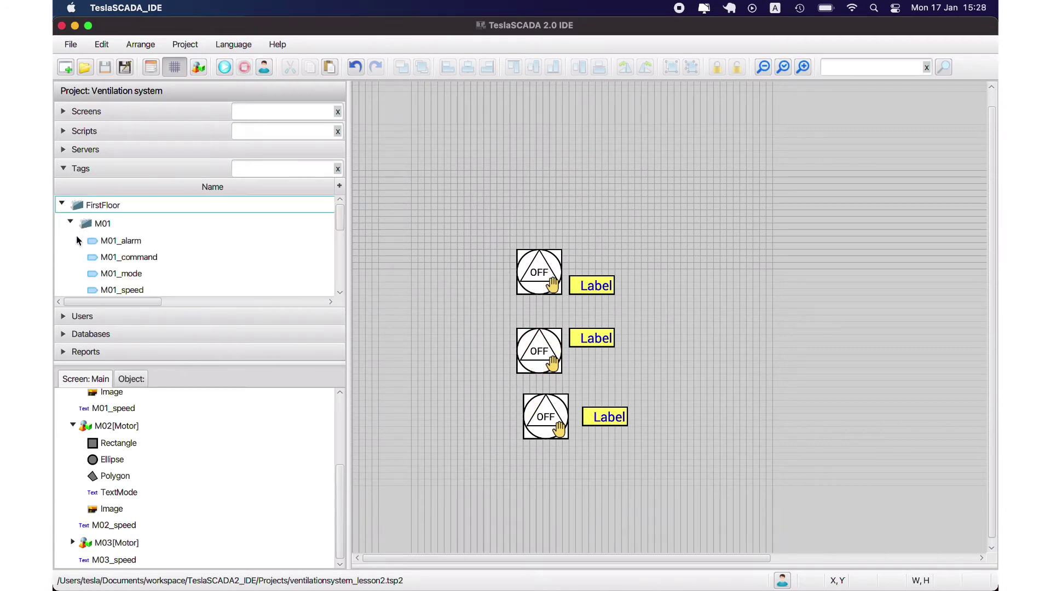
{"action": "left_click", "coordinate": [70, 225]}
{"action": "scroll", "coordinate": [146, 253], "scroll_direction": "down", "scroll_amount": 1}
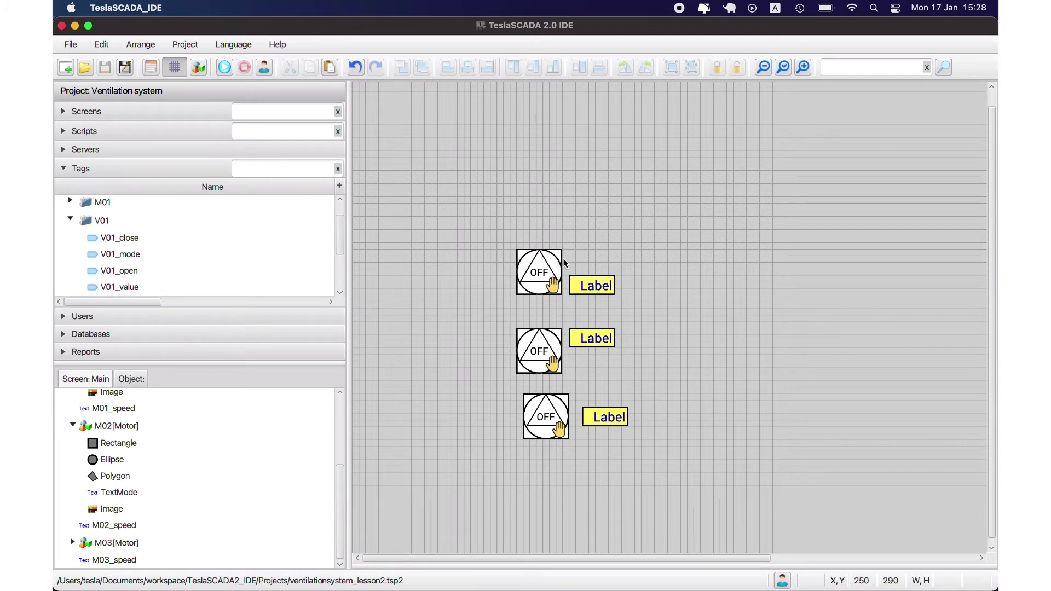
- Add a Valve ISA object from the Valves library and place it above the motors at X 310, Y 180
{"action": "right_click", "coordinate": [714, 255]}
{"action": "left_click", "coordinate": [717, 259]}
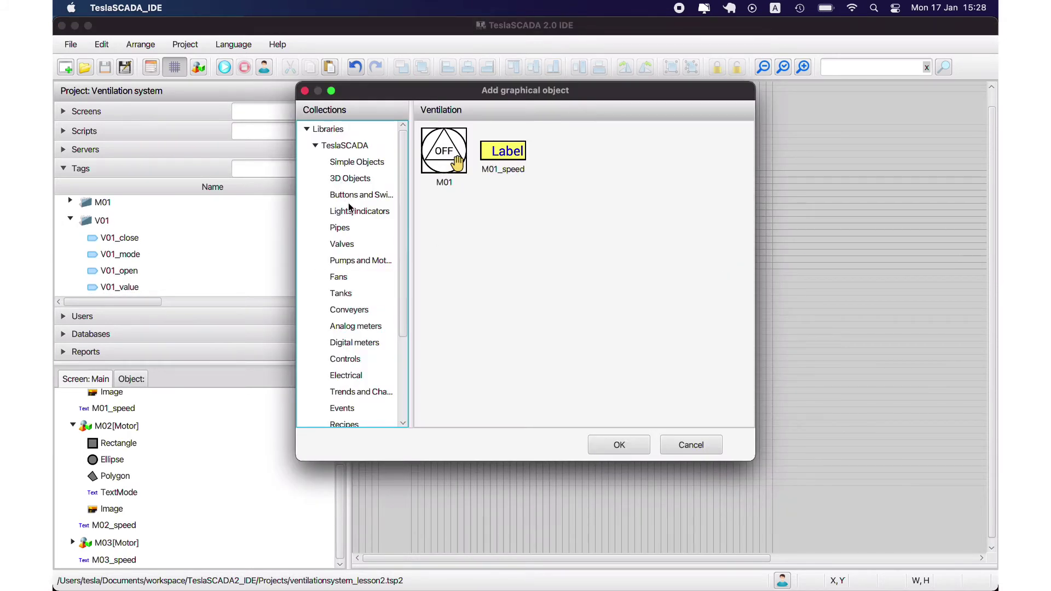
{"action": "left_click", "coordinate": [351, 163]}
{"action": "left_click", "coordinate": [346, 244]}
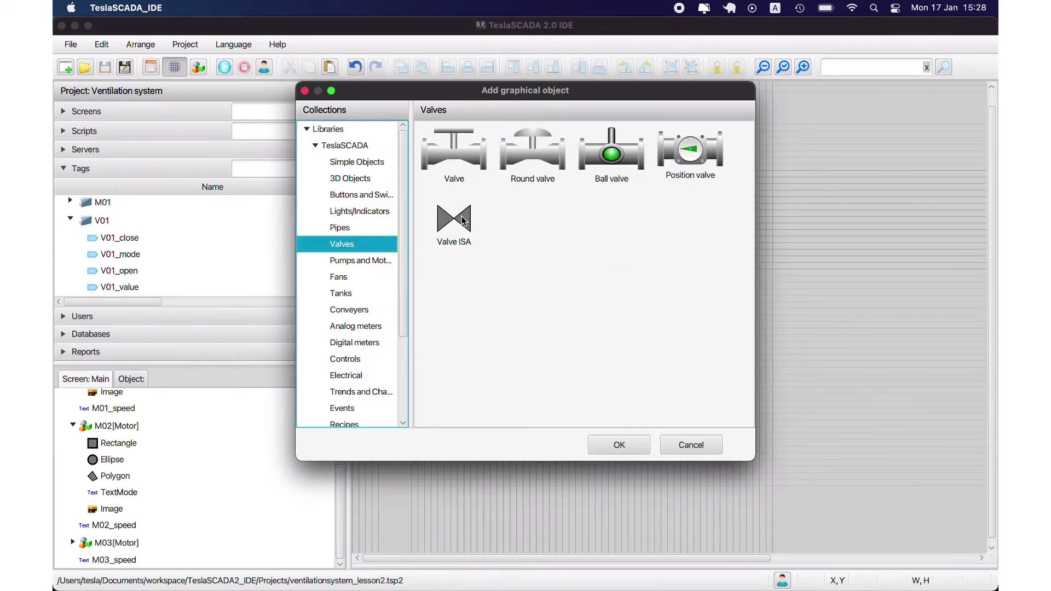
{"action": "double_click", "coordinate": [451, 217]}
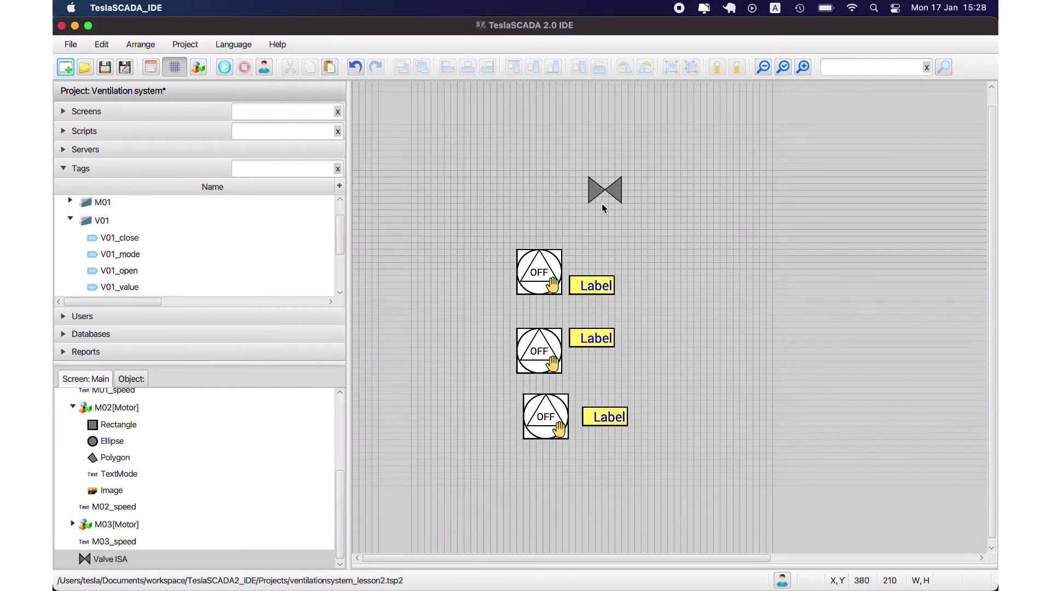
{"action": "left_click_drag", "start_coordinate": [602, 203], "coordinate": [563, 205]}
- Add an image object, resize it to 30 x 30 and place it off-grid on the valve's lower right at X 333, Y 193
{"action": "double_click", "coordinate": [471, 186]}
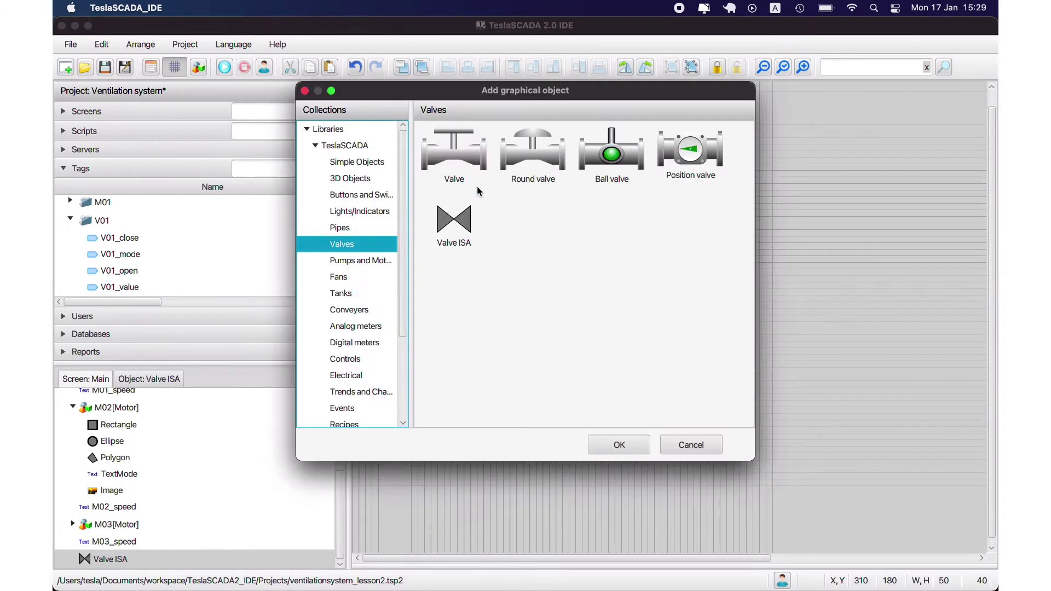
{"action": "left_click", "coordinate": [355, 163]}
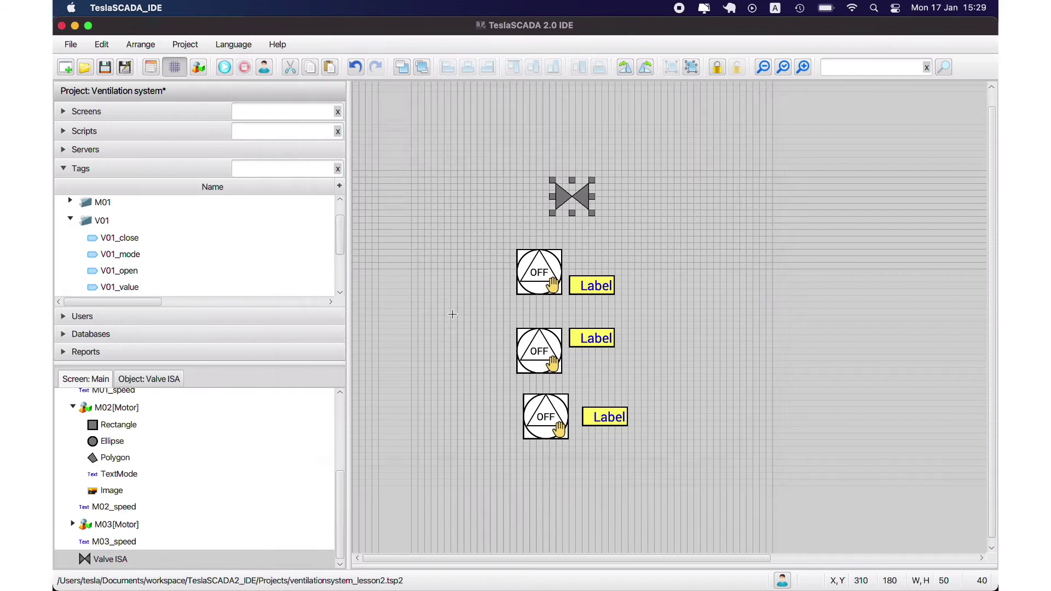
{"action": "double_click", "coordinate": [454, 324]}
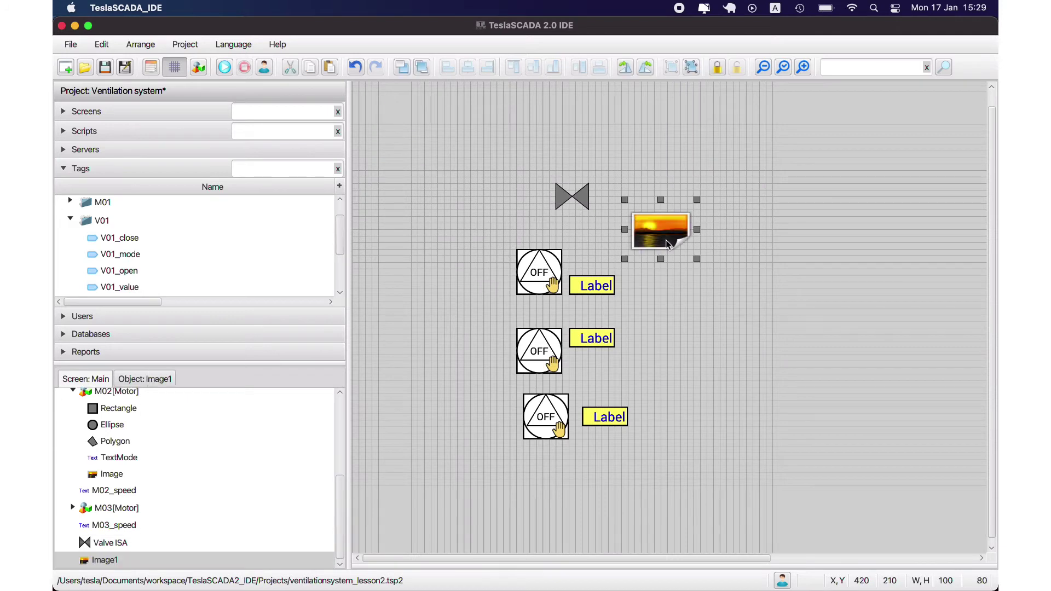
{"action": "left_click_drag", "start_coordinate": [694, 259], "coordinate": [567, 200]}
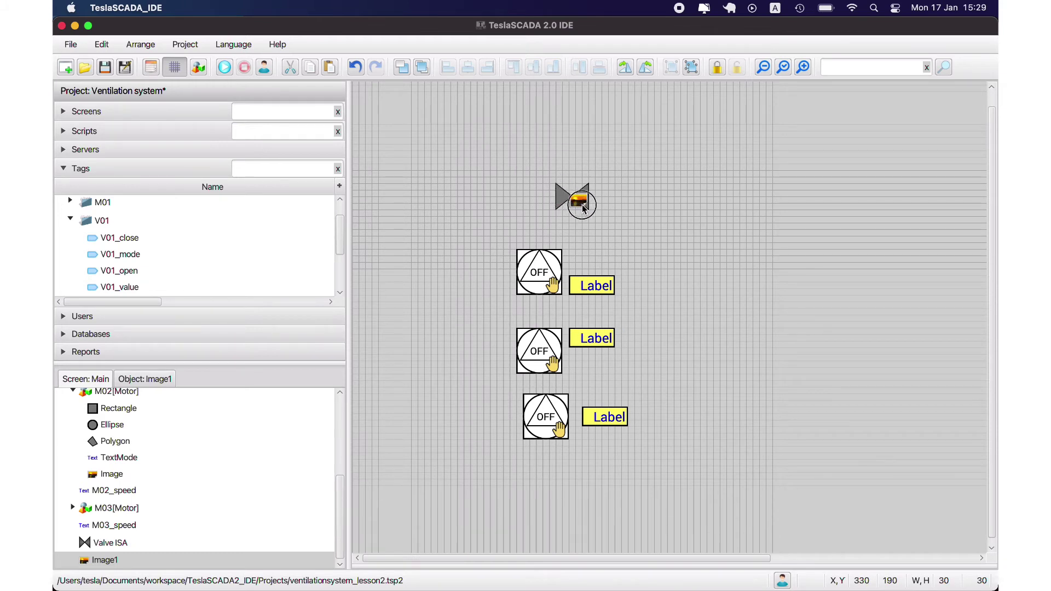
{"action": "left_click", "coordinate": [174, 67]}
{"action": "left_click_drag", "start_coordinate": [578, 200], "coordinate": [580, 203]}
{"action": "left_click", "coordinate": [175, 67]}
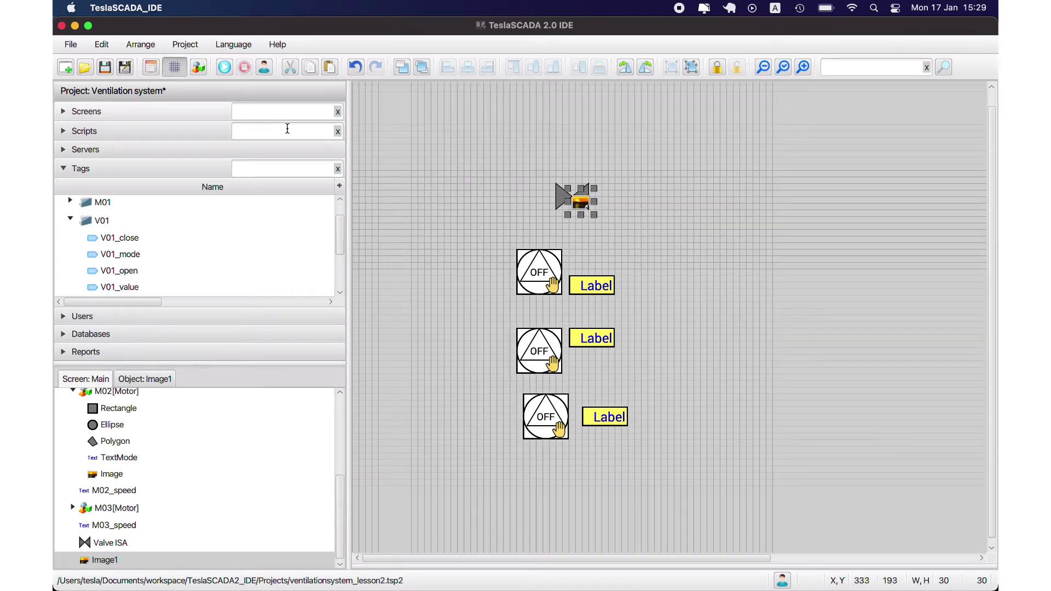
- Set the picture of the image object on the valve to hand
{"action": "double_click", "coordinate": [576, 203]}
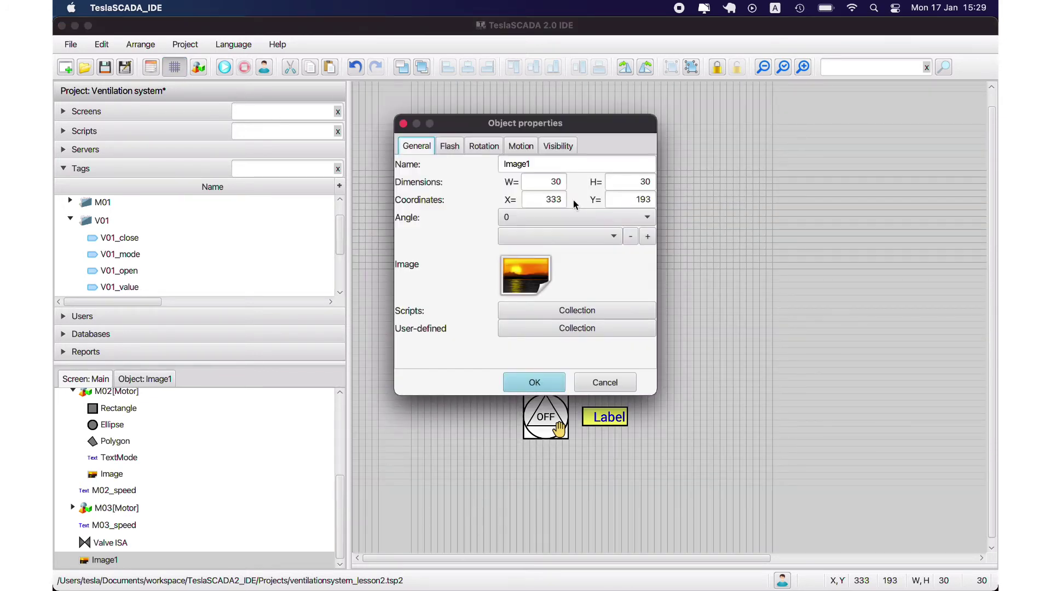
{"action": "left_click", "coordinate": [600, 241]}
{"action": "left_click", "coordinate": [547, 267]}
{"action": "left_click", "coordinate": [534, 382]}
{"action": "left_click", "coordinate": [666, 196]}
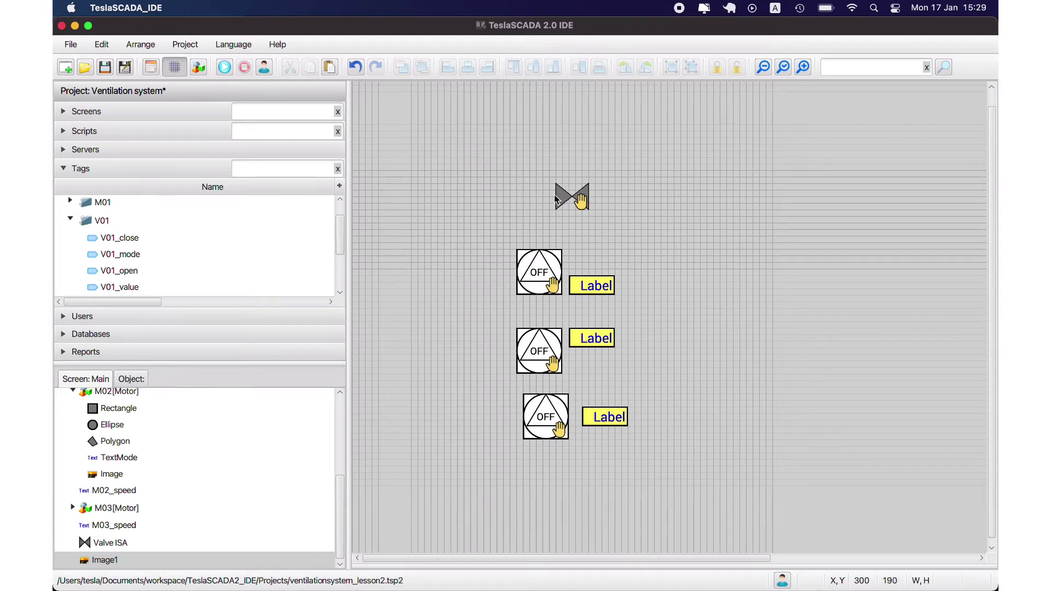
- Rename the Valve ISA object as V01
{"action": "left_click", "coordinate": [558, 199]}
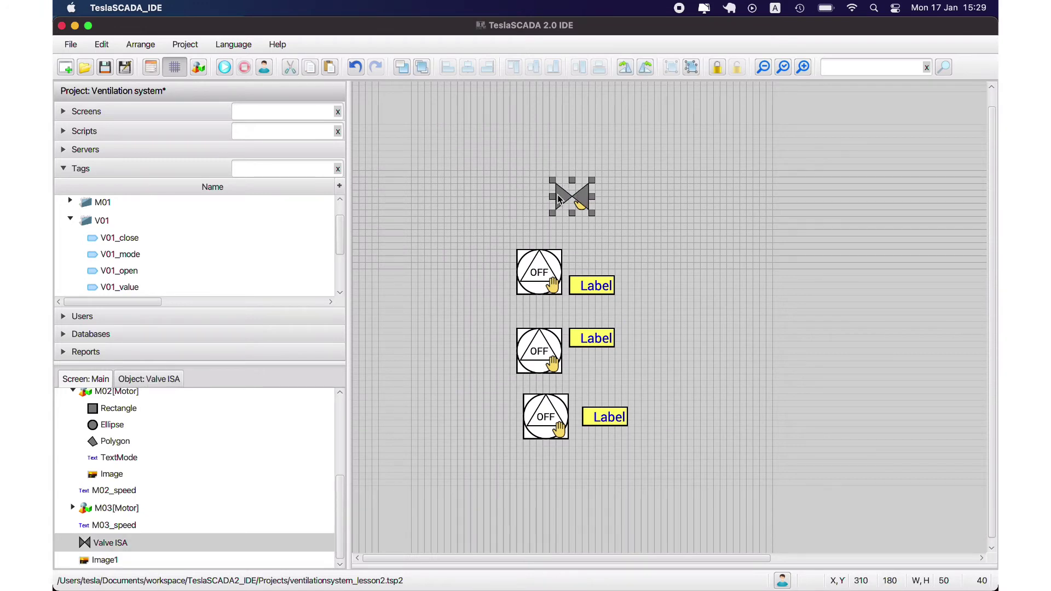
{"action": "double_click", "coordinate": [558, 199]}
{"action": "left_click_drag", "start_coordinate": [570, 146], "coordinate": [472, 142]}
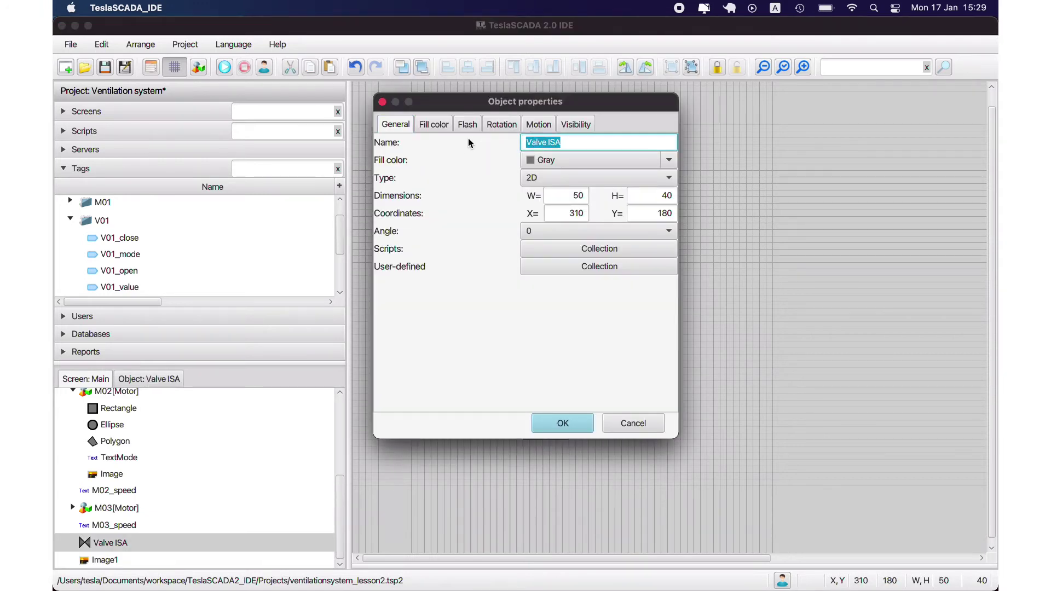
{"action": "type", "text": "V01"}
{"action": "left_click", "coordinate": [562, 423]}
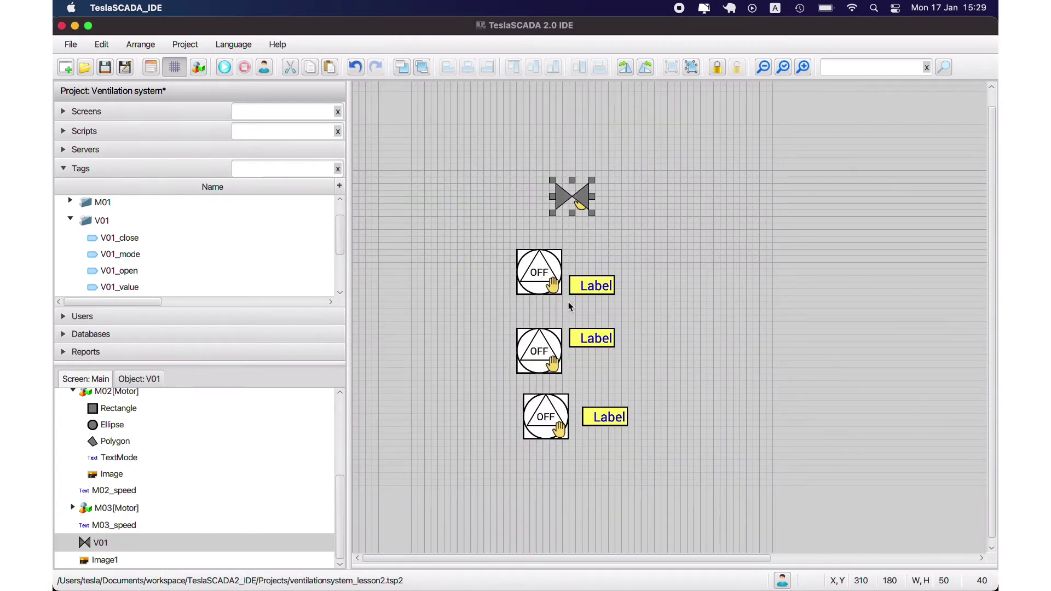
- Rename the image on the valve as handimage
{"action": "double_click", "coordinate": [104, 560]}
{"action": "left_click_drag", "start_coordinate": [538, 165], "coordinate": [429, 146]}
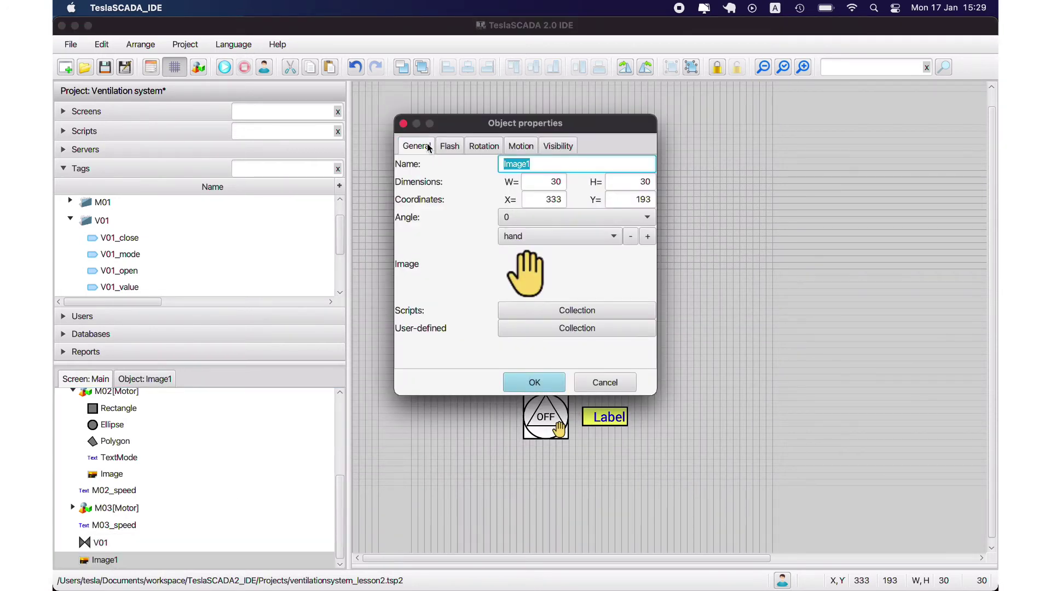
{"action": "type", "text": "handimage"}
{"action": "left_click", "coordinate": [545, 386]}
{"action": "left_click", "coordinate": [648, 193]}
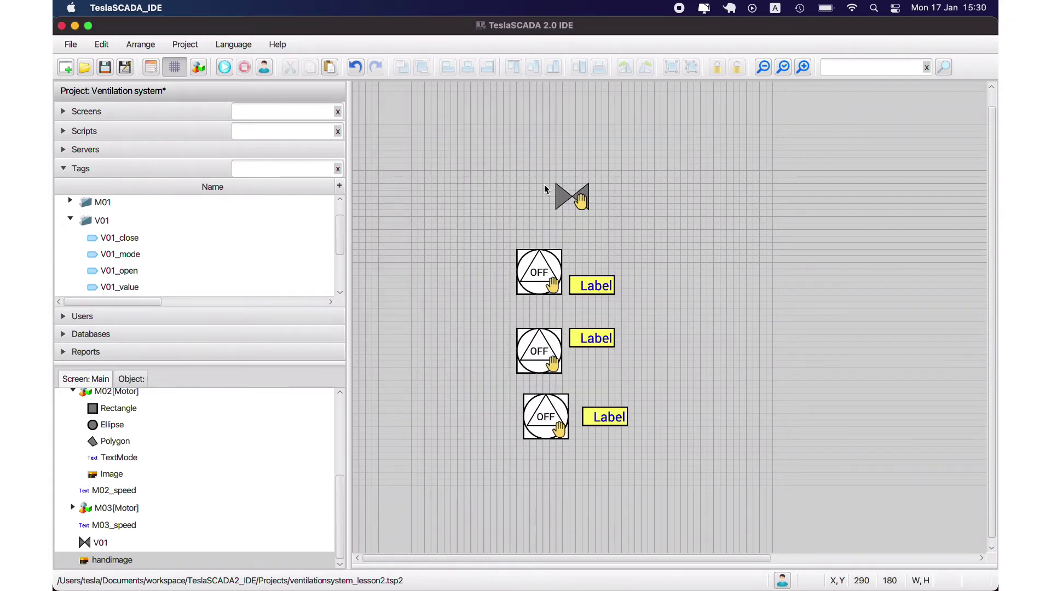
- Group the V01 valve with handimage, and set the group's template to Valve and its name to V01
{"action": "left_click_drag", "start_coordinate": [540, 176], "coordinate": [605, 219]}
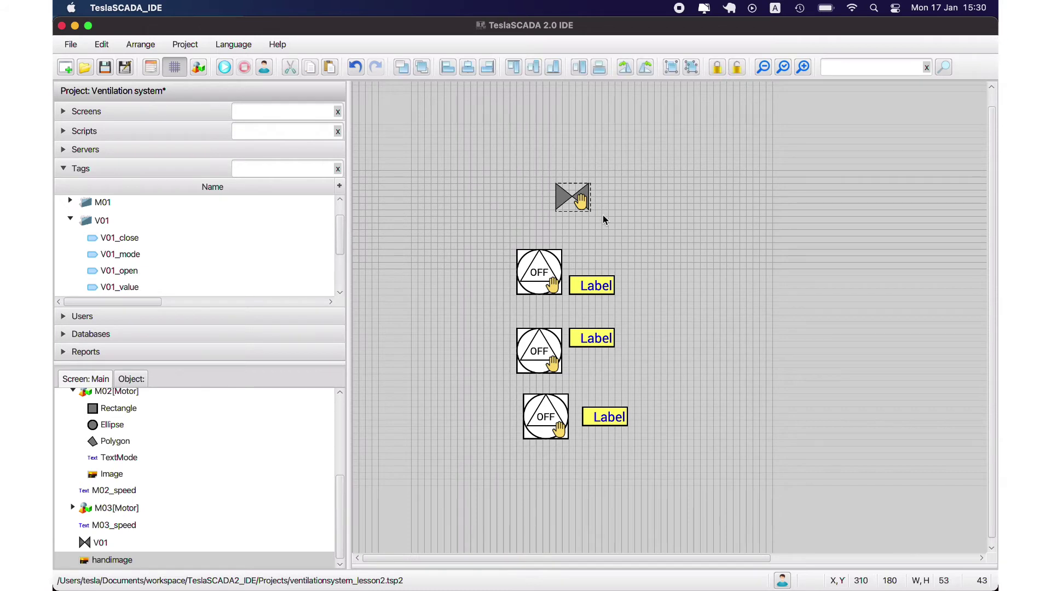
{"action": "left_click", "coordinate": [671, 67]}
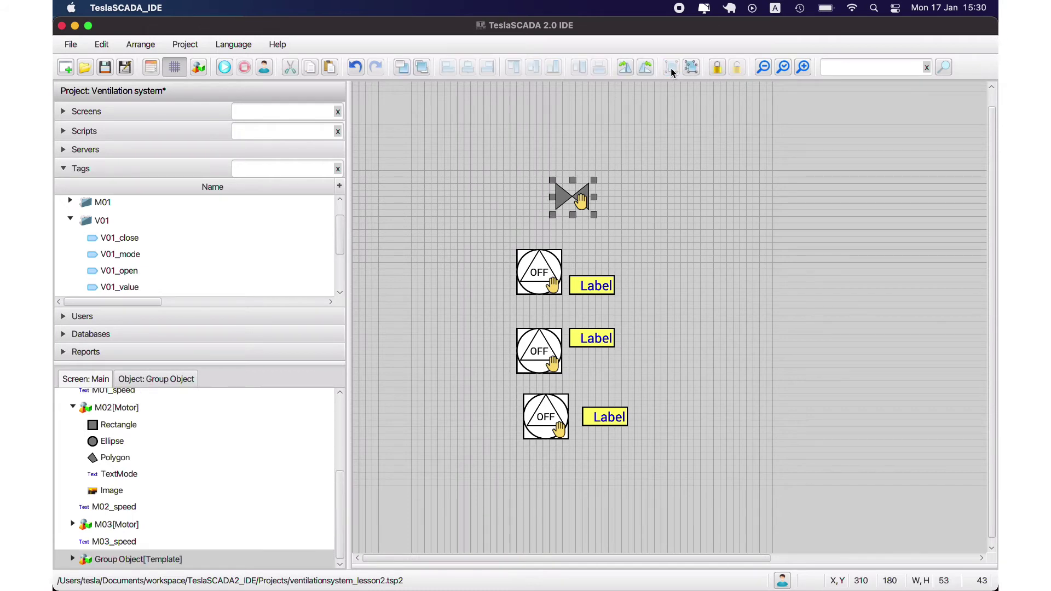
{"action": "double_click", "coordinate": [117, 556]}
{"action": "double_click", "coordinate": [536, 169]}
{"action": "type", "text": "Valve"}
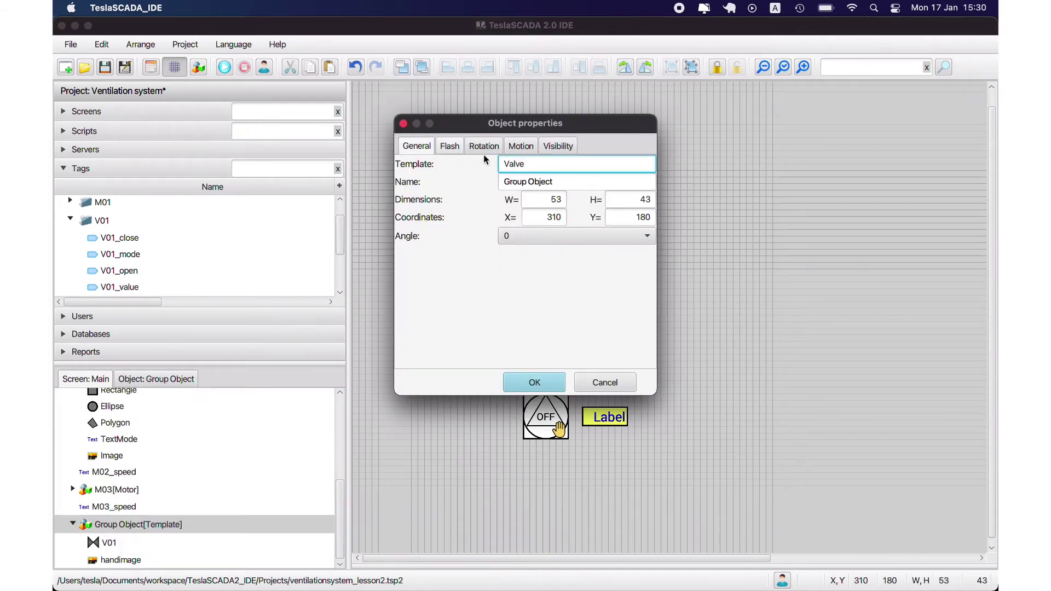
{"action": "key", "text": "Tab"}
{"action": "type", "text": "V01"}
{"action": "left_click", "coordinate": [525, 383]}
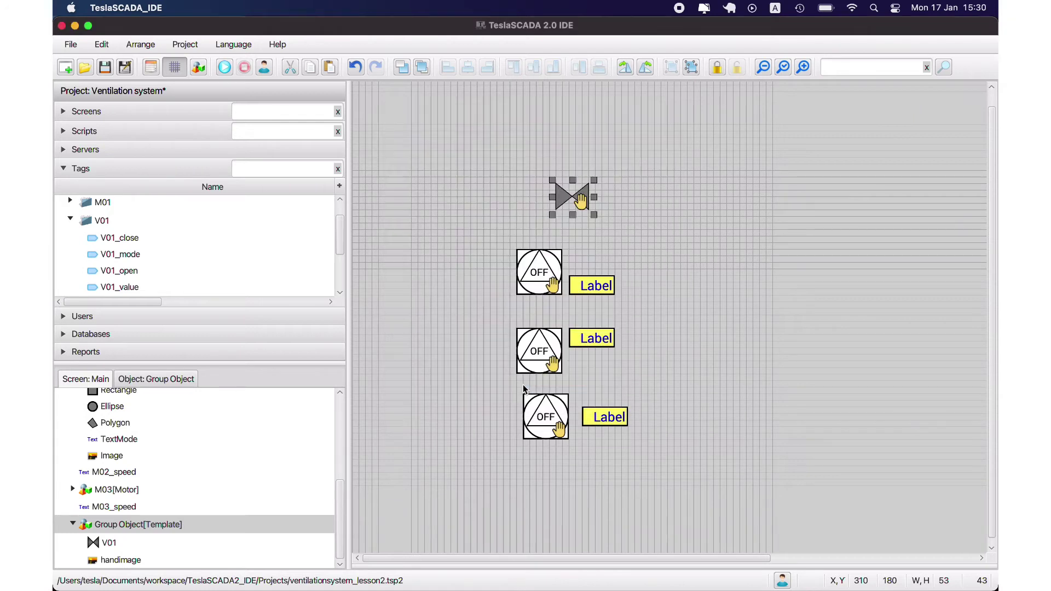
{"action": "left_click", "coordinate": [73, 559]}
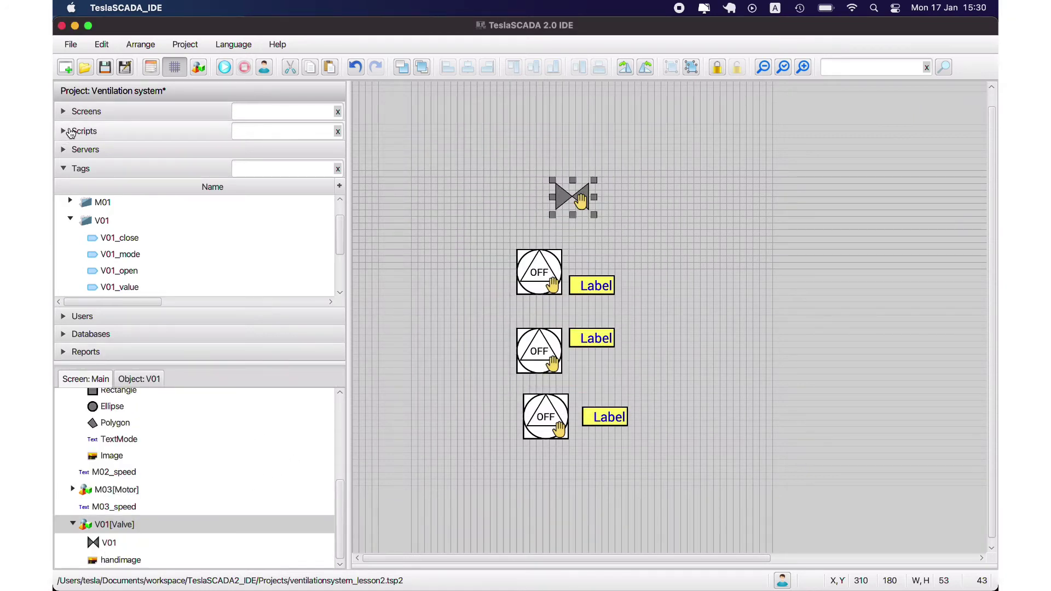
{"action": "left_click", "coordinate": [563, 196]}
{"action": "double_click", "coordinate": [119, 543]}
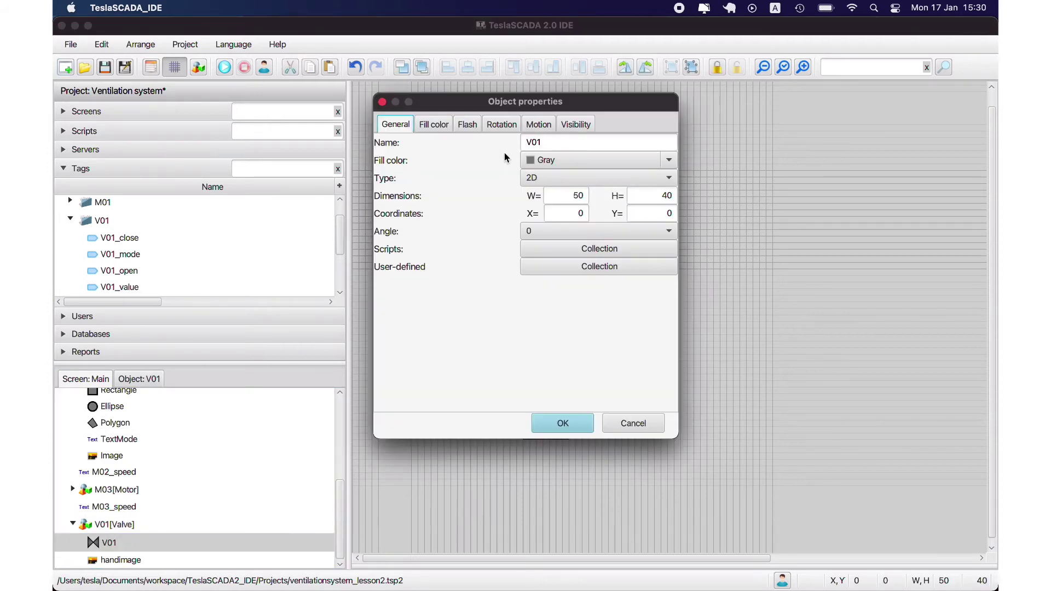
{"action": "left_click", "coordinate": [639, 424]}
- Create a new script of type Object with OnDataChange execution
{"action": "left_click", "coordinate": [63, 131]}
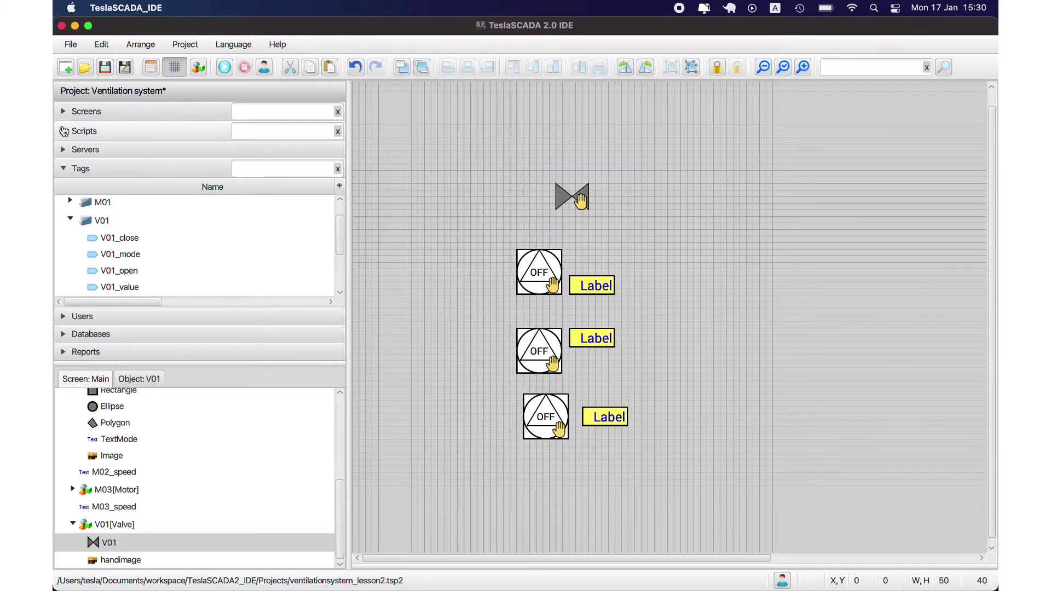
{"action": "right_click", "coordinate": [105, 182]}
{"action": "left_click", "coordinate": [141, 195]}
{"action": "left_click", "coordinate": [592, 245]}
{"action": "left_click", "coordinate": [515, 307]}
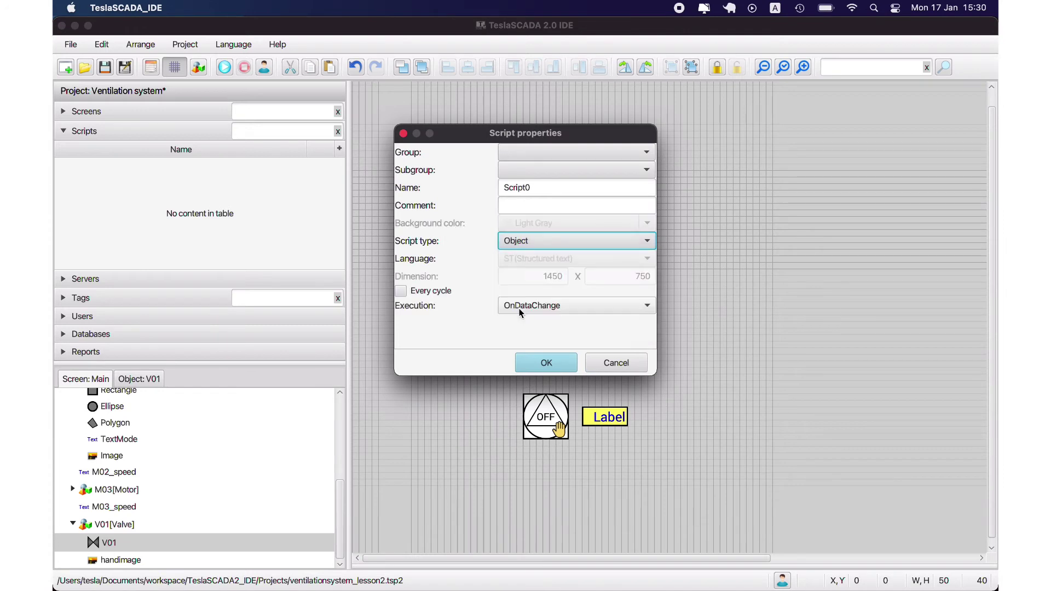
{"action": "left_click", "coordinate": [539, 363]}
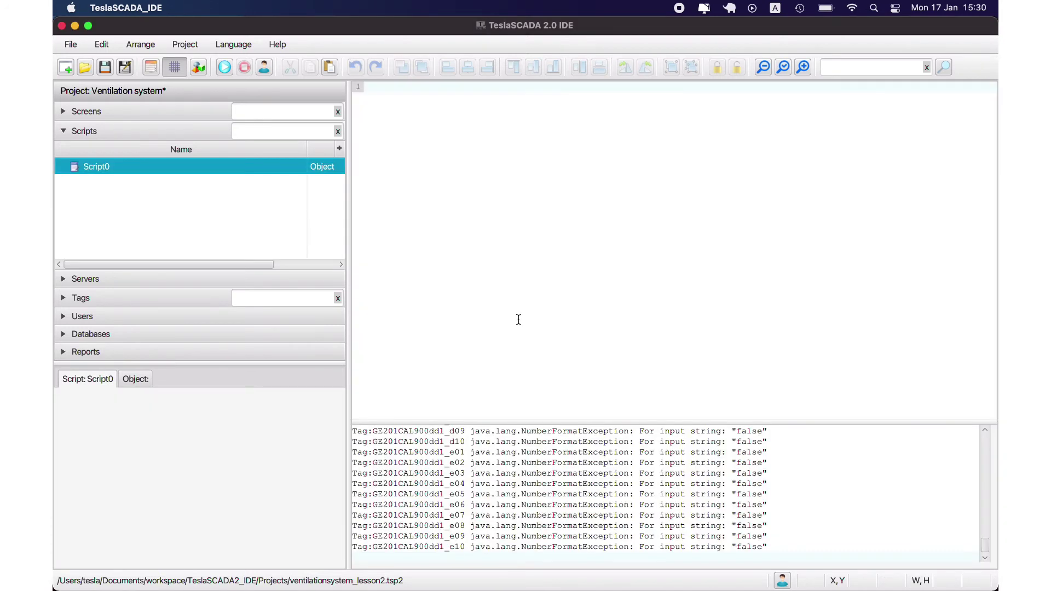
- Write int mode = gettagvalue(Objects.this.name+"_mode",0); as the first line of Script0, and save and compile the script
{"action": "left_click", "coordinate": [375, 89]}
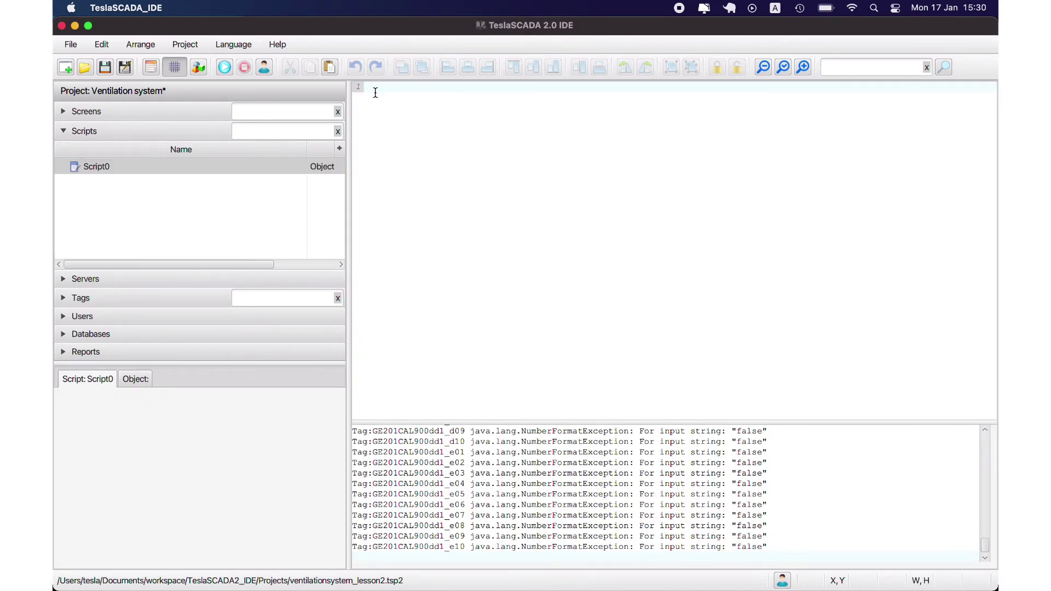
{"action": "left_click", "coordinate": [223, 67]}
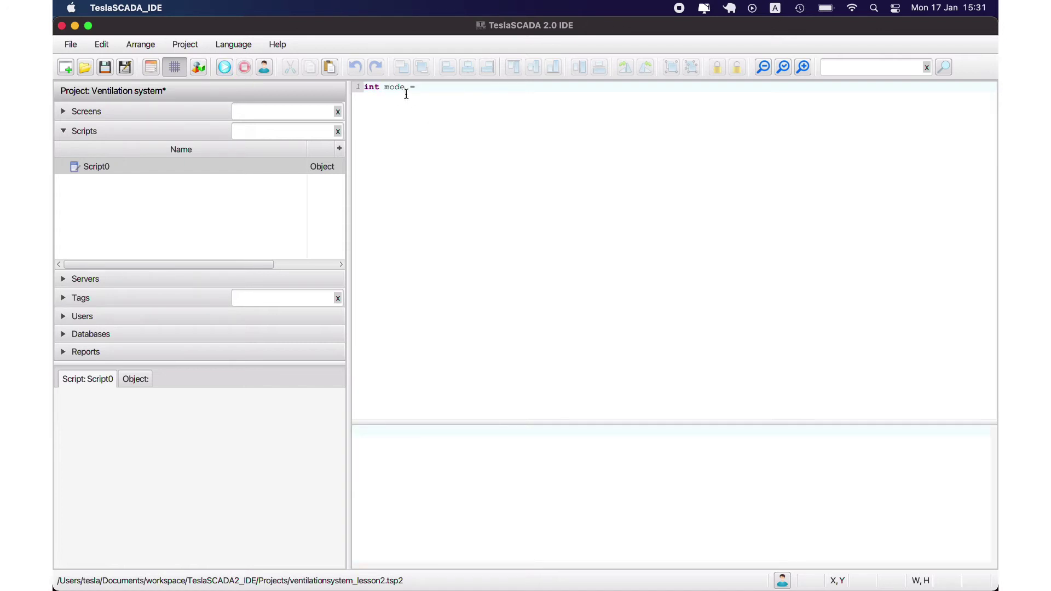
{"action": "type", "text": "value(Objects.th"}
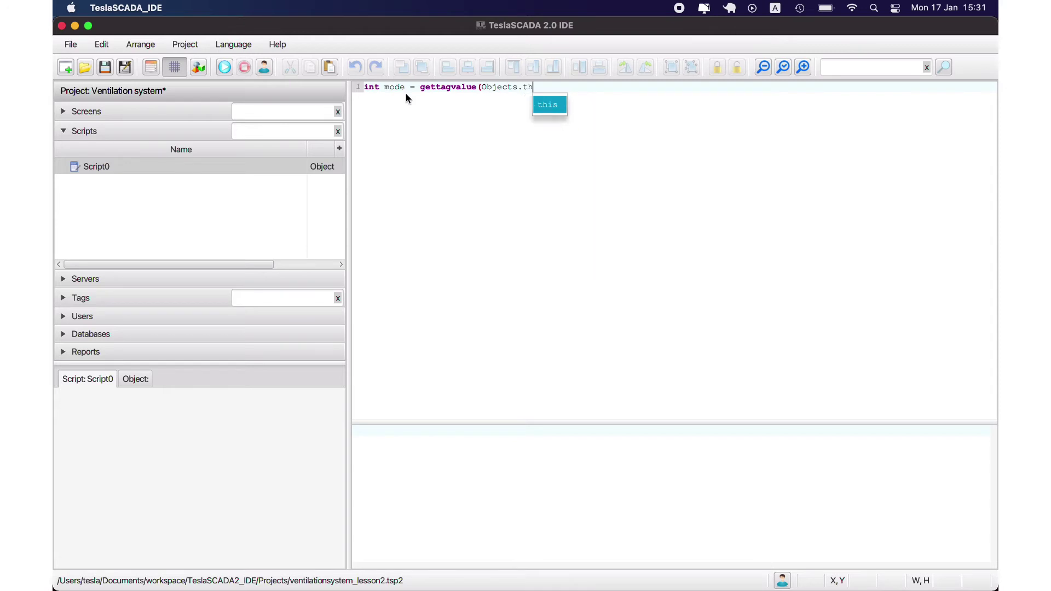
{"action": "type", "text": "is.name"}
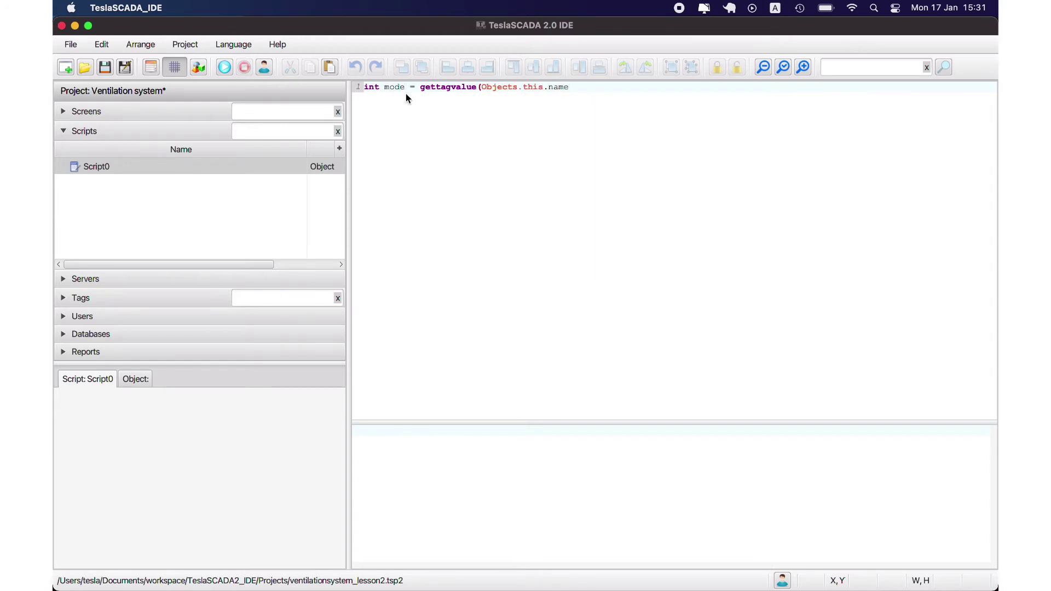
{"action": "type", "text": "+\"_mode\",0);"}
{"action": "left_click", "coordinate": [105, 66]}
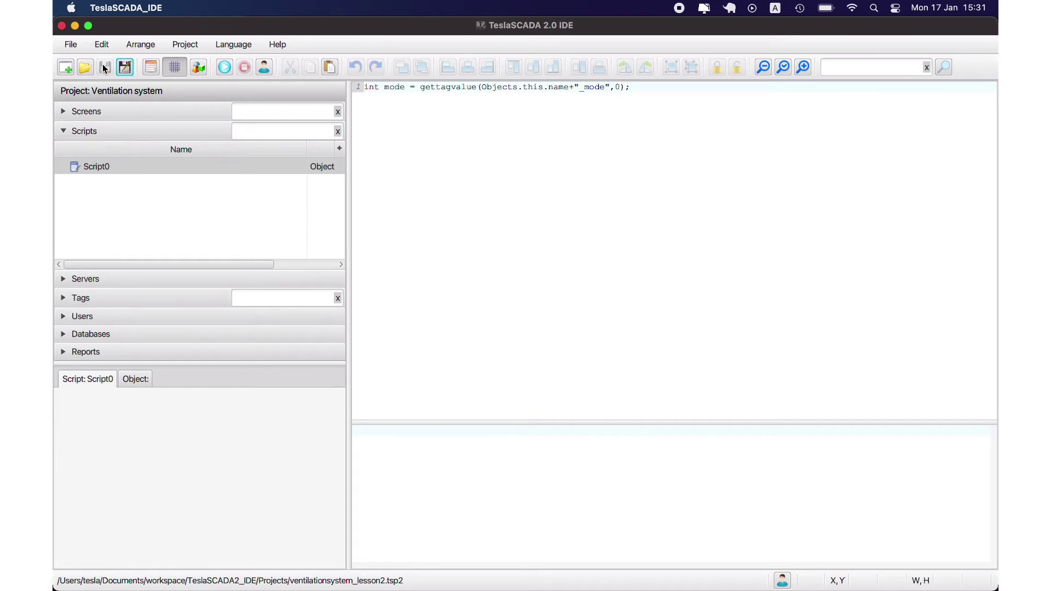
{"action": "left_click", "coordinate": [225, 72]}
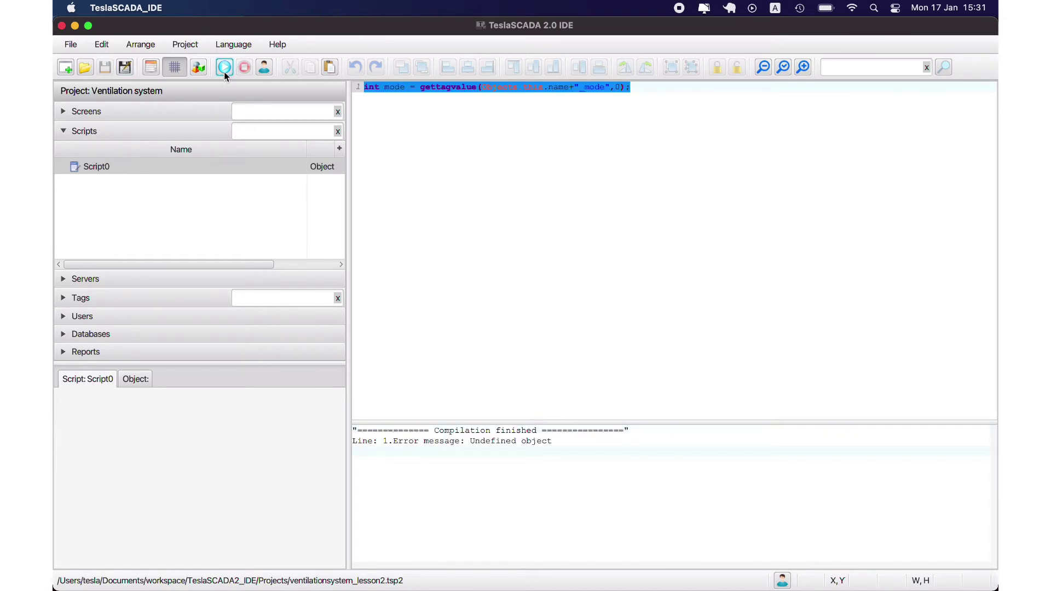
{"action": "left_click", "coordinate": [563, 113]}
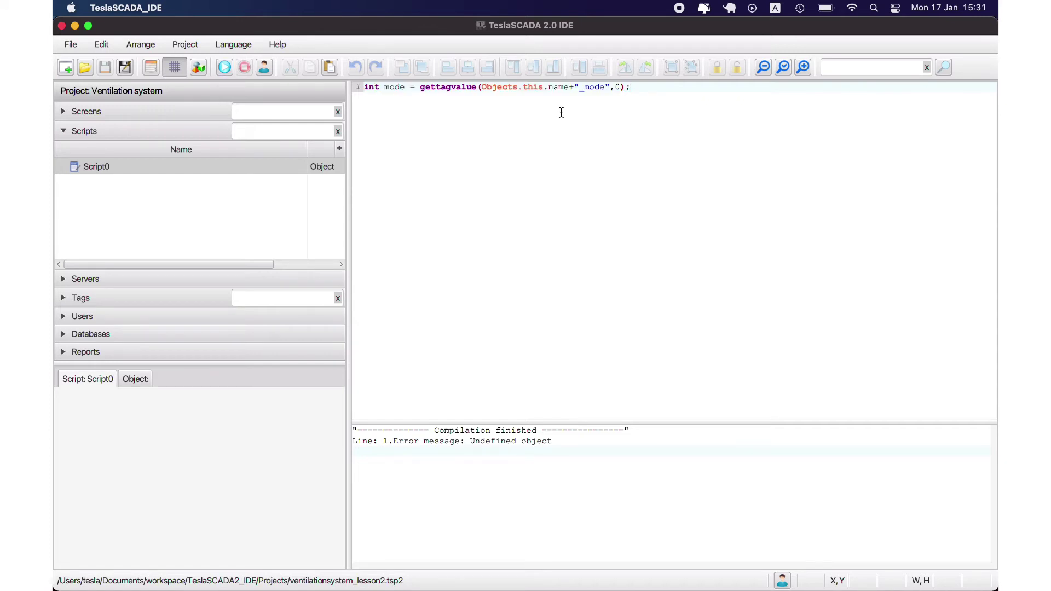
{"action": "key", "text": "Return"}
- Rename Script0 as valvemodescript in its script properties
{"action": "right_click", "coordinate": [87, 170]}
{"action": "left_click", "coordinate": [131, 246]}
{"action": "left_click", "coordinate": [464, 188]}
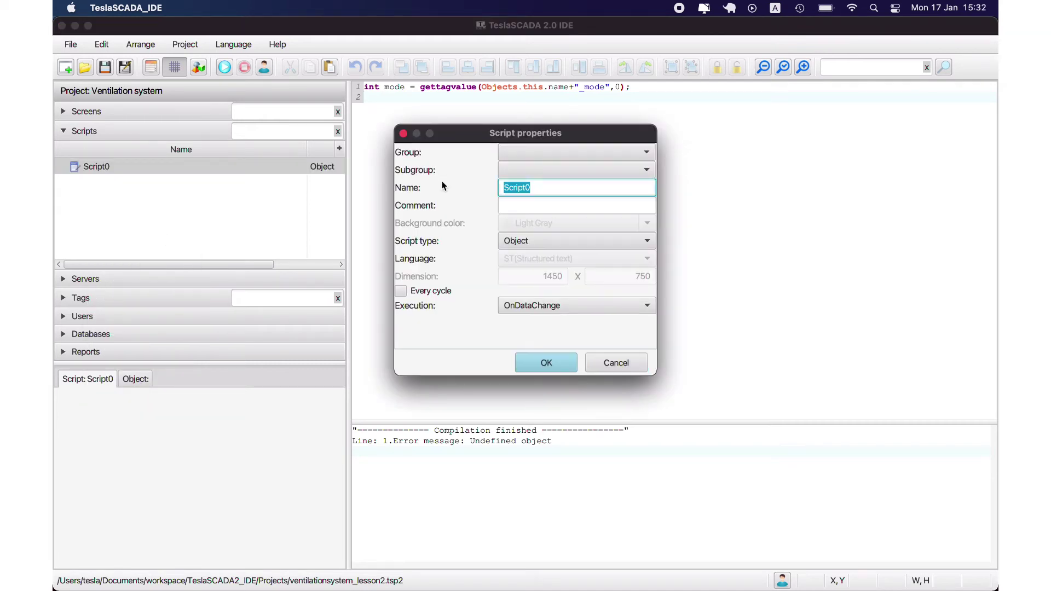
{"action": "type", "text": "valvemodescript"}
{"action": "left_click", "coordinate": [530, 363]}
- Add valvemodescript to the script collection of the V01 valve inside the Valve group on the Main screen, and save the project
{"action": "left_click", "coordinate": [87, 111]}
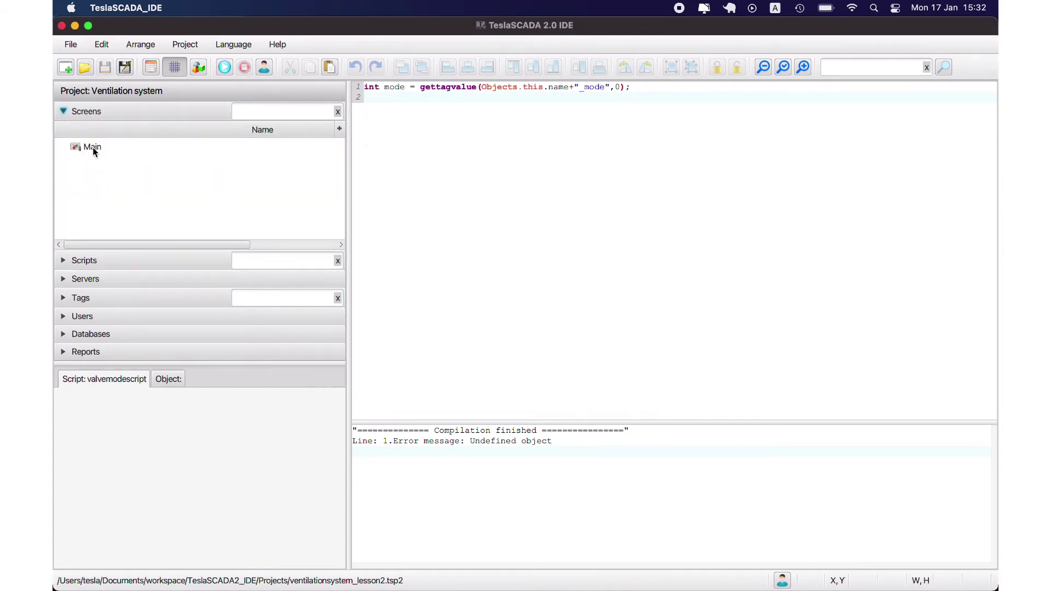
{"action": "double_click", "coordinate": [93, 147]}
{"action": "scroll", "coordinate": [220, 498], "scroll_direction": "down", "scroll_amount": 5}
{"action": "scroll", "coordinate": [219, 497], "scroll_direction": "up", "scroll_amount": 5}
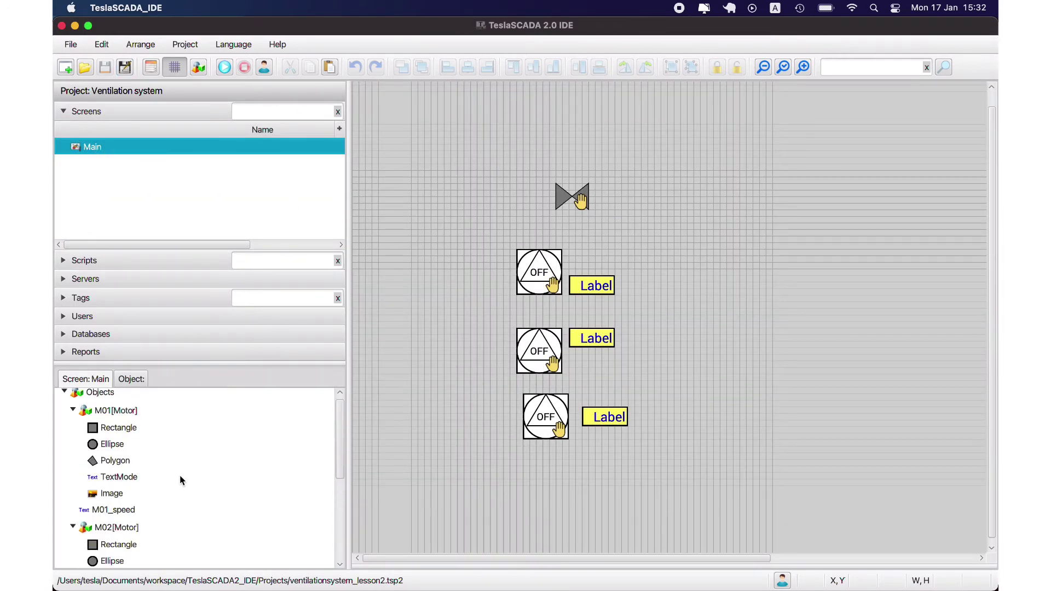
{"action": "scroll", "coordinate": [180, 480], "scroll_direction": "down", "scroll_amount": 5}
{"action": "double_click", "coordinate": [105, 543]}
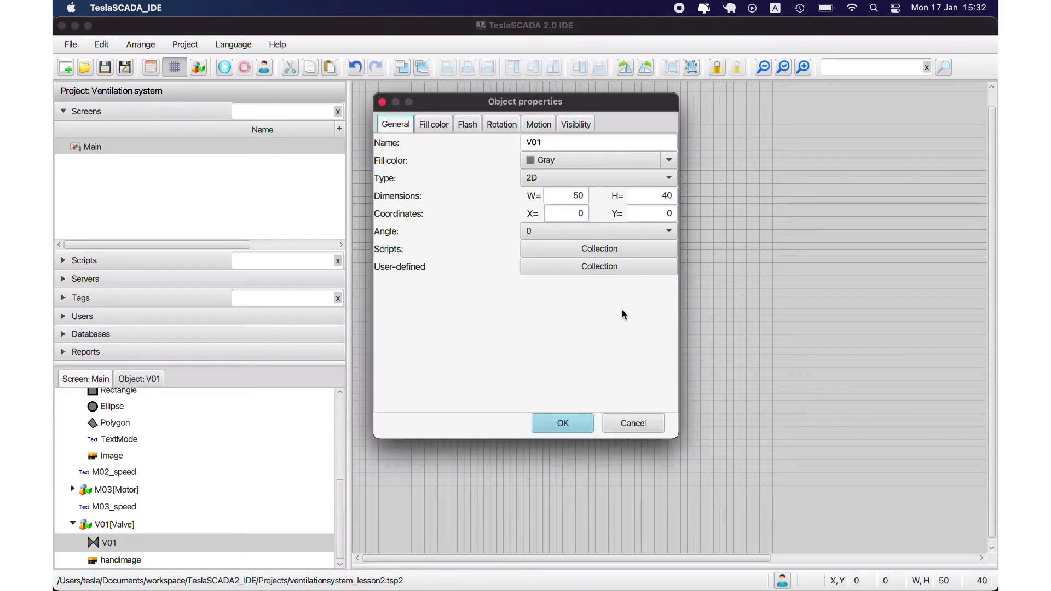
{"action": "left_click", "coordinate": [573, 253]}
{"action": "left_click", "coordinate": [608, 171]}
{"action": "left_click", "coordinate": [607, 187]}
{"action": "left_click", "coordinate": [592, 199]}
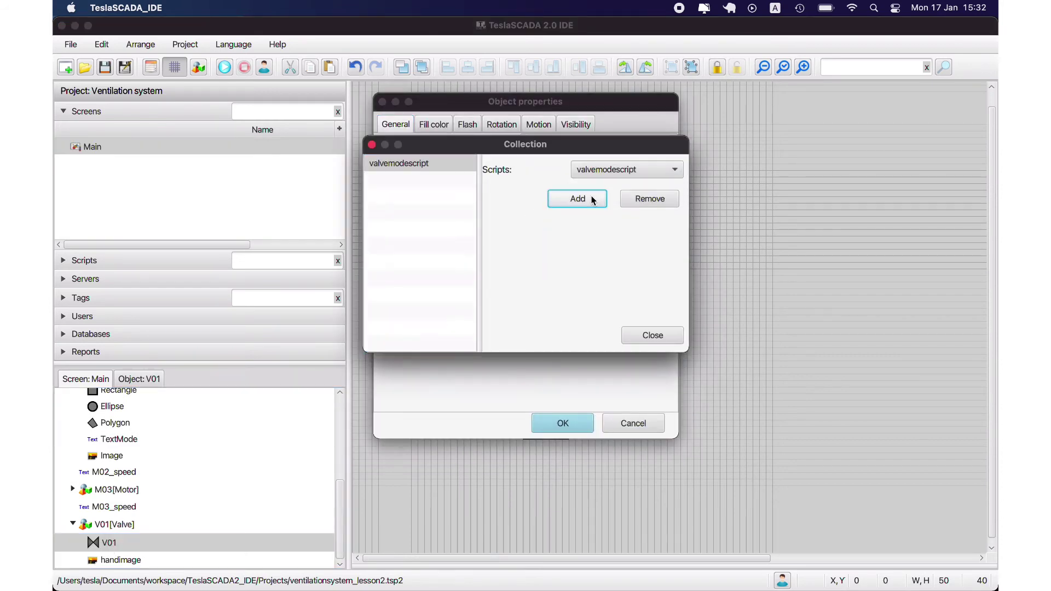
{"action": "left_click", "coordinate": [651, 335]}
{"action": "left_click", "coordinate": [563, 423]}
{"action": "left_click", "coordinate": [105, 70]}
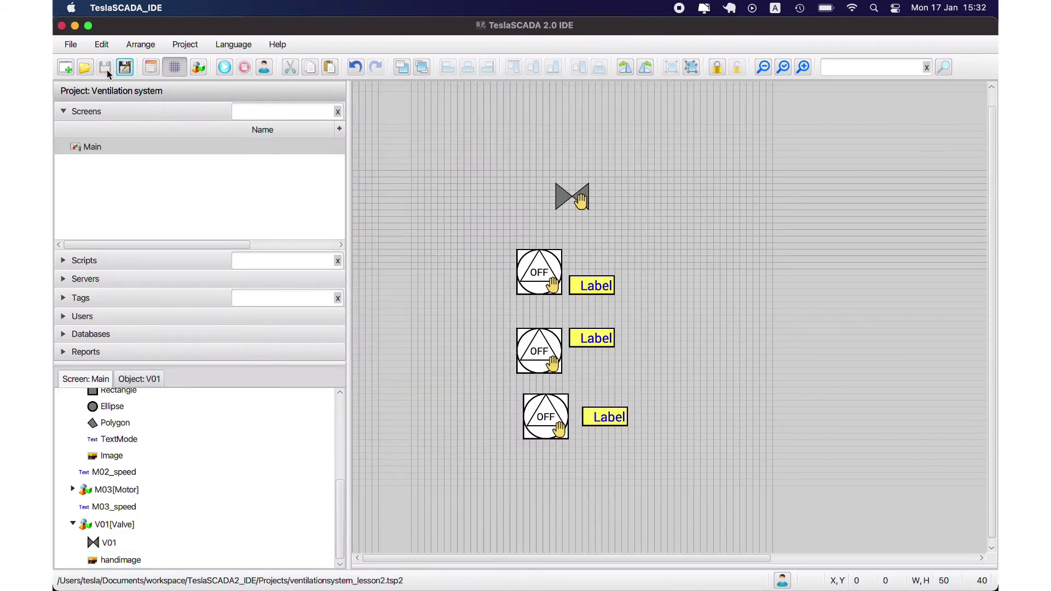
- Reopen valvemodescript, add the line print(mode); below the mode declaration, and compile the script
{"action": "left_click", "coordinate": [82, 260]}
{"action": "double_click", "coordinate": [97, 166]}
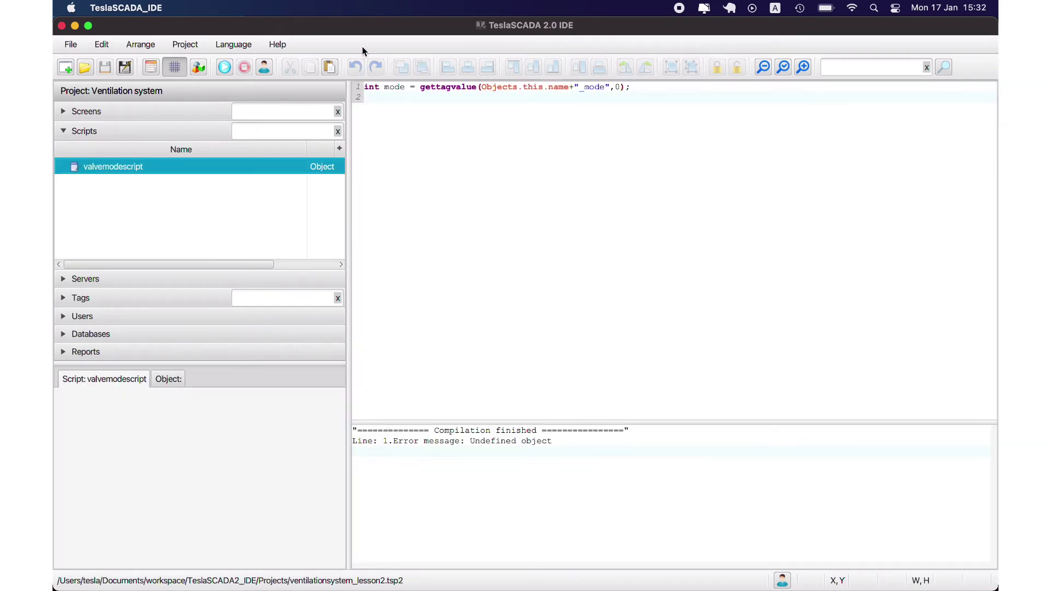
{"action": "left_click", "coordinate": [224, 68]}
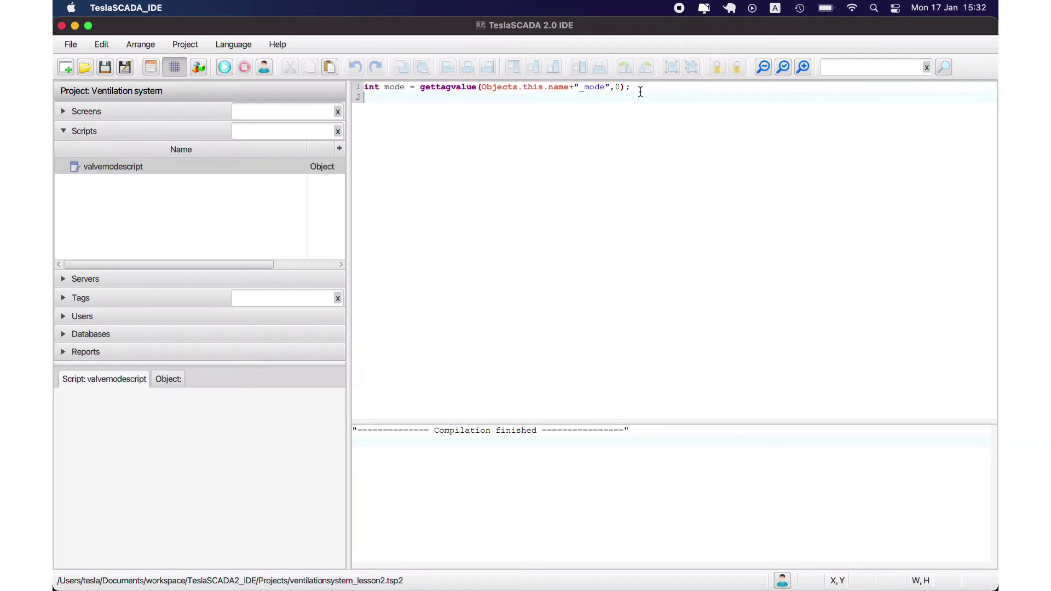
{"action": "key", "text": "Return"}
{"action": "key", "text": "Up"}
{"action": "type", "text": "print(mode);"}
{"action": "left_click", "coordinate": [224, 67]}
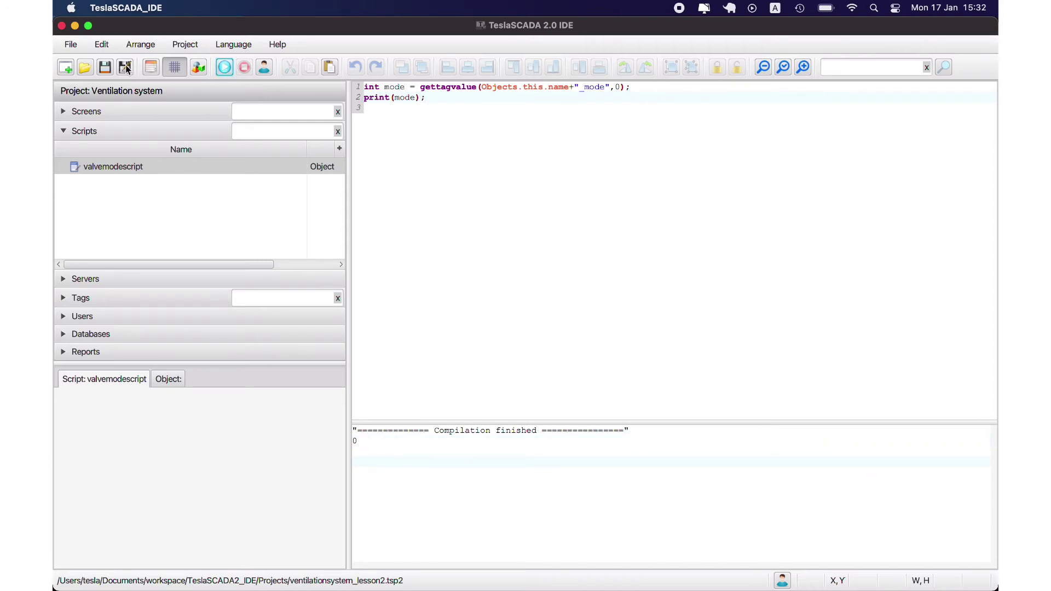
- Add an if (mode=0) block below the print line that sets Objects.this.fillcolor=Color.WHITE;
{"action": "left_click", "coordinate": [435, 98]}
{"action": "key", "text": "Return"}
{"action": "type", "text": "if (mode=0"}
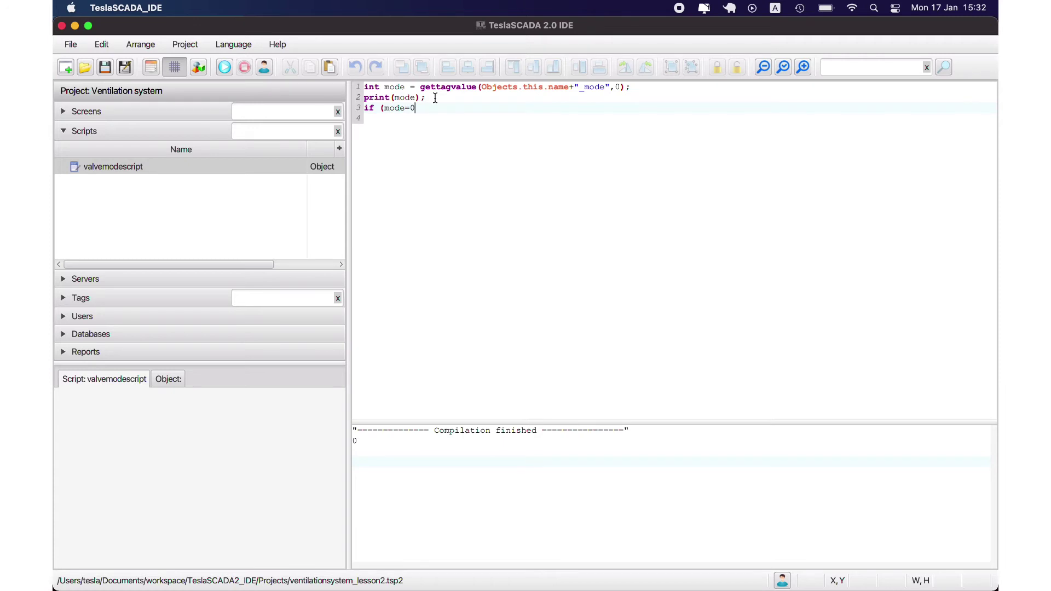
{"action": "type", "text": "){"}
{"action": "key", "text": "Return"}
{"action": "type", "text": "Object"}
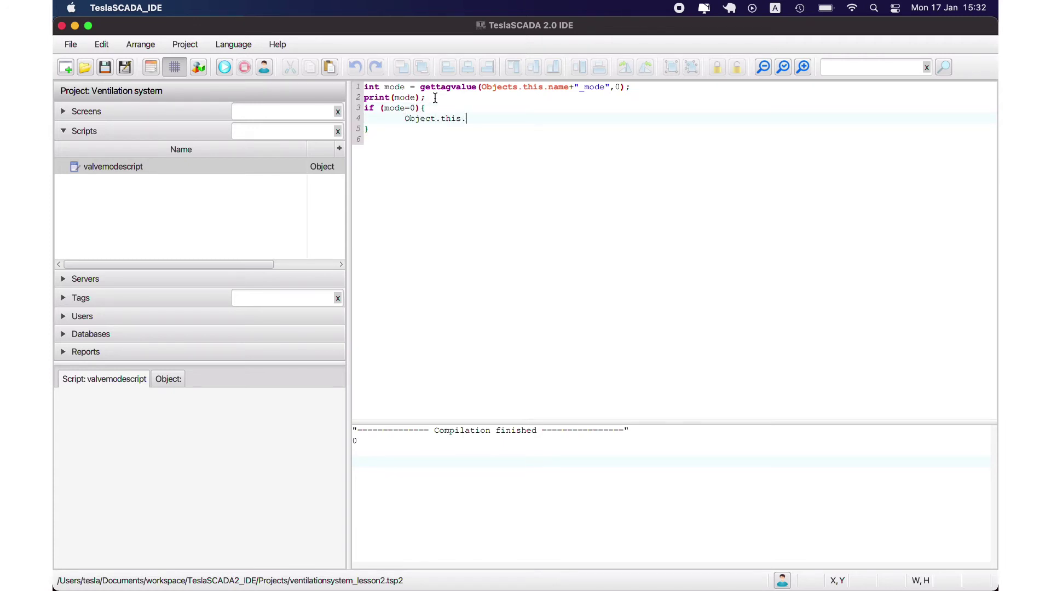
{"action": "type", "text": "s.this."}
{"action": "type", "text": "fillcolor=1"}
{"action": "type", "text": "Colors."}
{"action": "type", "text": "."}
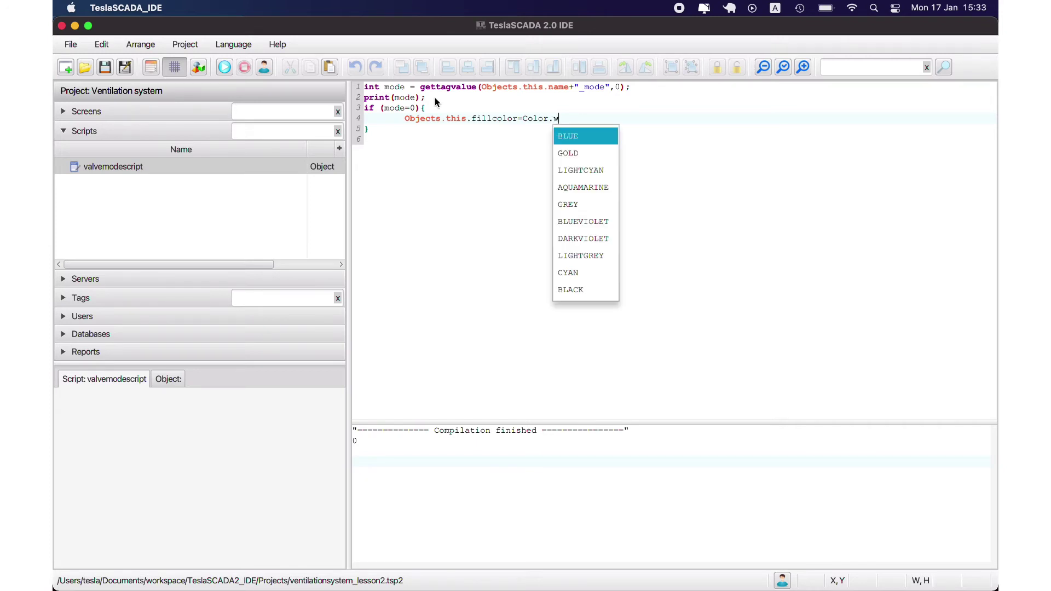
{"action": "type", "text": "W"}
{"action": "key", "text": "Down"}
{"action": "key", "text": "Return"}
{"action": "type", "text": ";"}
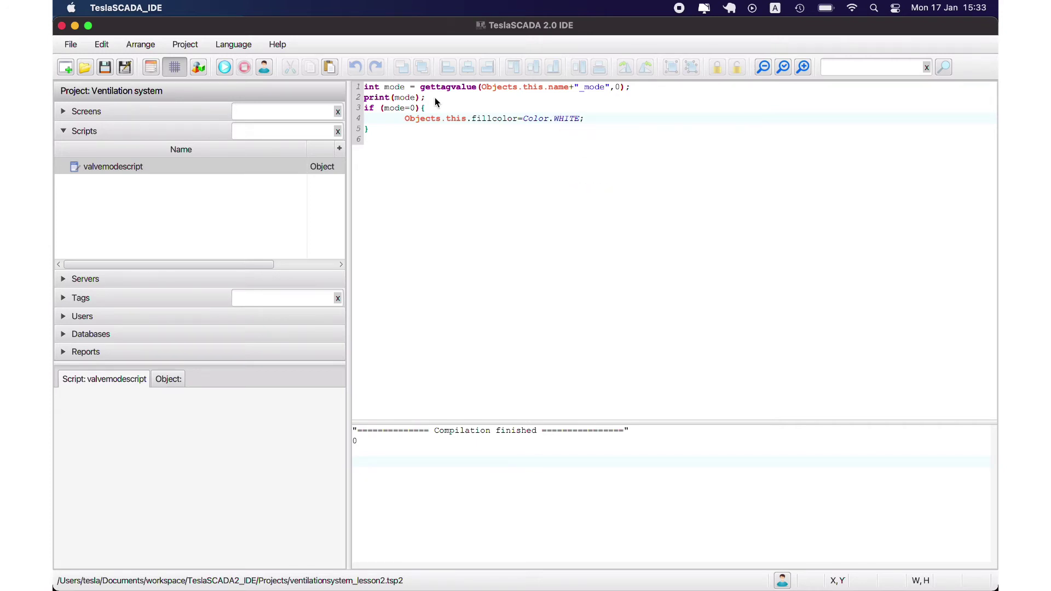
- Add an else if (mode=1) block that sets Objects.this.fillcolor=Color.YELLOW;
{"action": "key", "text": "Return"}
{"action": "type", "text": "else if (mode=1){"}
{"action": "key", "text": "Return"}
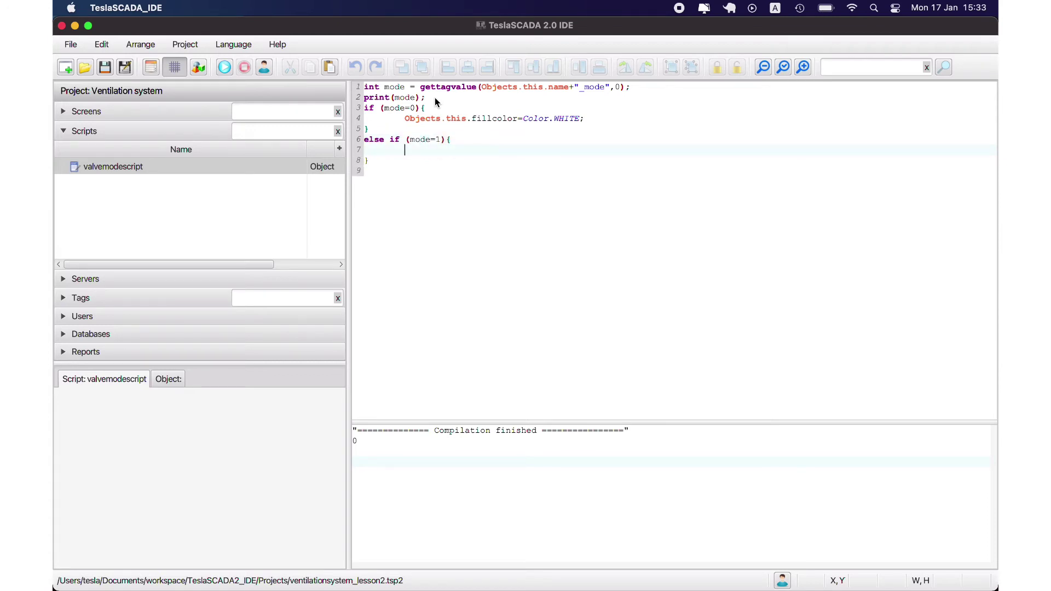
{"action": "type", "text": "Objects.this.fil"}
{"action": "key", "text": "Return"}
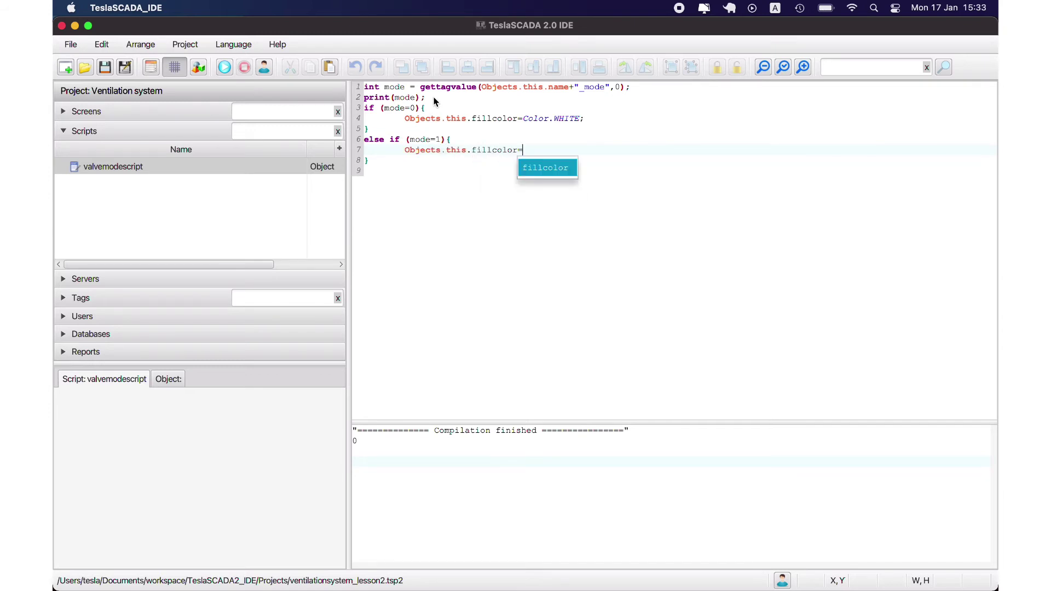
{"action": "type", "text": "=Color.Y"}
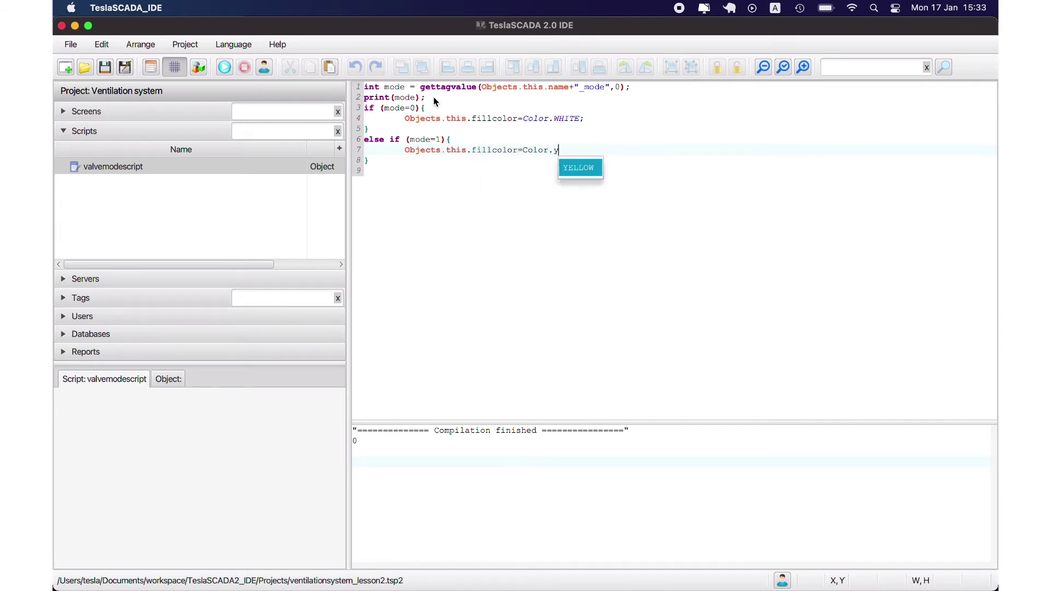
{"action": "key", "text": "Return"}
{"action": "type", "text": ";"}
{"action": "key", "text": "Return"}
- Add an else if (mode==2) block that sets Objects.this.fillcolor = Color.RED;
{"action": "type", "text": "else "}
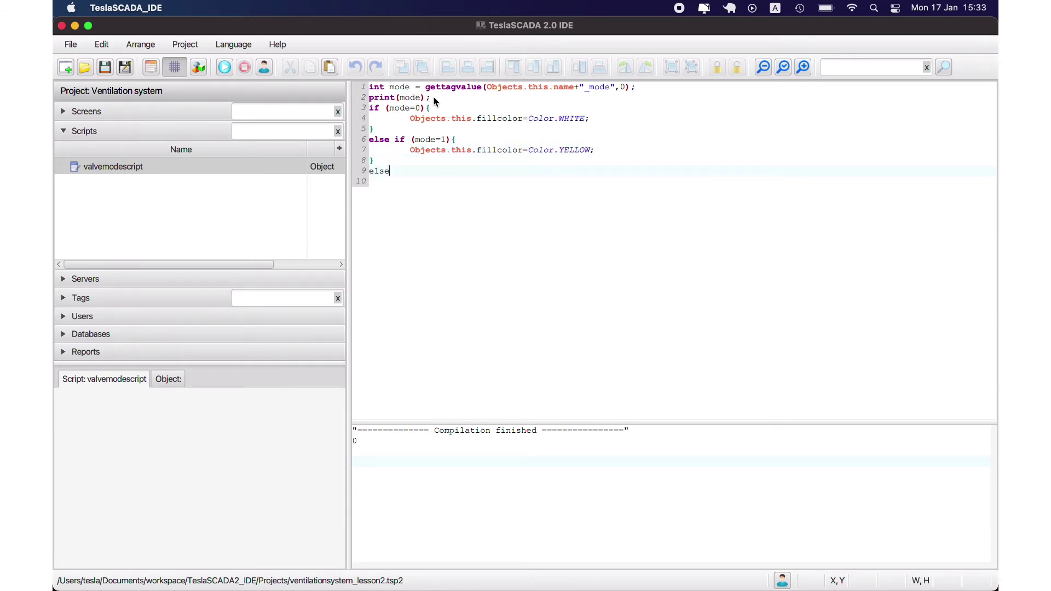
{"action": "type", "text": "if (mode==2){"}
{"action": "key", "text": "Return"}
{"action": "type", "text": "Objext"}
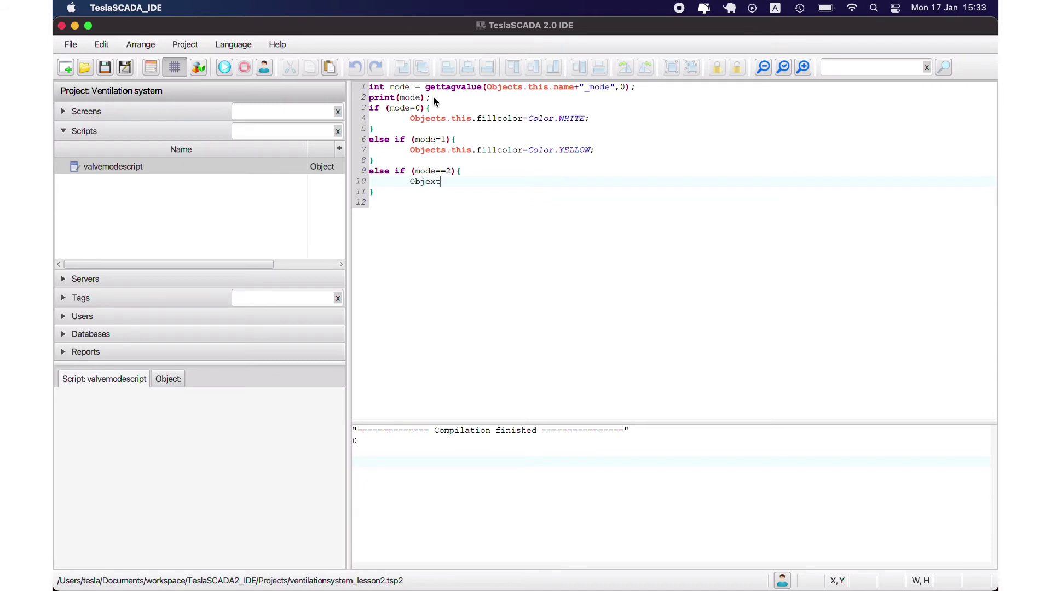
{"action": "type", "text": "."}
{"action": "key", "text": "Return"}
{"action": "type", "text": ".fi"}
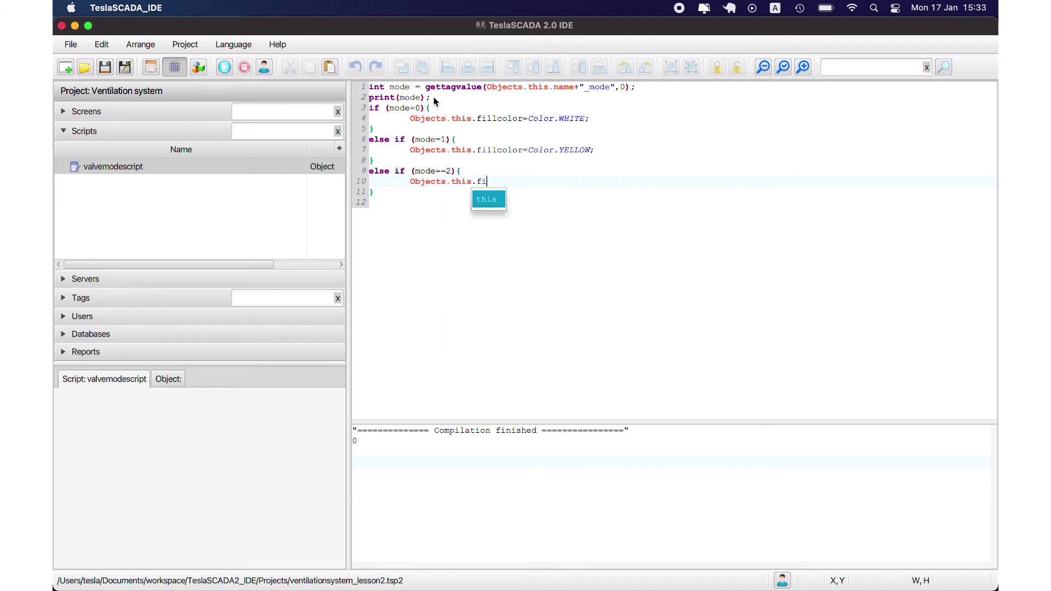
{"action": "key", "text": "Return"}
{"action": "type", "text": "= Color.RED;"}
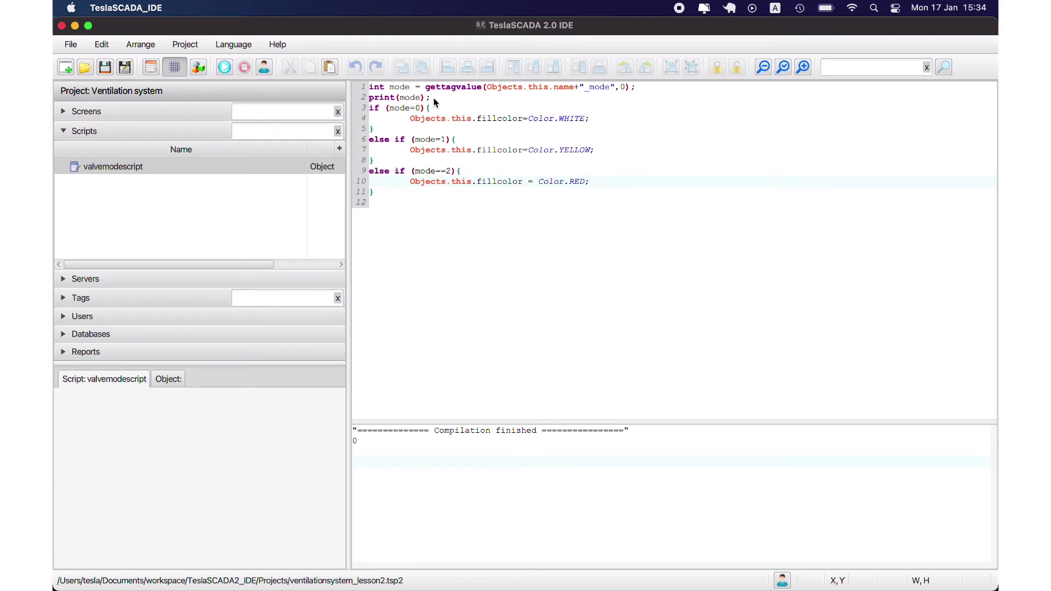
- Add a final else block that sets Objects.this.fillcolor = Color.WHITE;, and save and compile the script
{"action": "key", "text": "Down"}
{"action": "key", "text": "Down"}
{"action": "type", "text": "else"}
{"action": "key", "text": "Return"}
{"action": "type", "text": "{"}
{"action": "key", "text": "Return"}
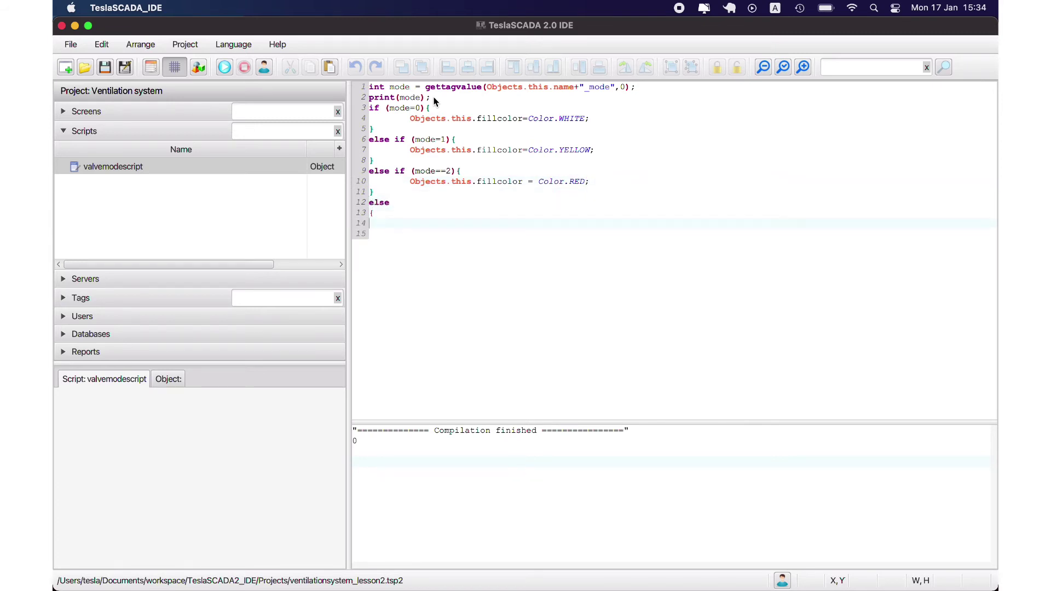
{"action": "key", "text": "Tab"}
{"action": "type", "text": "Objects.this."}
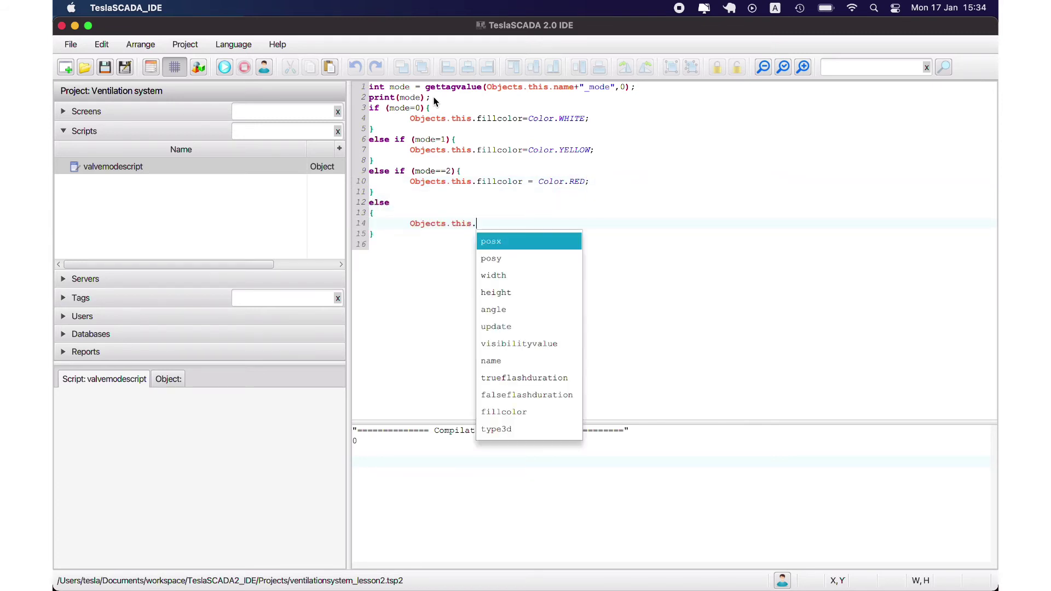
{"action": "type", "text": "co"}
{"action": "key", "text": "BackSpace"}
{"action": "key", "text": "BackSpace"}
{"action": "key", "text": "BackSpace"}
{"action": "type", "text": ".fi"}
{"action": "key", "text": "Return"}
{"action": "type", "text": "= Colro"}
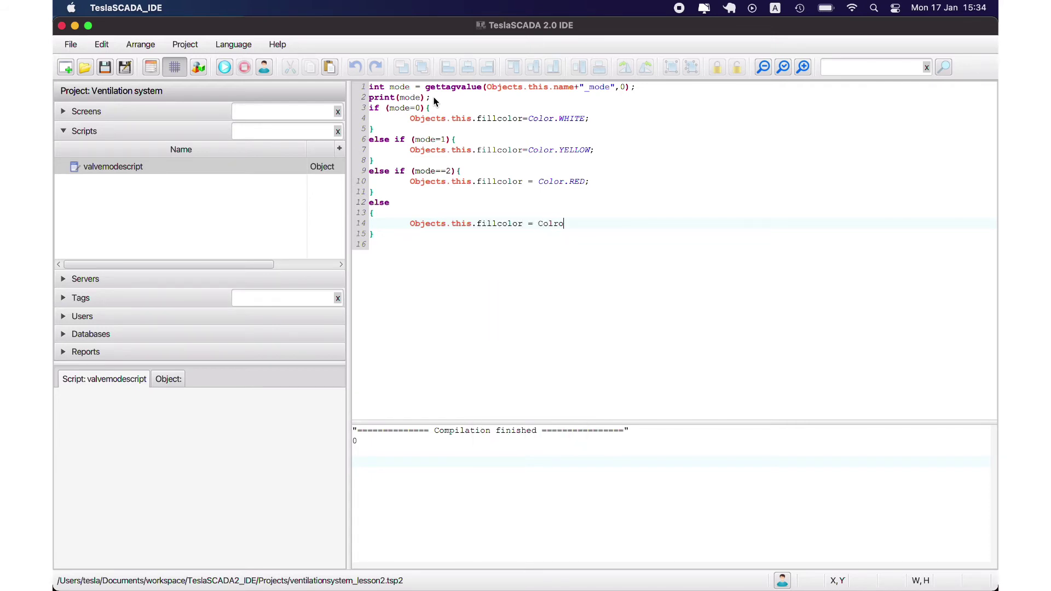
{"action": "type", "text": ".WHITE;"}
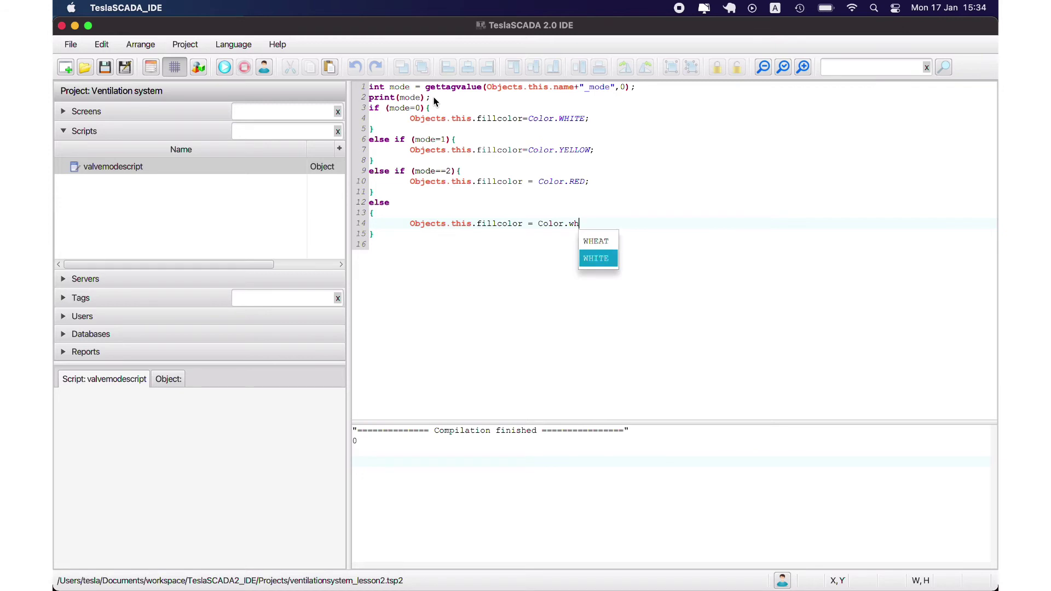
{"action": "left_click", "coordinate": [103, 67]}
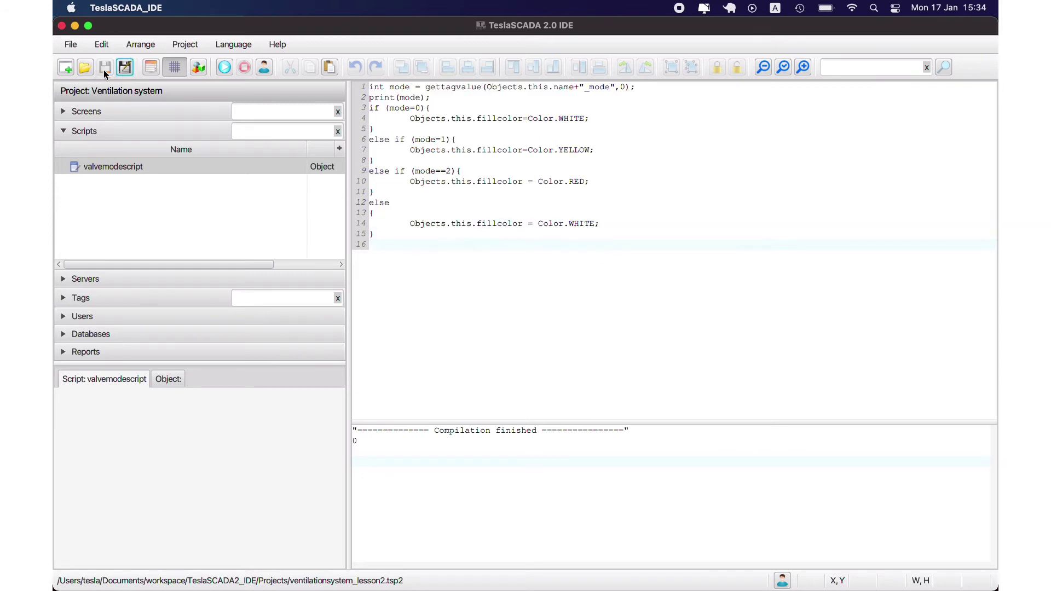
{"action": "left_click", "coordinate": [225, 68]}
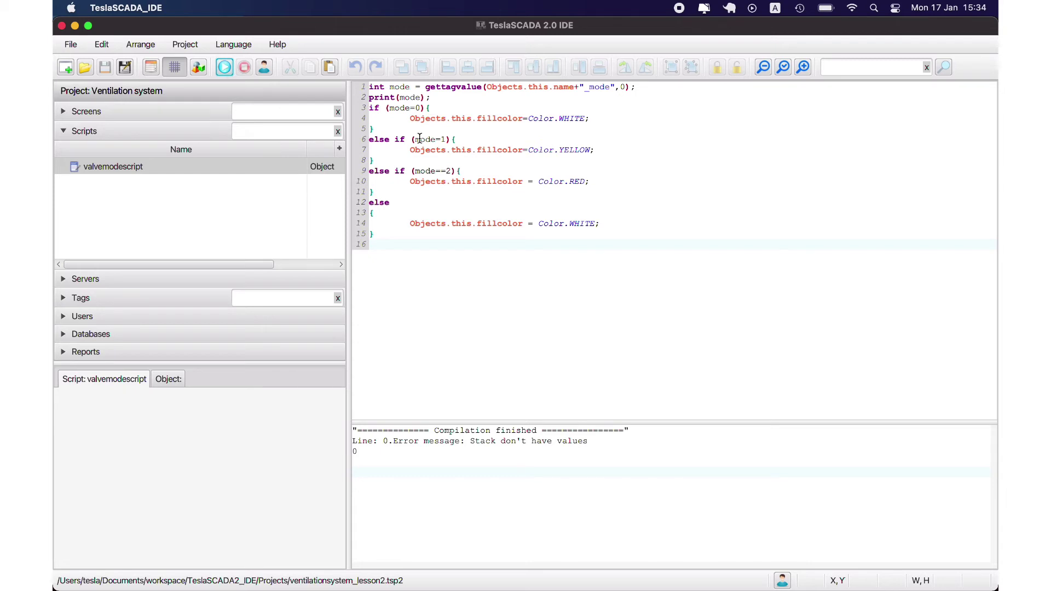
- Correct the first two conditions to mode==0 and mode==1, and save and recompile the script
{"action": "left_click", "coordinate": [413, 112]}
{"action": "type", "text": "="}
{"action": "left_click", "coordinate": [443, 139]}
{"action": "type", "text": "="}
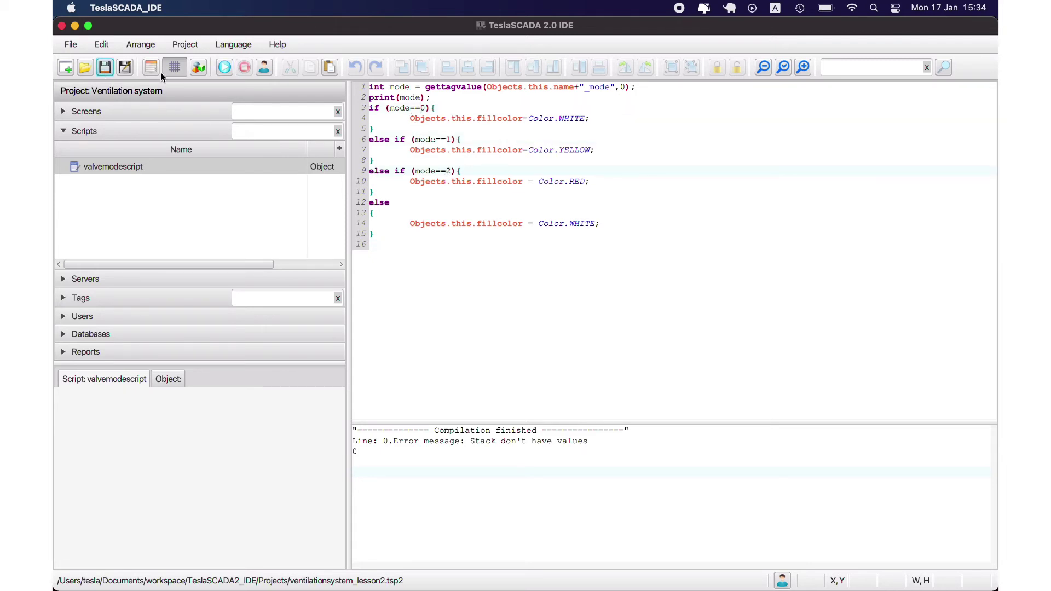
{"action": "left_click", "coordinate": [125, 67]}
- Run the project with the Main screen open and set the V01_mode tag to true
{"action": "left_click", "coordinate": [88, 111]}
{"action": "double_click", "coordinate": [91, 149]}
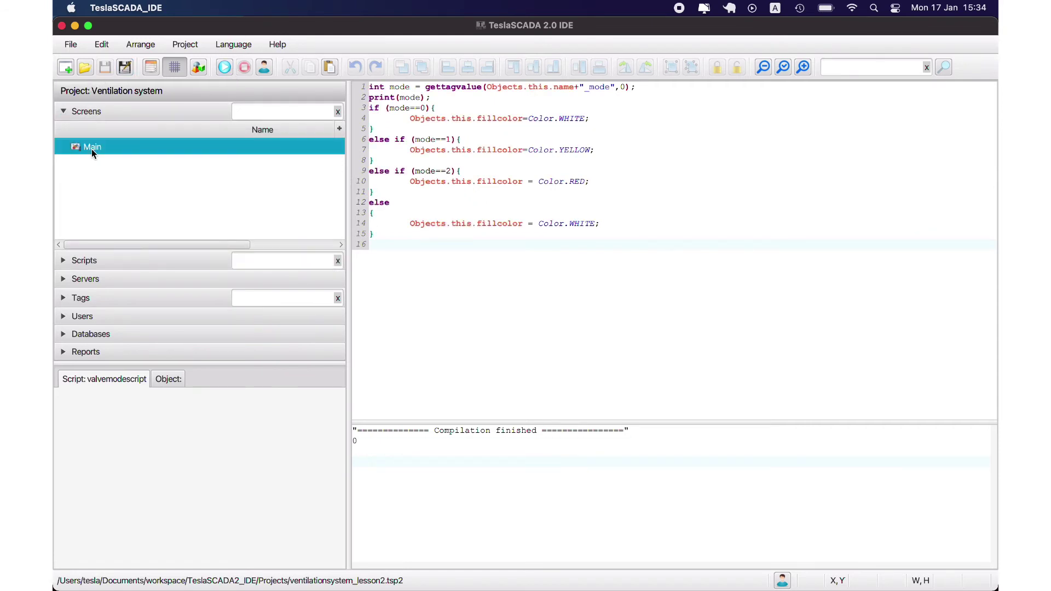
{"action": "left_click", "coordinate": [224, 68]}
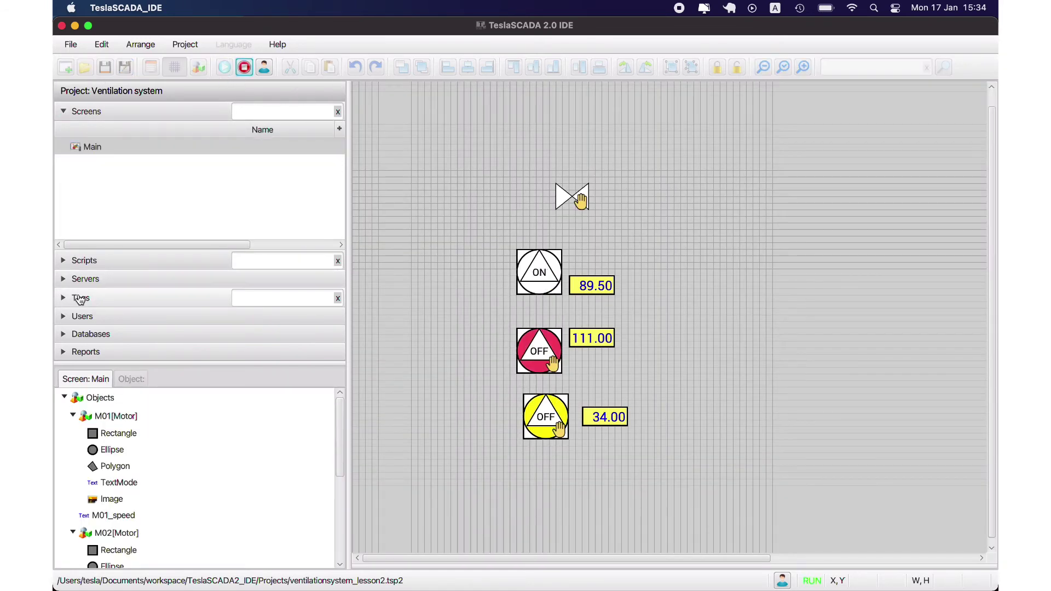
{"action": "left_click", "coordinate": [80, 298]}
{"action": "scroll", "coordinate": [69, 215], "scroll_direction": "up", "scroll_amount": 1}
{"action": "scroll", "coordinate": [89, 263], "scroll_direction": "down", "scroll_amount": 1}
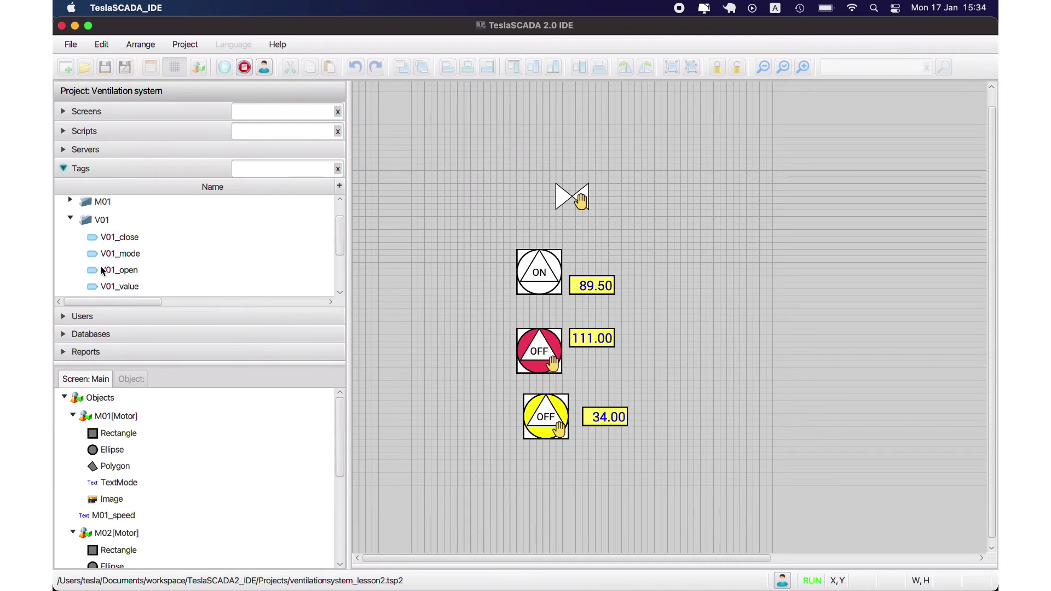
{"action": "double_click", "coordinate": [117, 257]}
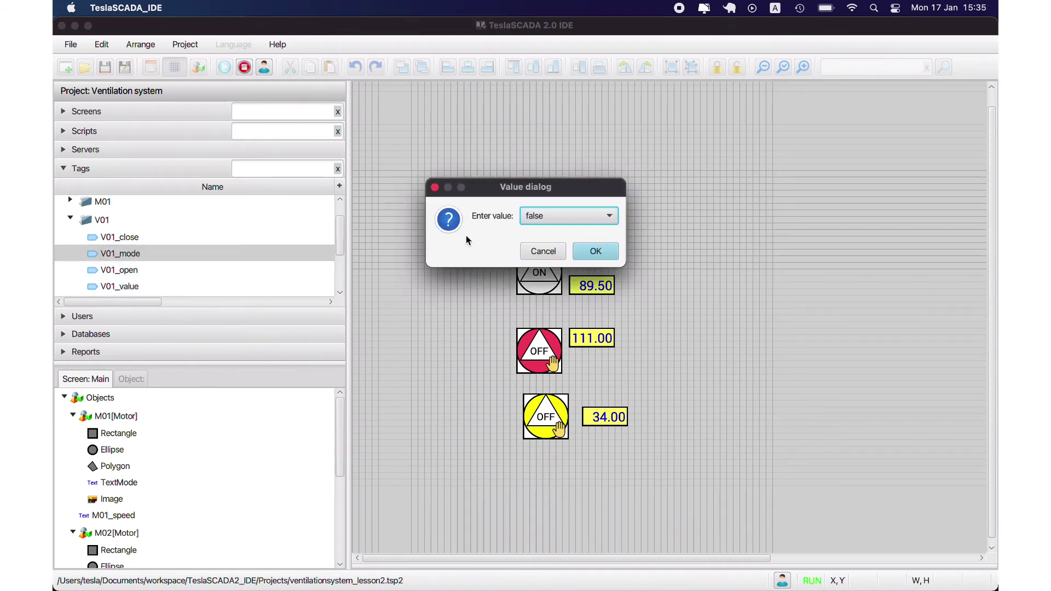
{"action": "left_click", "coordinate": [547, 216]}
{"action": "left_click", "coordinate": [538, 251]}
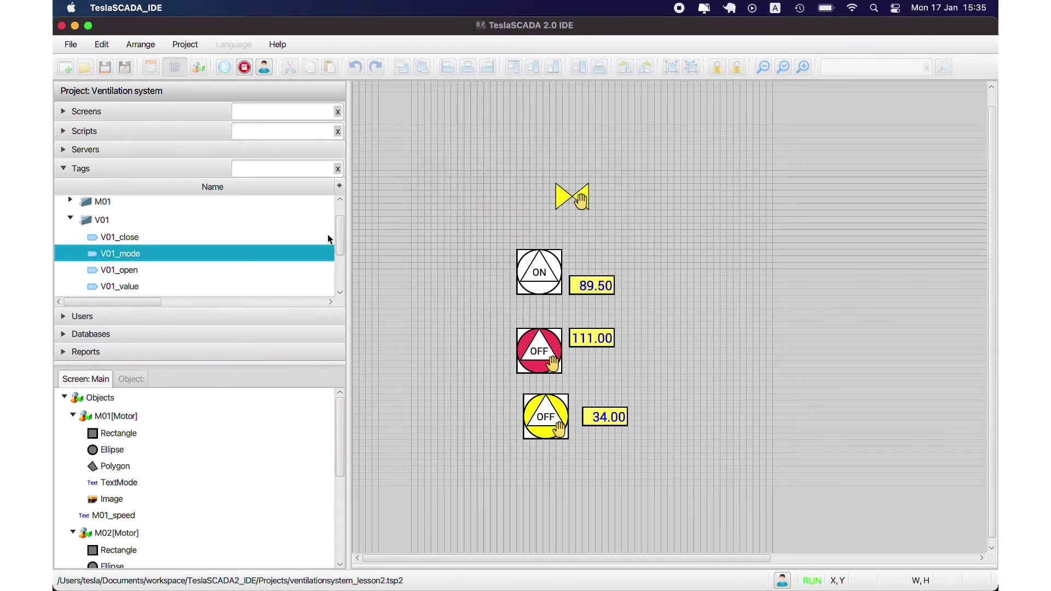
- Stop the simulation and change the first line of valvemodescript to read the "_open" tag into a variable named open
{"action": "left_click", "coordinate": [244, 68]}
{"action": "left_click", "coordinate": [84, 131]}
{"action": "double_click", "coordinate": [97, 166]}
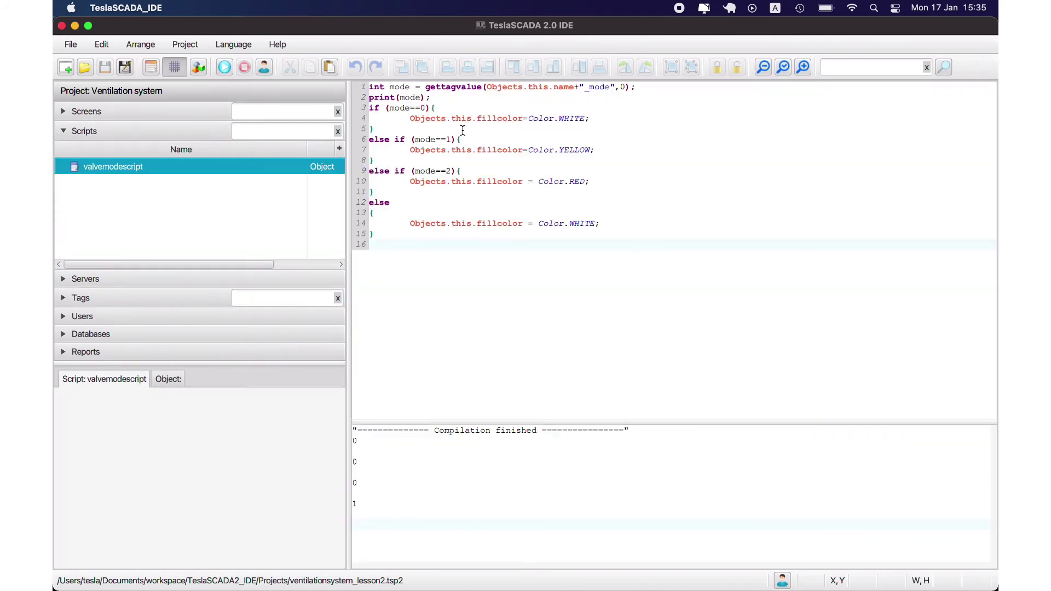
{"action": "left_click", "coordinate": [611, 87]}
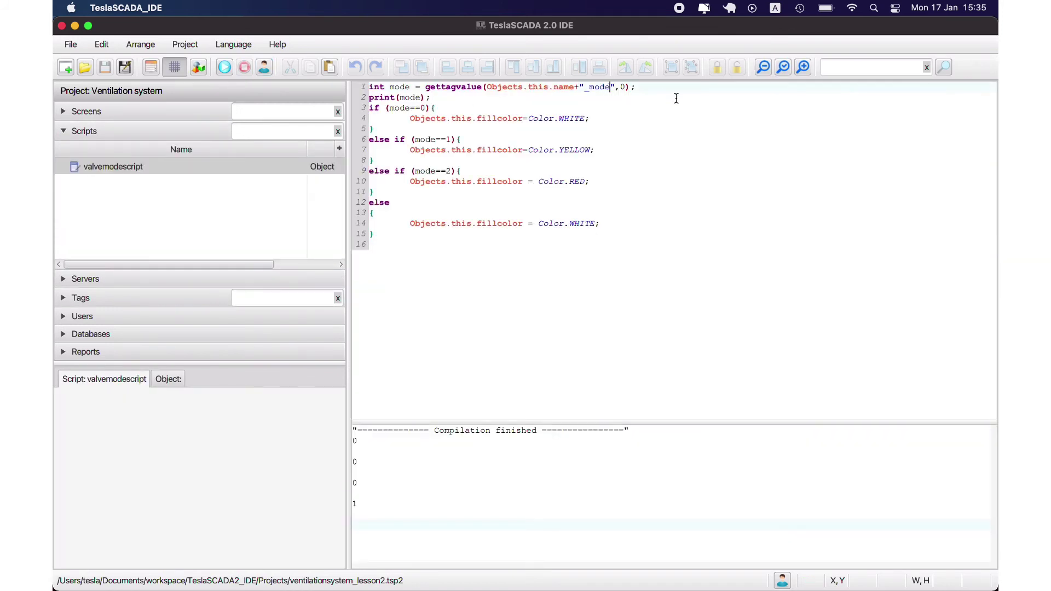
{"action": "key", "text": "BackSpace"}
{"action": "key", "text": "BackSpace"}
{"action": "key", "text": "BackSpace"}
{"action": "key", "text": "BackSpace"}
{"action": "type", "text": "open"}
{"action": "double_click", "coordinate": [403, 87]}
{"action": "type", "text": "open"}
- Add a second line declaring int close = gettagvalue(Objects.this.name+"_close",0);
{"action": "left_click", "coordinate": [668, 89]}
{"action": "key", "text": "Return"}
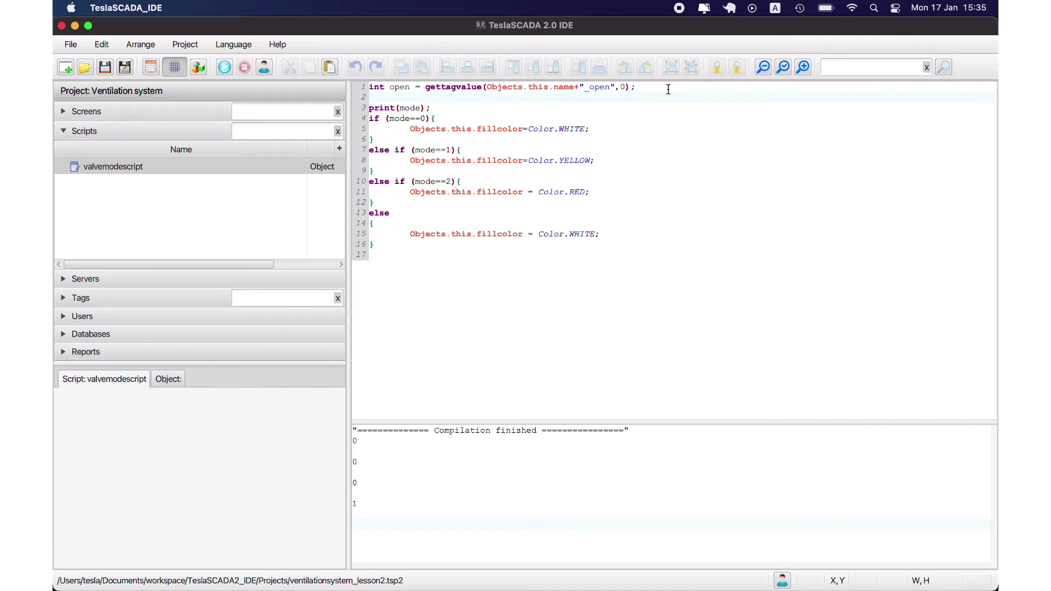
{"action": "type", "text": "int close = gettagvalue(Objects.this.n"}
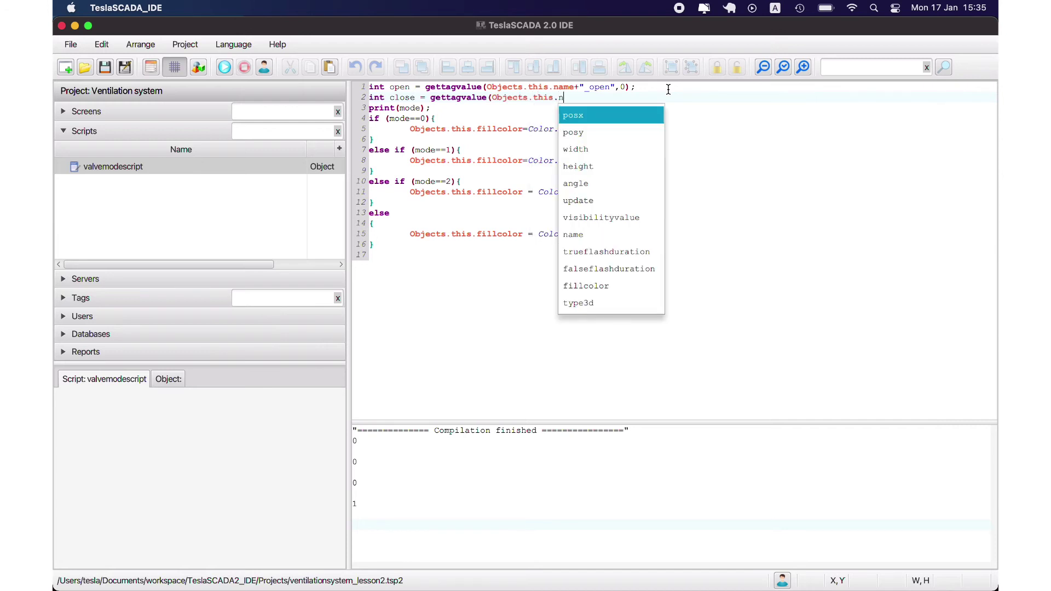
{"action": "type", "text": "ame+\"_close\",0);"}
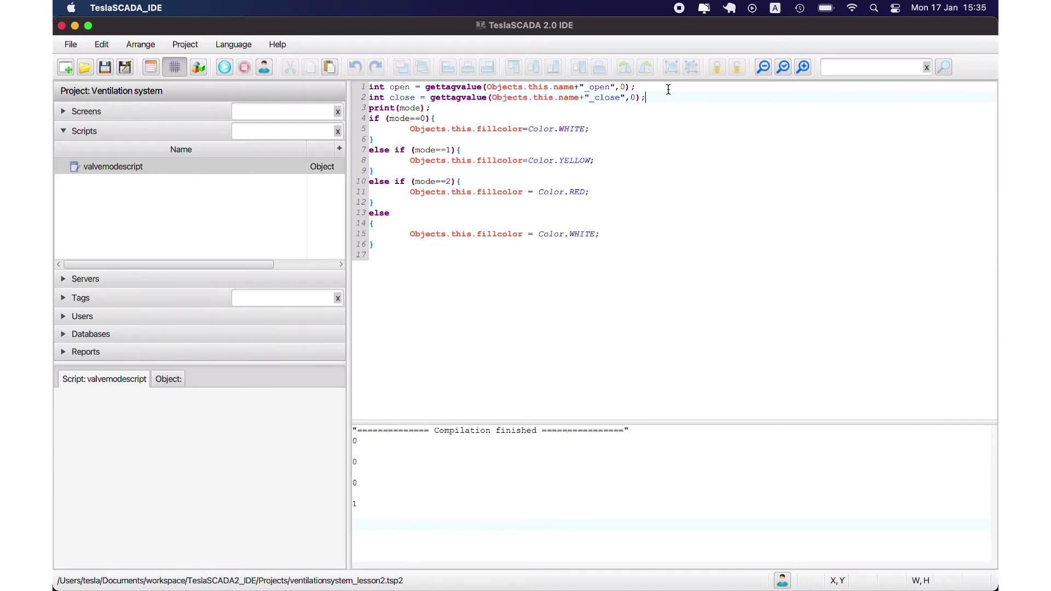
- Change the script's first if condition to open==0 && close==0
{"action": "double_click", "coordinate": [398, 119]}
{"action": "key", "text": "BackSpace"}
{"action": "type", "text": "open==0 && close="}
- Change the first else if condition to open==1 and its fill colour to Color.GREEN
{"action": "key", "text": "BackSpace"}
{"action": "key", "text": "BackSpace"}
{"action": "key", "text": "BackSpace"}
{"action": "key", "text": "BackSpace"}
{"action": "type", "text": "open"}
{"action": "key", "text": "BackSpace"}
{"action": "key", "text": "BackSpace"}
{"action": "key", "text": "BackSpace"}
{"action": "key", "text": "BackSpace"}
{"action": "key", "text": "BackSpace"}
{"action": "key", "text": "BackSpace"}
{"action": "type", "text": "GREEN"}
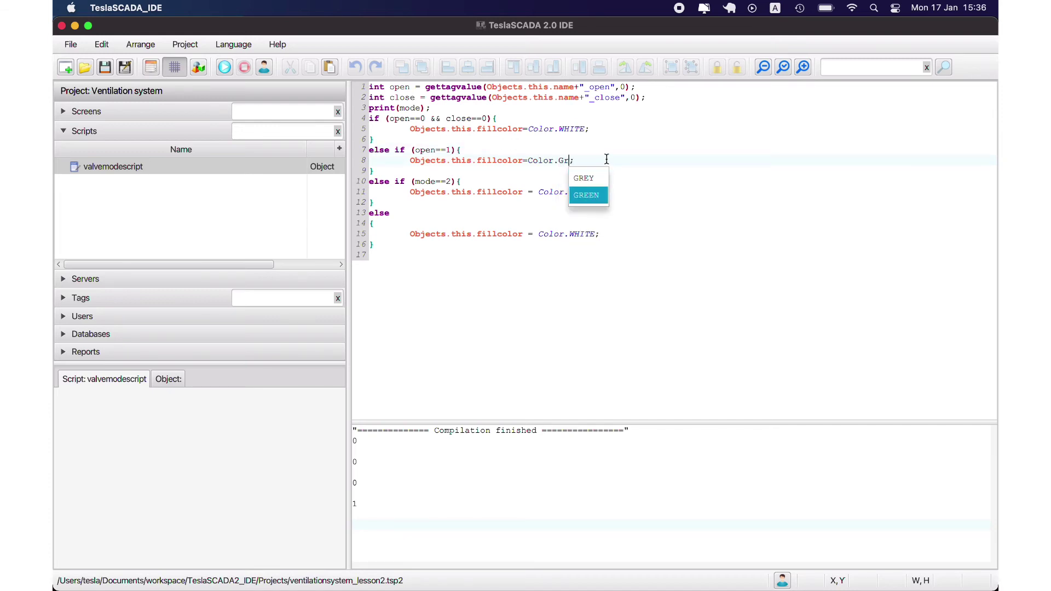
- Change the second else if condition to close==1, and save and compile the script
{"action": "left_click", "coordinate": [438, 181]}
{"action": "key", "text": "BackSpace"}
{"action": "key", "text": "BackSpace"}
{"action": "key", "text": "BackSpace"}
{"action": "key", "text": "BackSpace"}
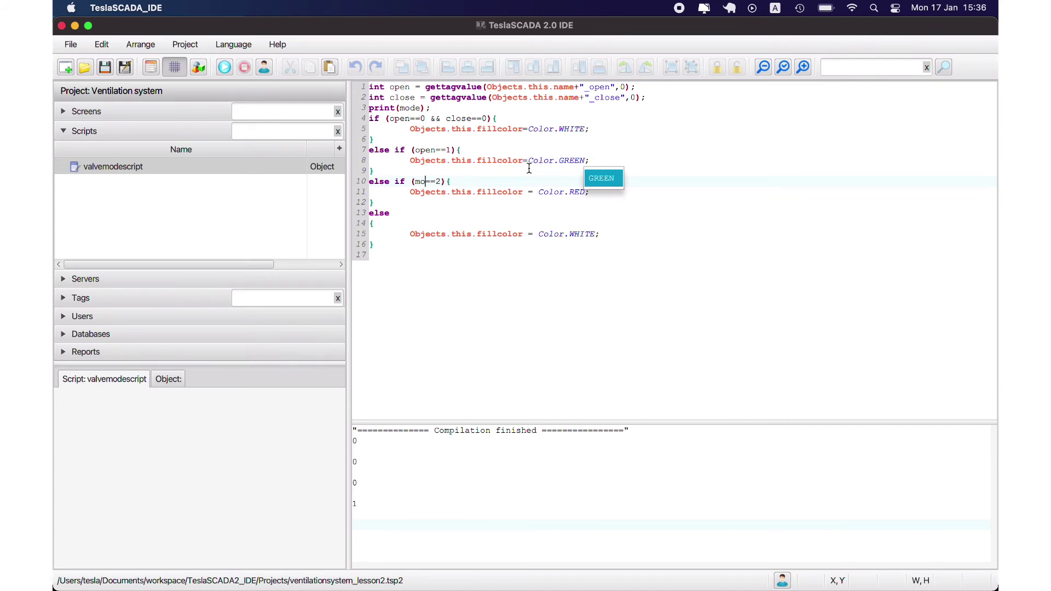
{"action": "type", "text": "close"}
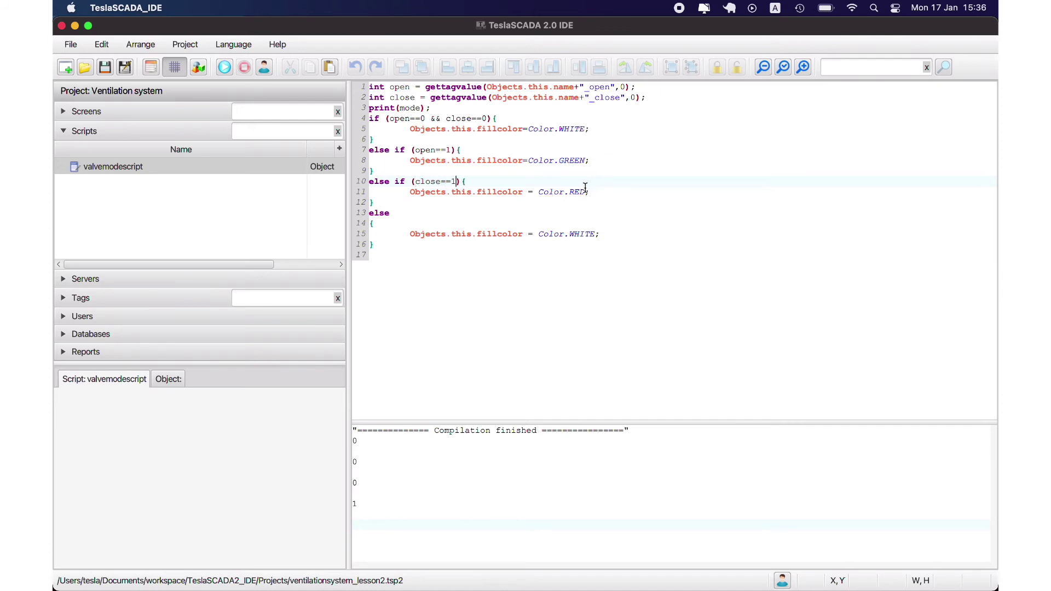
{"action": "left_click", "coordinate": [108, 67]}
{"action": "left_click", "coordinate": [224, 68]}
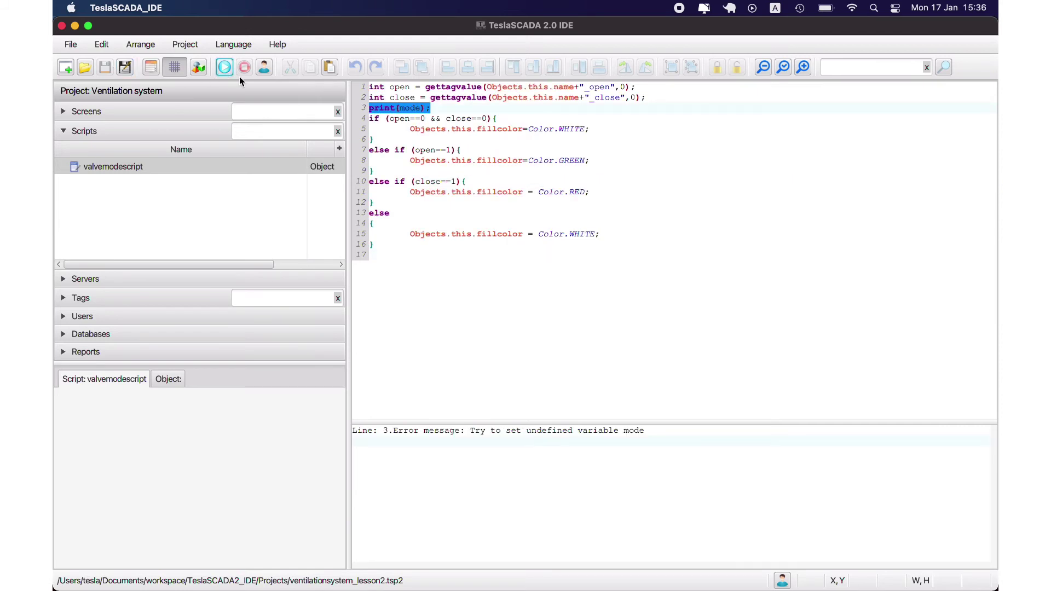
- Delete the print(mode); statement from the script, and save and recompile it
{"action": "left_click", "coordinate": [421, 108]}
{"action": "key", "text": "BackSpace"}
{"action": "key", "text": "BackSpace"}
{"action": "key", "text": "BackSpace"}
{"action": "key", "text": "BackSpace"}
{"action": "left_click_drag", "start_coordinate": [421, 108], "coordinate": [363, 108]}
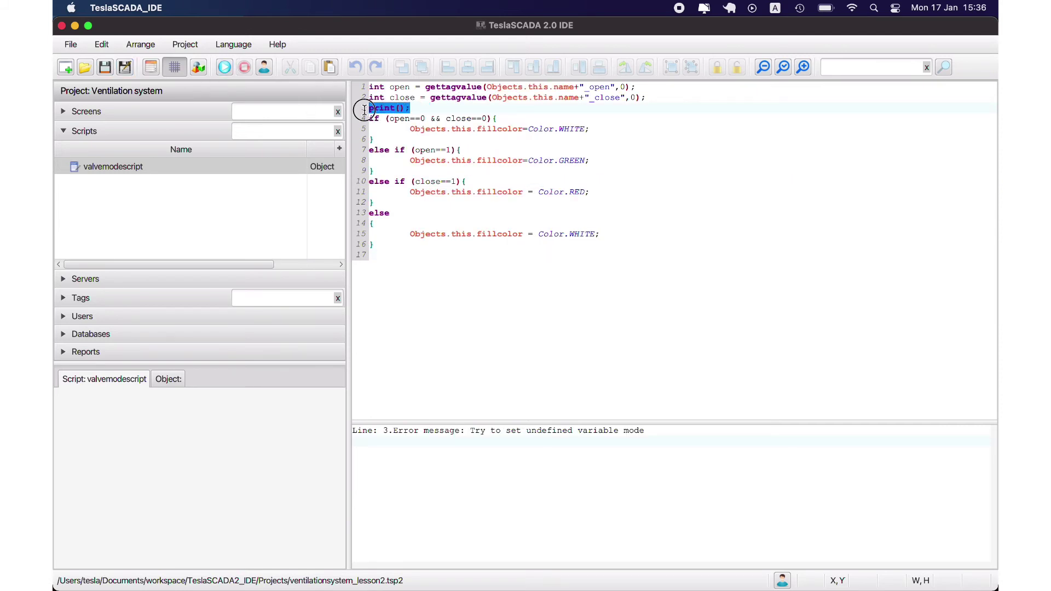
{"action": "key", "text": "BackSpace"}
{"action": "left_click", "coordinate": [104, 66]}
{"action": "left_click", "coordinate": [224, 67]}
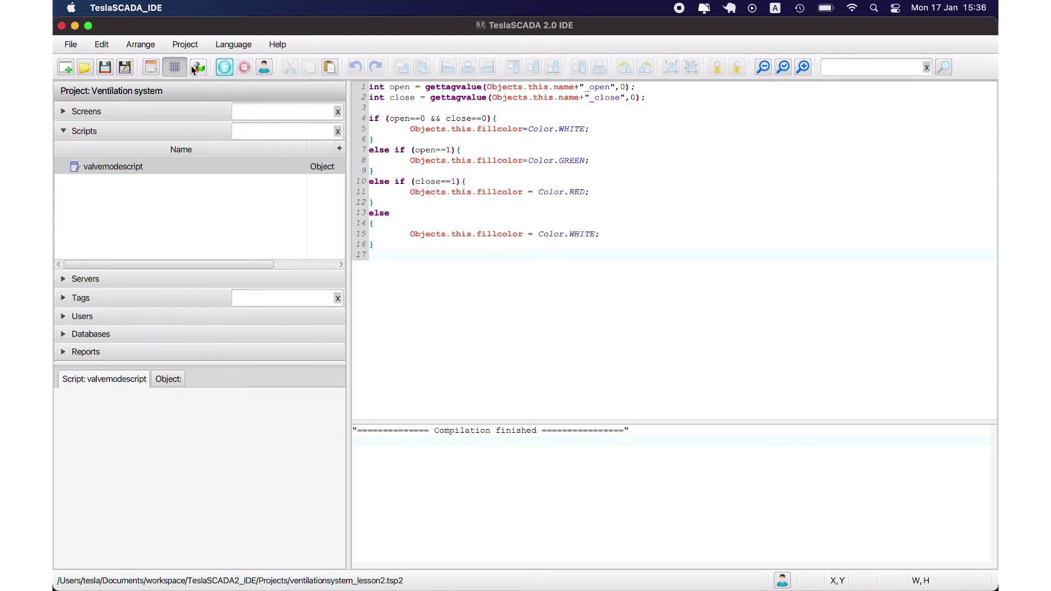
- Run the project with the Main screen open and set the V01_open tag to true
{"action": "left_click", "coordinate": [104, 132]}
{"action": "double_click", "coordinate": [87, 150]}
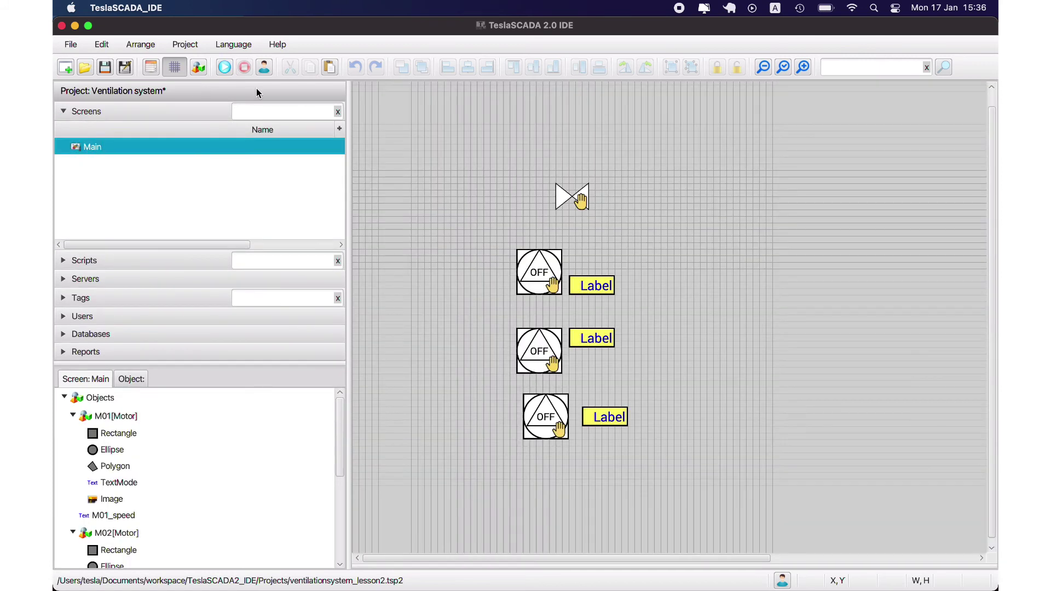
{"action": "left_click", "coordinate": [229, 68]}
{"action": "left_click", "coordinate": [66, 297]}
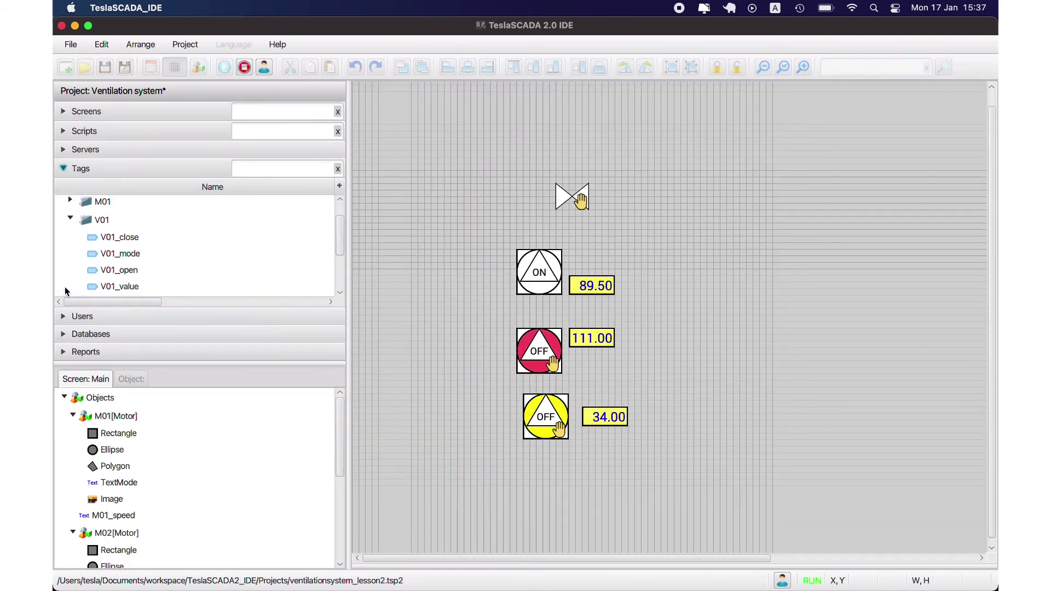
{"action": "double_click", "coordinate": [134, 272]}
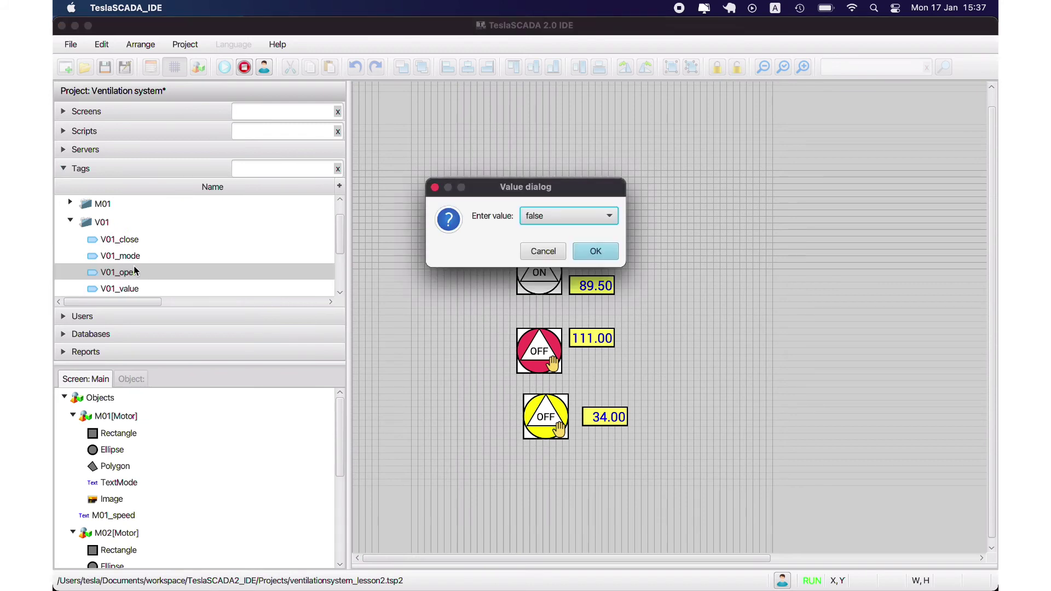
{"action": "left_click", "coordinate": [575, 215]}
{"action": "left_click", "coordinate": [580, 244]}
{"action": "left_click", "coordinate": [583, 248]}
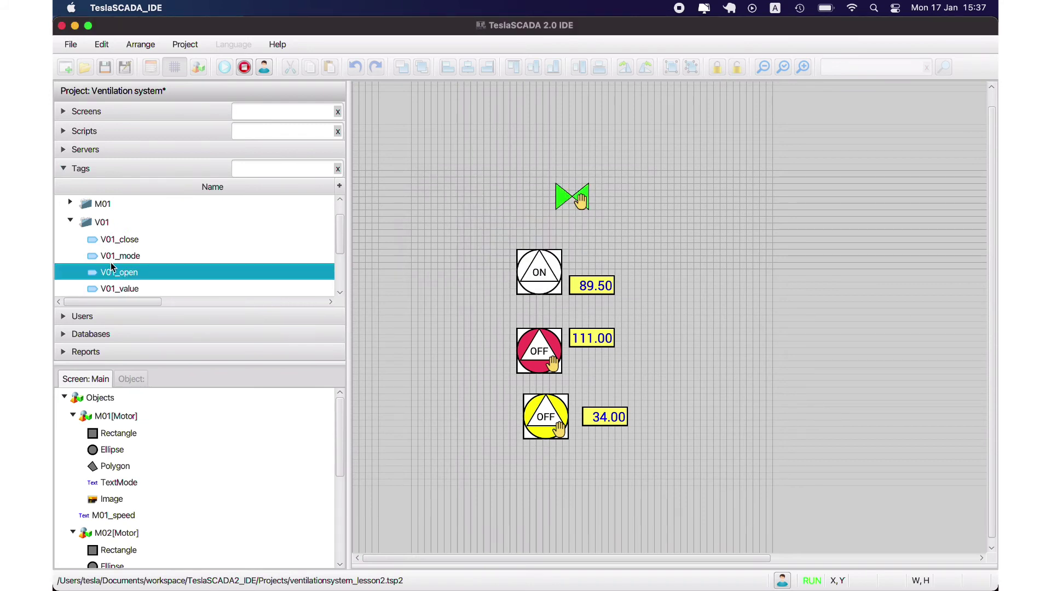
- Set the V01_close tag to true and the V01_open tag to false in the running project
{"action": "double_click", "coordinate": [129, 244]}
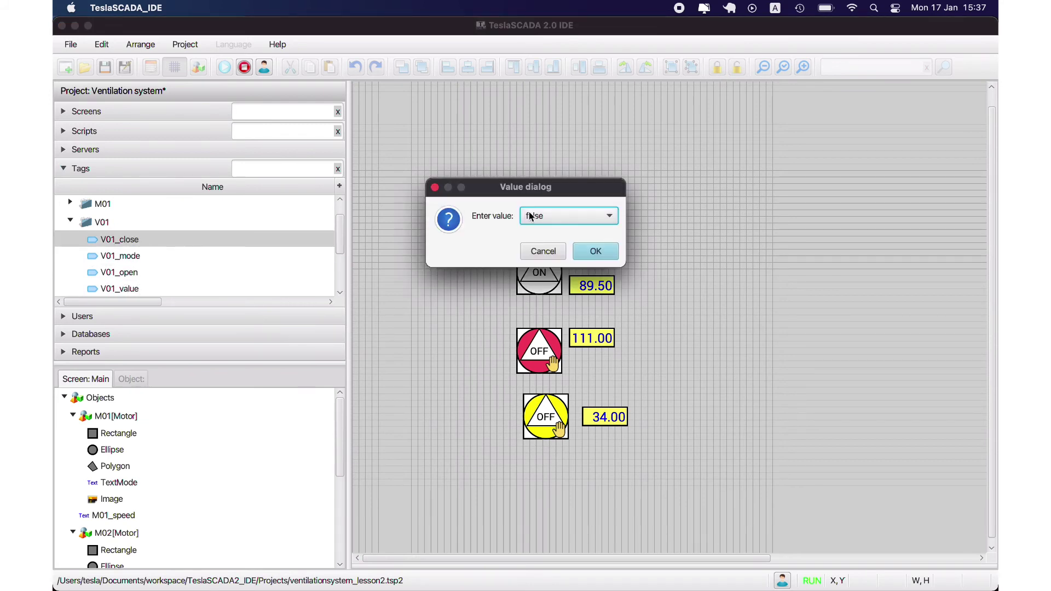
{"action": "left_click", "coordinate": [569, 215]}
{"action": "left_click", "coordinate": [580, 247]}
{"action": "left_click", "coordinate": [580, 249]}
{"action": "double_click", "coordinate": [119, 273]}
{"action": "left_click", "coordinate": [569, 216]}
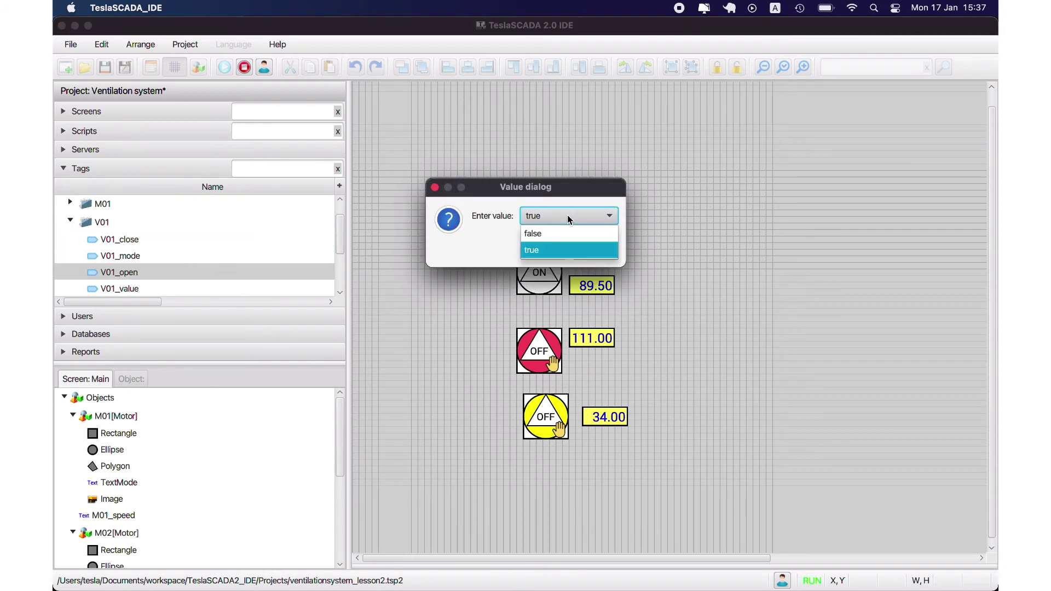
{"action": "left_click", "coordinate": [564, 232]}
{"action": "left_click", "coordinate": [584, 252]}
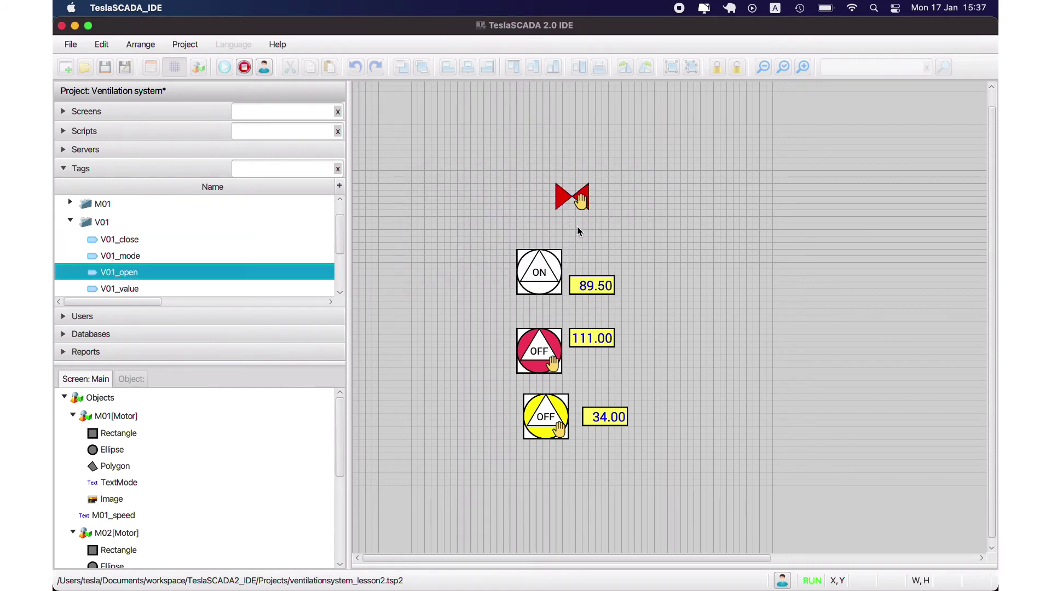
- Stop the simulation and enable the Visibility property of the V01 valve's handimage, bound to a tag name starting with {group}
{"action": "left_click", "coordinate": [245, 67]}
{"action": "scroll", "coordinate": [104, 540], "scroll_direction": "down", "scroll_amount": 5}
{"action": "double_click", "coordinate": [117, 559]}
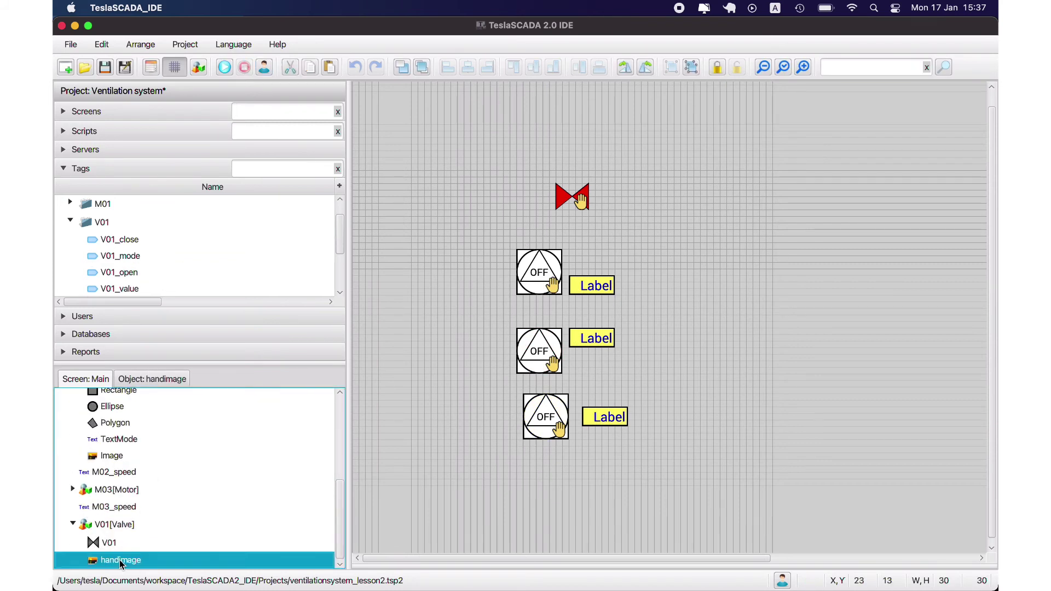
{"action": "left_click", "coordinate": [558, 145]}
{"action": "left_click", "coordinate": [400, 162]}
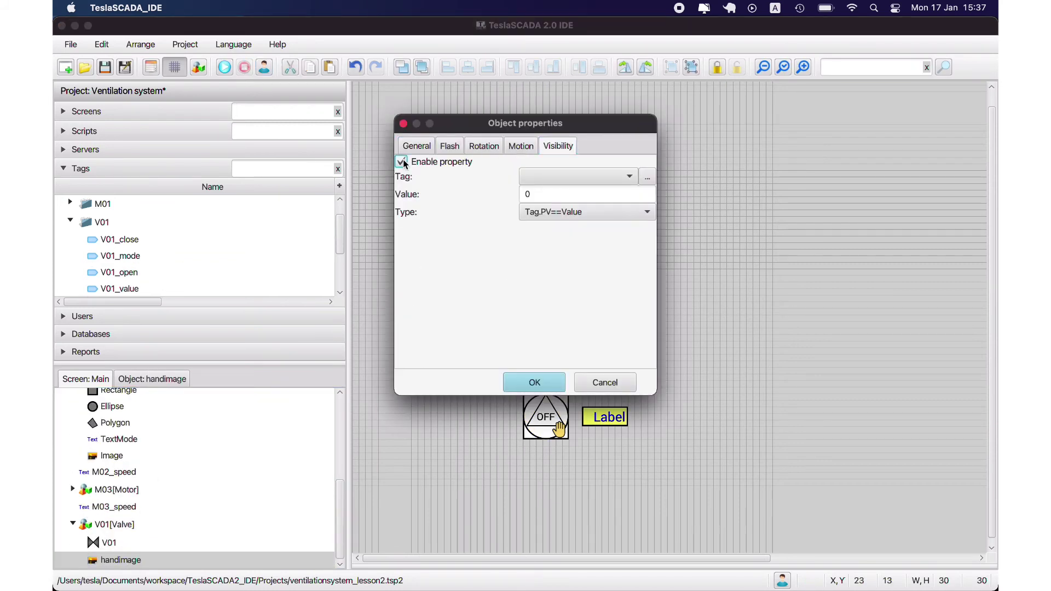
{"action": "left_click", "coordinate": [647, 177]}
{"action": "left_click", "coordinate": [513, 359]}
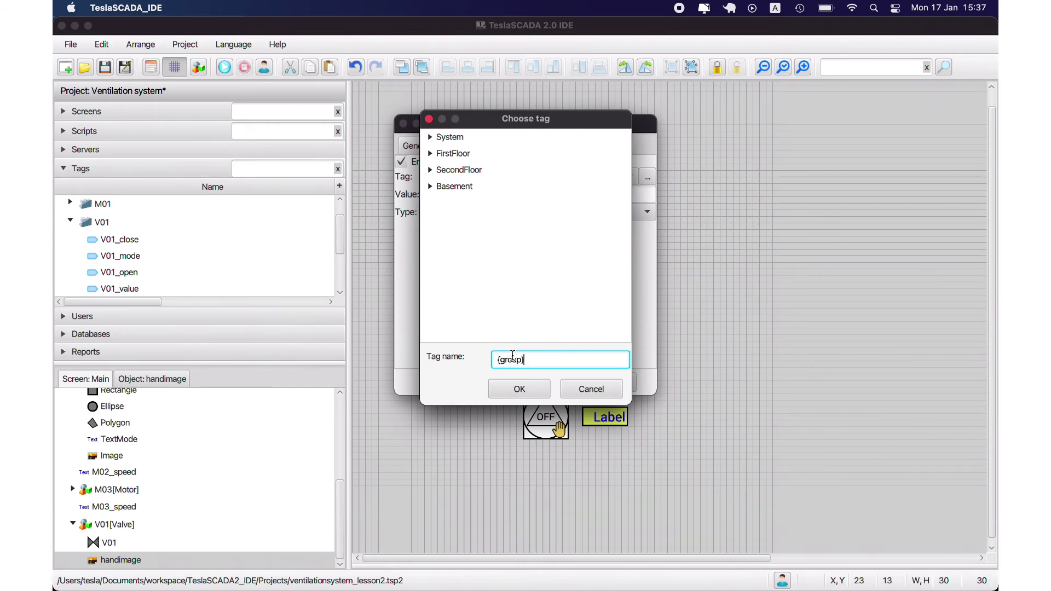
{"action": "type", "text": "{group}"}
{"action": "left_click", "coordinate": [518, 389]}
{"action": "left_click", "coordinate": [534, 384]}
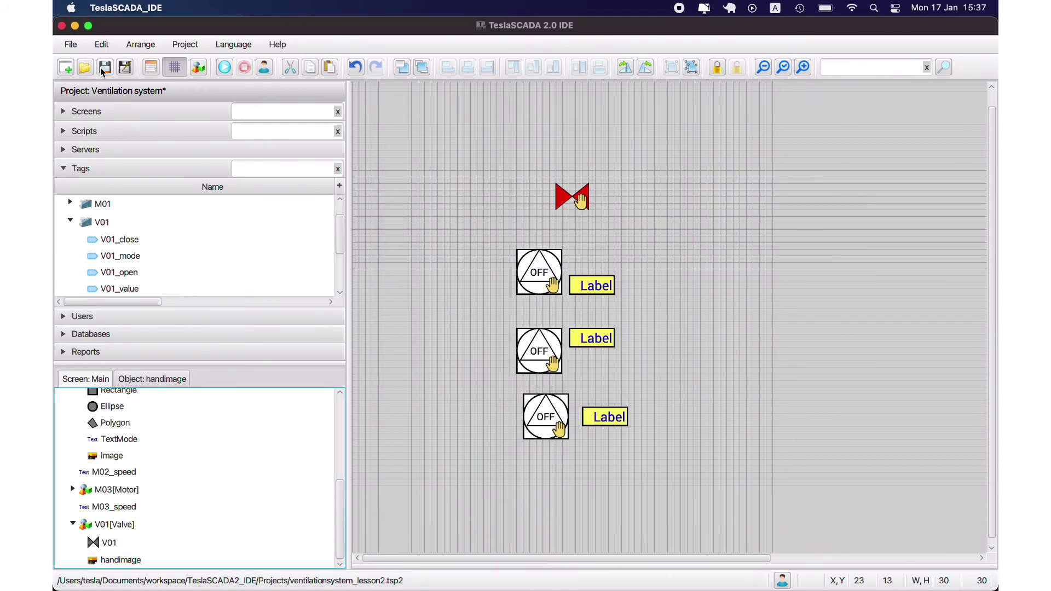
- Save and run the project, and change the V01_mode tag's value to test the hand image's visibility
{"action": "left_click", "coordinate": [101, 72]}
{"action": "left_click", "coordinate": [224, 66]}
{"action": "scroll", "coordinate": [247, 248], "scroll_direction": "down", "scroll_amount": 2}
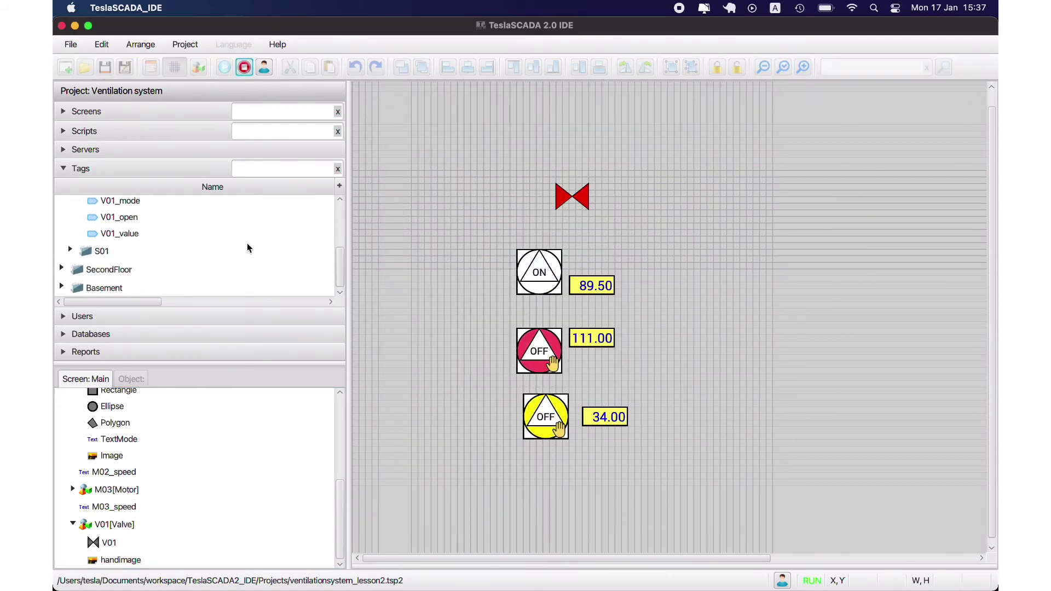
{"action": "scroll", "coordinate": [247, 248], "scroll_direction": "up", "scroll_amount": 1}
{"action": "double_click", "coordinate": [120, 225]}
{"action": "left_click", "coordinate": [580, 211]}
{"action": "left_click", "coordinate": [596, 255]}
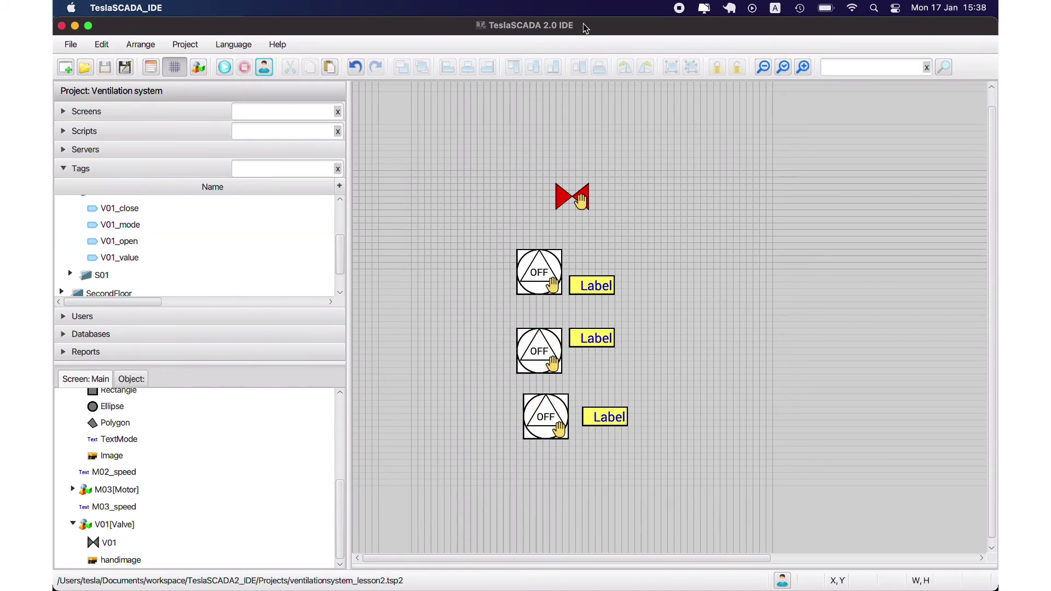
- Add the grouped V01 valve to the user-defined Ventilation library
{"action": "right_click", "coordinate": [563, 191]}
{"action": "mouse_move", "coordinate": [624, 445]}
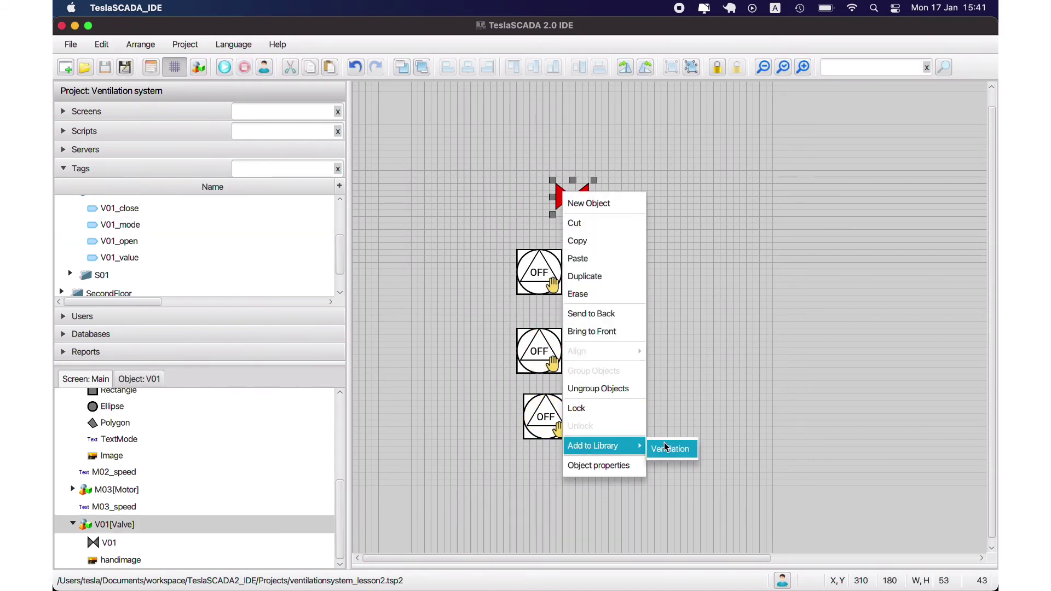
{"action": "left_click", "coordinate": [670, 448]}
{"action": "left_click", "coordinate": [650, 210]}
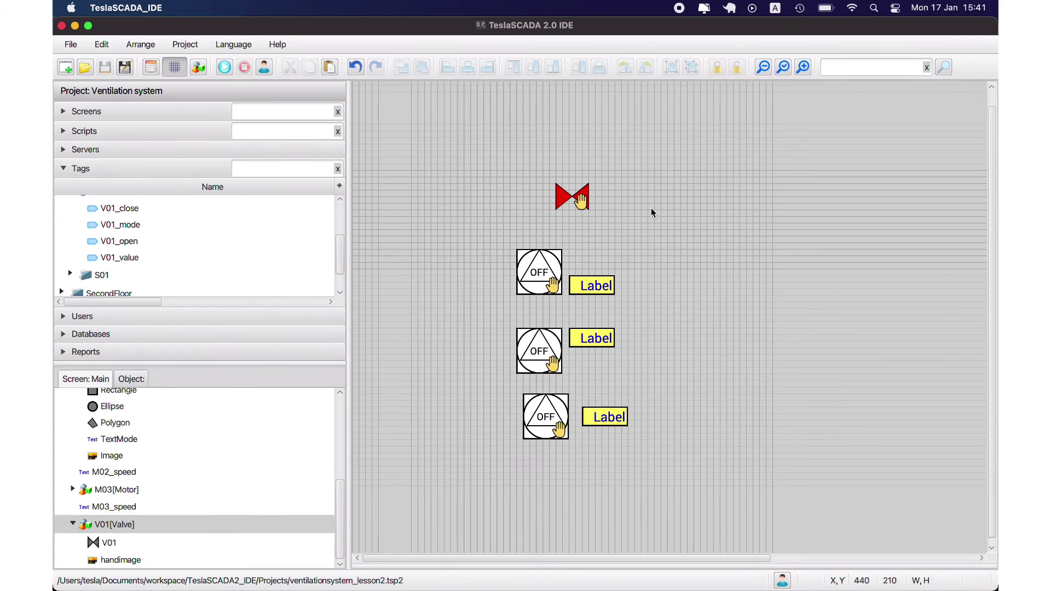
- Insert the V01 valve from the user-defined Ventilation collection to the right of the existing valve on the Main screen
{"action": "right_click", "coordinate": [653, 209]}
{"action": "left_click", "coordinate": [672, 218]}
{"action": "scroll", "coordinate": [367, 345], "scroll_direction": "down", "scroll_amount": 5}
{"action": "left_click", "coordinate": [350, 417]}
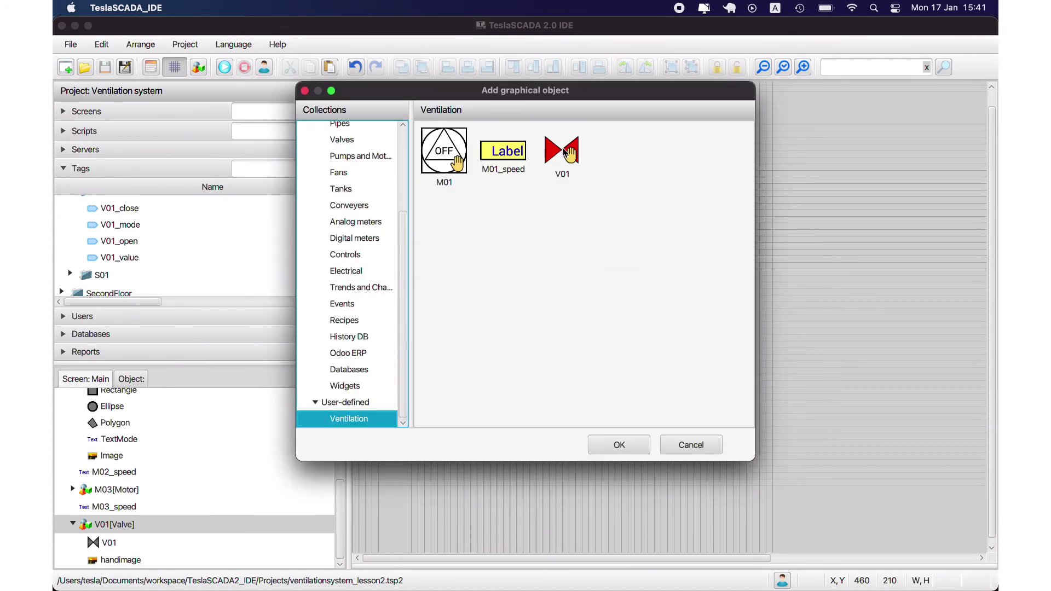
{"action": "double_click", "coordinate": [563, 153]}
{"action": "left_click", "coordinate": [650, 198]}
{"action": "left_click", "coordinate": [586, 123]}
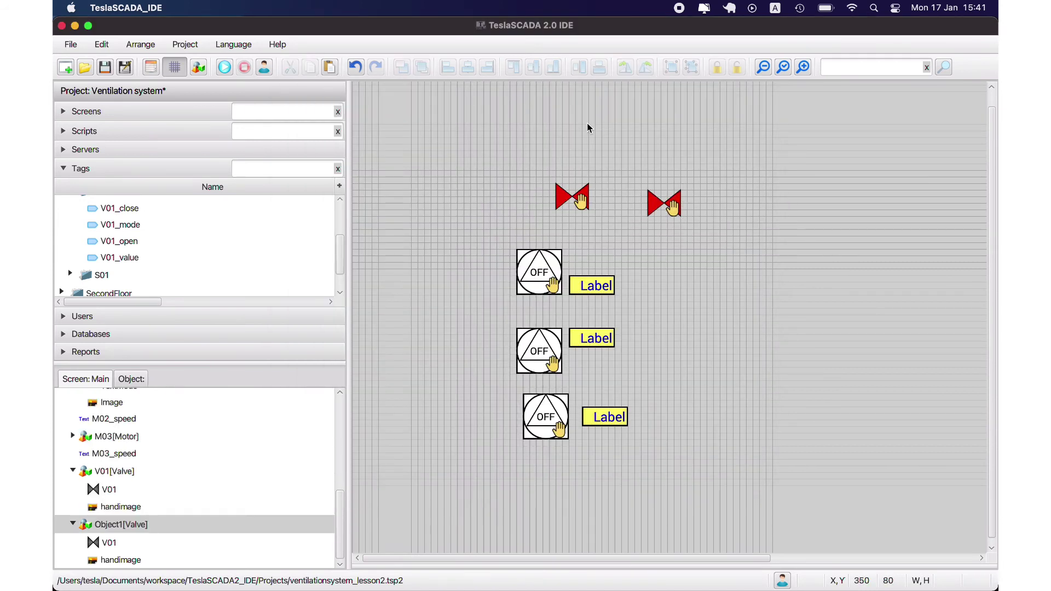
- Rename the newly inserted valve group as V02
{"action": "double_click", "coordinate": [659, 203]}
{"action": "left_click_drag", "start_coordinate": [528, 181], "coordinate": [493, 181]}
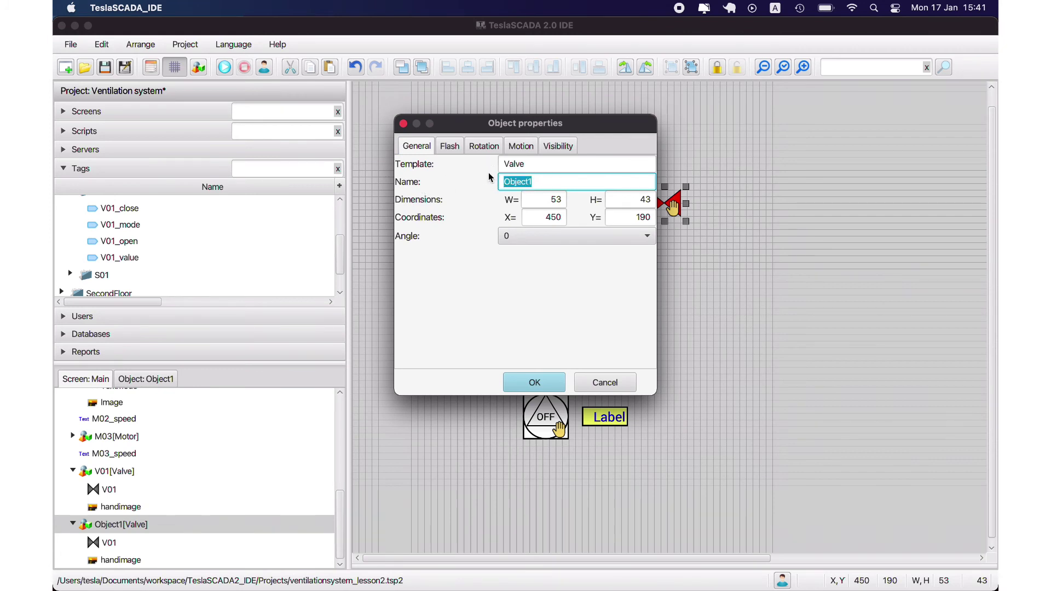
{"action": "type", "text": "V01"}
{"action": "key", "text": "BackSpace"}
{"action": "type", "text": "2"}
{"action": "left_click", "coordinate": [534, 382]}
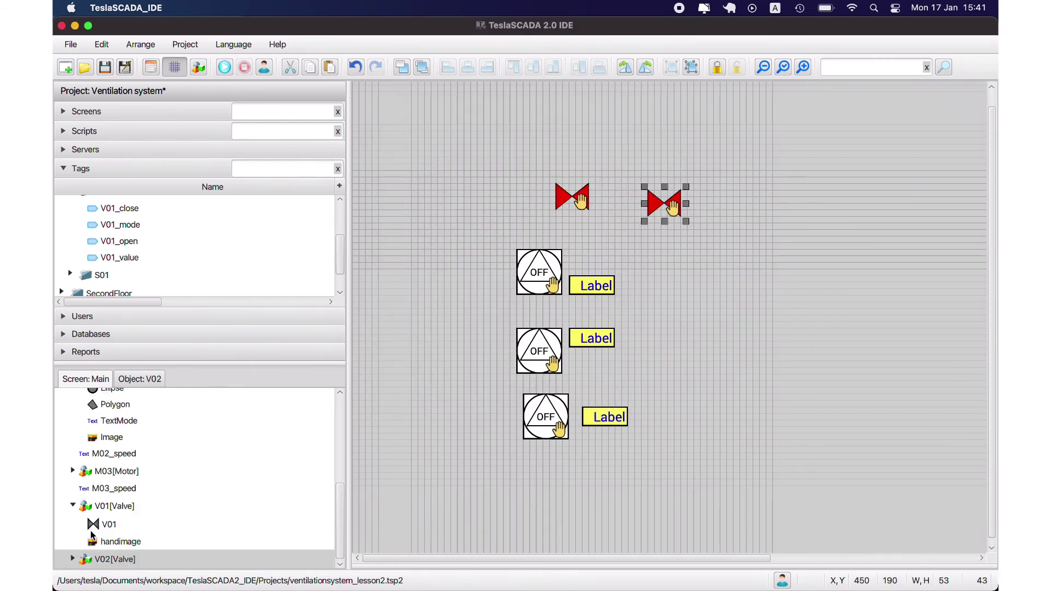
- Rename the valve object inside the V02 group as V02
{"action": "left_click", "coordinate": [72, 558]}
{"action": "left_click", "coordinate": [113, 548]}
{"action": "double_click", "coordinate": [113, 547]}
{"action": "key", "text": "BackSpace"}
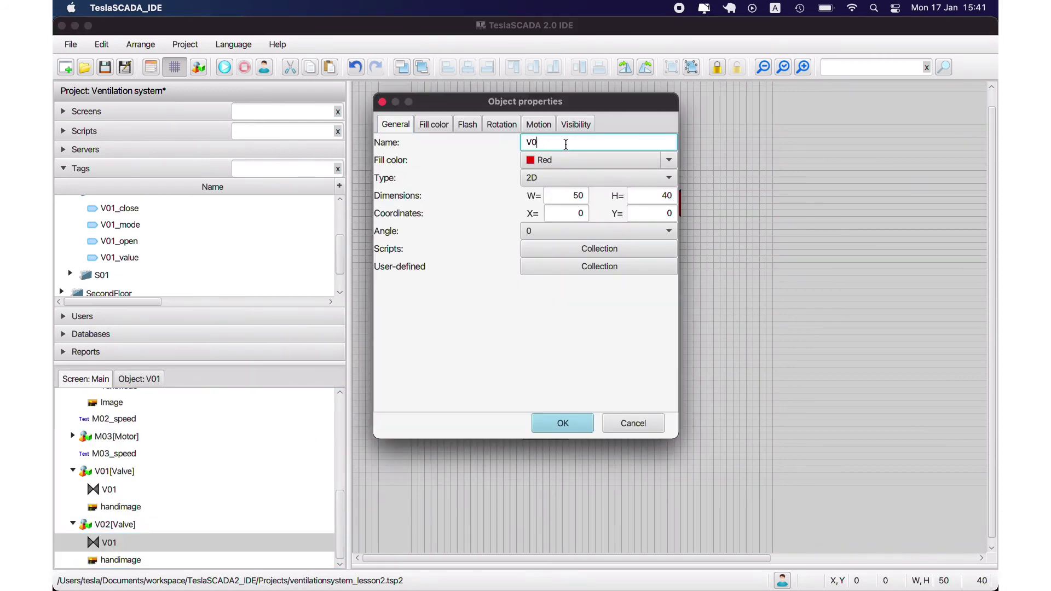
{"action": "type", "text": "2"}
{"action": "left_click", "coordinate": [570, 424]}
- Save and run the project, and set the V02_open tag to true to test the second valve's colour
{"action": "left_click", "coordinate": [106, 70]}
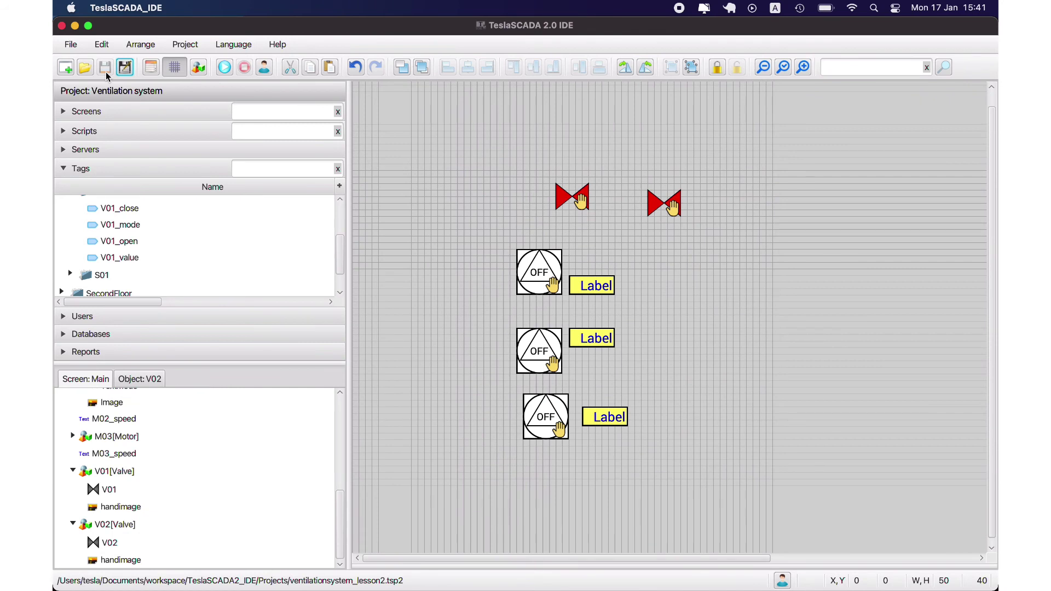
{"action": "left_click", "coordinate": [224, 67]}
{"action": "scroll", "coordinate": [229, 258], "scroll_direction": "down", "scroll_amount": 1}
{"action": "left_click", "coordinate": [61, 276]}
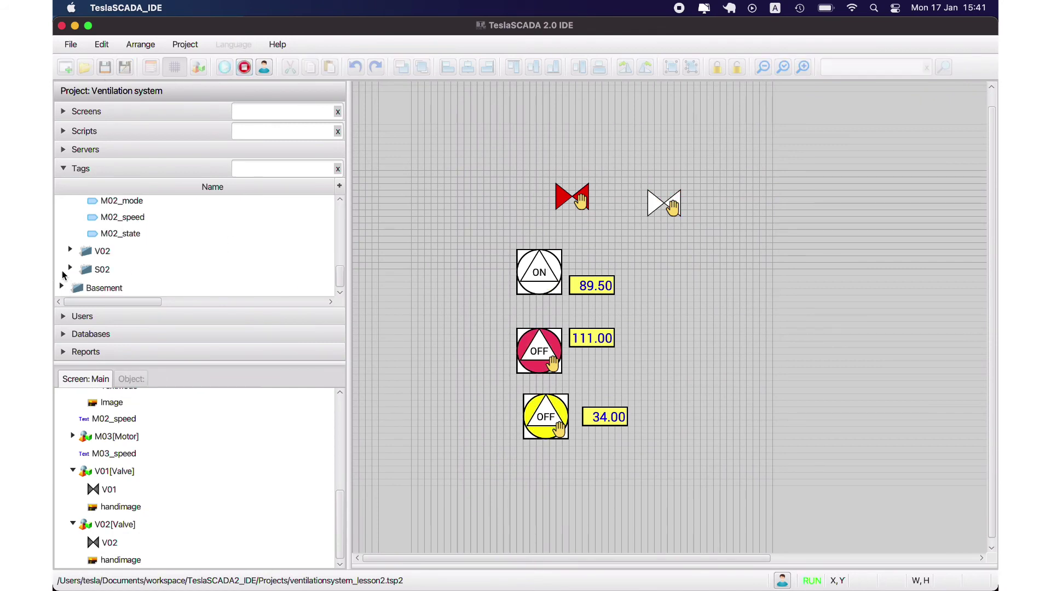
{"action": "left_click", "coordinate": [71, 257]}
{"action": "double_click", "coordinate": [129, 264]}
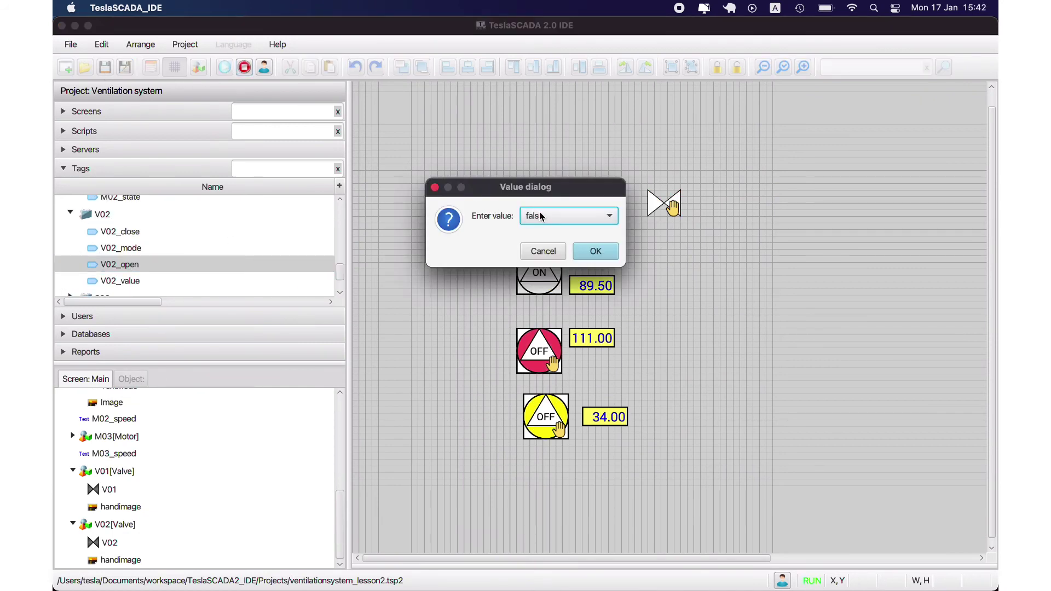
{"action": "left_click", "coordinate": [613, 246]}
- Set the V02_close tag to true and the V02_open tag to false
{"action": "double_click", "coordinate": [117, 232]}
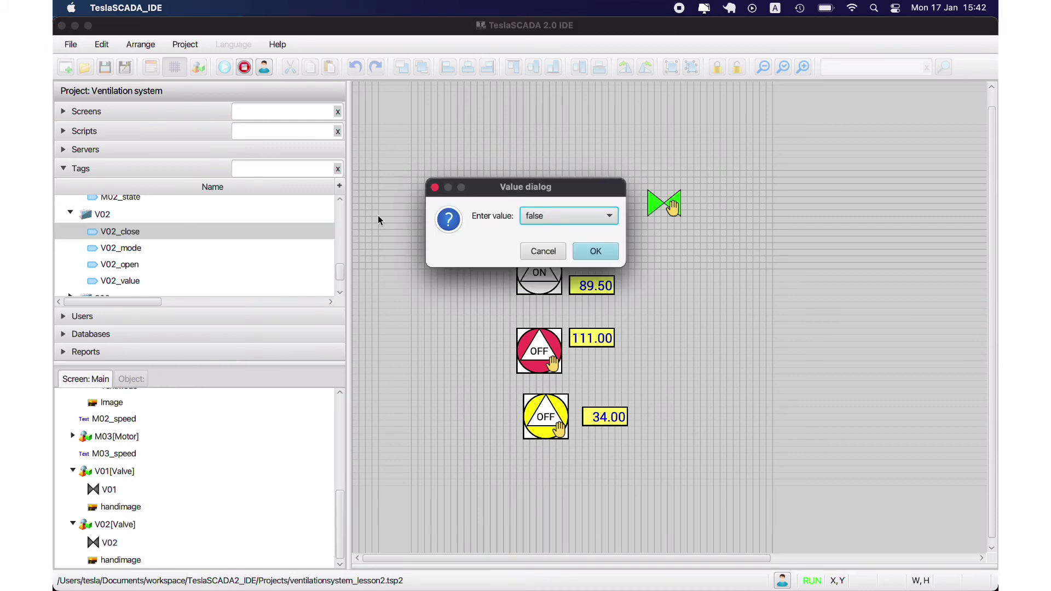
{"action": "left_click", "coordinate": [602, 215]}
{"action": "left_click", "coordinate": [596, 230]}
{"action": "left_click", "coordinate": [606, 250]}
{"action": "double_click", "coordinate": [159, 268]}
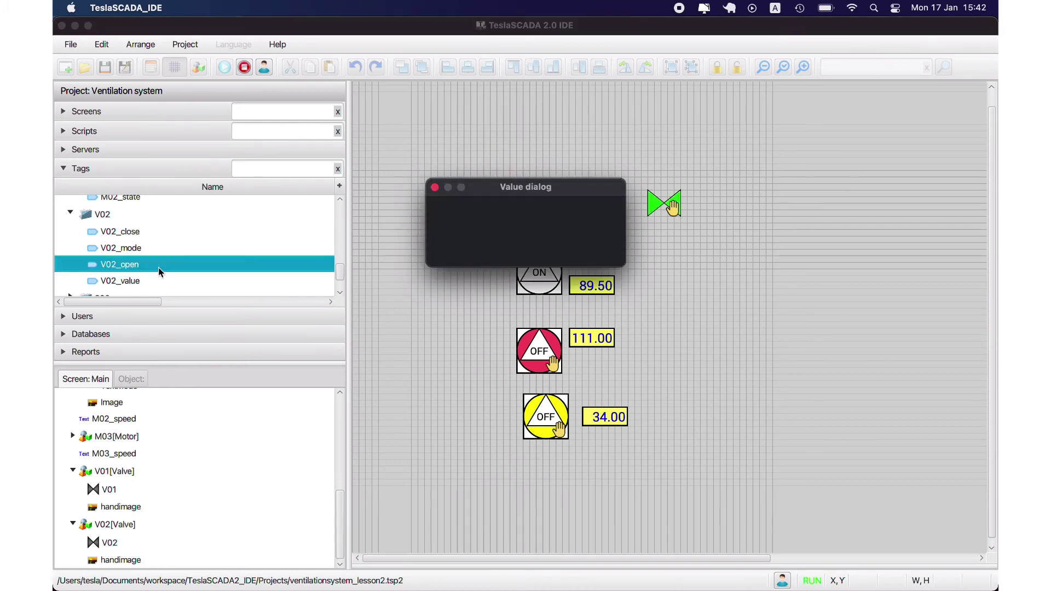
{"action": "left_click", "coordinate": [602, 216]}
{"action": "left_click", "coordinate": [597, 230]}
{"action": "left_click", "coordinate": [605, 250]}
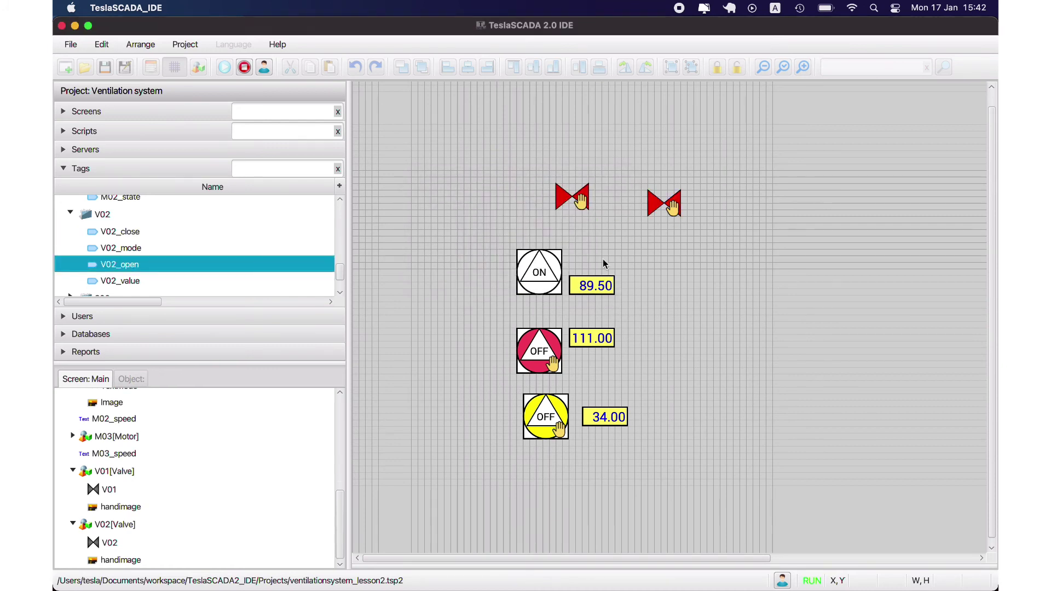
- Restart the simulation, set the V02_mode tag to true, and stop the simulation
{"action": "left_click", "coordinate": [245, 67]}
{"action": "left_click", "coordinate": [226, 70]}
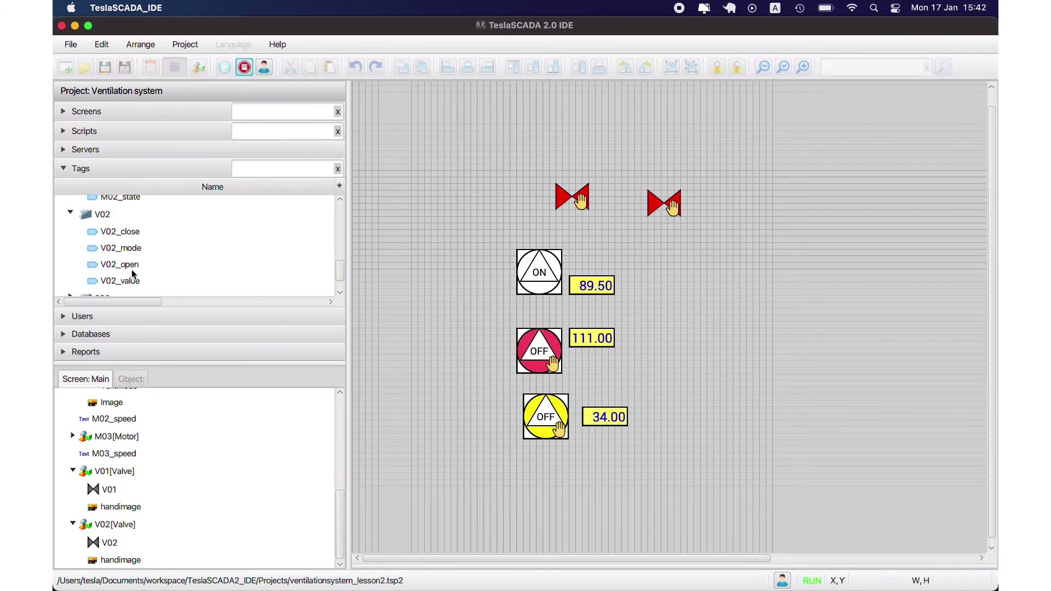
{"action": "double_click", "coordinate": [120, 249]}
{"action": "left_click", "coordinate": [602, 216]}
{"action": "left_click", "coordinate": [597, 230]}
{"action": "left_click", "coordinate": [606, 249]}
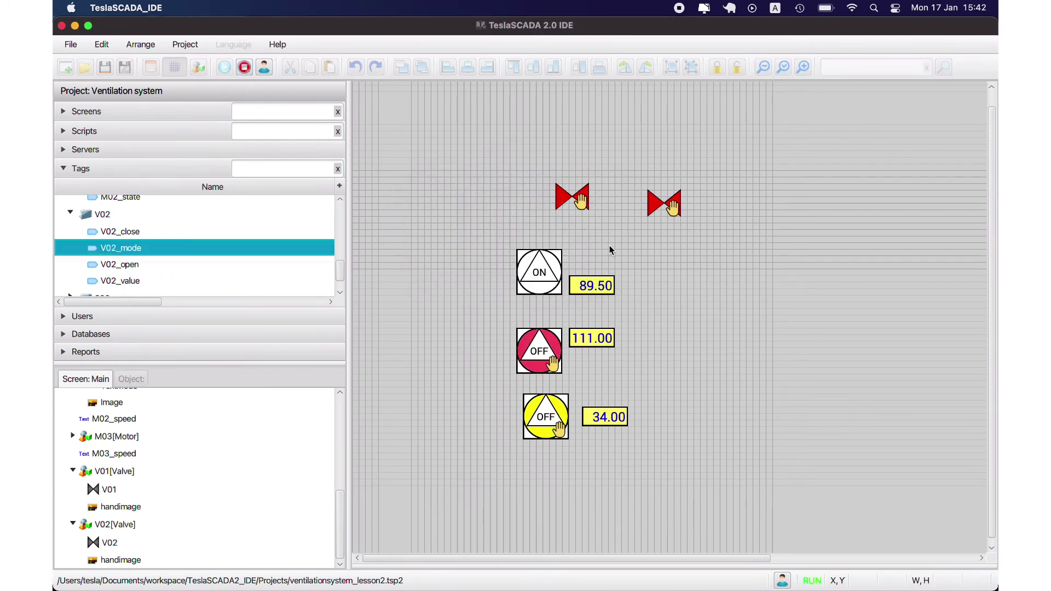
{"action": "left_click", "coordinate": [244, 68]}
- Duplicate the V02 valve group and place the copy just below it at about X 460, Y 280
{"action": "left_click", "coordinate": [645, 206]}
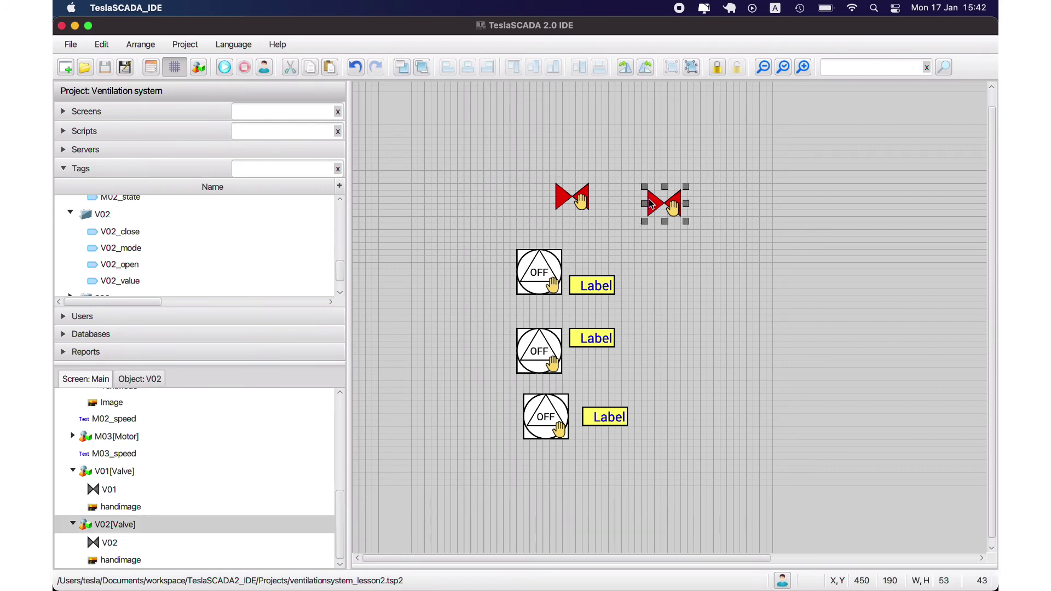
{"action": "right_click", "coordinate": [647, 207]}
{"action": "left_click", "coordinate": [681, 265]}
{"action": "left_click_drag", "start_coordinate": [674, 210], "coordinate": [673, 268]}
- Rename the copied valve group and the valve object inside it as V03
{"action": "double_click", "coordinate": [674, 268]}
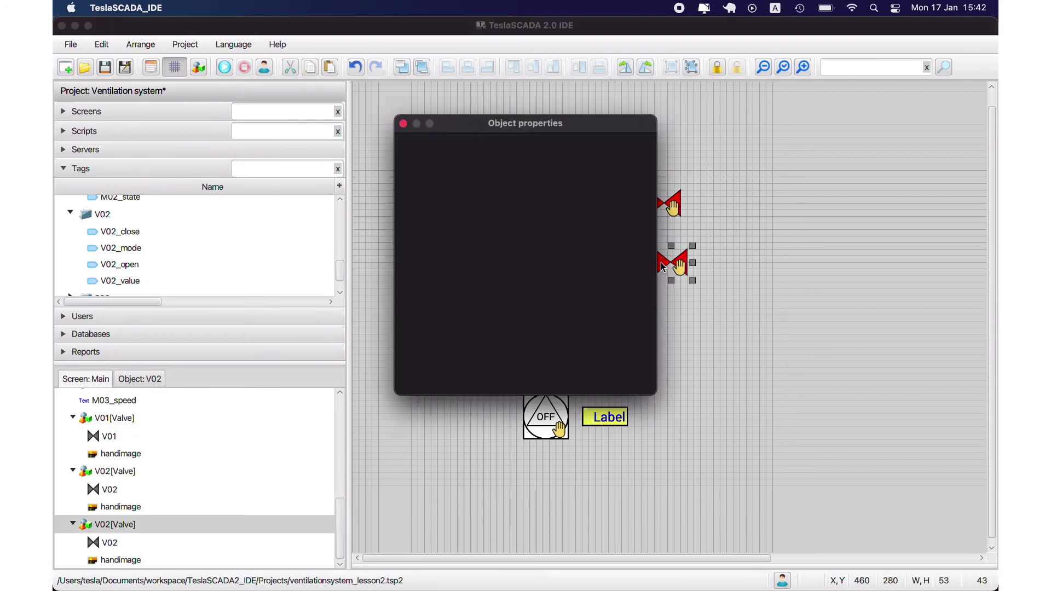
{"action": "left_click", "coordinate": [525, 182]}
{"action": "type", "text": "3"}
{"action": "key", "text": "Return"}
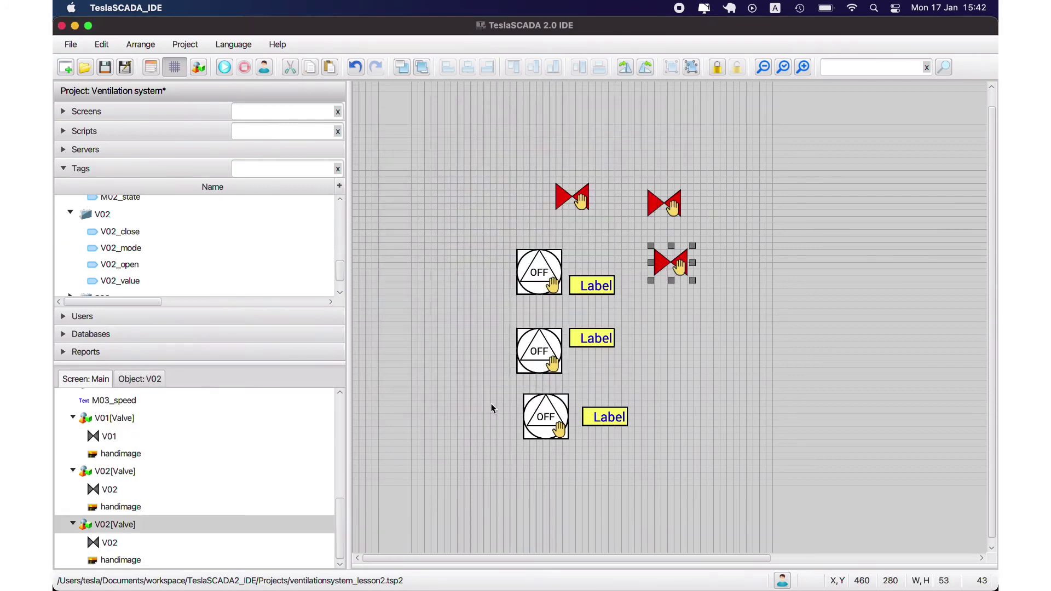
{"action": "left_click", "coordinate": [73, 559]}
{"action": "double_click", "coordinate": [109, 542]}
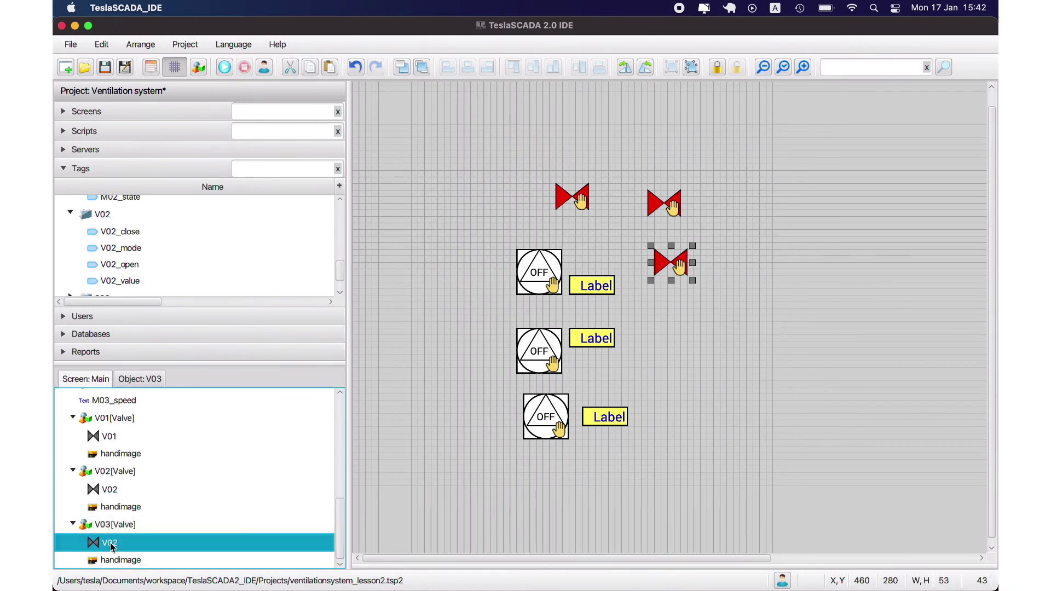
{"action": "key", "text": "BackSpace"}
{"action": "type", "text": "3"}
{"action": "left_click", "coordinate": [545, 421]}
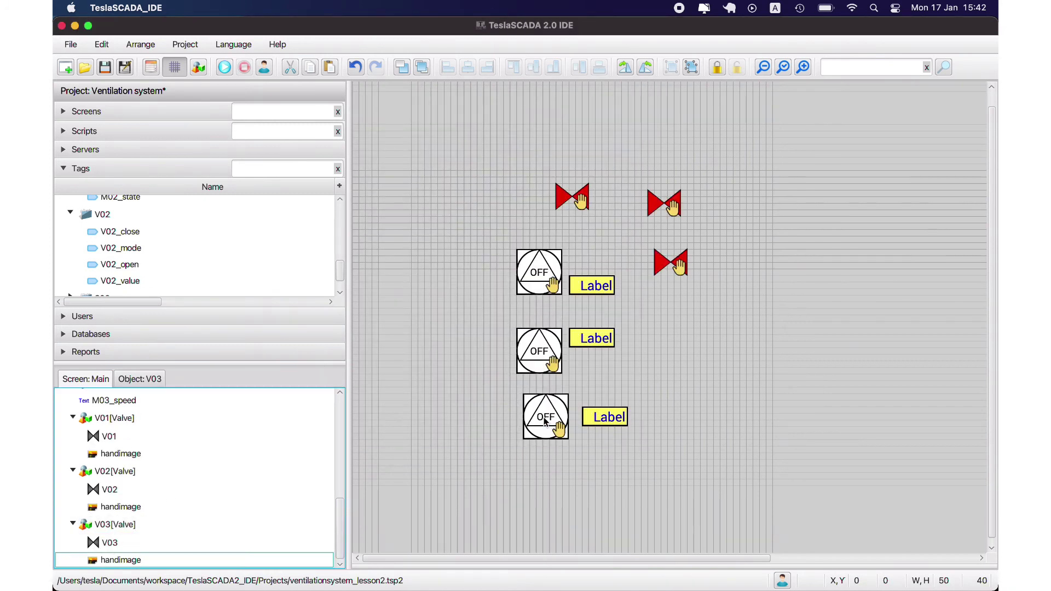
- Save and run the project, and set the V03_close tag to true to test the third valve's colour
{"action": "left_click", "coordinate": [105, 68]}
{"action": "left_click", "coordinate": [224, 67]}
{"action": "scroll", "coordinate": [225, 234], "scroll_direction": "up", "scroll_amount": 5}
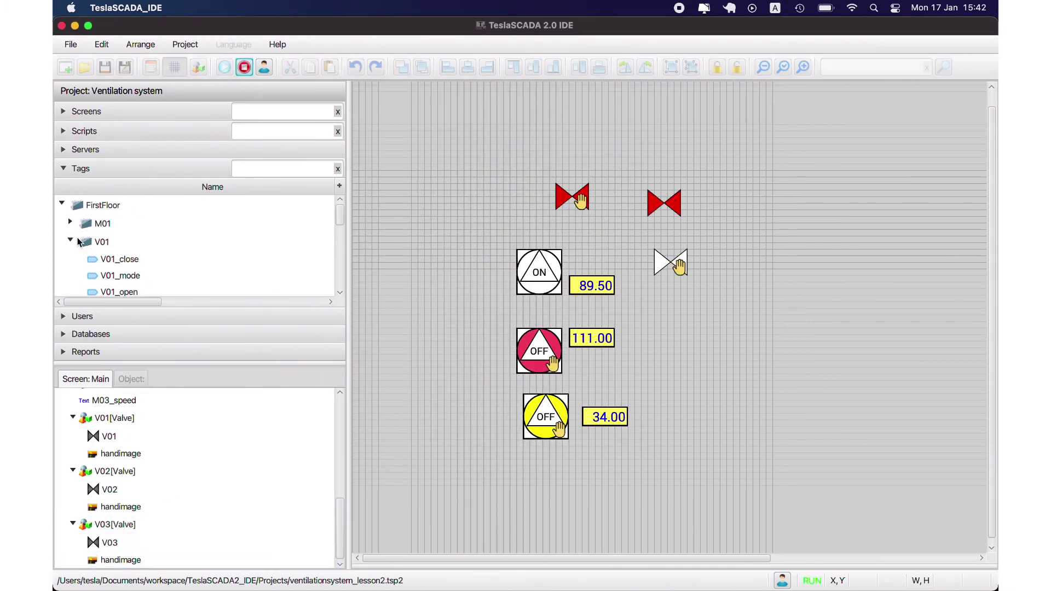
{"action": "left_click", "coordinate": [62, 205]}
{"action": "left_click", "coordinate": [61, 221]}
{"action": "left_click", "coordinate": [62, 242]}
{"action": "scroll", "coordinate": [66, 262], "scroll_direction": "down", "scroll_amount": 3}
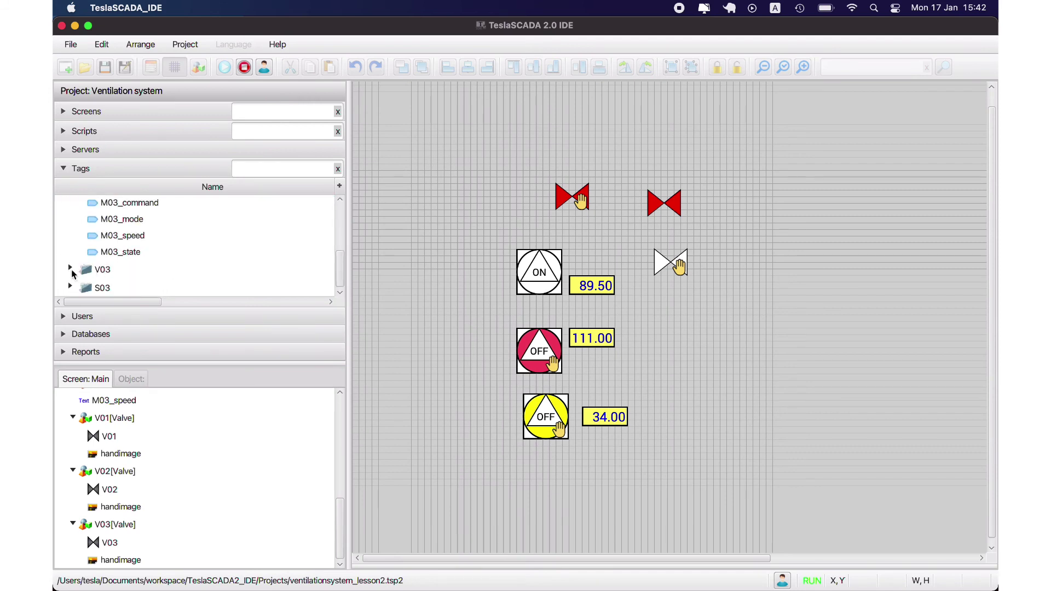
{"action": "left_click", "coordinate": [70, 276]}
{"action": "double_click", "coordinate": [121, 221]}
{"action": "left_click", "coordinate": [569, 216]}
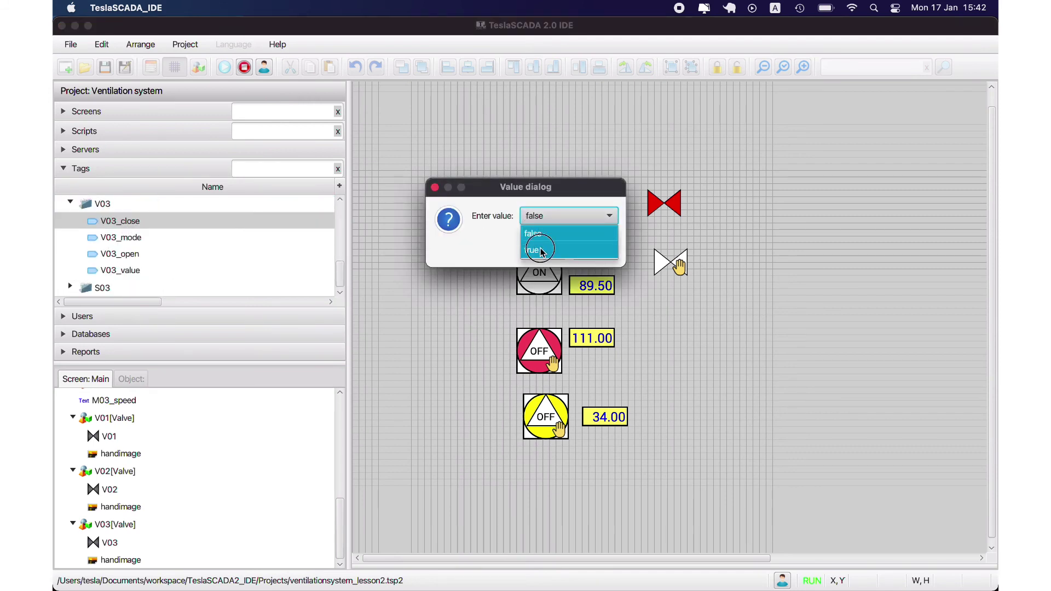
{"action": "left_click", "coordinate": [598, 254]}
{"action": "left_click", "coordinate": [598, 254]}
- Set the V03_open tag to true in the running project
{"action": "double_click", "coordinate": [121, 254]}
{"action": "left_click", "coordinate": [553, 215]}
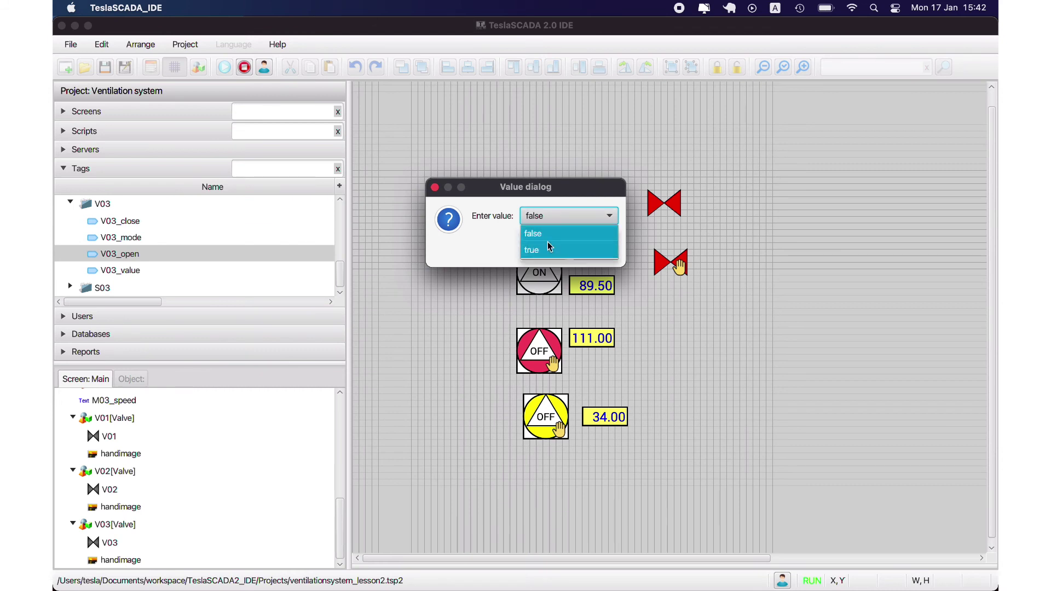
{"action": "left_click", "coordinate": [548, 242]}
{"action": "left_click", "coordinate": [596, 248]}
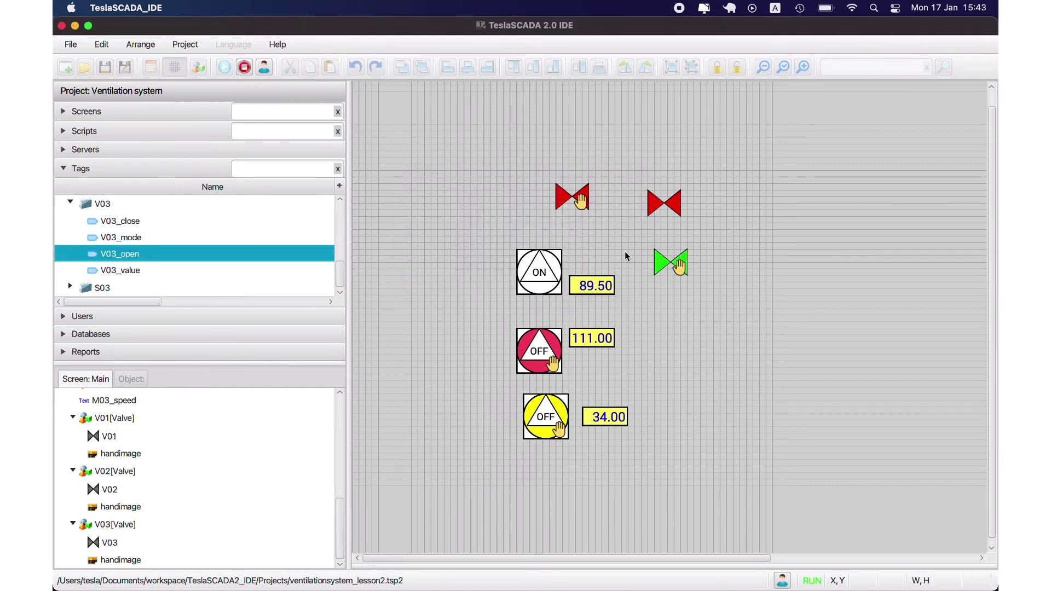
- Set the V03_mode tag to true to test the hand image's visibility, and stop the simulation
{"action": "double_click", "coordinate": [164, 237]}
{"action": "left_click", "coordinate": [569, 215]}
{"action": "left_click", "coordinate": [532, 233]}
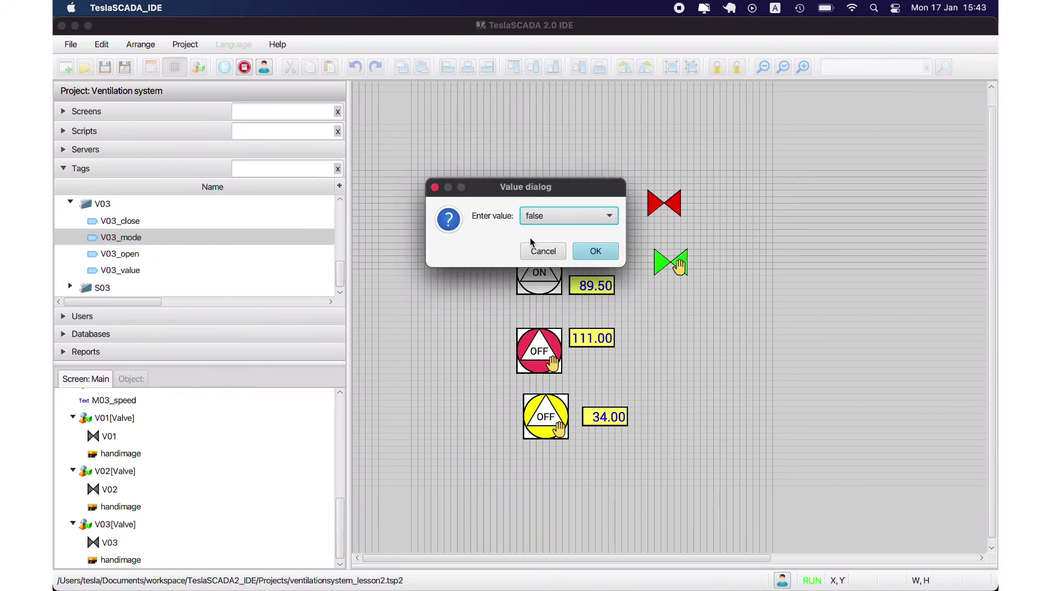
{"action": "left_click", "coordinate": [553, 216]}
{"action": "left_click", "coordinate": [549, 249]}
{"action": "left_click", "coordinate": [599, 251]}
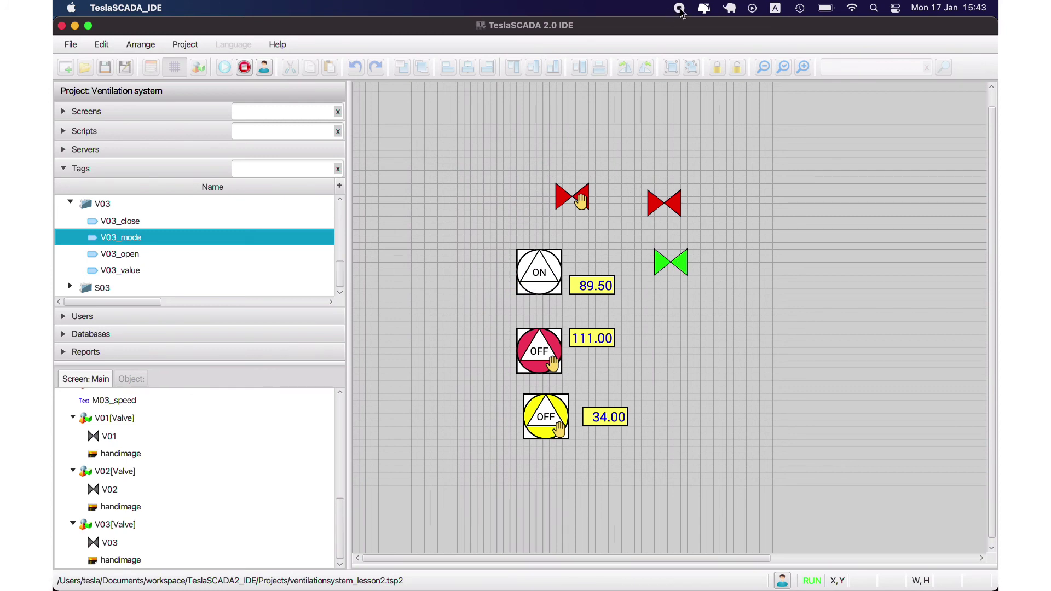
{"action": "left_click", "coordinate": [245, 68]}
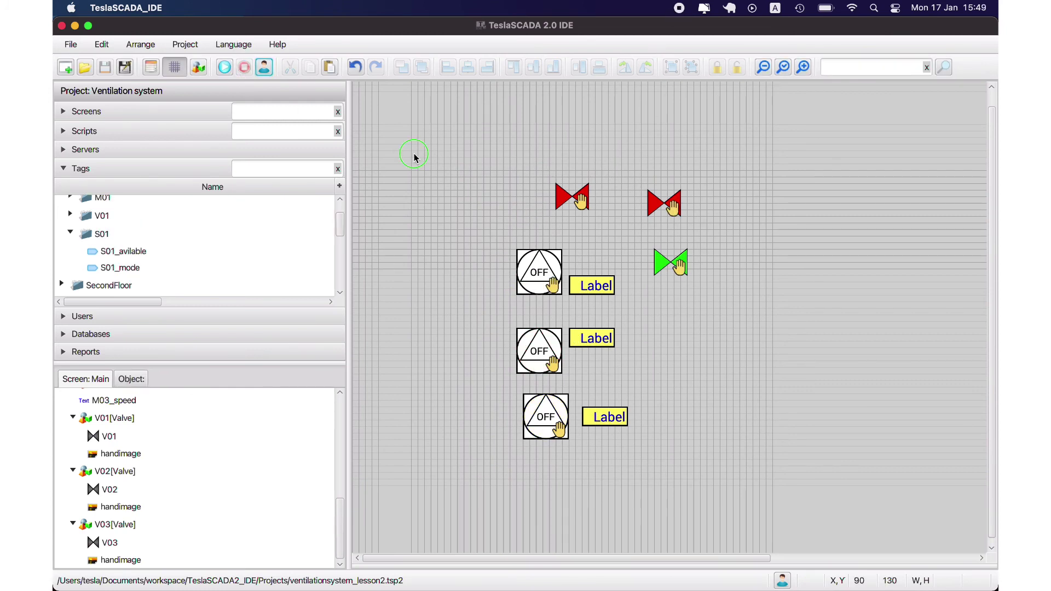
- Insert an Ellipse from Simple Objects beside the third valve, sized 40 by 40 at about X 570, Y 310
{"action": "right_click", "coordinate": [414, 158]}
{"action": "left_click", "coordinate": [429, 168]}
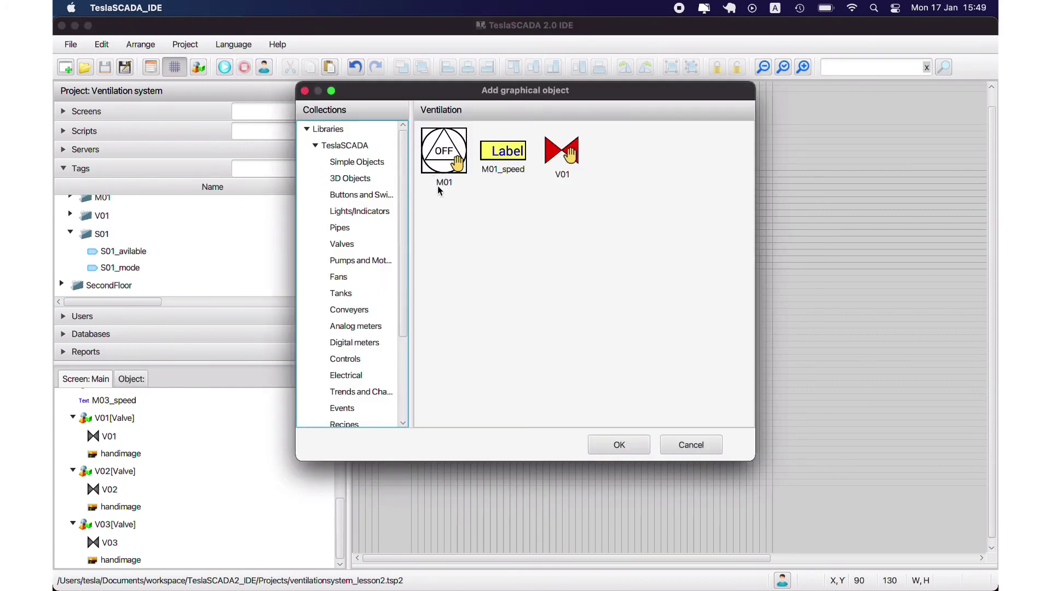
{"action": "left_click", "coordinate": [354, 164]}
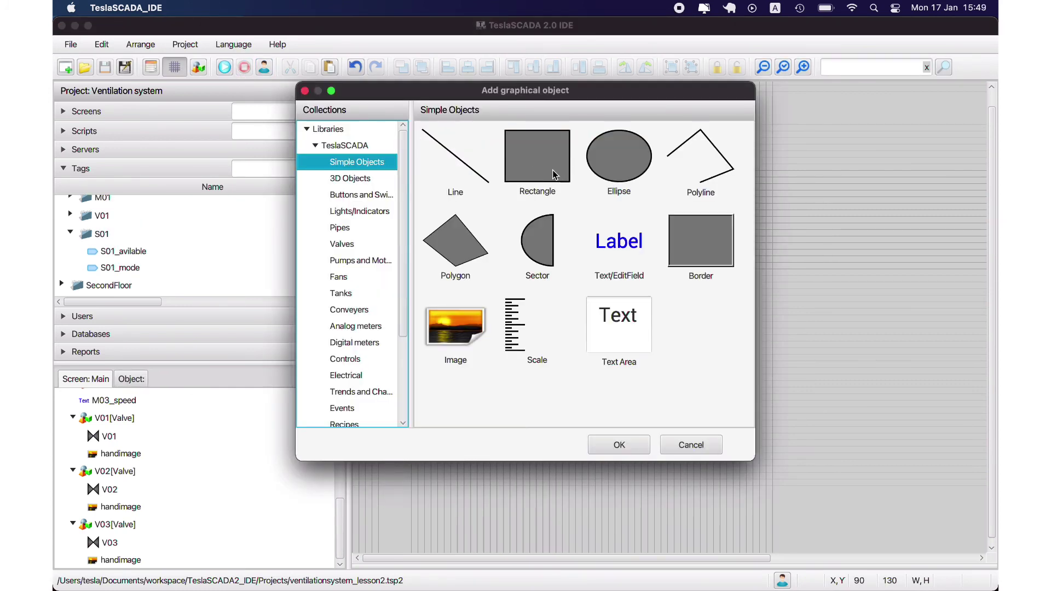
{"action": "left_click", "coordinate": [532, 166]}
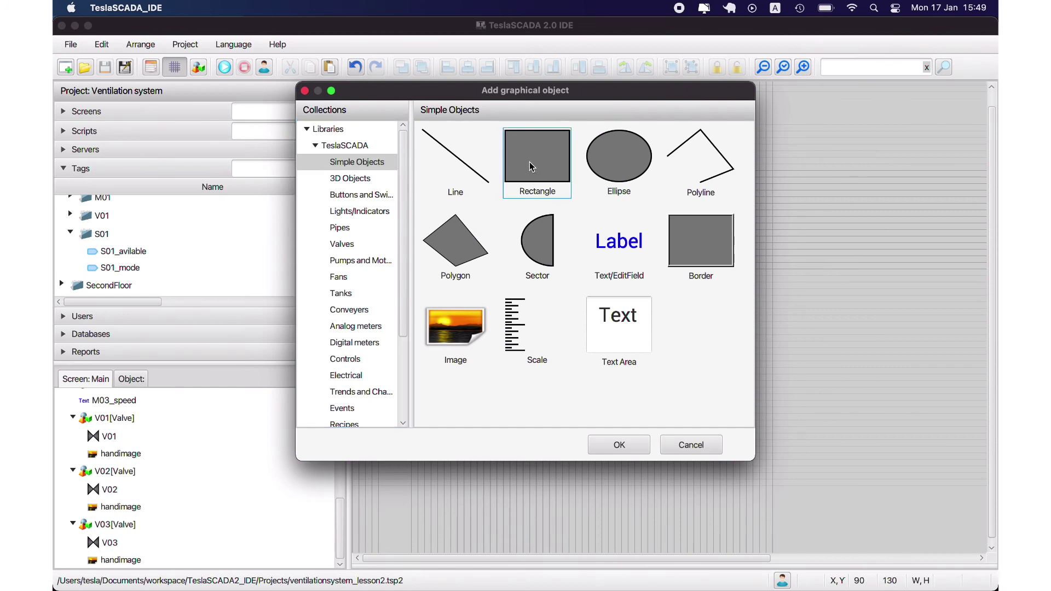
{"action": "double_click", "coordinate": [598, 163]}
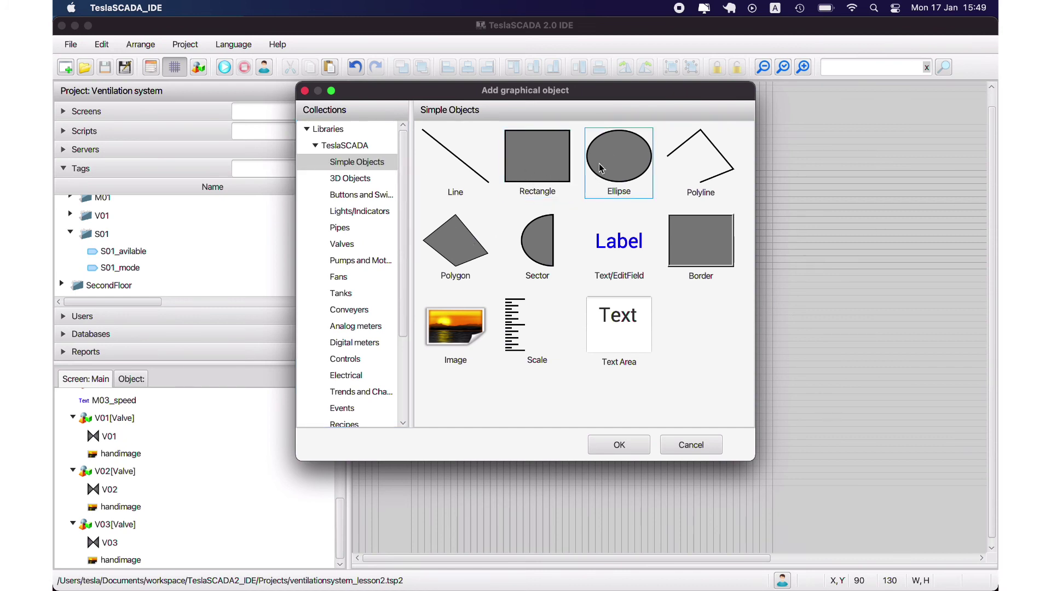
{"action": "left_click_drag", "start_coordinate": [794, 323], "coordinate": [757, 299]}
- Try a different line colour for the new ellipse
{"action": "double_click", "coordinate": [741, 277]}
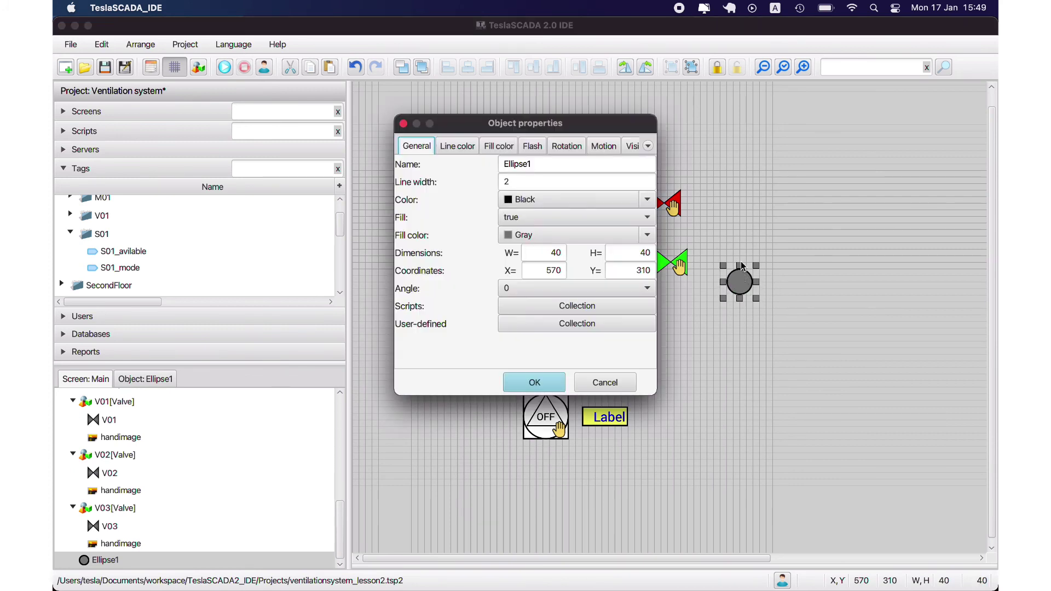
{"action": "left_click", "coordinate": [458, 146]}
{"action": "left_click", "coordinate": [418, 145]}
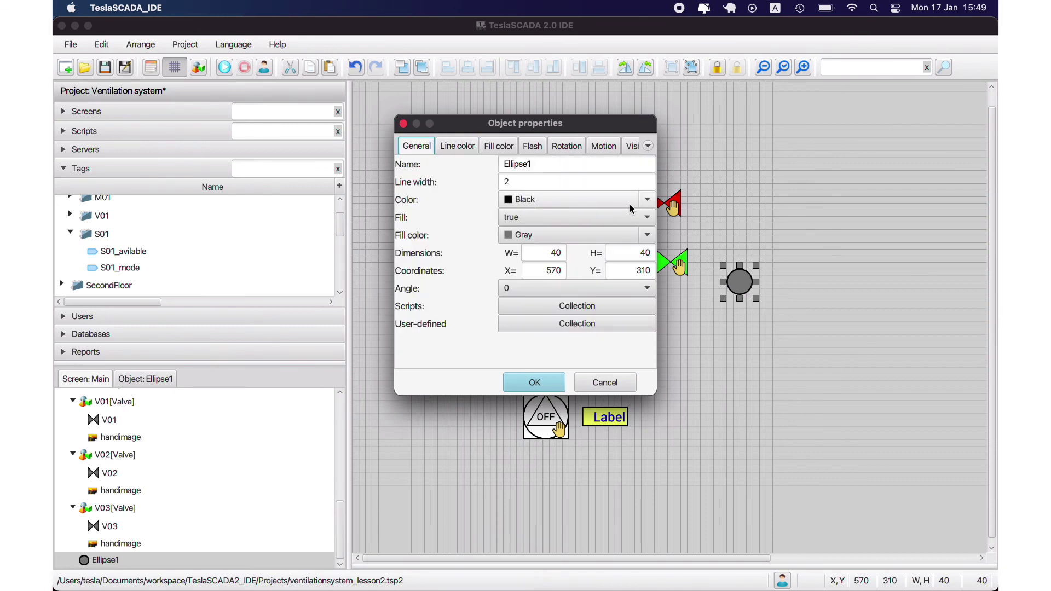
{"action": "left_click", "coordinate": [647, 200]}
{"action": "left_click", "coordinate": [512, 222]}
{"action": "left_click", "coordinate": [534, 382]}
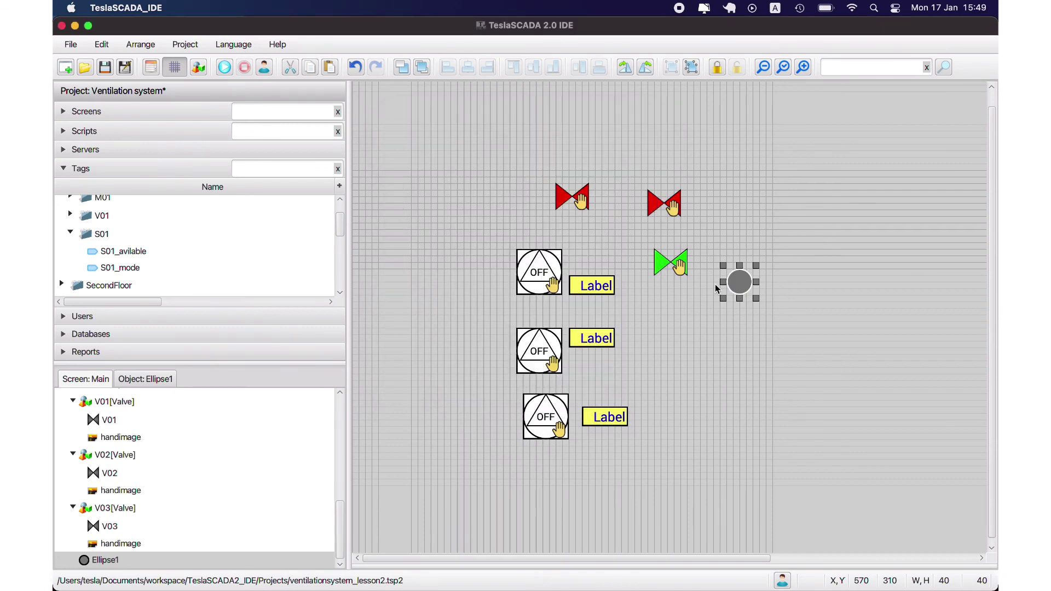
- Set the ellipse's line colour to Black and its fill colour to White
{"action": "double_click", "coordinate": [732, 284]}
{"action": "left_click", "coordinate": [646, 199]}
{"action": "left_click", "coordinate": [628, 223]}
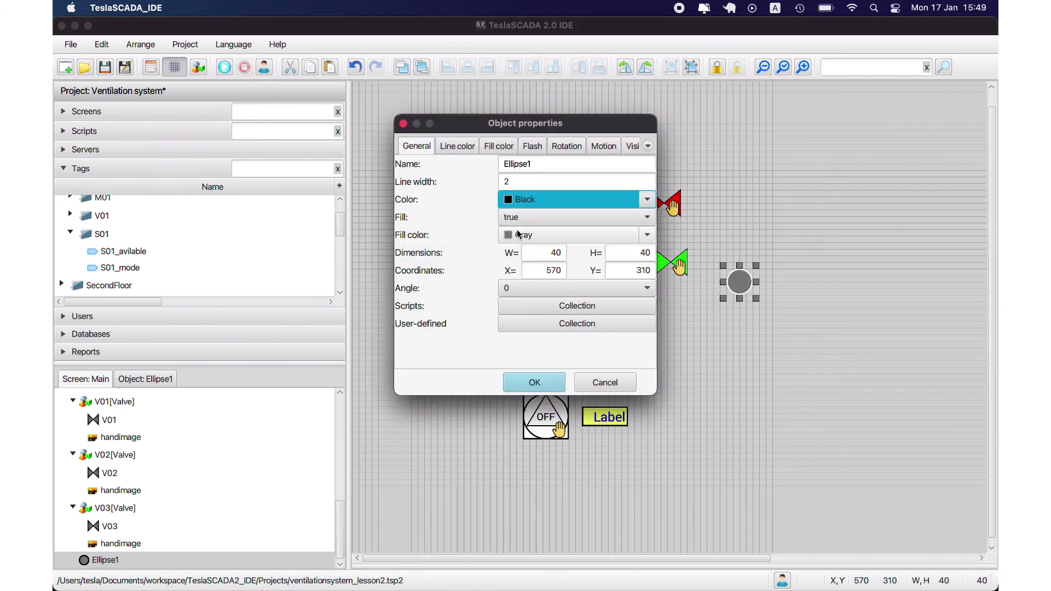
{"action": "left_click", "coordinate": [647, 234]}
{"action": "left_click", "coordinate": [512, 256]}
{"action": "left_click", "coordinate": [534, 382]}
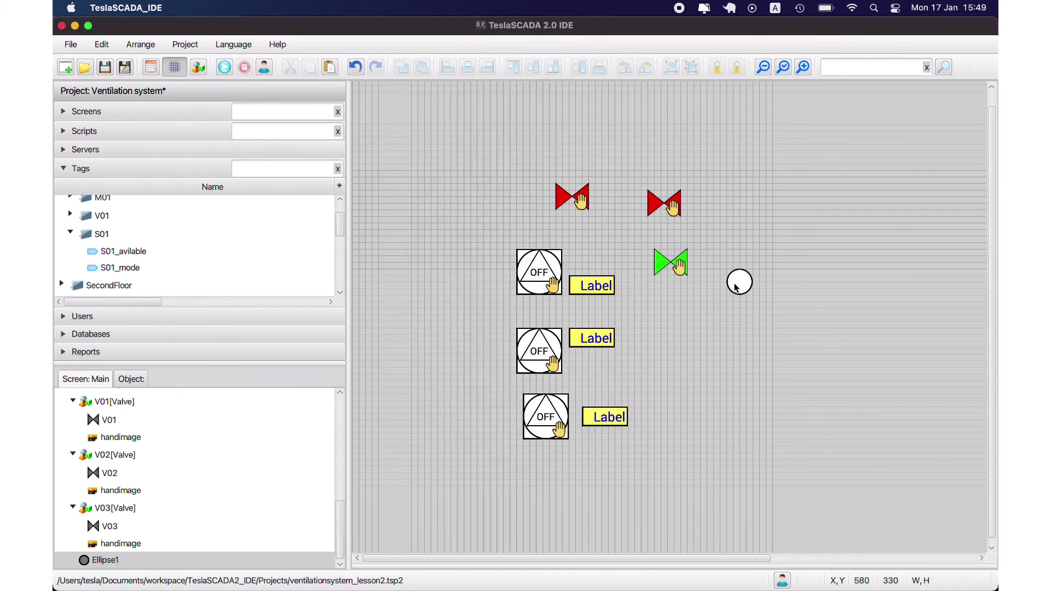
- Insert an Image from Simple Objects over the white ellipse and shrink it to 30 by 30
{"action": "right_click", "coordinate": [694, 294]}
{"action": "left_click", "coordinate": [704, 303]}
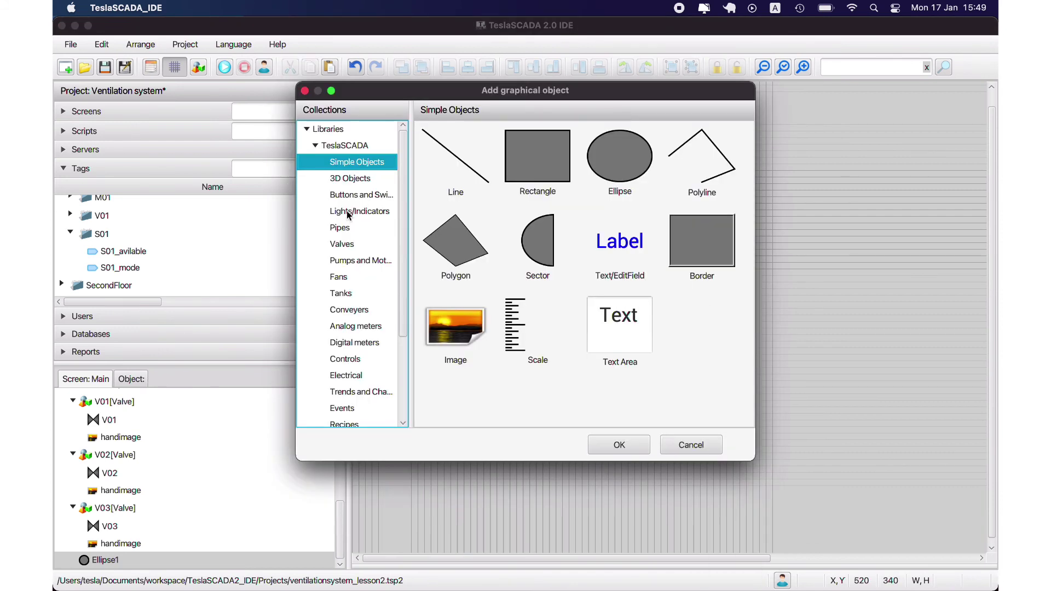
{"action": "left_click", "coordinate": [445, 312]}
{"action": "left_click", "coordinate": [619, 445]}
{"action": "left_click", "coordinate": [764, 288]}
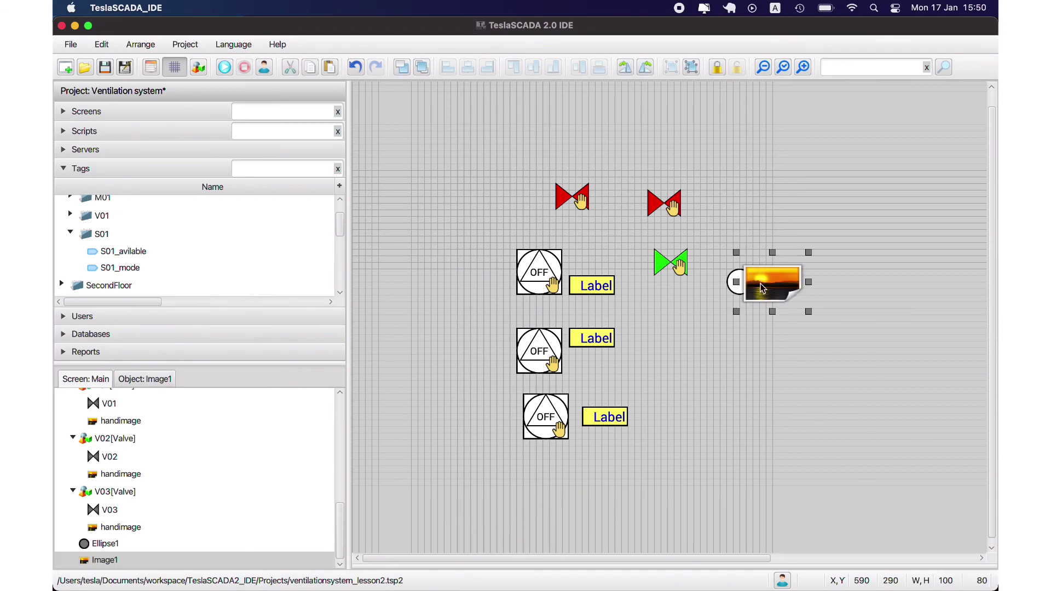
{"action": "left_click_drag", "start_coordinate": [809, 310], "coordinate": [746, 287]}
- Turn off the screen grid and centre the small image inside the white ellipse
{"action": "left_click", "coordinate": [175, 67]}
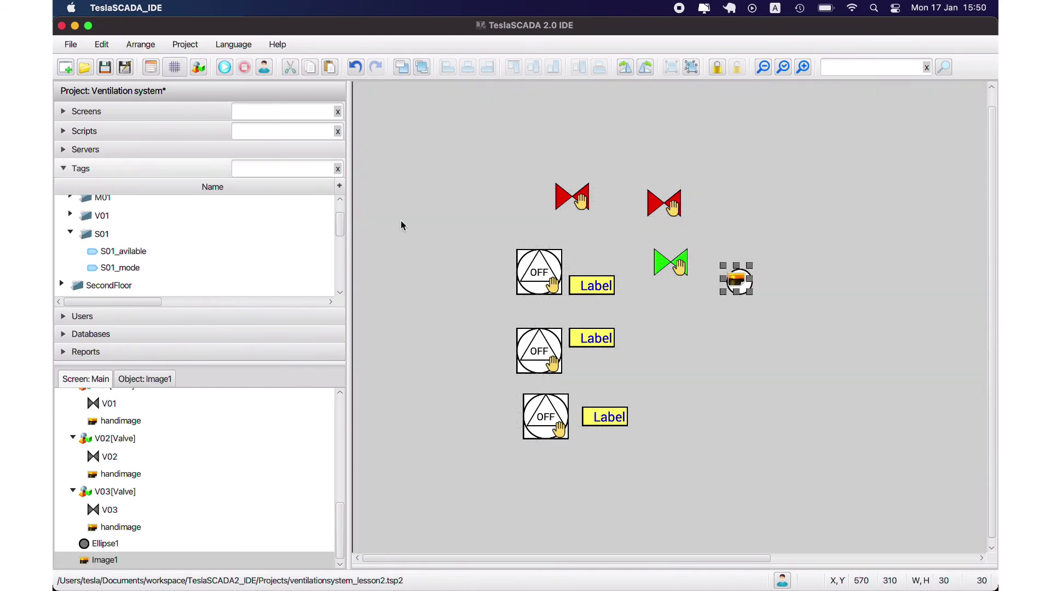
{"action": "left_click", "coordinate": [803, 67]}
{"action": "left_click_drag", "start_coordinate": [890, 208], "coordinate": [895, 212]}
{"action": "left_click", "coordinate": [896, 247]}
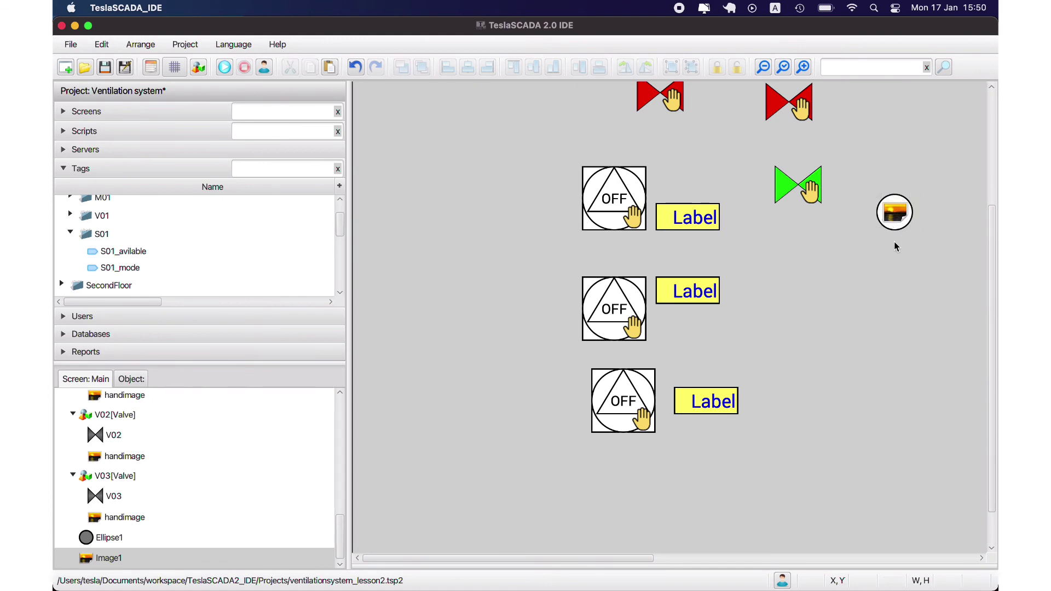
- Assign the sensor picture to the 30 by 30 image inside the white ellipse
{"action": "double_click", "coordinate": [895, 213]}
{"action": "left_click", "coordinate": [613, 236]}
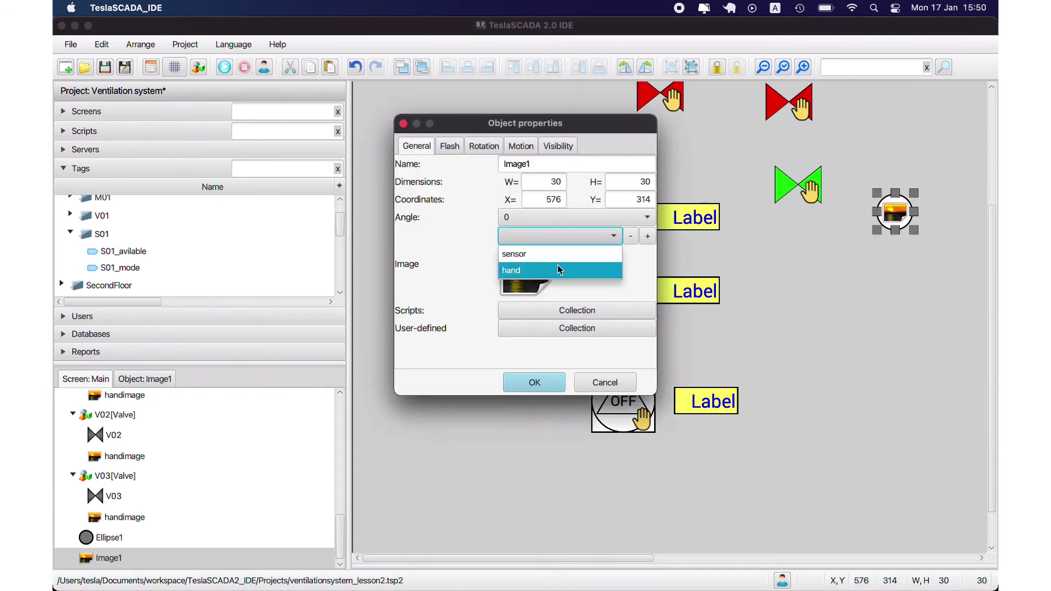
{"action": "left_click", "coordinate": [553, 268]}
{"action": "left_click", "coordinate": [534, 382]}
{"action": "left_click", "coordinate": [756, 258]}
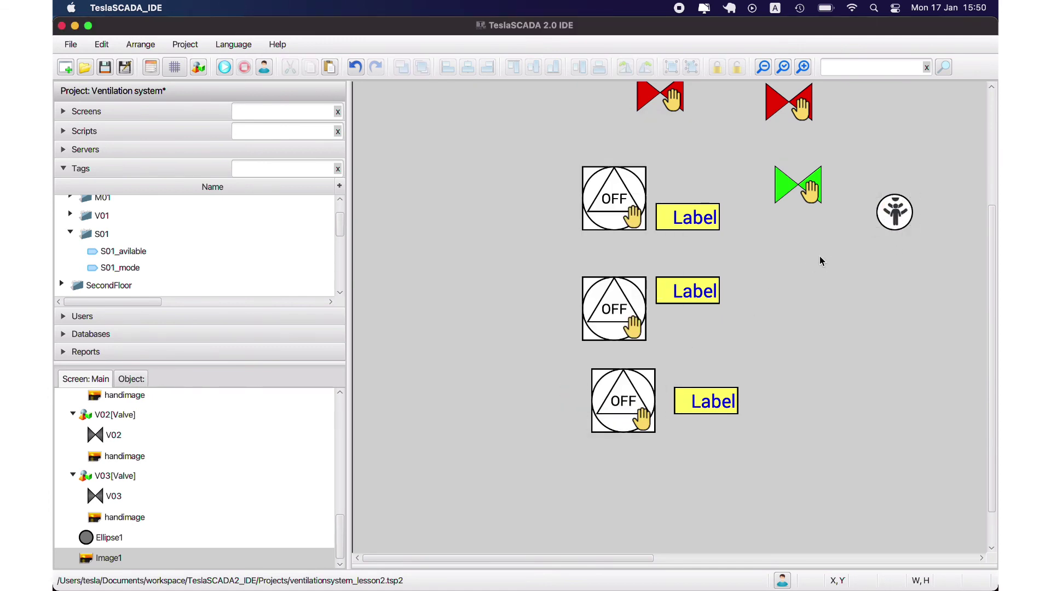
- Insert another Image from Simple Objects, 24 by 27, over the lower-right edge of the white ellipse
{"action": "right_click", "coordinate": [855, 227]}
{"action": "left_click", "coordinate": [861, 233]}
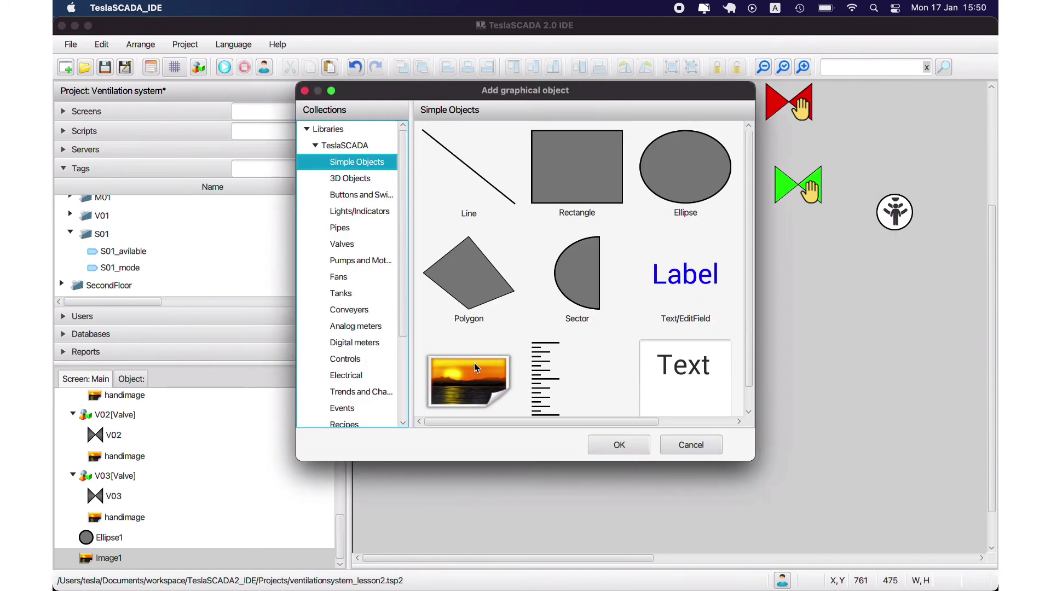
{"action": "left_click", "coordinate": [474, 363]}
{"action": "double_click", "coordinate": [475, 364]}
{"action": "left_click", "coordinate": [821, 252]}
{"action": "left_click_drag", "start_coordinate": [904, 307], "coordinate": [902, 236]}
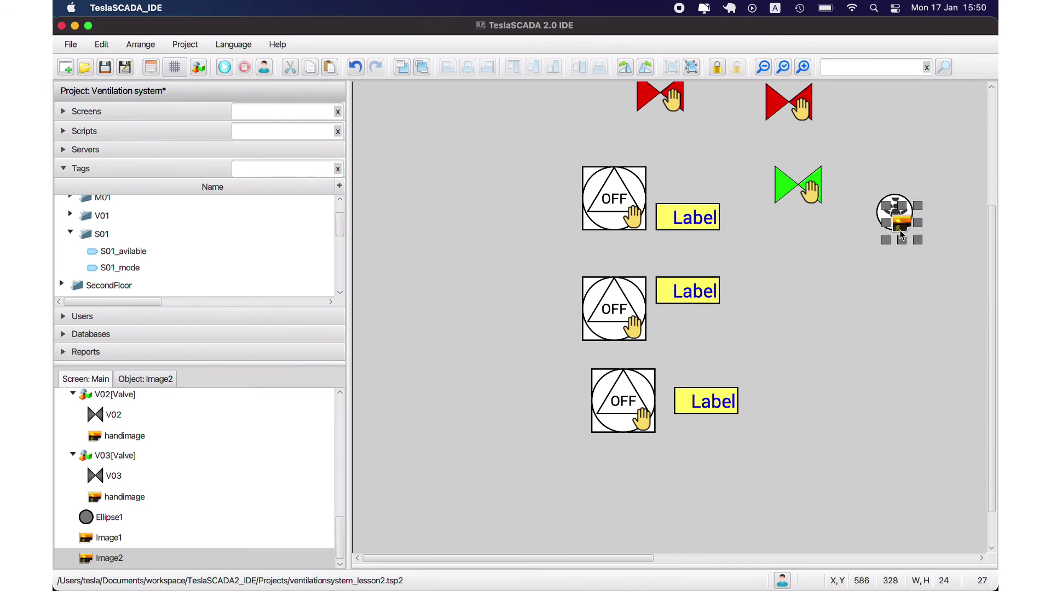
- Assign the hand picture to the new 24 by 27 image
{"action": "double_click", "coordinate": [902, 233]}
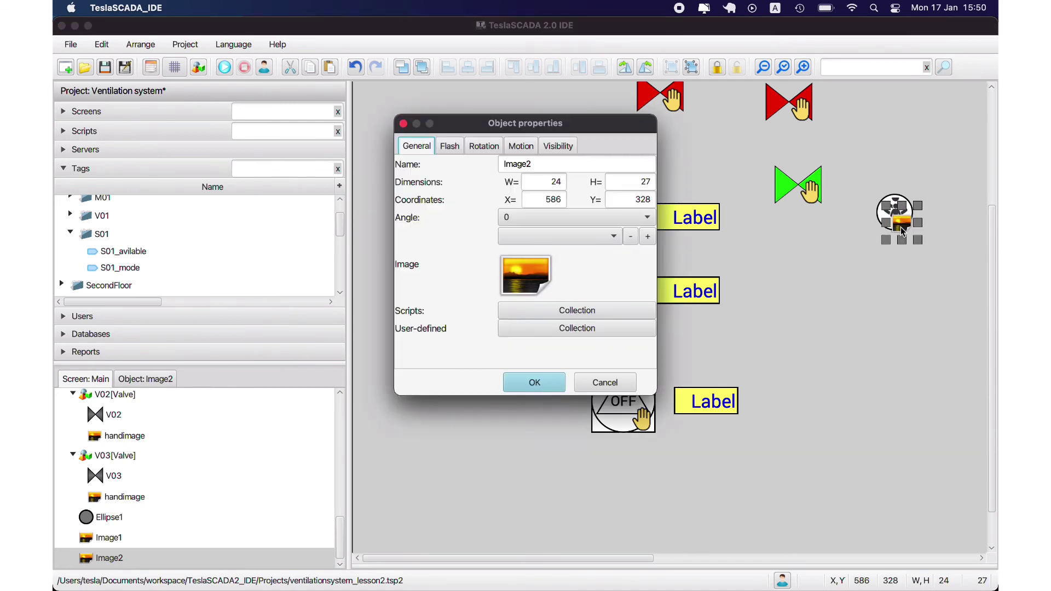
{"action": "left_click", "coordinate": [552, 236]}
{"action": "left_click", "coordinate": [536, 267]}
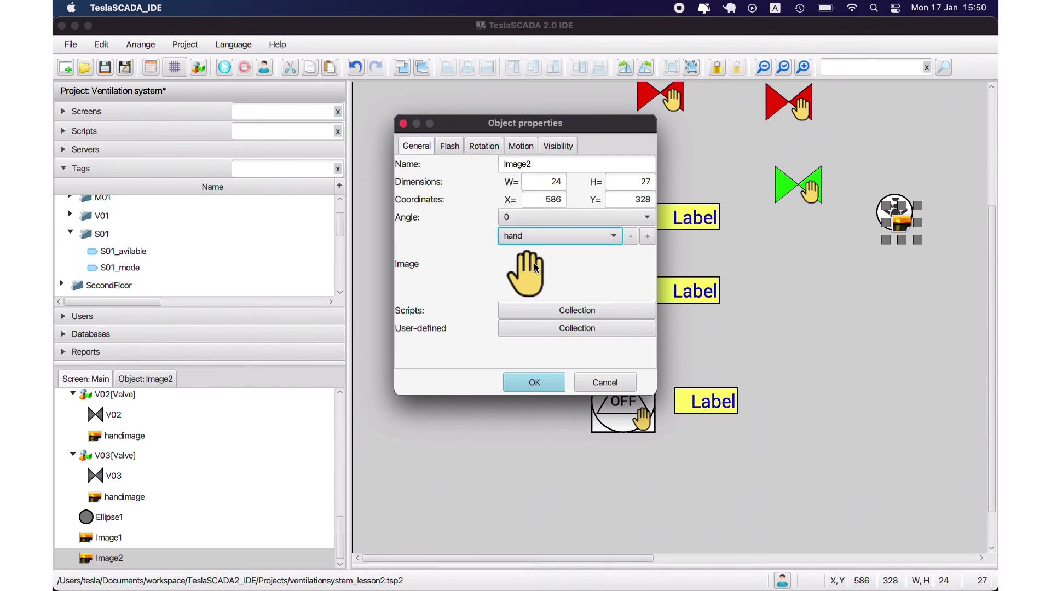
{"action": "left_click", "coordinate": [547, 379]}
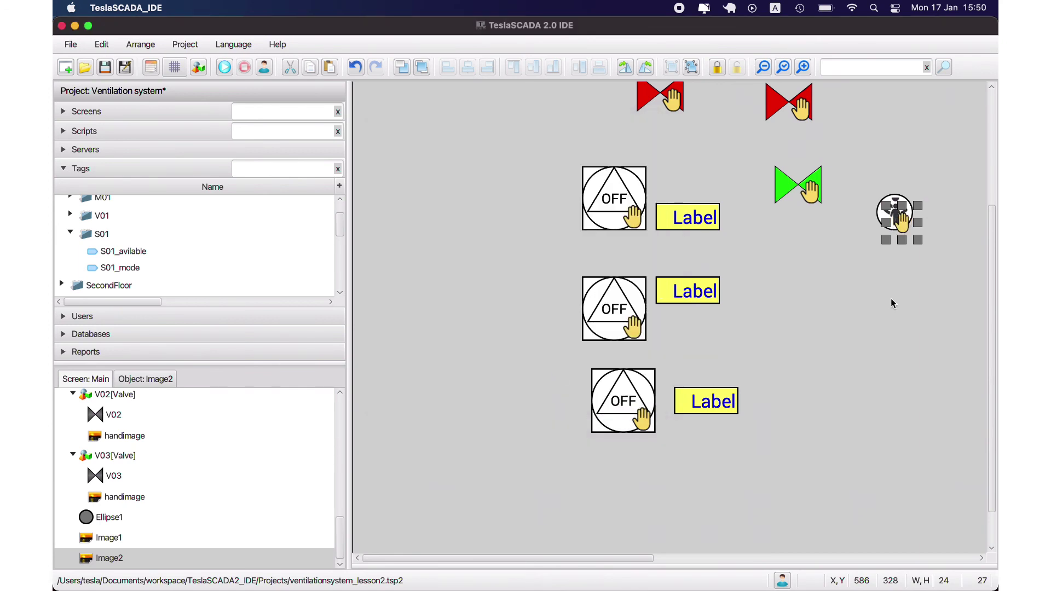
- Group the white ellipse, the sensor image and the hand image into one object
{"action": "left_click", "coordinate": [782, 66]}
{"action": "key", "text": "ctrl+g"}
{"action": "left_click", "coordinate": [739, 282]}
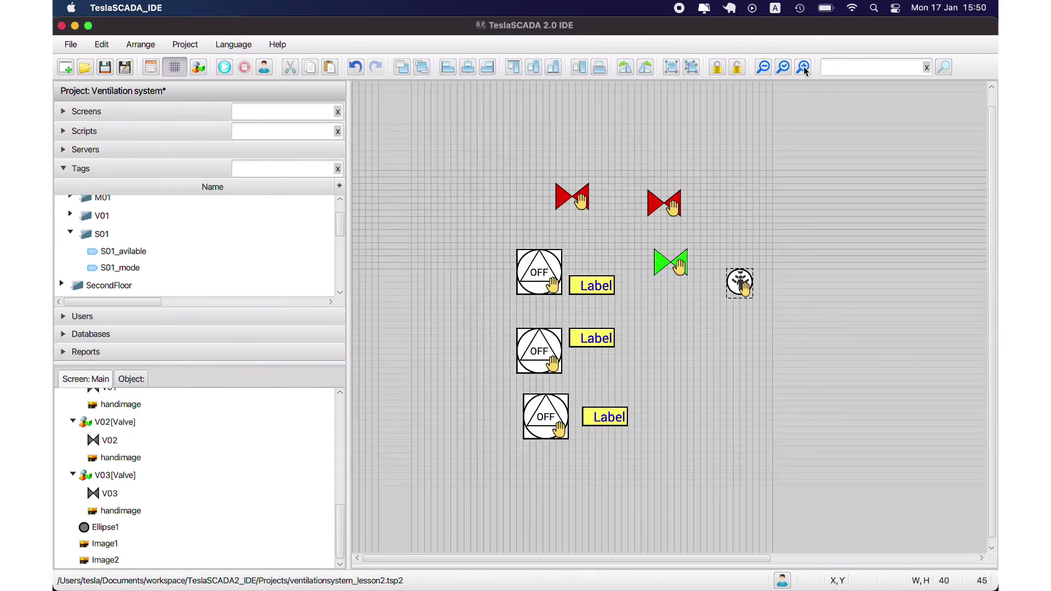
{"action": "left_click", "coordinate": [673, 66]}
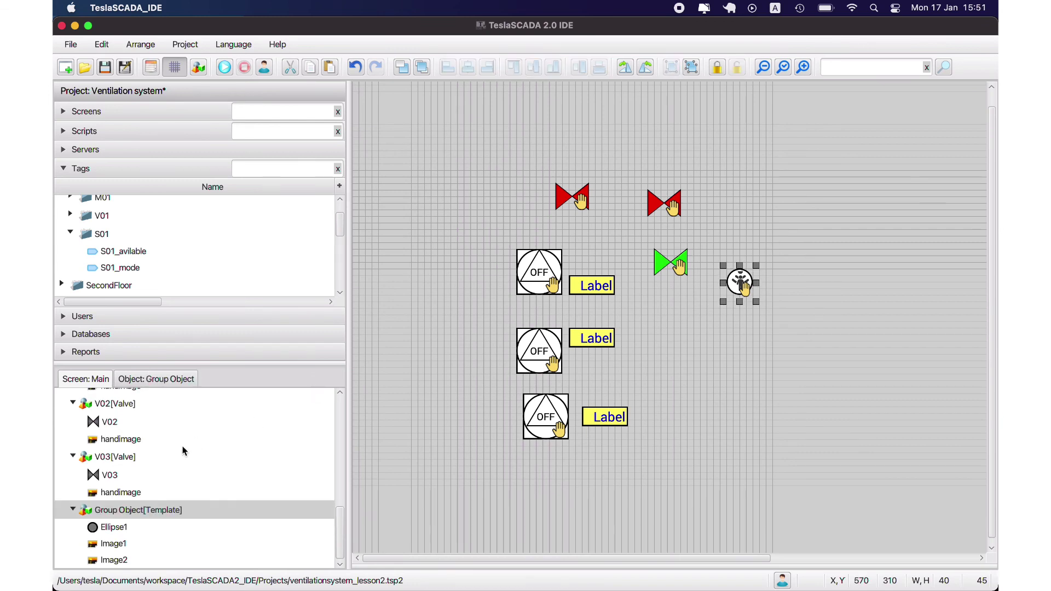
- Set the new group's template to Sensor and its name to S01, and expand its contents
{"action": "double_click", "coordinate": [148, 509]}
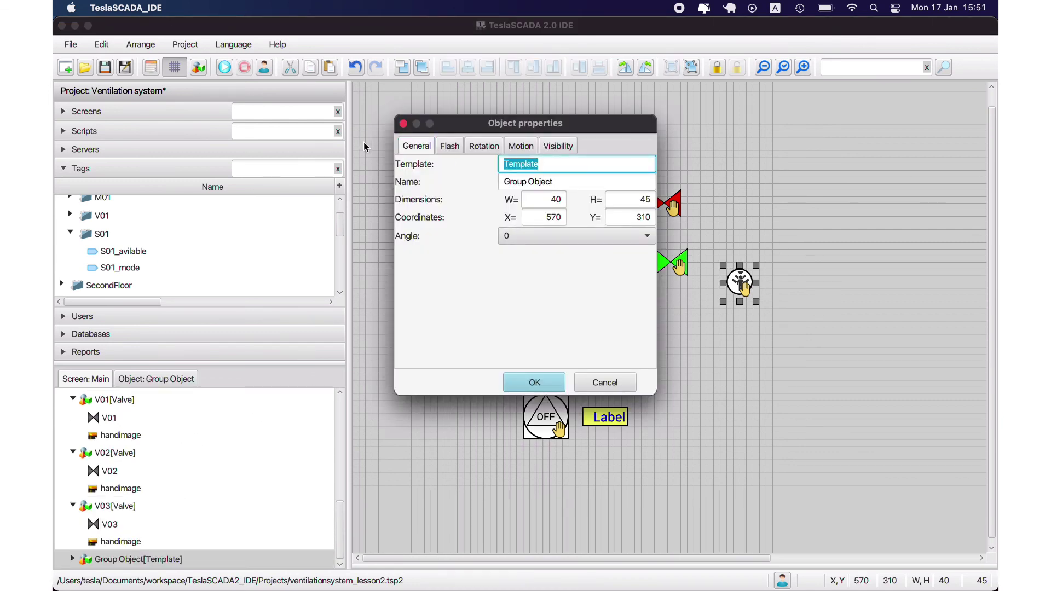
{"action": "type", "text": "Sensor"}
{"action": "key", "text": "Tab"}
{"action": "type", "text": "S01"}
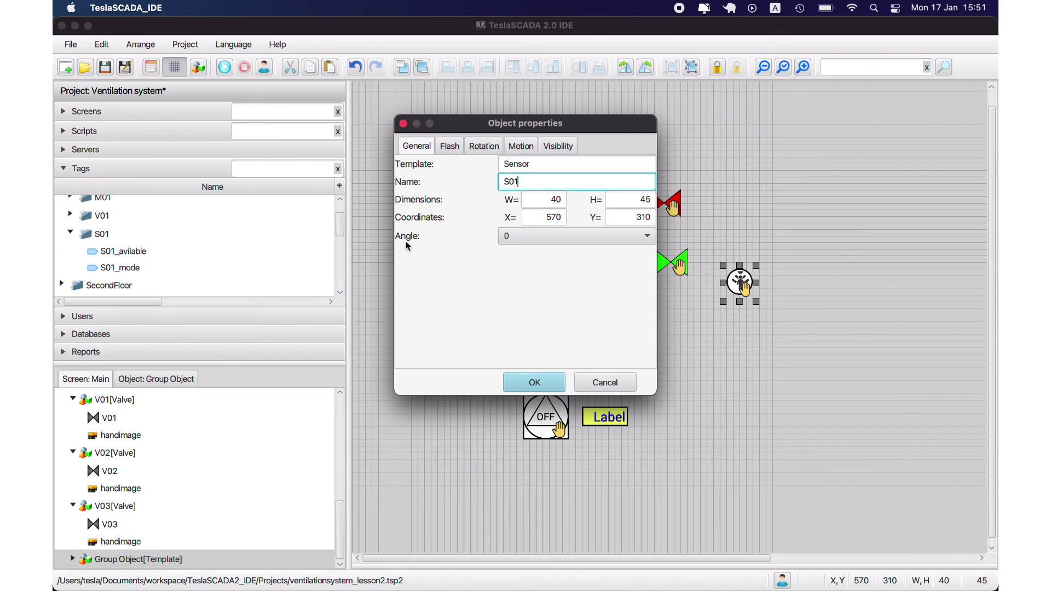
{"action": "left_click", "coordinate": [552, 382]}
{"action": "left_click", "coordinate": [73, 559]}
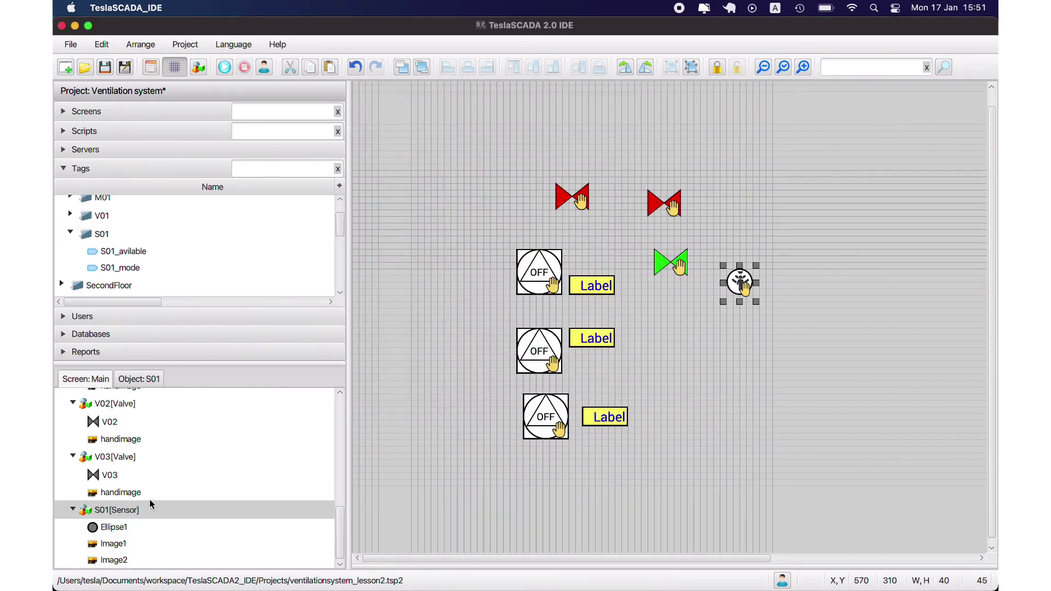
- Rename Image1 in the S01 group as sensorimage and enable its Flash property
{"action": "double_click", "coordinate": [115, 545]}
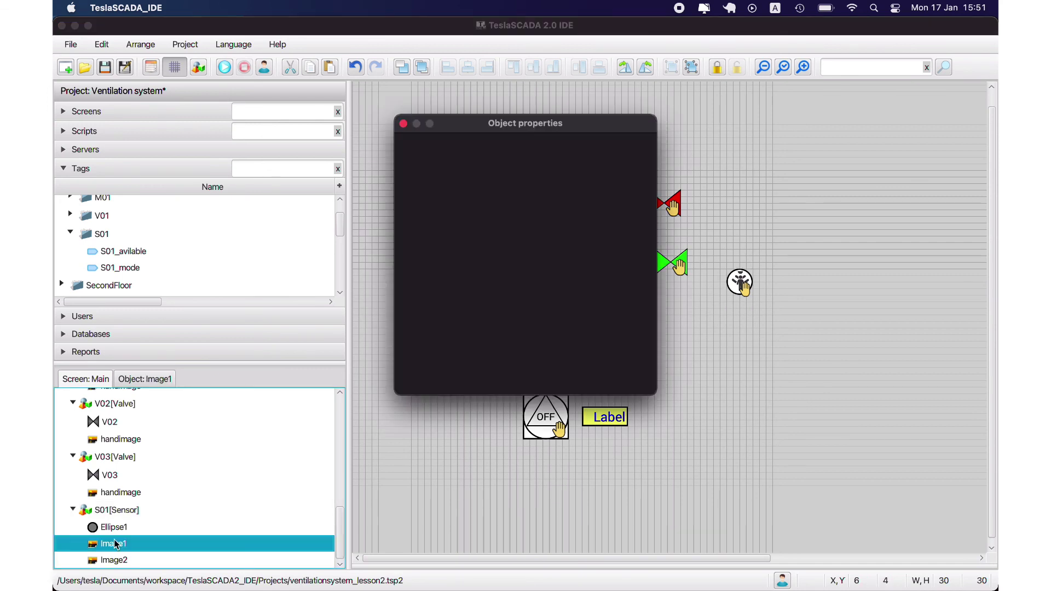
{"action": "type", "text": "sensorimage"}
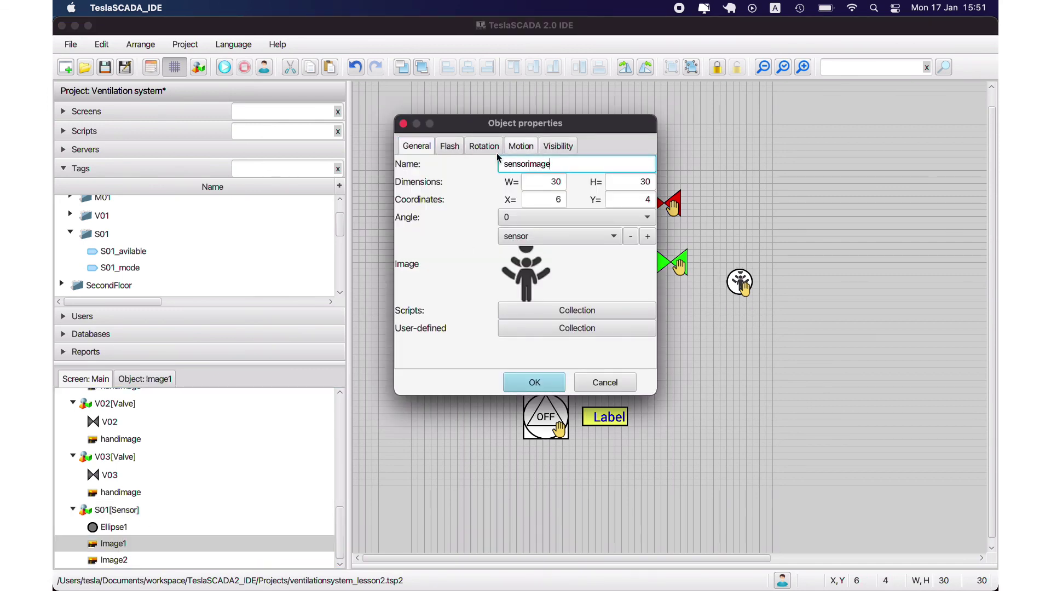
{"action": "left_click", "coordinate": [457, 146]}
{"action": "left_click", "coordinate": [401, 162]}
- Bind the sensorimage's Flash property to the tag {group}_avilable
{"action": "left_click", "coordinate": [553, 181]}
{"action": "left_click", "coordinate": [647, 177]}
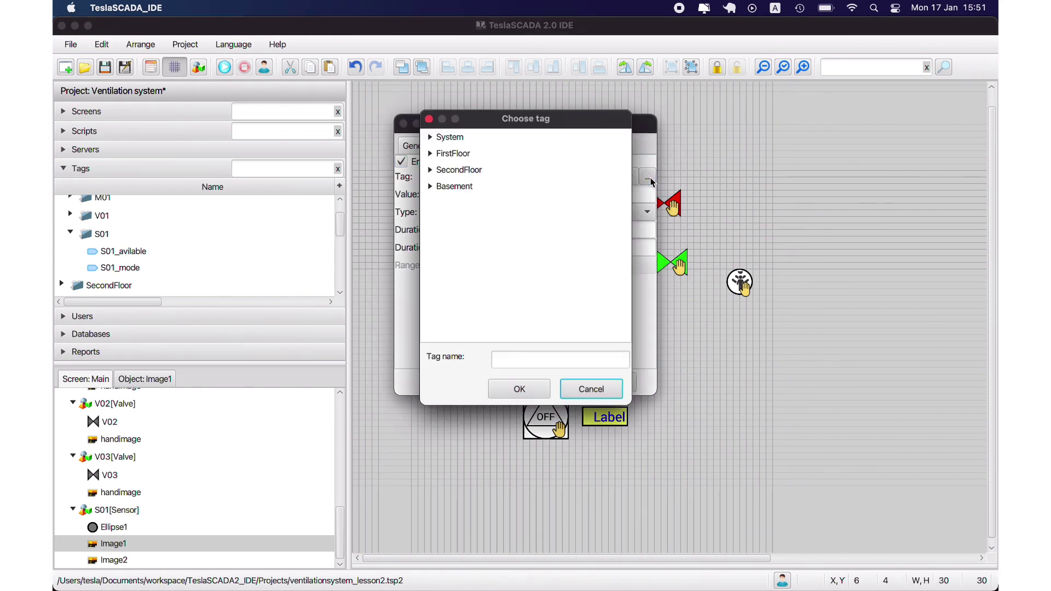
{"action": "left_click", "coordinate": [431, 153]}
{"action": "left_click", "coordinate": [438, 203]}
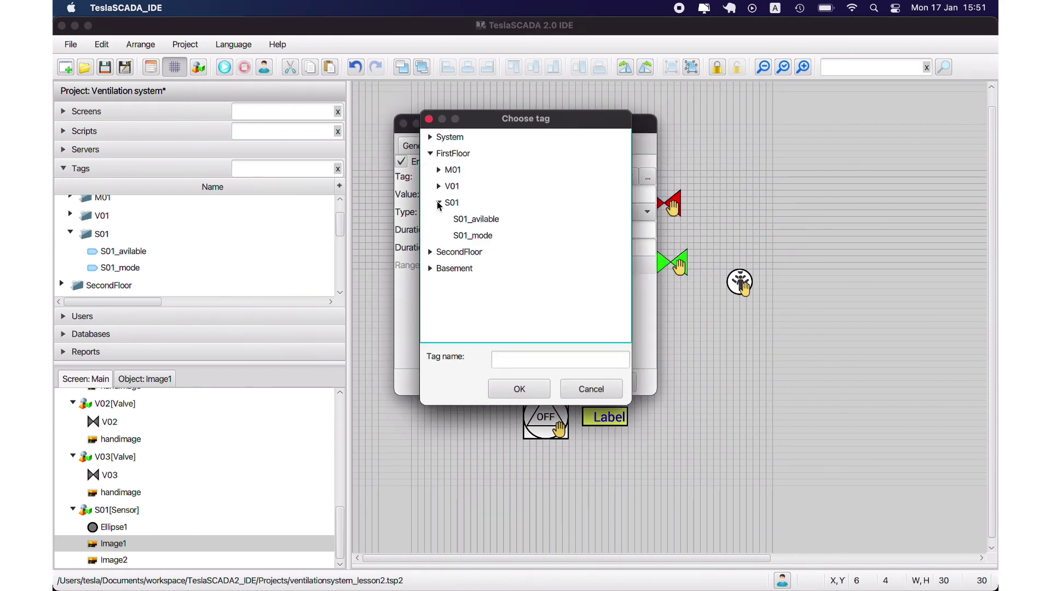
{"action": "left_click", "coordinate": [525, 356]}
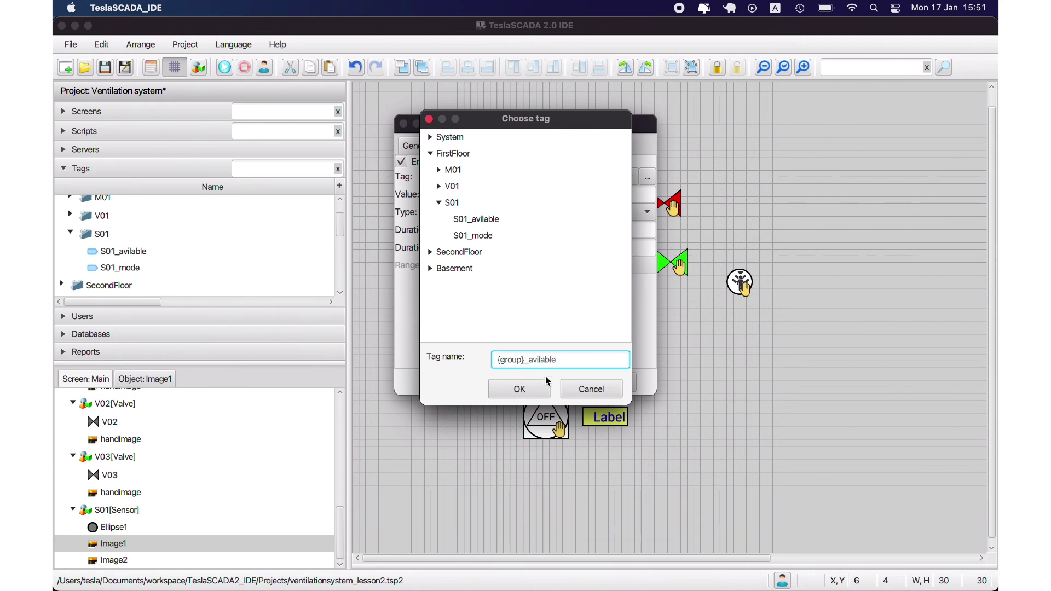
{"action": "left_click", "coordinate": [529, 389]}
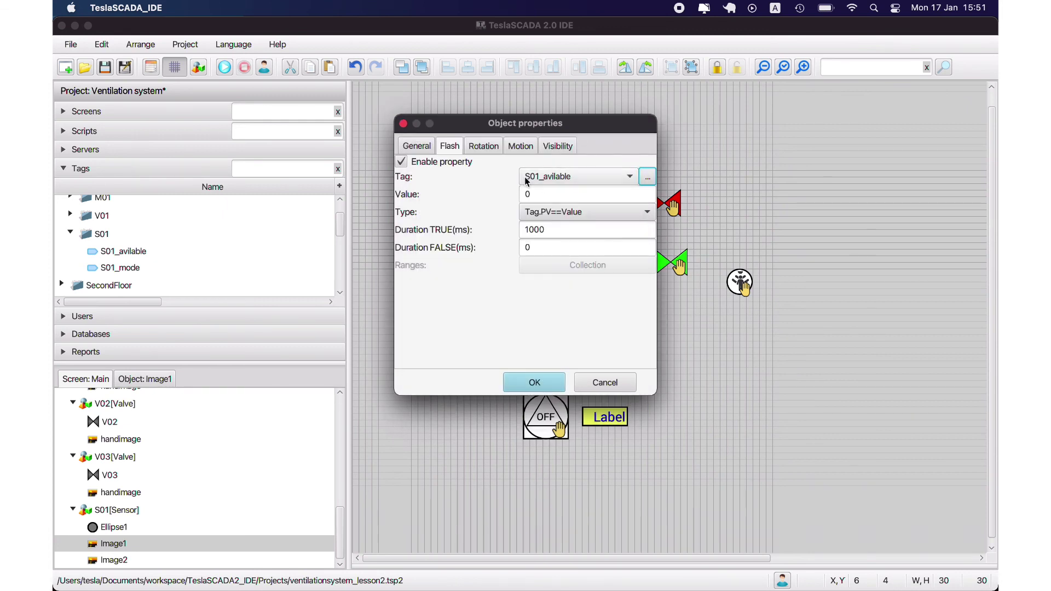
- Set the sensorimage's Flash value to 1, apply the properties and save the project
{"action": "key", "text": "Tab"}
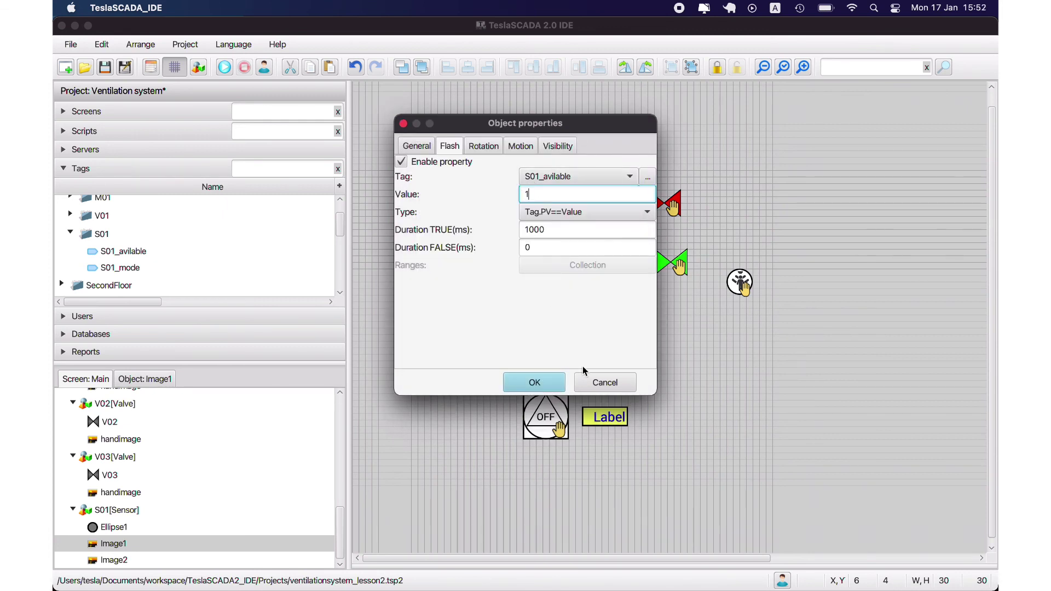
{"action": "left_click", "coordinate": [535, 383]}
{"action": "left_click", "coordinate": [109, 70]}
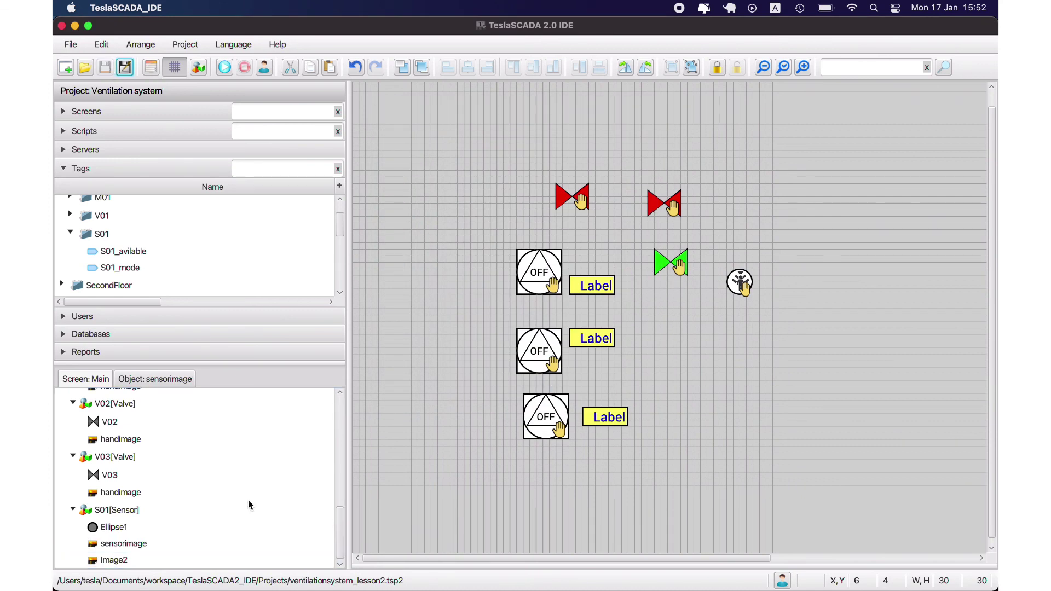
- Rename Image2 in the S01 group as hand and enable its Visibility property
{"action": "double_click", "coordinate": [112, 559]}
{"action": "double_click", "coordinate": [560, 165]}
{"action": "type", "text": "hand"}
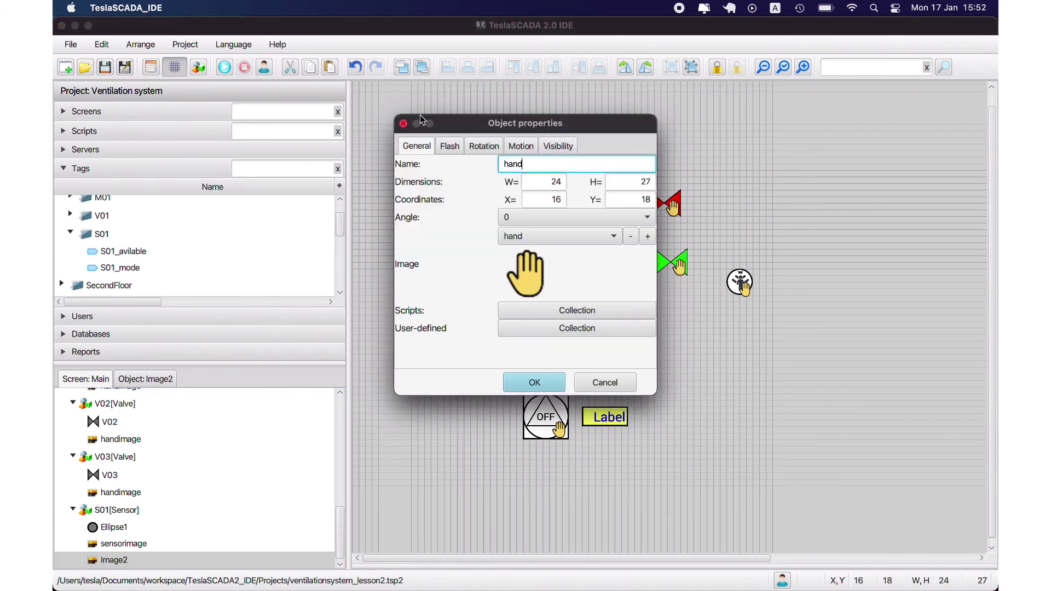
{"action": "left_click", "coordinate": [558, 145]}
{"action": "left_click", "coordinate": [401, 161]}
- Bind the hand image's visibility to the S01_mode tag through the {group} placeholder and save the project
{"action": "left_click", "coordinate": [647, 177]}
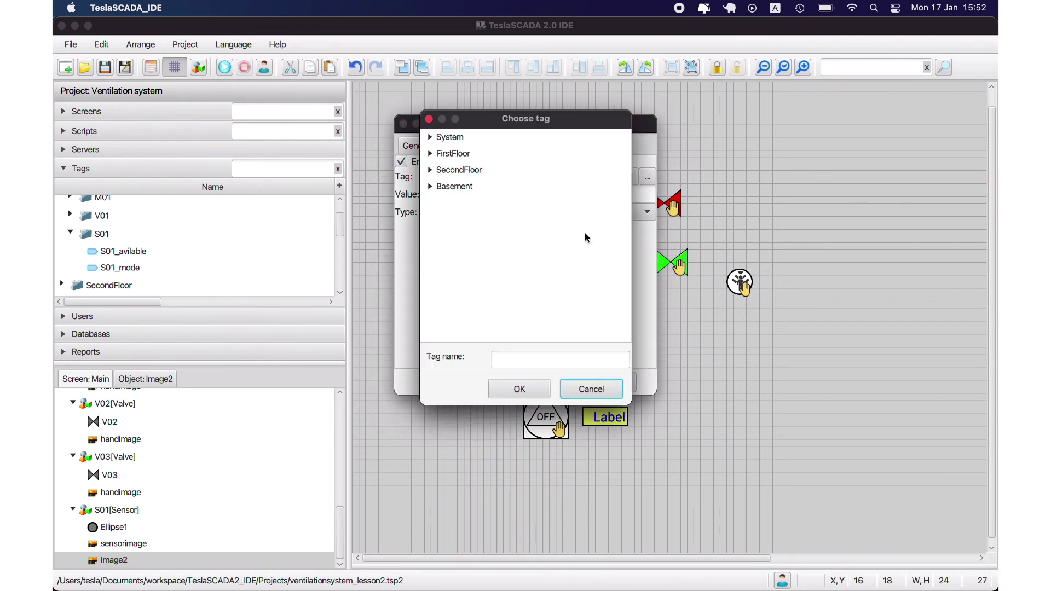
{"action": "left_click", "coordinate": [512, 353]}
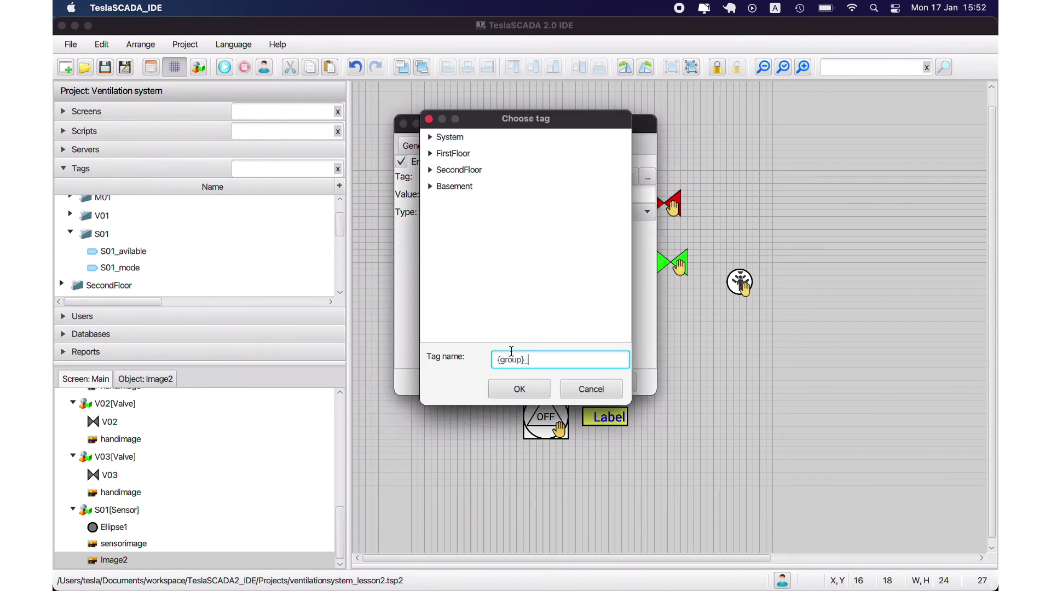
{"action": "left_click", "coordinate": [519, 389]}
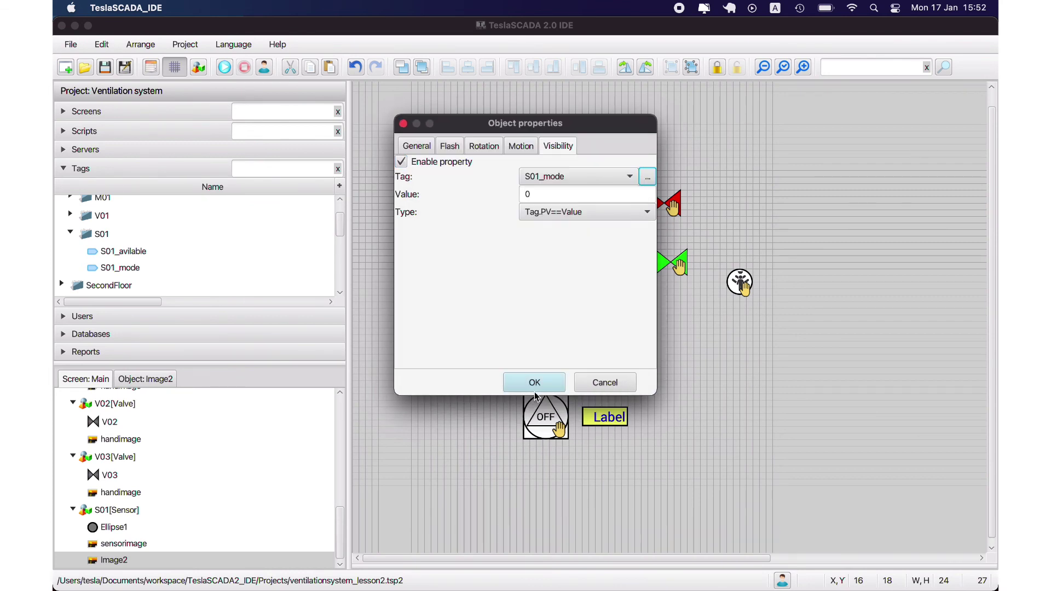
{"action": "left_click", "coordinate": [537, 380]}
{"action": "left_click", "coordinate": [104, 67]}
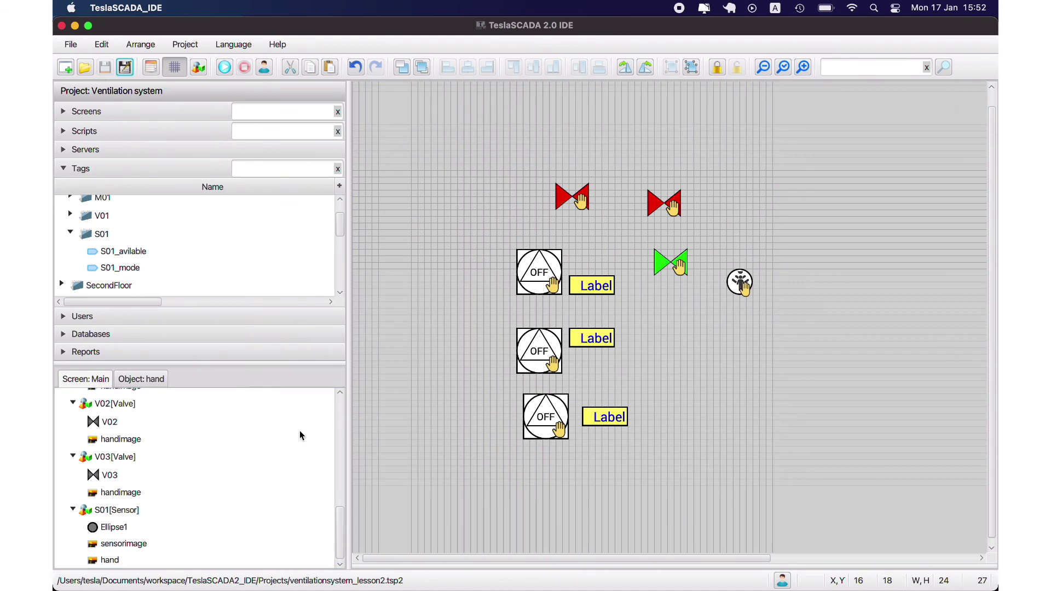
- Start the simulation and set the S01_avilable tag to true
{"action": "left_click", "coordinate": [224, 65]}
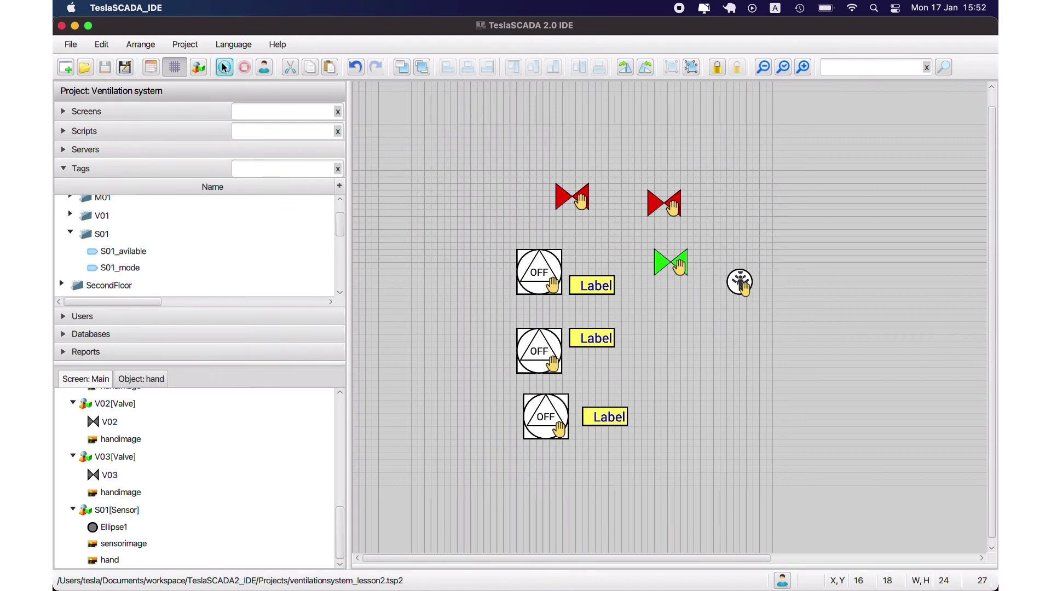
{"action": "double_click", "coordinate": [149, 252]}
{"action": "left_click", "coordinate": [539, 215]}
{"action": "left_click", "coordinate": [540, 250]}
{"action": "left_click", "coordinate": [585, 255]}
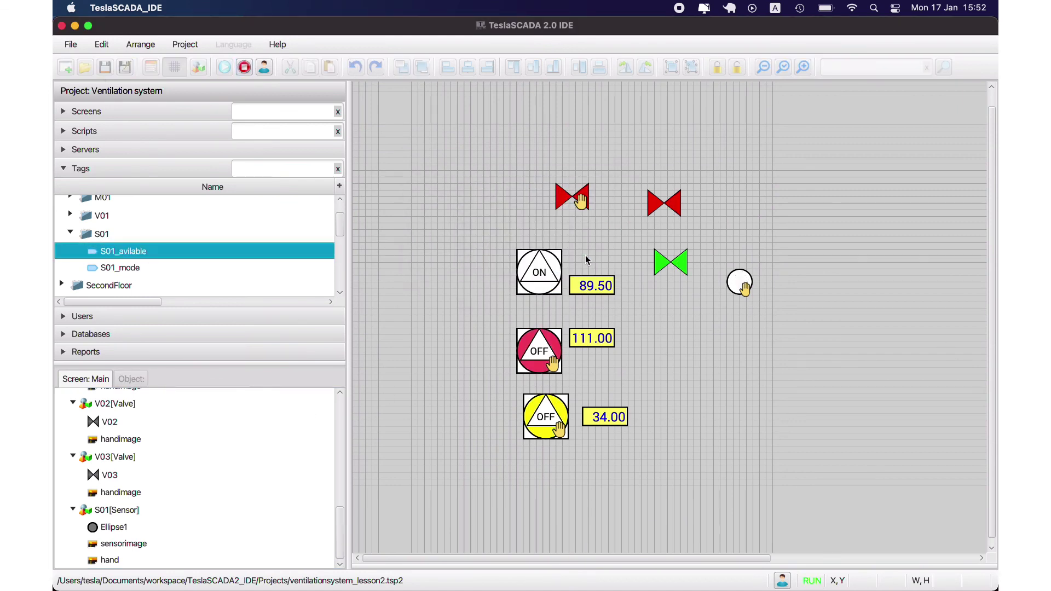
- Set the S01_mode tag to true and stop the simulation
{"action": "left_click", "coordinate": [106, 269]}
{"action": "double_click", "coordinate": [105, 269]}
{"action": "left_click", "coordinate": [586, 213]}
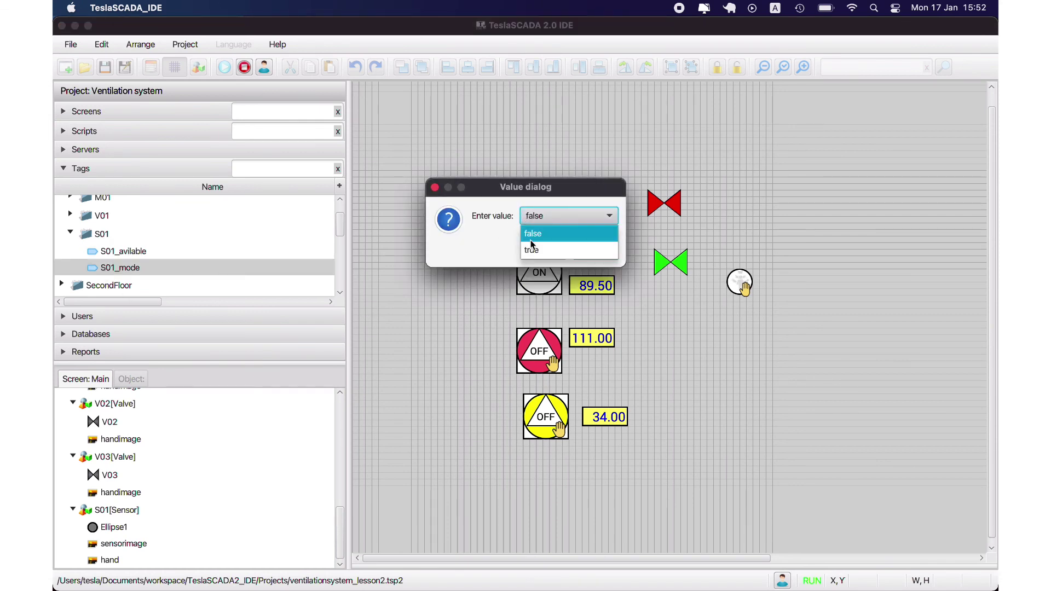
{"action": "left_click", "coordinate": [585, 244]}
{"action": "left_click", "coordinate": [582, 255]}
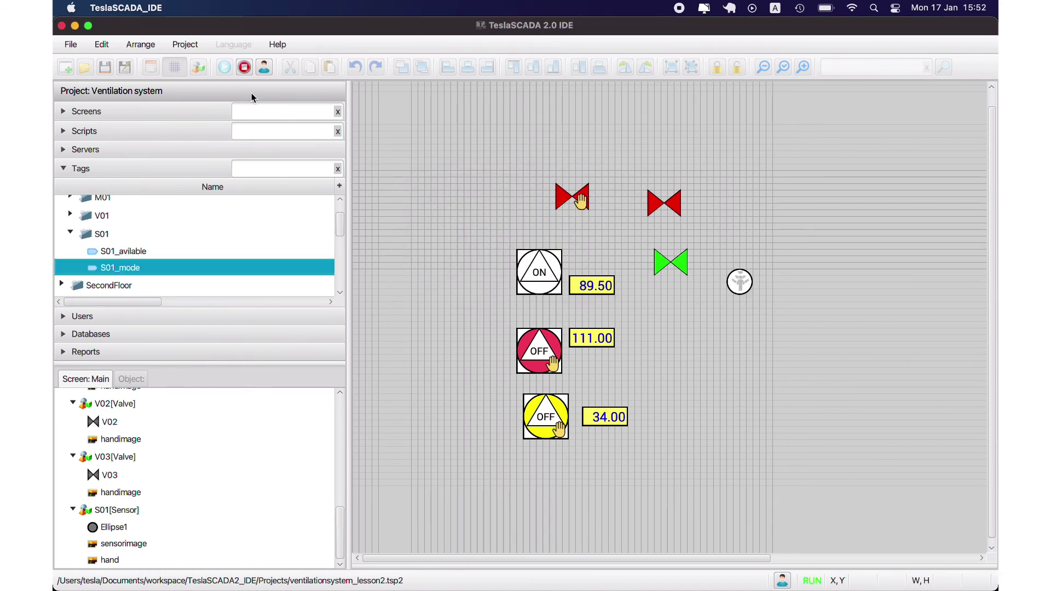
{"action": "left_click", "coordinate": [244, 67]}
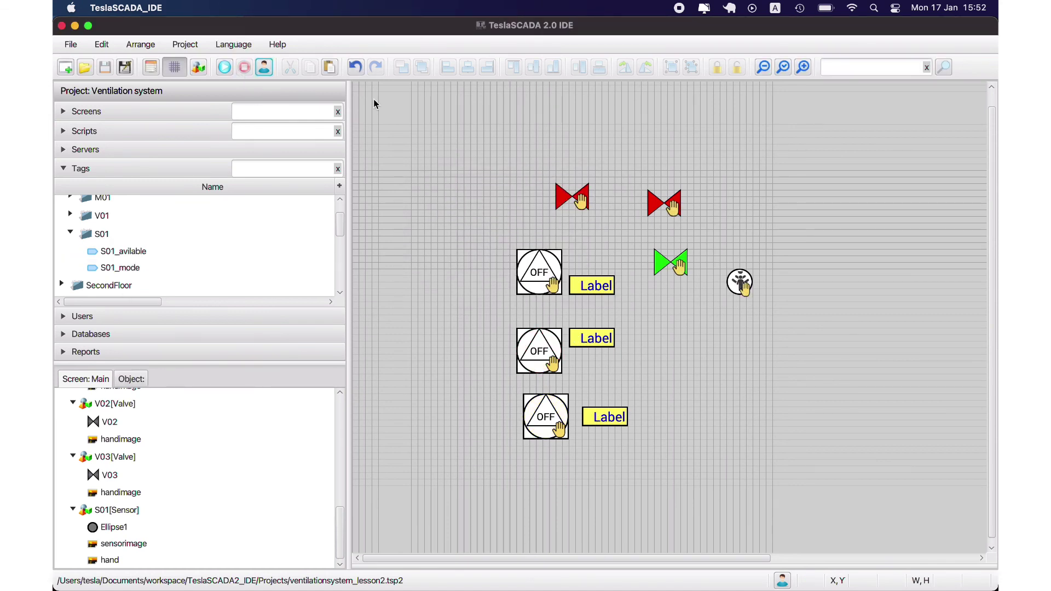
- Add the S01 Sensor group to the object library
{"action": "right_click", "coordinate": [739, 290]}
{"action": "mouse_move", "coordinate": [788, 530]}
{"action": "left_click", "coordinate": [840, 533]}
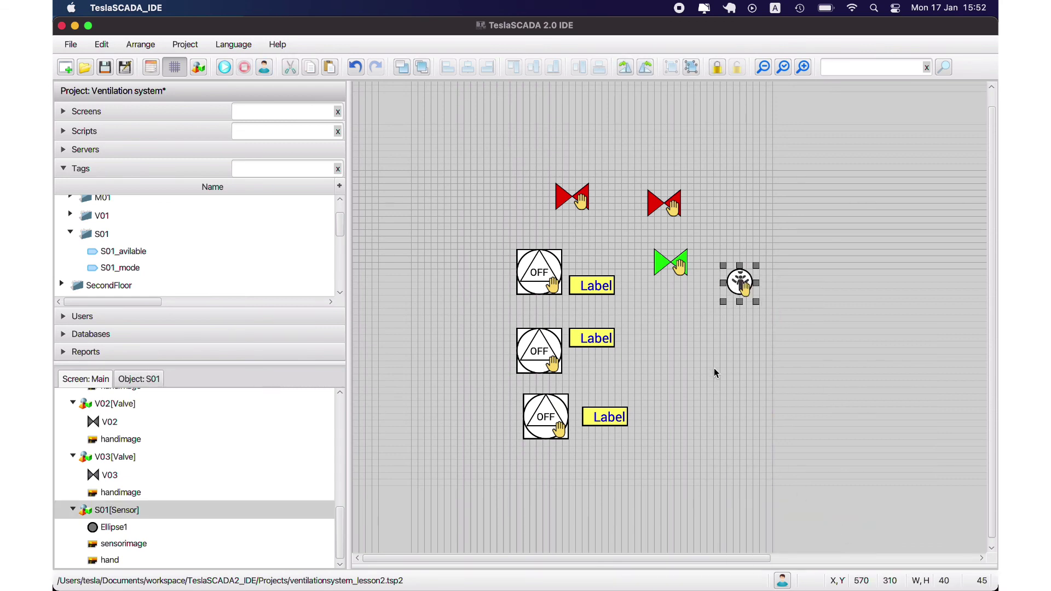
- Insert a second Sensor from the object library below S01 at about X 510, Y 380, and check its sensorimage's general properties
{"action": "right_click", "coordinate": [691, 310]}
{"action": "left_click", "coordinate": [706, 321]}
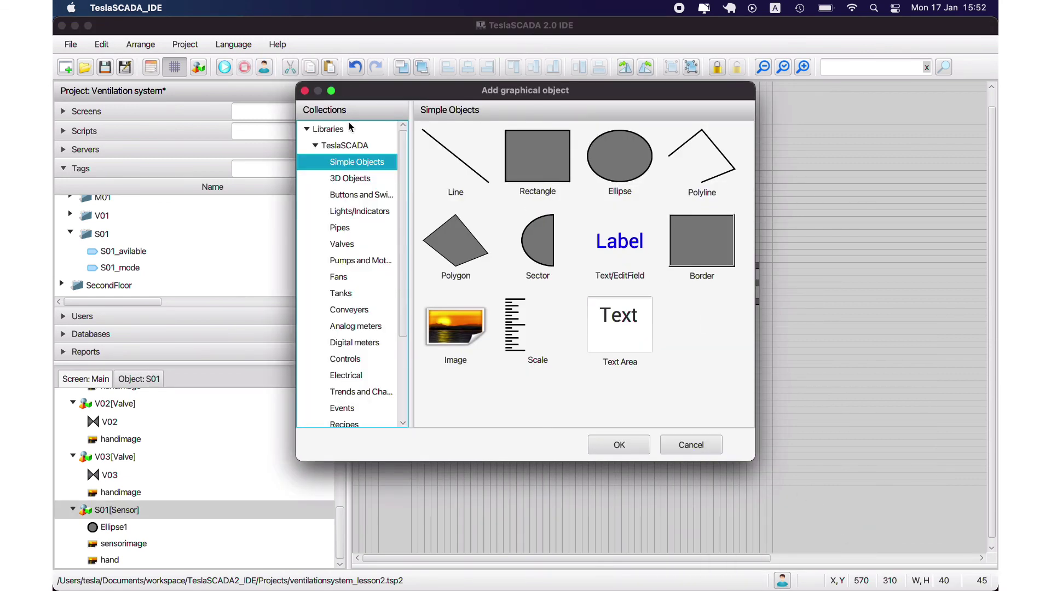
{"action": "scroll", "coordinate": [367, 383], "scroll_direction": "down", "scroll_amount": 5}
{"action": "left_click", "coordinate": [373, 425]}
{"action": "double_click", "coordinate": [622, 156]}
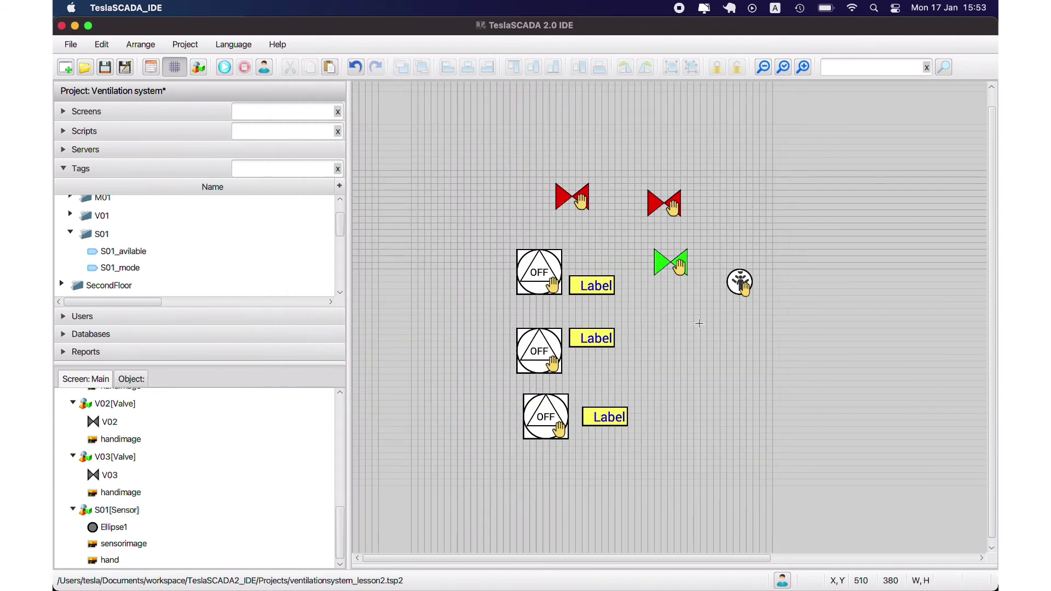
{"action": "left_click", "coordinate": [699, 324]}
{"action": "double_click", "coordinate": [124, 544]}
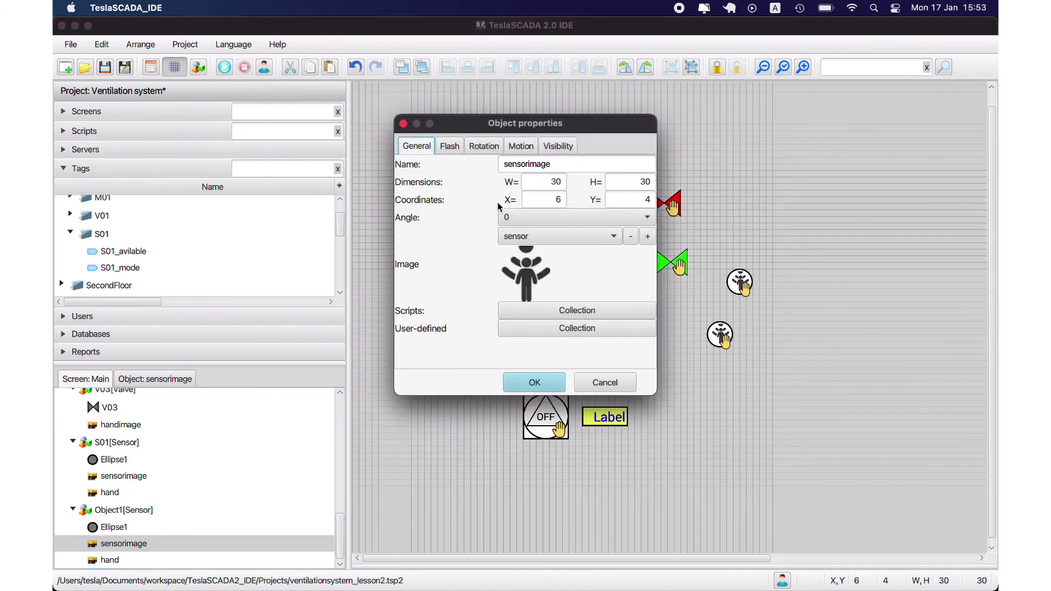
{"action": "left_click", "coordinate": [605, 382]}
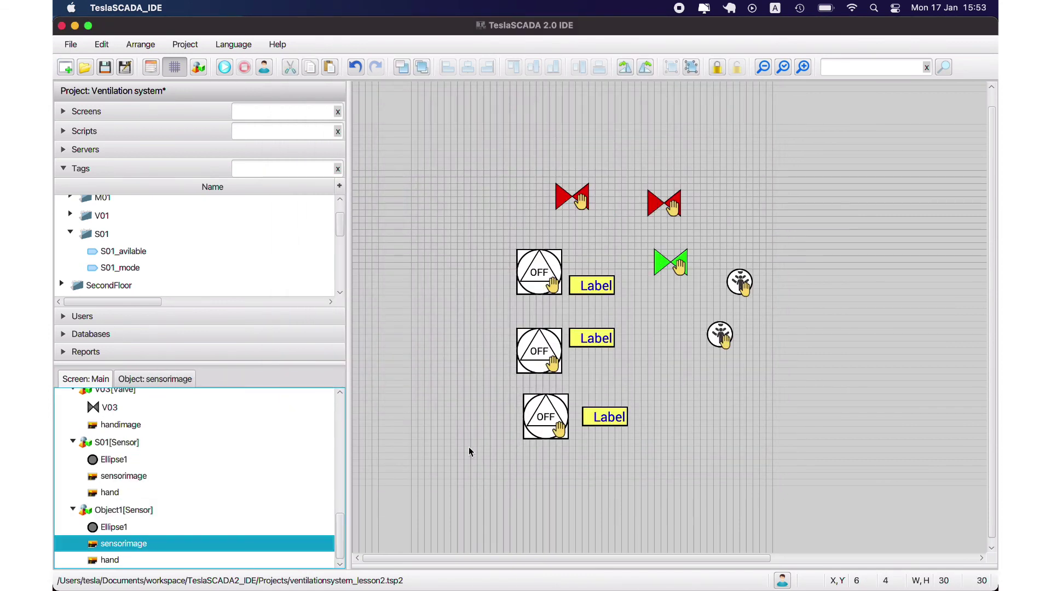
- Rename the second Sensor object, placed below S01, as S02
{"action": "double_click", "coordinate": [134, 509]}
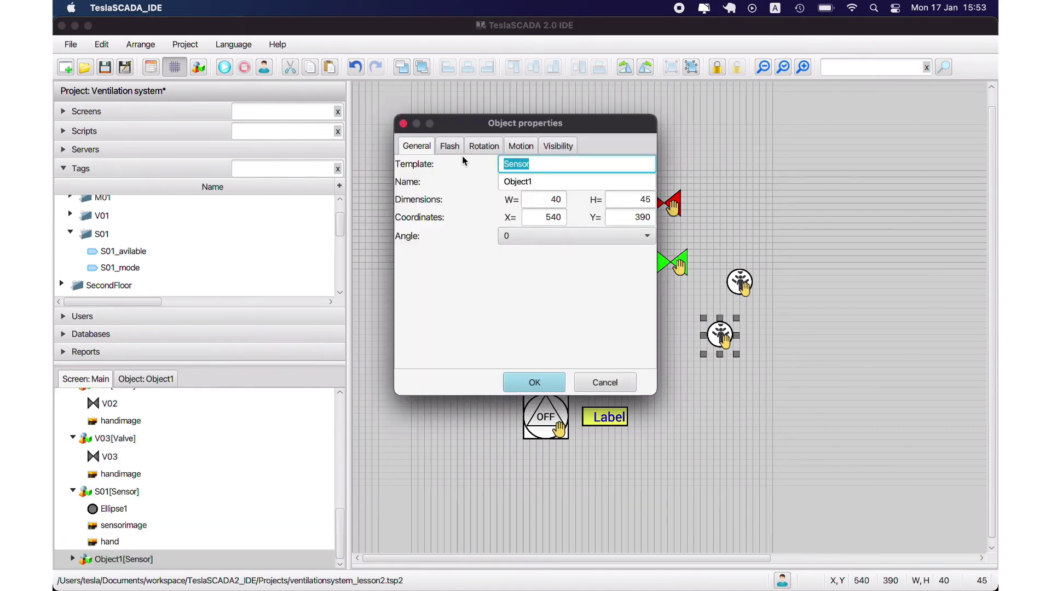
{"action": "key", "text": "Tab"}
{"action": "type", "text": "S0"}
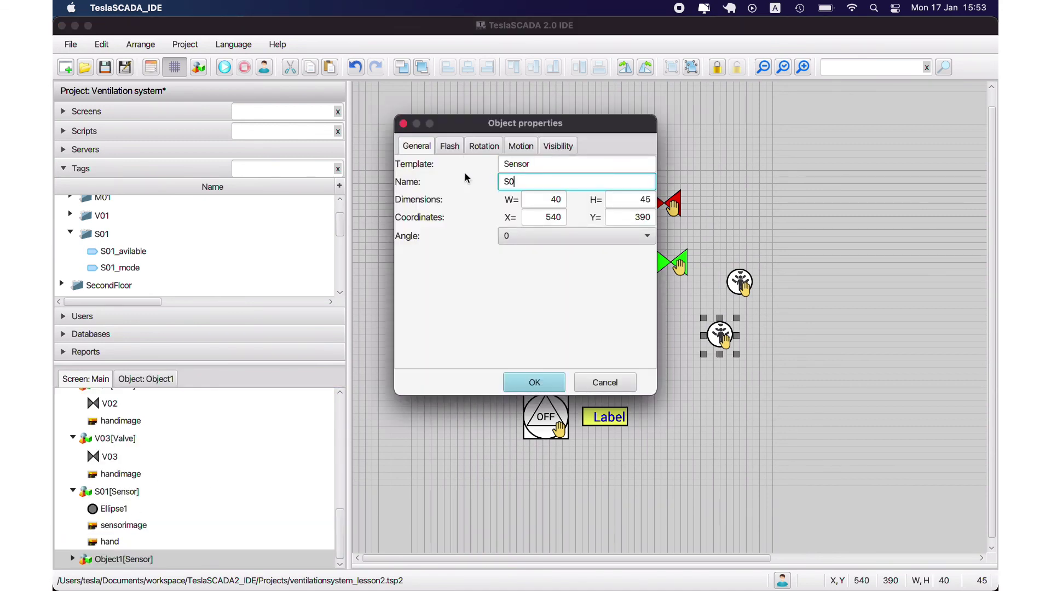
{"action": "left_click", "coordinate": [534, 382]}
- Duplicate the S02 sensor, place the copy below it at about X 580, Y 460, and name it S03
{"action": "right_click", "coordinate": [727, 338]}
{"action": "left_click", "coordinate": [744, 389]}
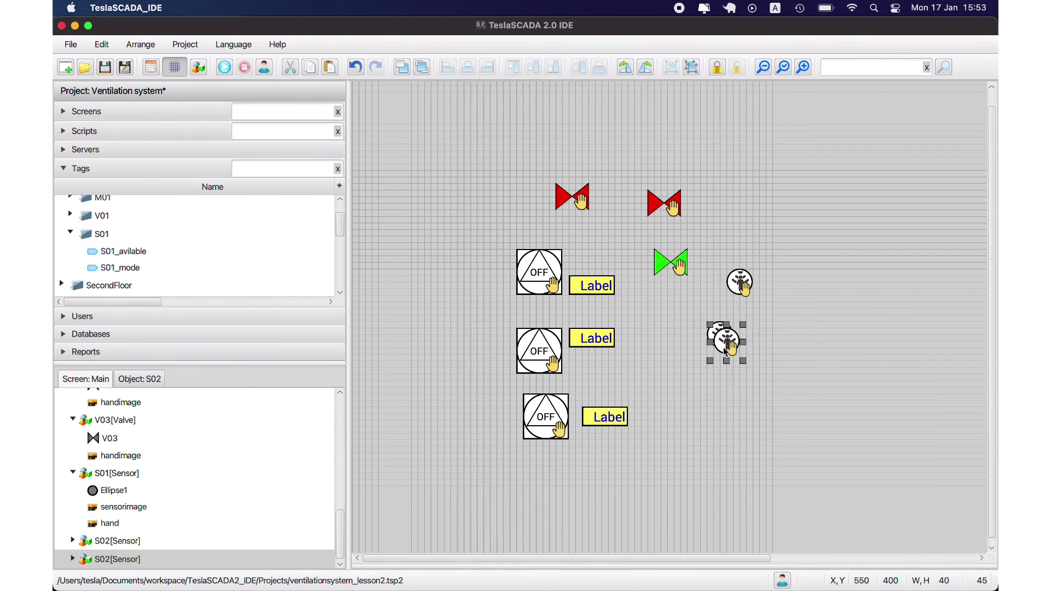
{"action": "double_click", "coordinate": [745, 387]}
{"action": "left_click", "coordinate": [523, 180]}
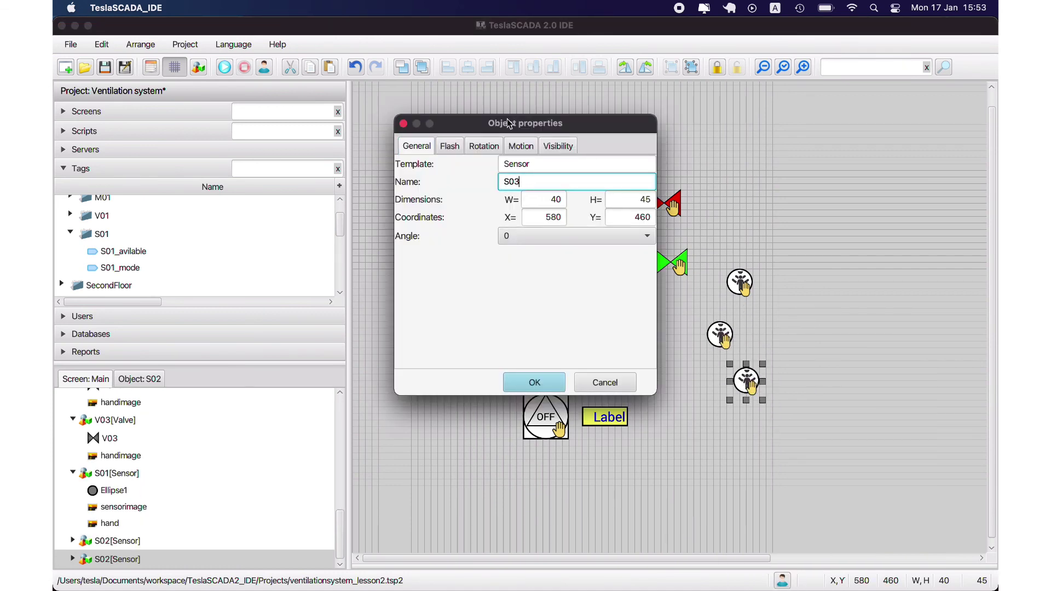
{"action": "left_click", "coordinate": [542, 381]}
- Start the simulation and set the Basement's S03_mode tag to true
{"action": "left_click", "coordinate": [225, 67]}
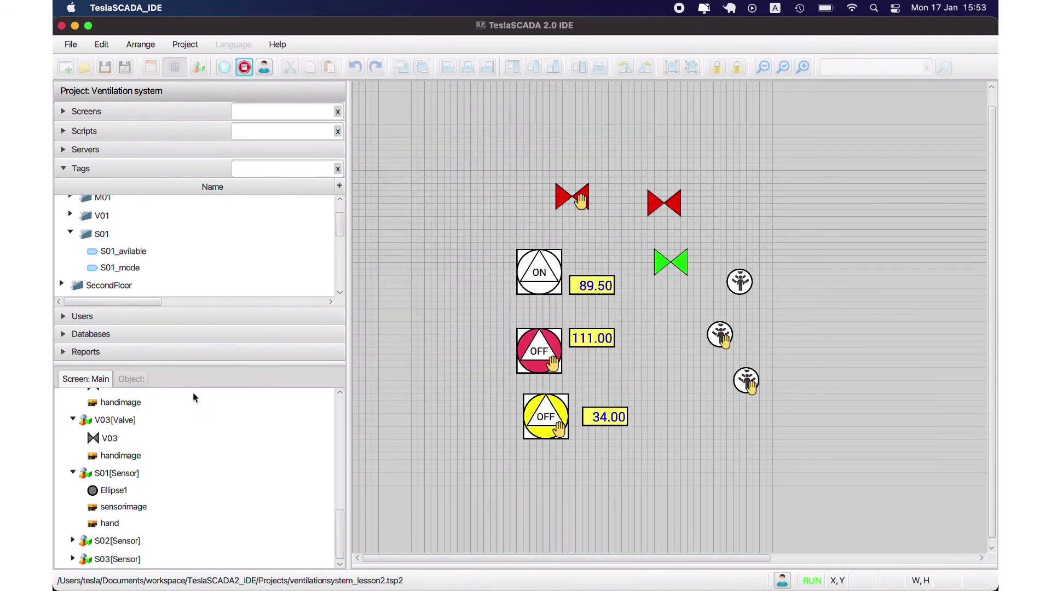
{"action": "scroll", "coordinate": [74, 259], "scroll_direction": "down", "scroll_amount": 5}
{"action": "left_click", "coordinate": [70, 291]}
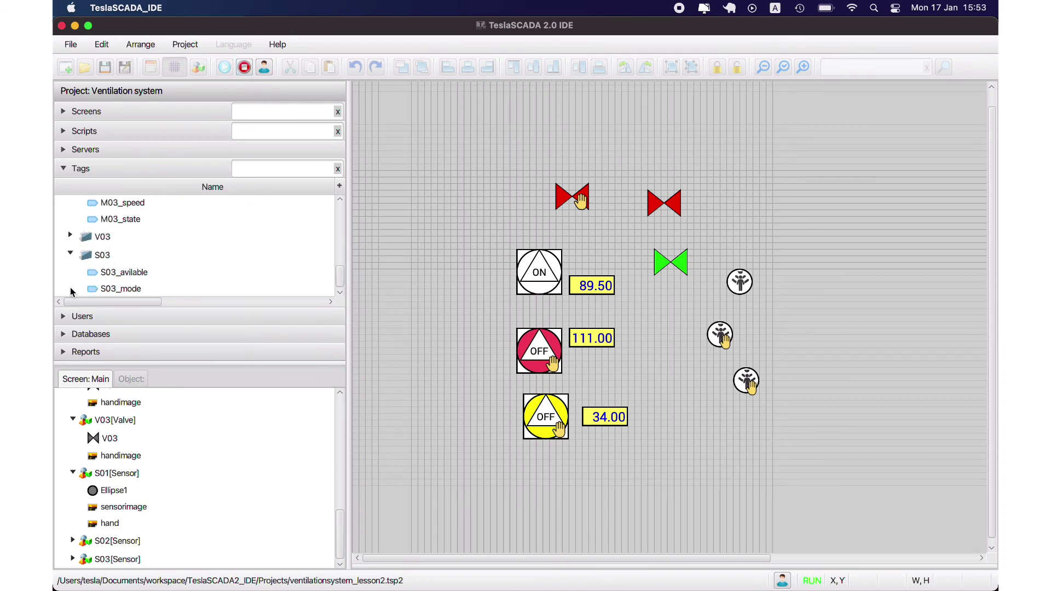
{"action": "double_click", "coordinate": [121, 289]}
{"action": "left_click", "coordinate": [570, 216]}
{"action": "left_click", "coordinate": [539, 244]}
{"action": "left_click", "coordinate": [596, 251]}
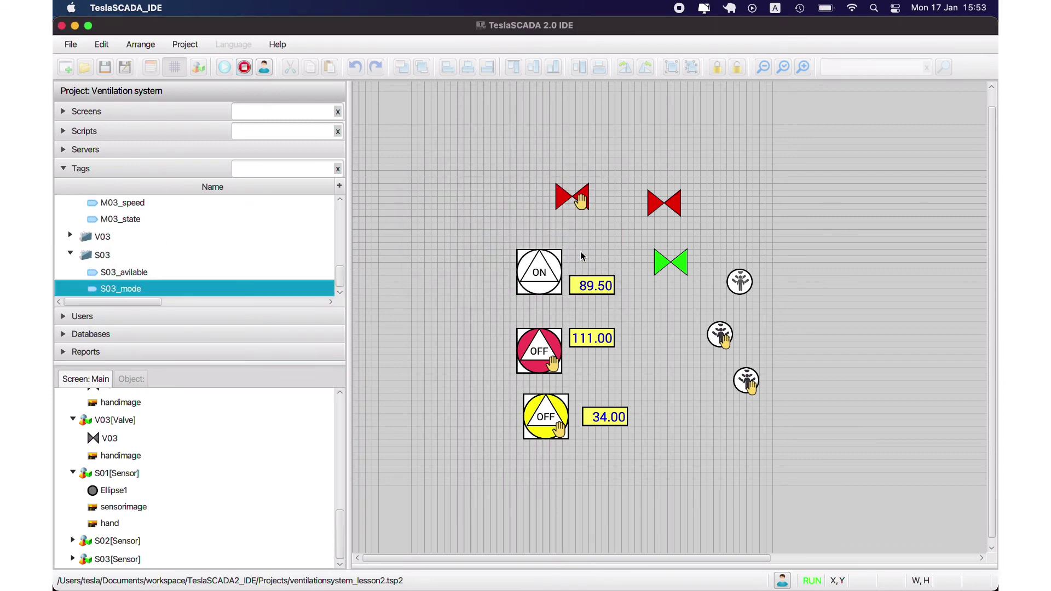
- Set the S03_avilable tag to true
{"action": "left_click", "coordinate": [121, 274]}
{"action": "double_click", "coordinate": [121, 273]}
{"action": "left_click", "coordinate": [547, 216]}
{"action": "left_click", "coordinate": [547, 236]}
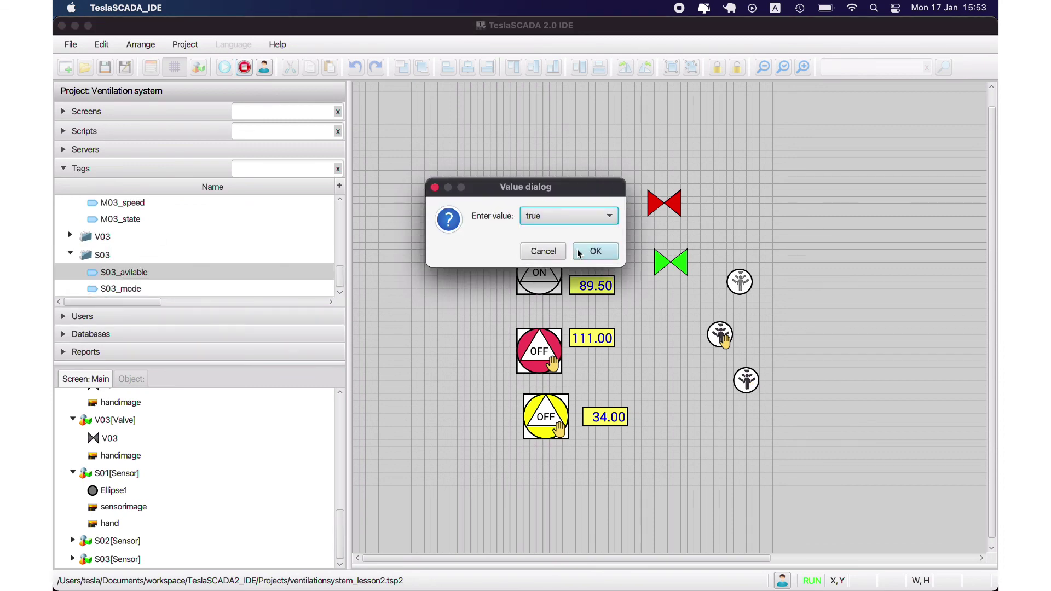
{"action": "left_click", "coordinate": [595, 250]}
- Change the value of the S02_avilable tag in the SecondFloor group and stop the simulation
{"action": "scroll", "coordinate": [91, 251], "scroll_direction": "up", "scroll_amount": 1}
{"action": "scroll", "coordinate": [90, 251], "scroll_direction": "up", "scroll_amount": 5}
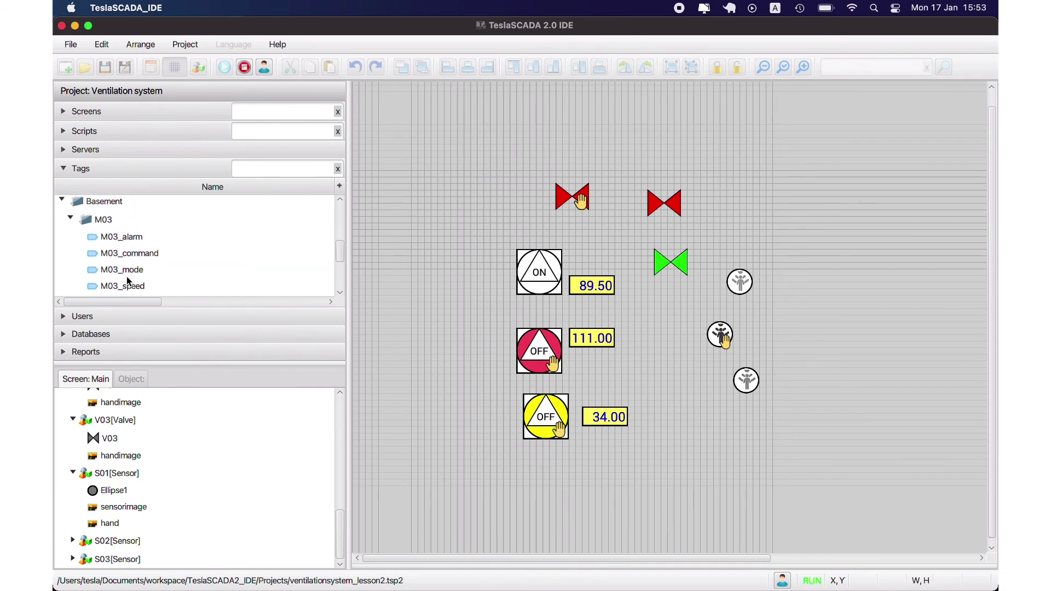
{"action": "scroll", "coordinate": [124, 276], "scroll_direction": "down", "scroll_amount": 2}
{"action": "scroll", "coordinate": [110, 273], "scroll_direction": "up", "scroll_amount": 1}
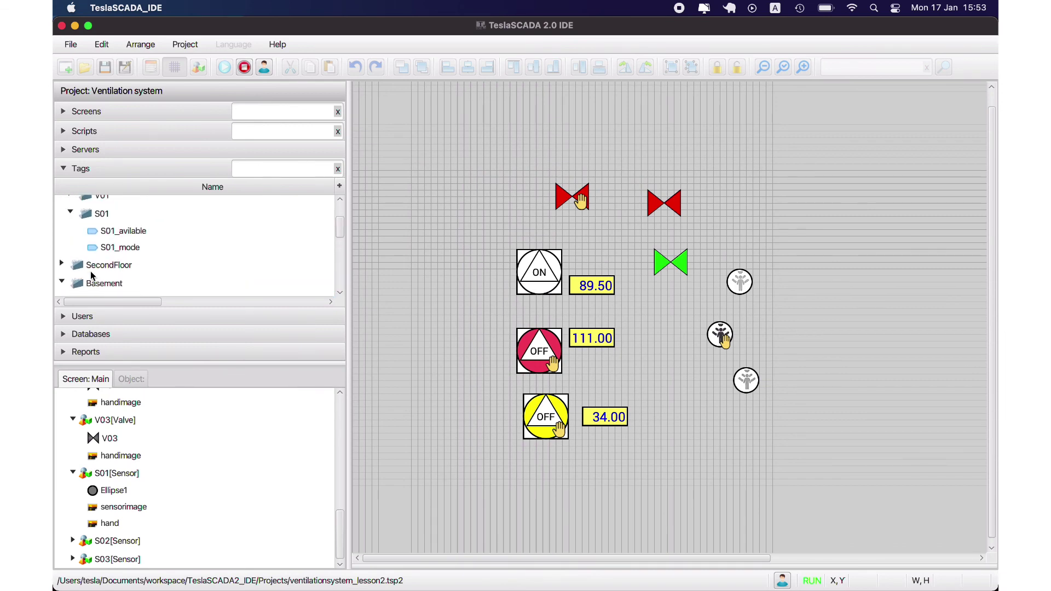
{"action": "left_click", "coordinate": [61, 266]}
{"action": "scroll", "coordinate": [80, 276], "scroll_direction": "down", "scroll_amount": 3}
{"action": "scroll", "coordinate": [82, 274], "scroll_direction": "down", "scroll_amount": 3}
{"action": "scroll", "coordinate": [83, 273], "scroll_direction": "up", "scroll_amount": 2}
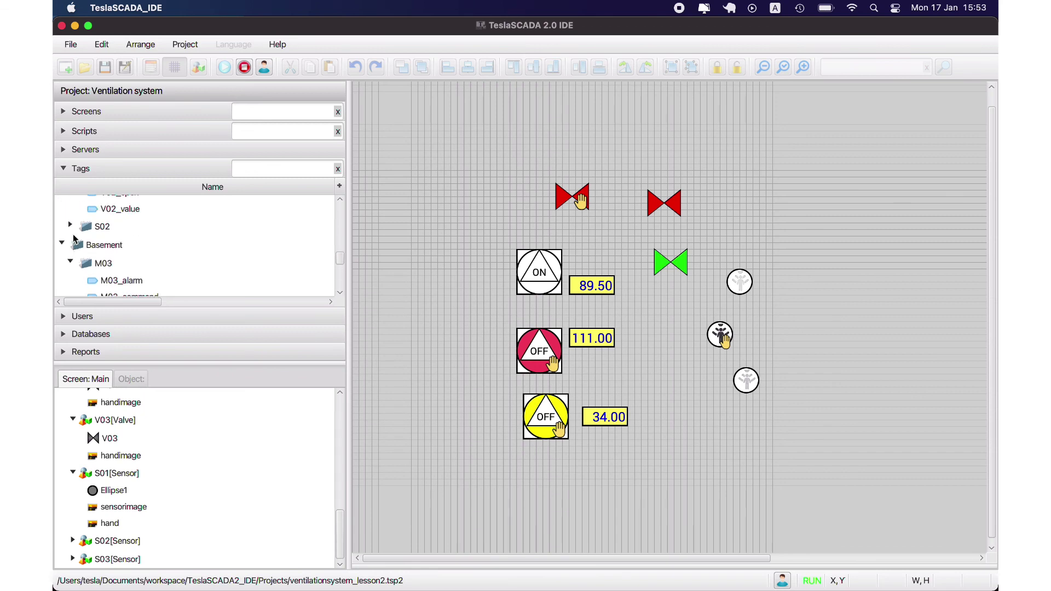
{"action": "left_click", "coordinate": [70, 225]}
{"action": "double_click", "coordinate": [123, 247]}
{"action": "left_click", "coordinate": [569, 216]}
{"action": "left_click", "coordinate": [592, 247]}
{"action": "left_click", "coordinate": [592, 254]}
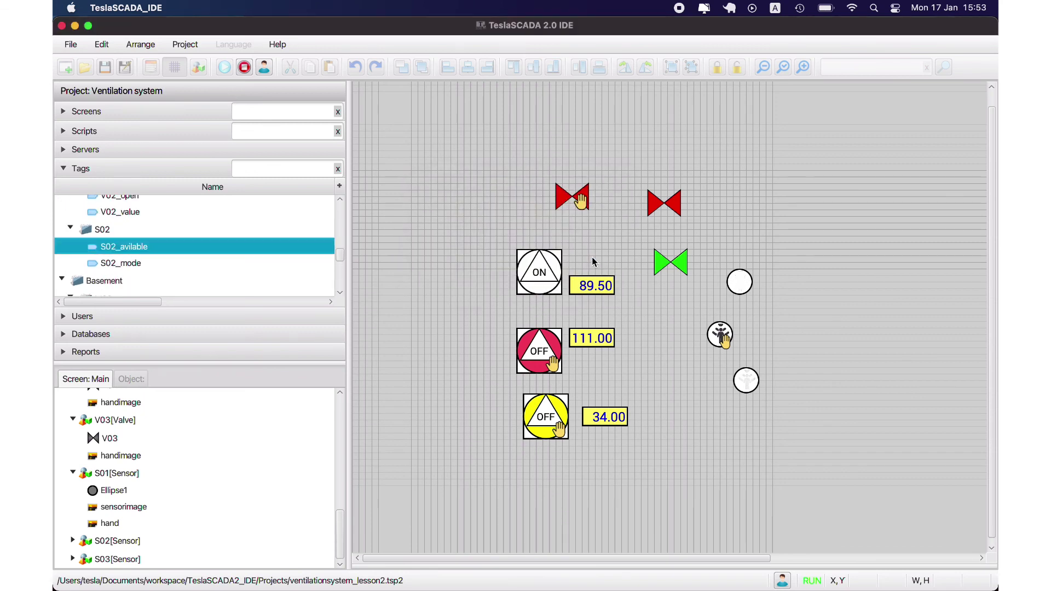
{"action": "left_click", "coordinate": [244, 67]}
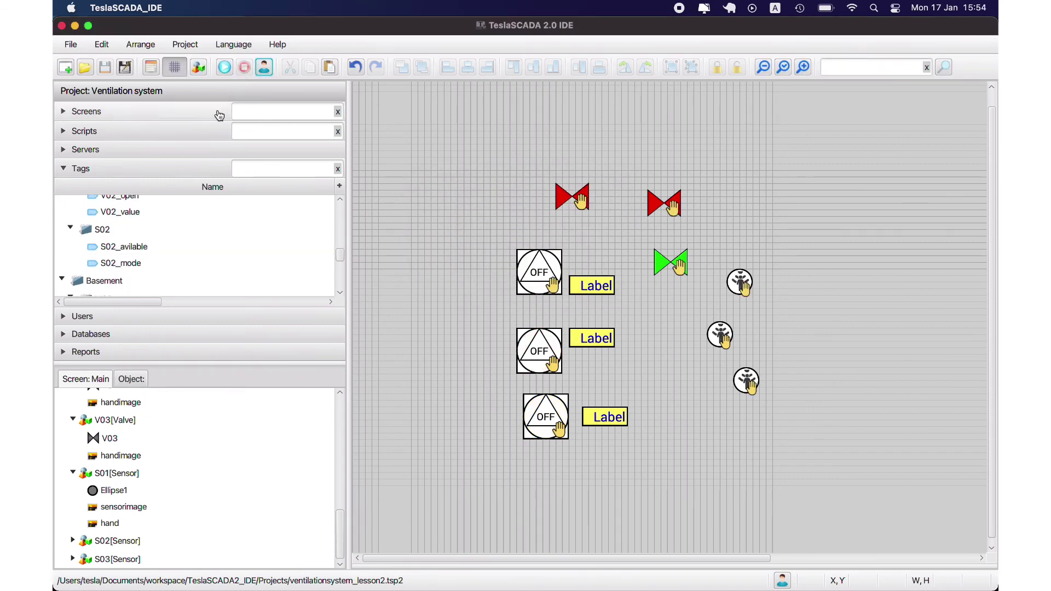